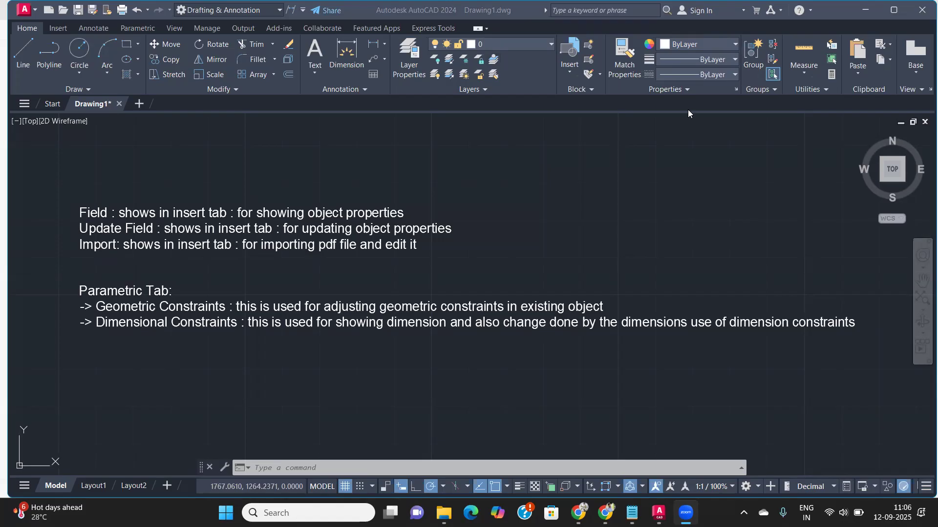
- Draw a circle with an area of about 1610 square units in the empty space to the right of the notes
{"action": "scroll", "coordinate": [545, 221], "scroll_direction": "down", "scroll_amount": 1}
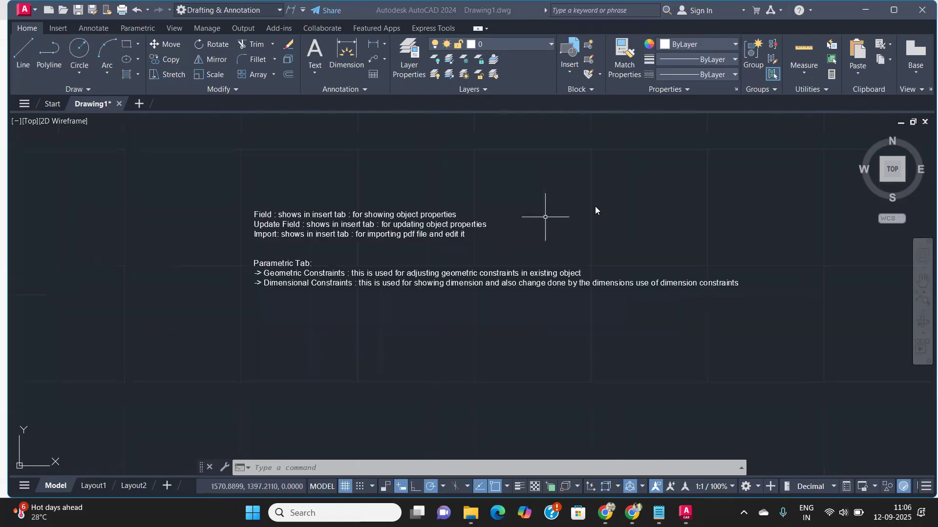
{"action": "middle_click_drag", "start_coordinate": [619, 215], "coordinate": [324, 243]}
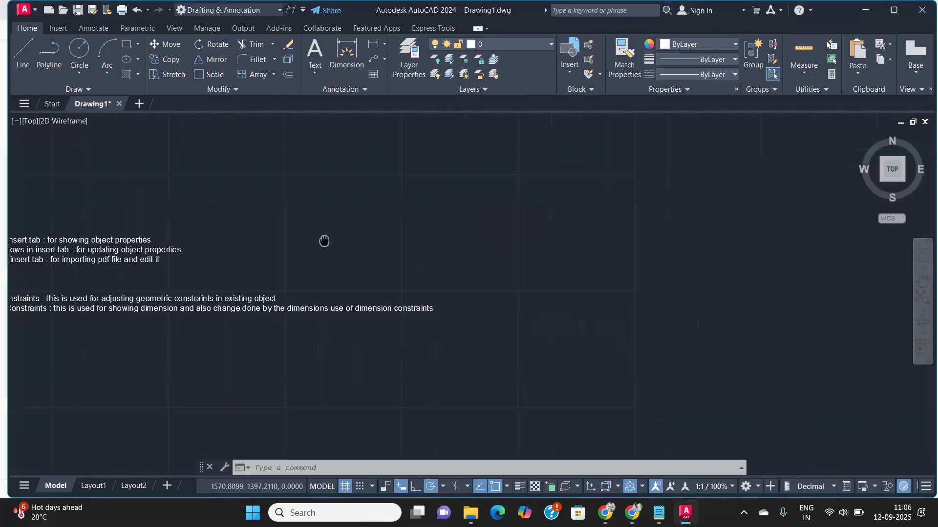
{"action": "left_click", "coordinate": [668, 306]}
{"action": "left_click", "coordinate": [588, 288]}
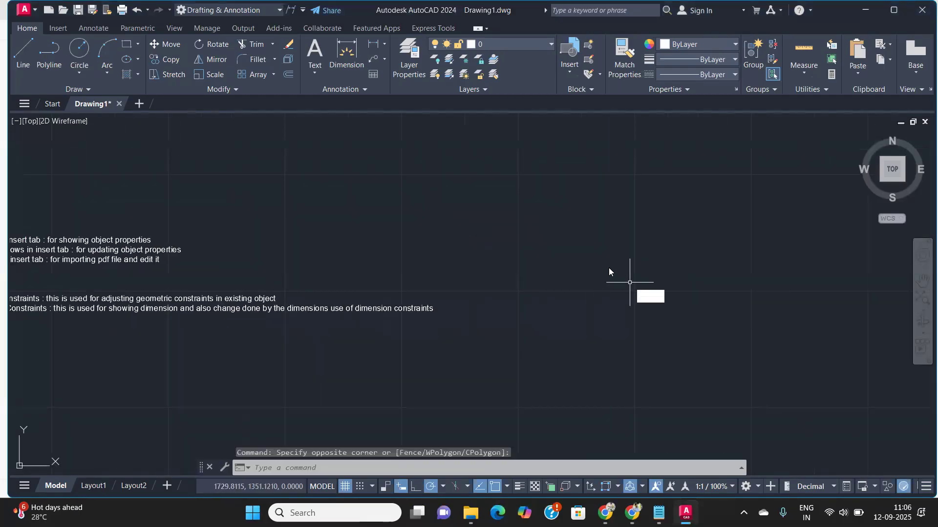
{"action": "type", "text": "c"}
{"action": "key", "text": "Return"}
{"action": "left_click", "coordinate": [610, 250]}
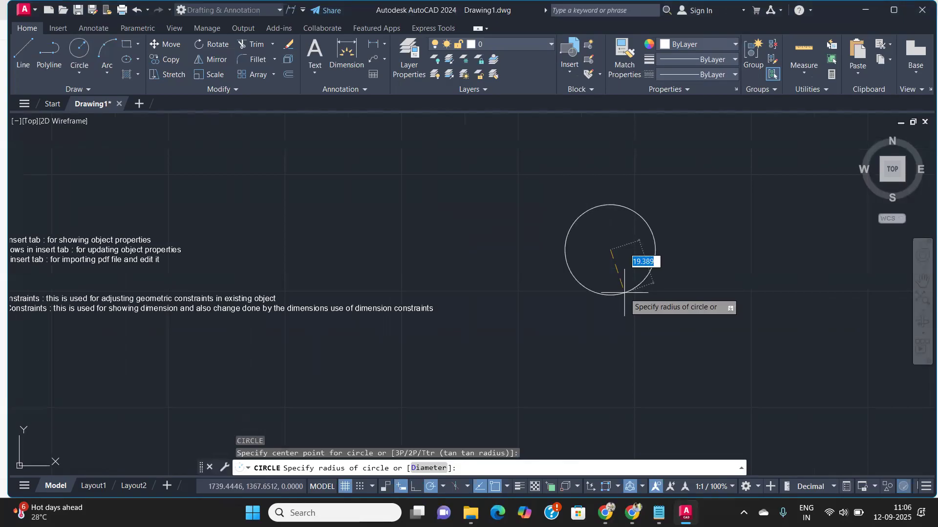
{"action": "scroll", "coordinate": [623, 301], "scroll_direction": "down", "scroll_amount": 2}
{"action": "middle_click_drag", "start_coordinate": [635, 295], "coordinate": [544, 283]}
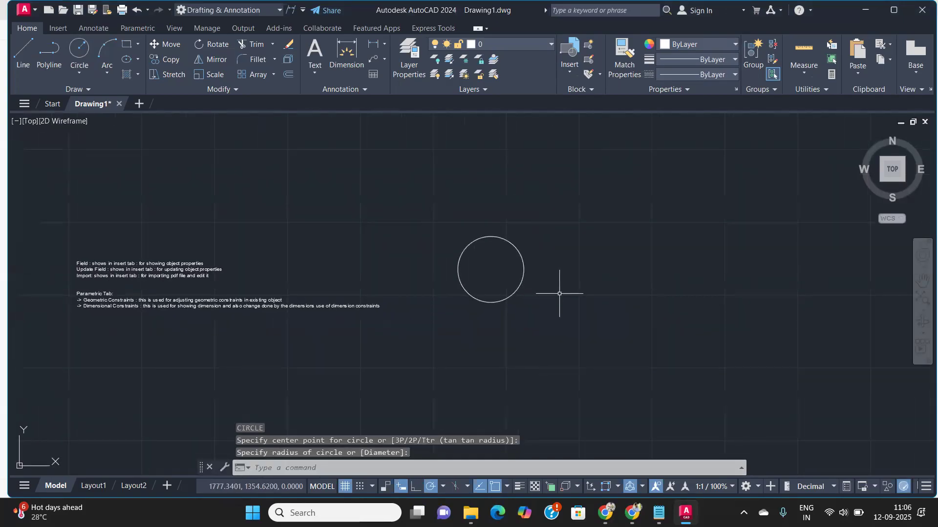
- Draw a horizontal rectangle with an area of about 2355 square units to the right of the circle
{"action": "scroll", "coordinate": [560, 294], "scroll_direction": "up", "scroll_amount": 2}
{"action": "type", "text": "rec"}
{"action": "key", "text": "Return"}
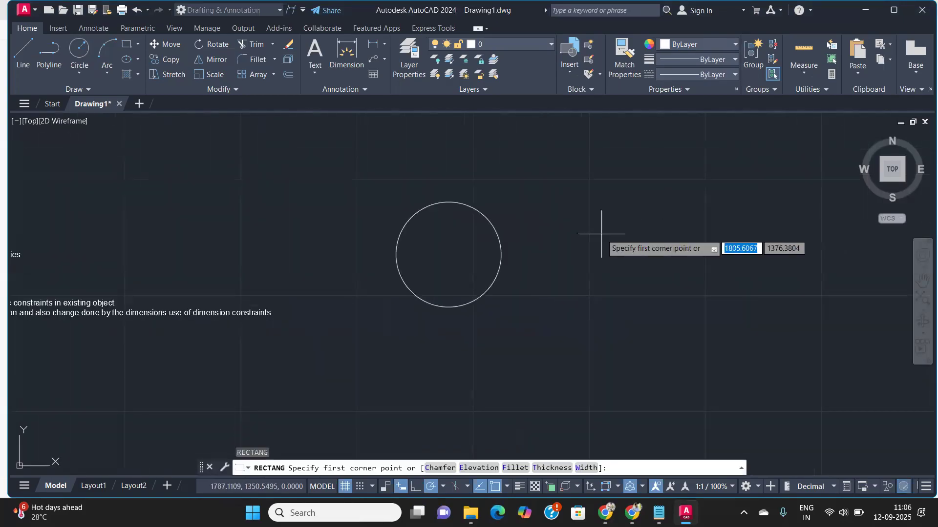
{"action": "left_click", "coordinate": [599, 219]}
{"action": "left_click", "coordinate": [767, 295]}
{"action": "middle_click_drag", "start_coordinate": [678, 250], "coordinate": [592, 238]}
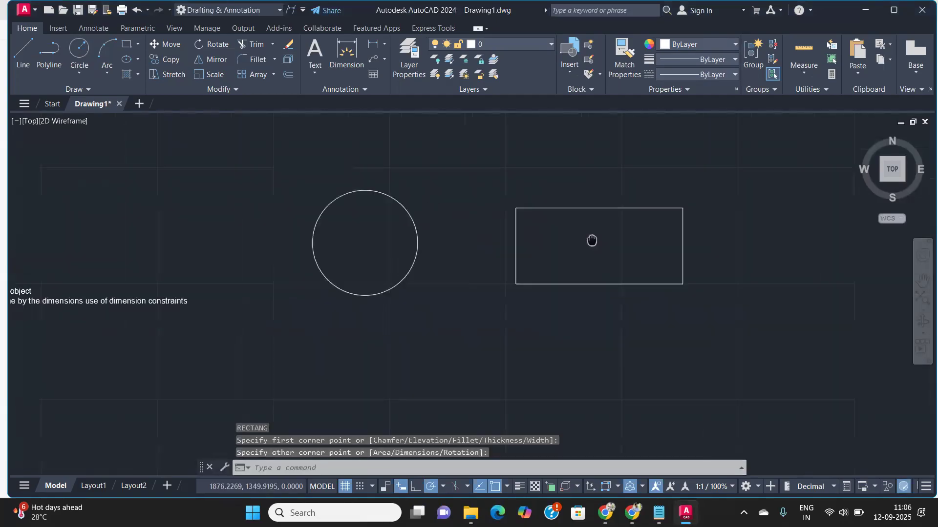
{"action": "middle_click_drag", "start_coordinate": [390, 230], "coordinate": [489, 207]}
{"action": "scroll", "coordinate": [490, 207], "scroll_direction": "up", "scroll_amount": 1}
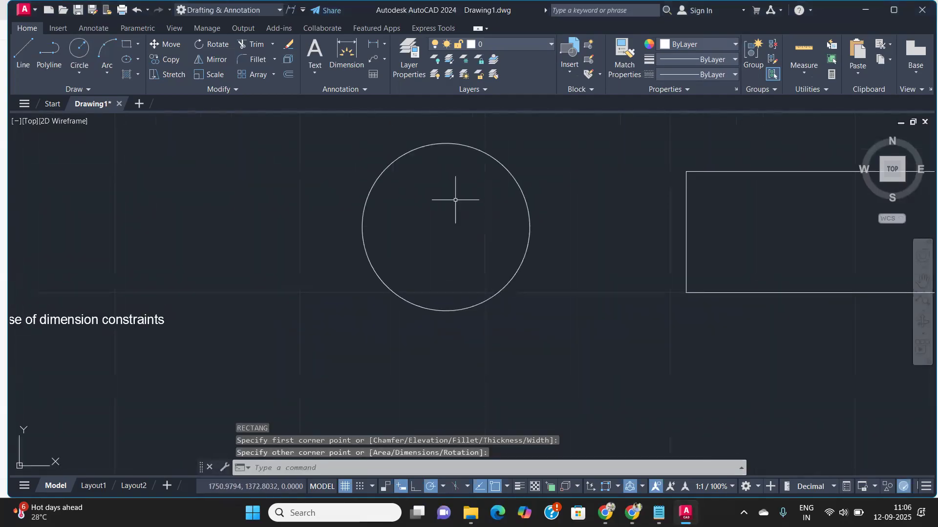
{"action": "scroll", "coordinate": [457, 229], "scroll_direction": "down", "scroll_amount": 3}
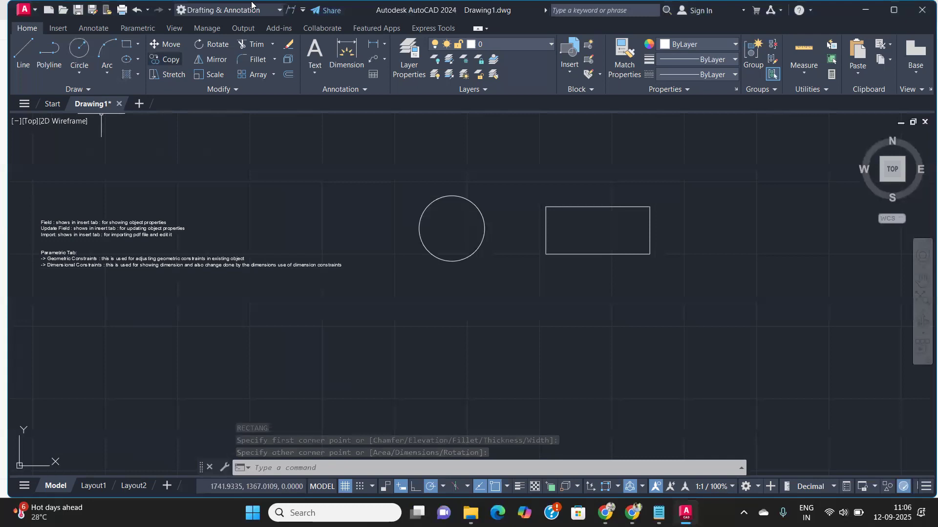
- Insert a Date & Time field for CreateDate in the format "MMM. d, yy" and place it below and right of the rectangle
{"action": "left_click", "coordinate": [61, 29]}
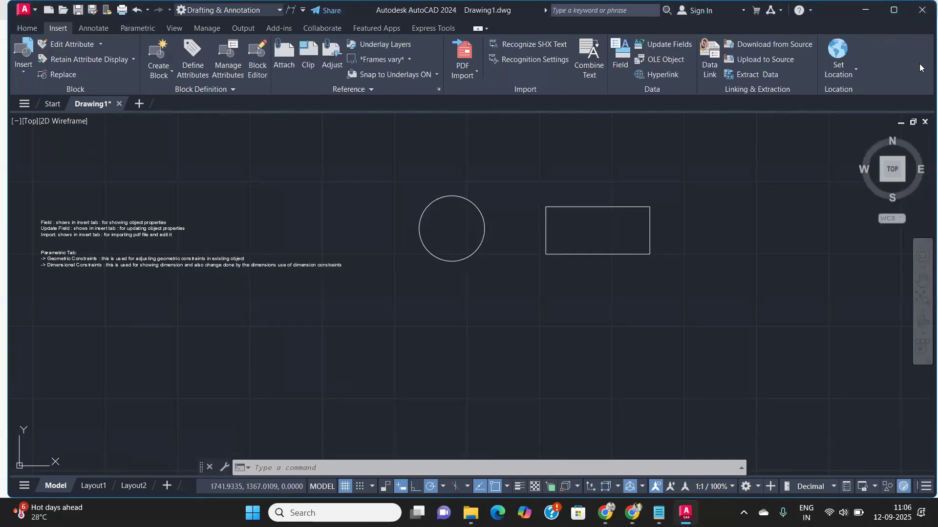
{"action": "left_click", "coordinate": [620, 54]}
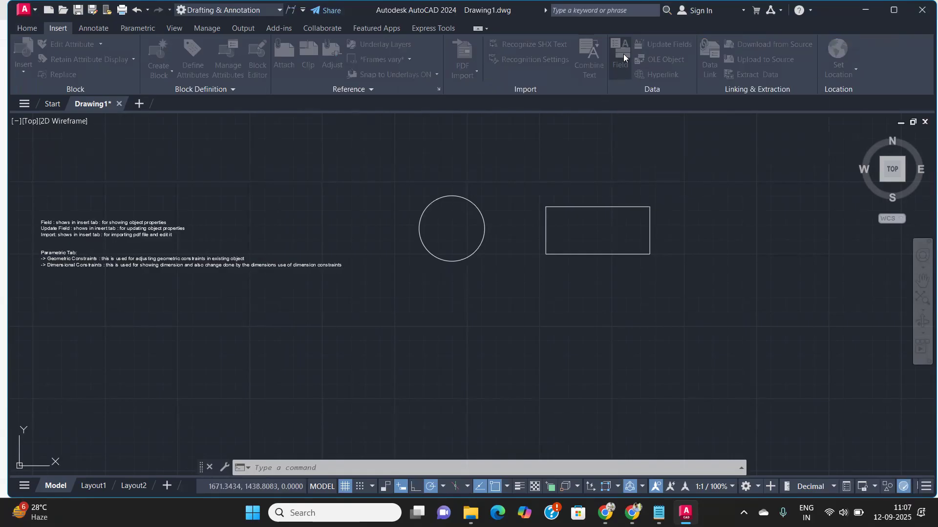
{"action": "left_click_drag", "start_coordinate": [412, 100], "coordinate": [310, 51]}
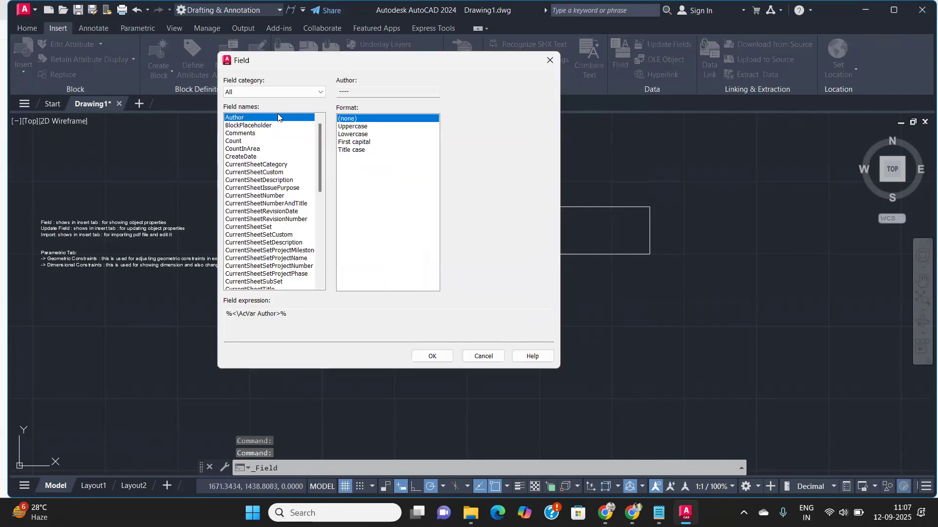
{"action": "left_click", "coordinate": [302, 89]}
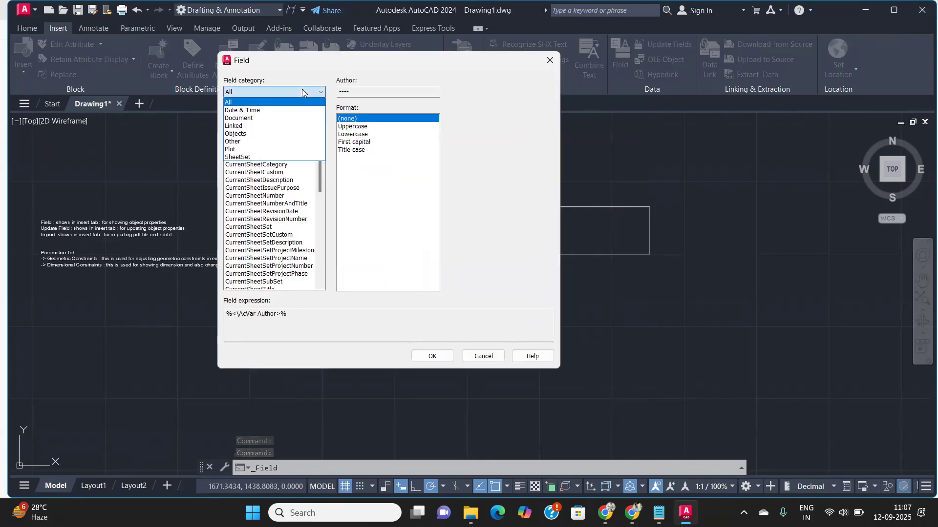
{"action": "left_click", "coordinate": [266, 109]}
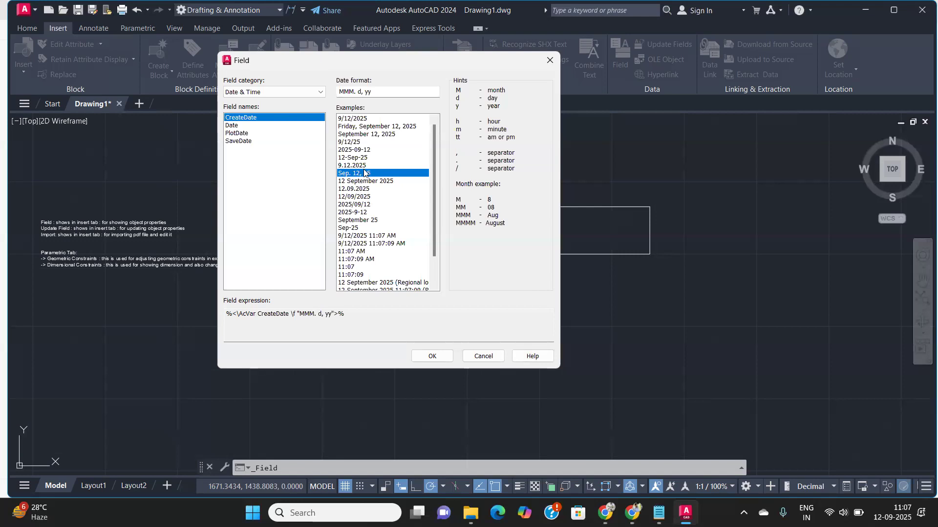
{"action": "left_click", "coordinate": [441, 358]}
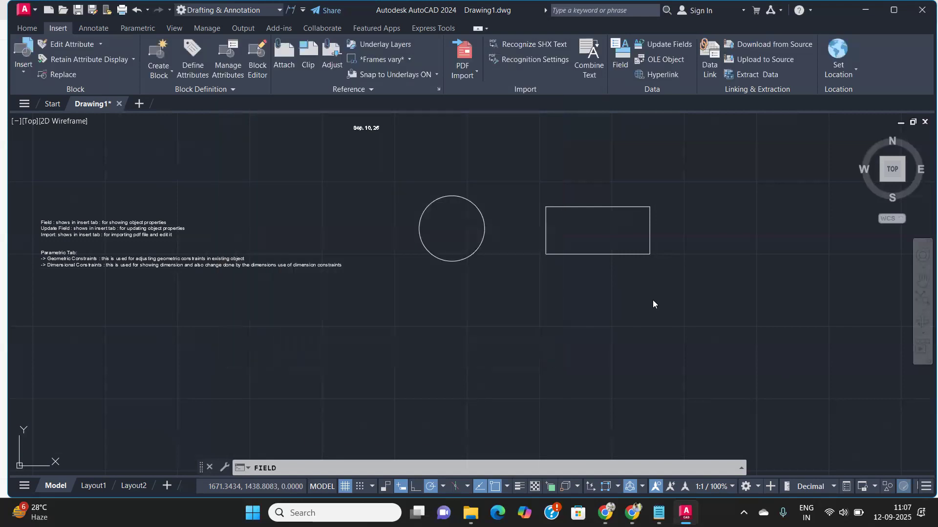
{"action": "left_click", "coordinate": [669, 308]}
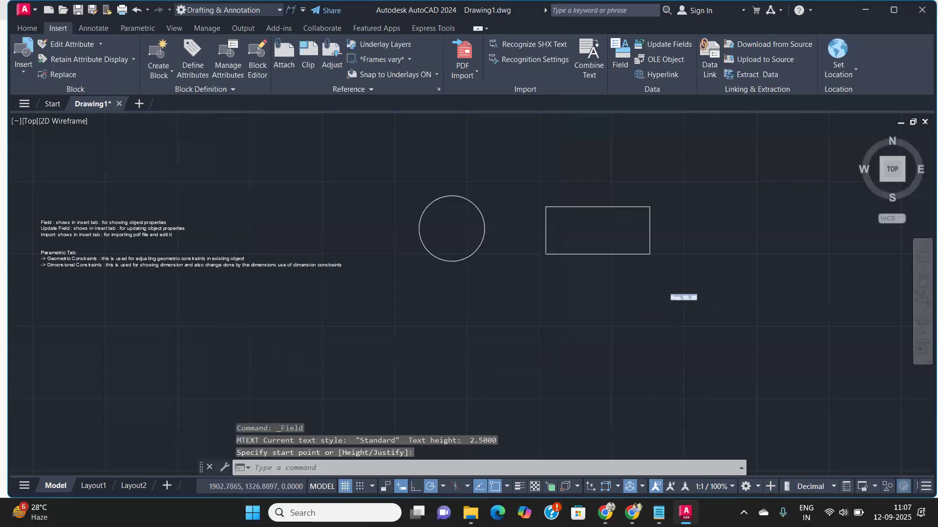
{"action": "scroll", "coordinate": [685, 305], "scroll_direction": "up", "scroll_amount": 6}
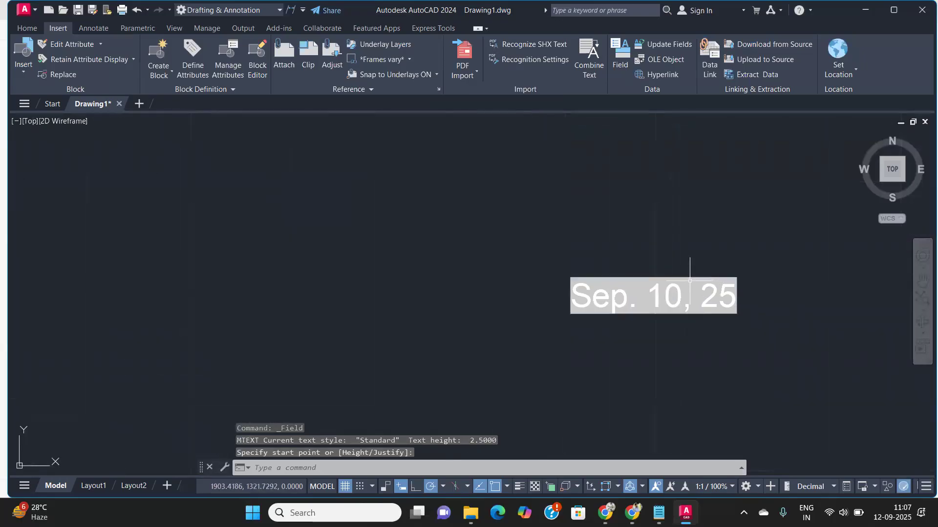
{"action": "scroll", "coordinate": [689, 279], "scroll_direction": "down", "scroll_amount": 6}
{"action": "middle_click_drag", "start_coordinate": [631, 262], "coordinate": [657, 327]}
{"action": "scroll", "coordinate": [635, 278], "scroll_direction": "up", "scroll_amount": 6}
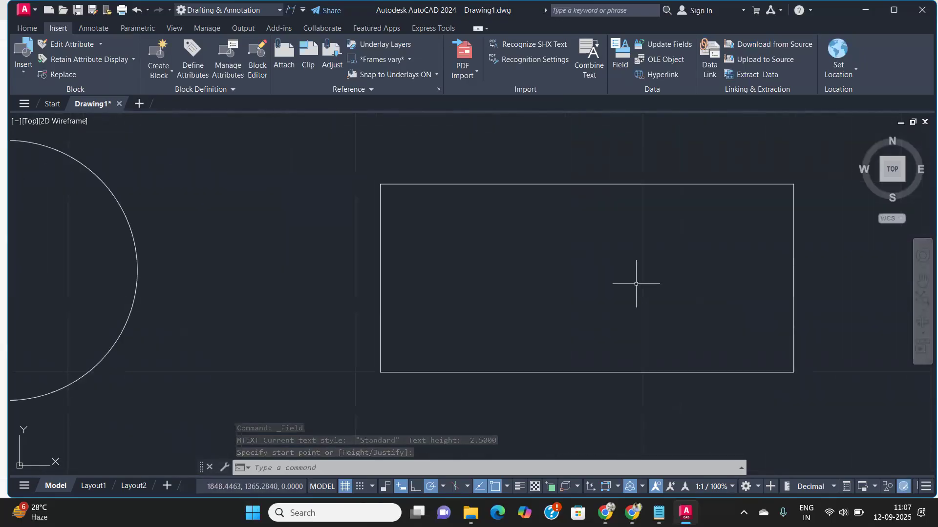
- Insert an Object field from the Objects category showing the circle's Area in Decimal format, placing it just below the circle
{"action": "scroll", "coordinate": [635, 285], "scroll_direction": "down", "scroll_amount": 4}
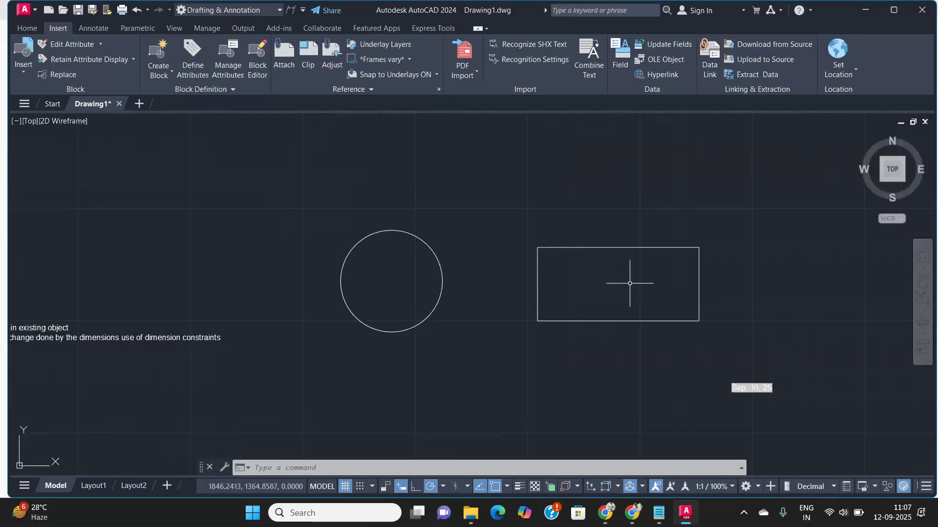
{"action": "left_click", "coordinate": [620, 54]}
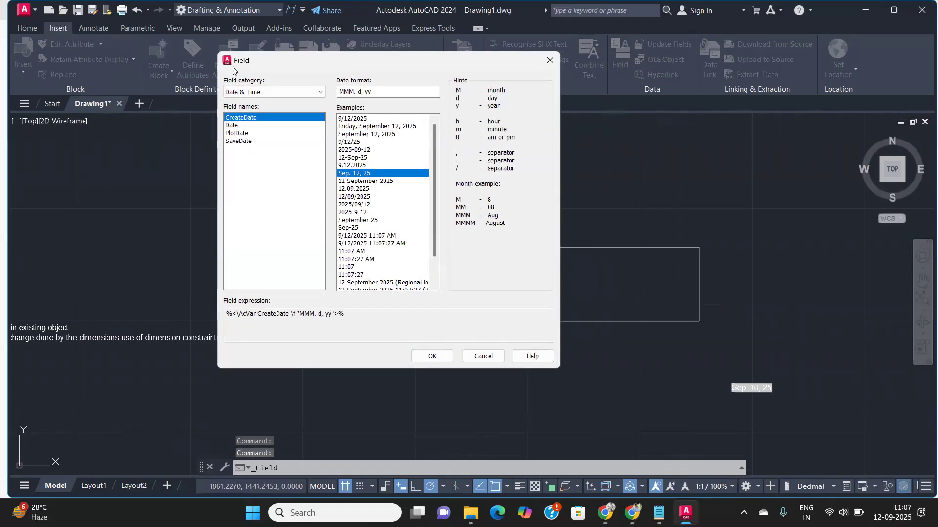
{"action": "left_click", "coordinate": [298, 92]}
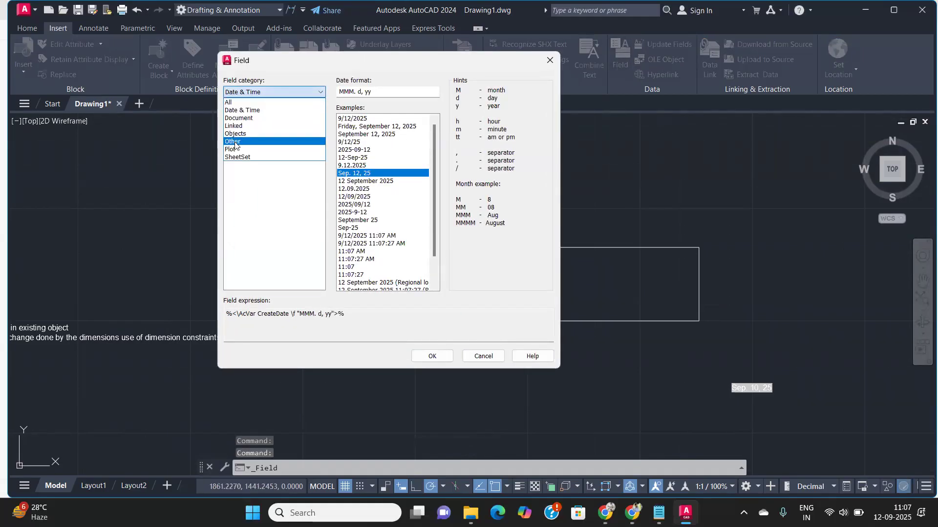
{"action": "left_click", "coordinate": [246, 133]}
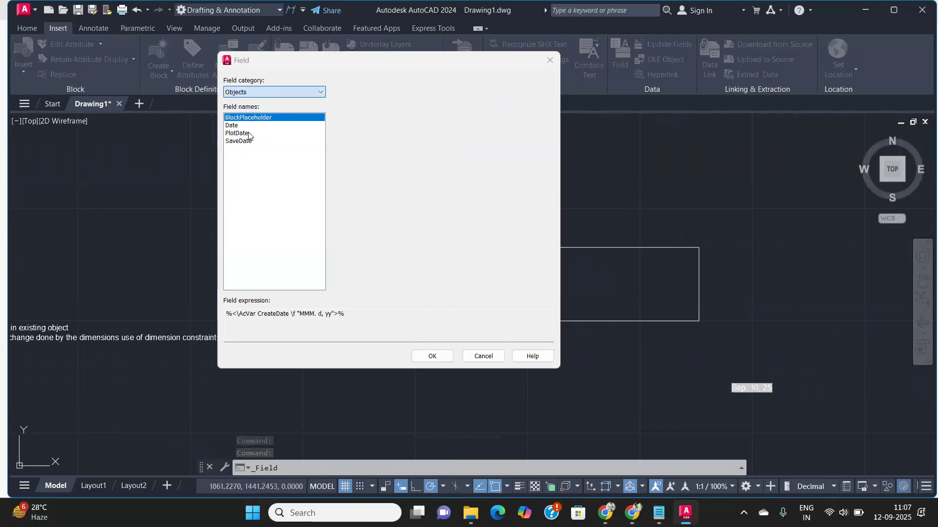
{"action": "left_click", "coordinate": [245, 158]}
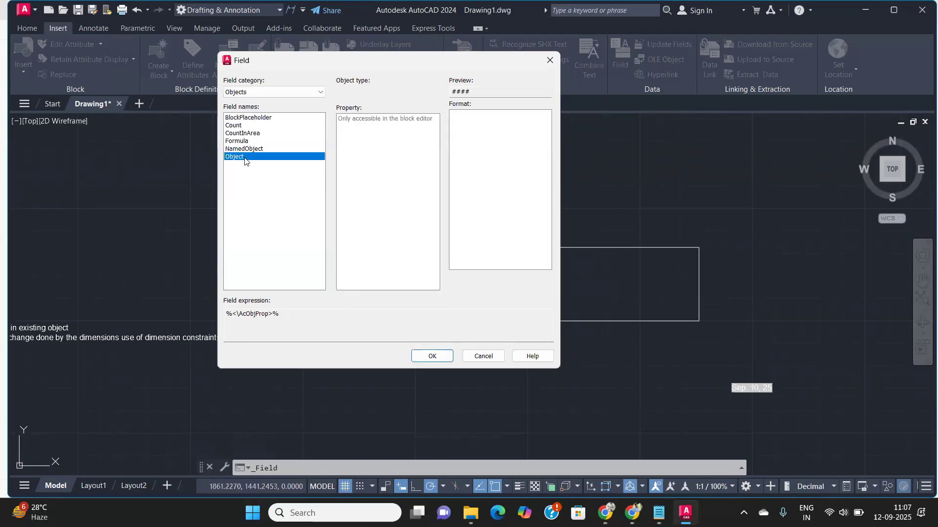
{"action": "left_click", "coordinate": [433, 92]}
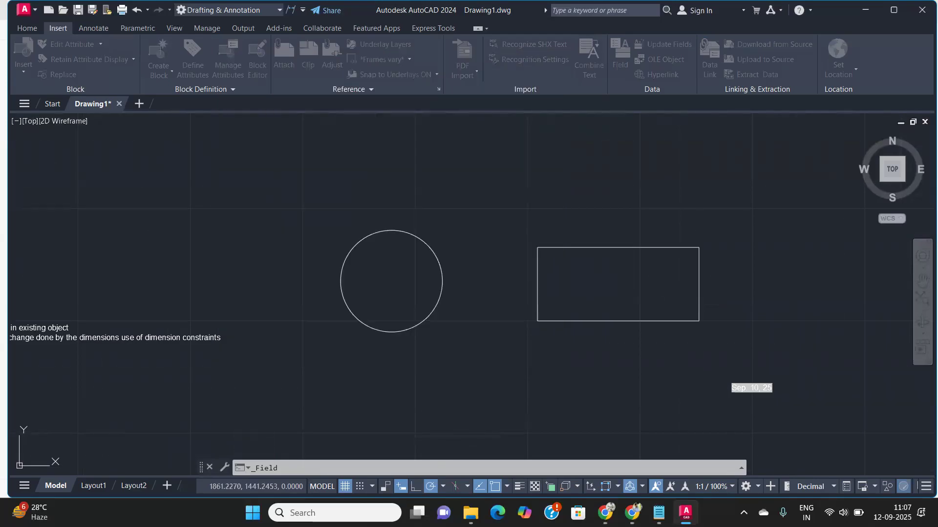
{"action": "left_click", "coordinate": [441, 269]}
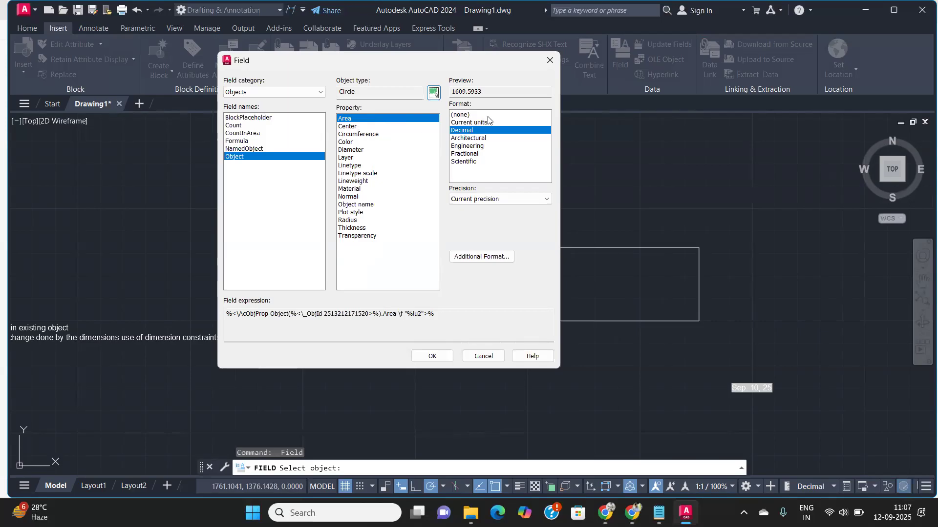
{"action": "left_click", "coordinate": [427, 358]}
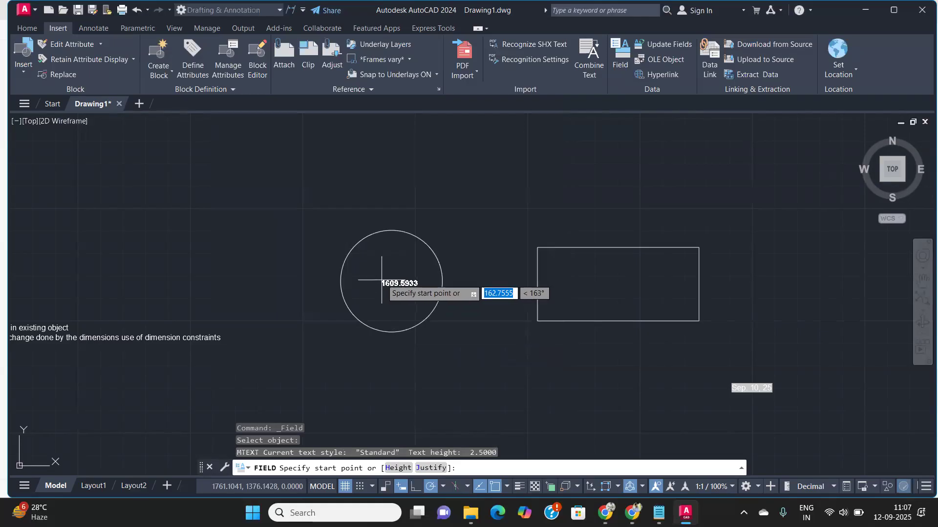
{"action": "left_click", "coordinate": [370, 348]}
{"action": "scroll", "coordinate": [379, 350], "scroll_direction": "up", "scroll_amount": 6}
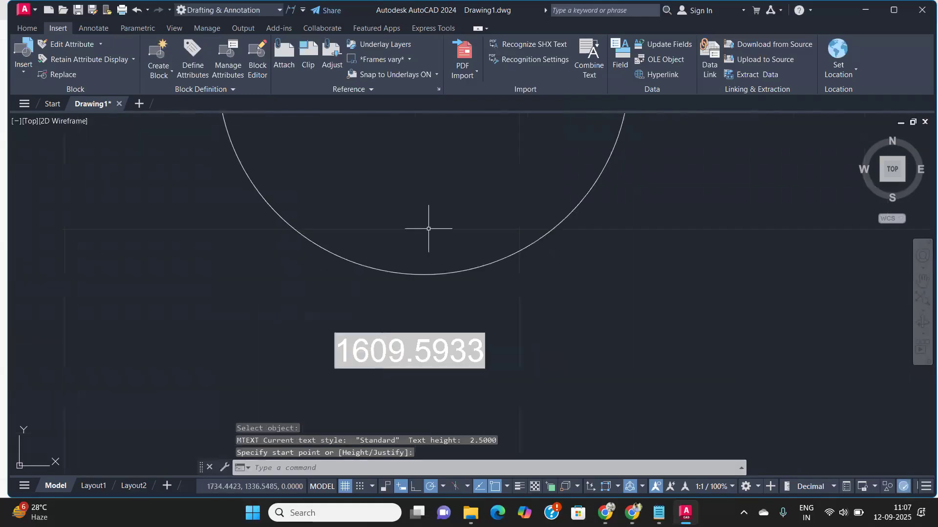
- Insert an Object field showing the rectangle's Area in Decimal format and place it just below the rectangle
{"action": "scroll", "coordinate": [428, 229], "scroll_direction": "down", "scroll_amount": 4}
{"action": "middle_click_drag", "start_coordinate": [429, 217], "coordinate": [383, 278]}
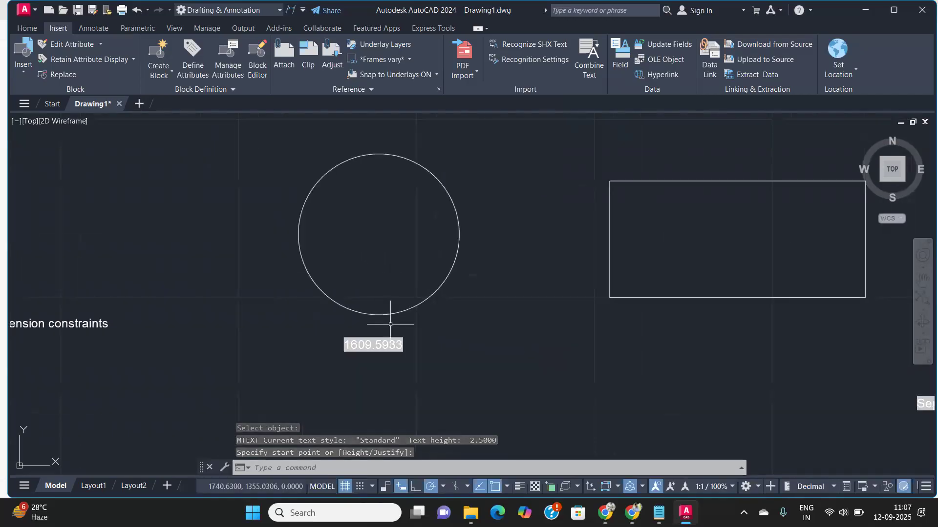
{"action": "middle_click_drag", "start_coordinate": [455, 276], "coordinate": [349, 323]}
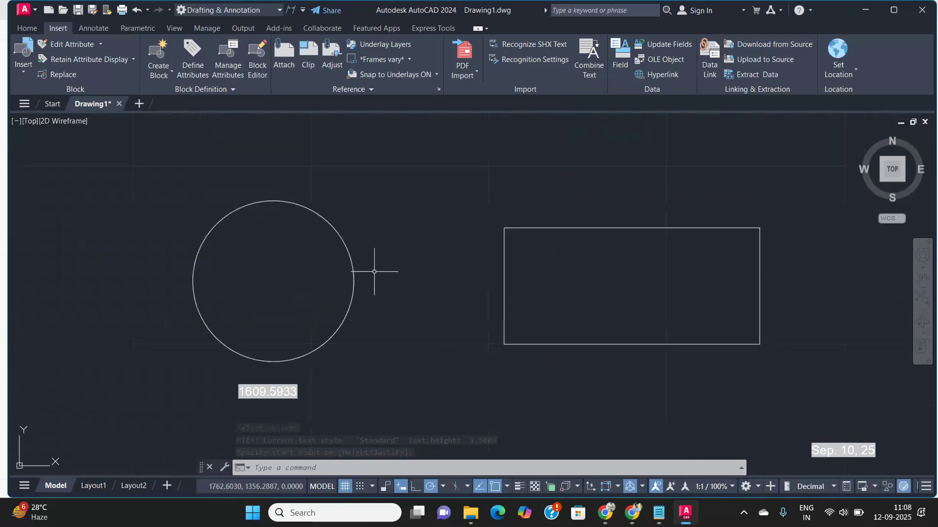
{"action": "middle_click_drag", "start_coordinate": [352, 360], "coordinate": [318, 349]}
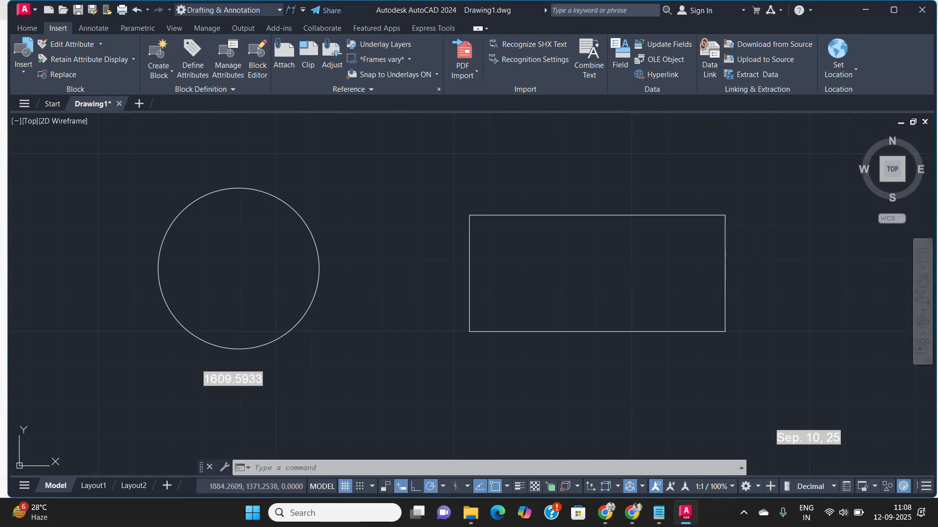
{"action": "left_click", "coordinate": [620, 55]}
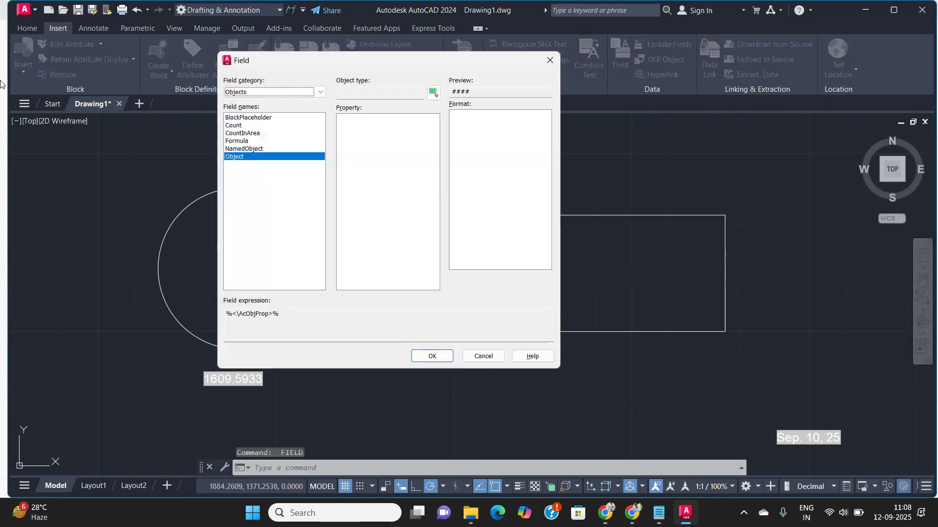
{"action": "left_click", "coordinate": [434, 92]}
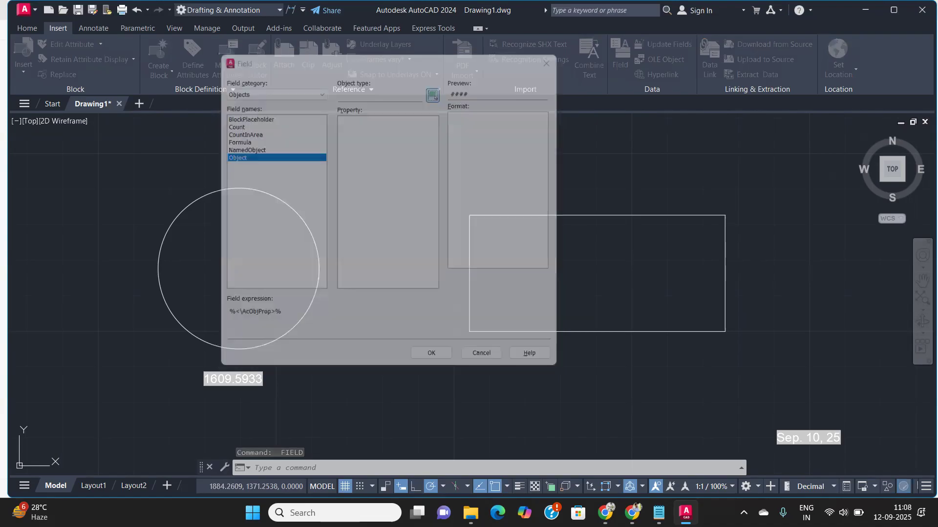
{"action": "left_click", "coordinate": [723, 287]}
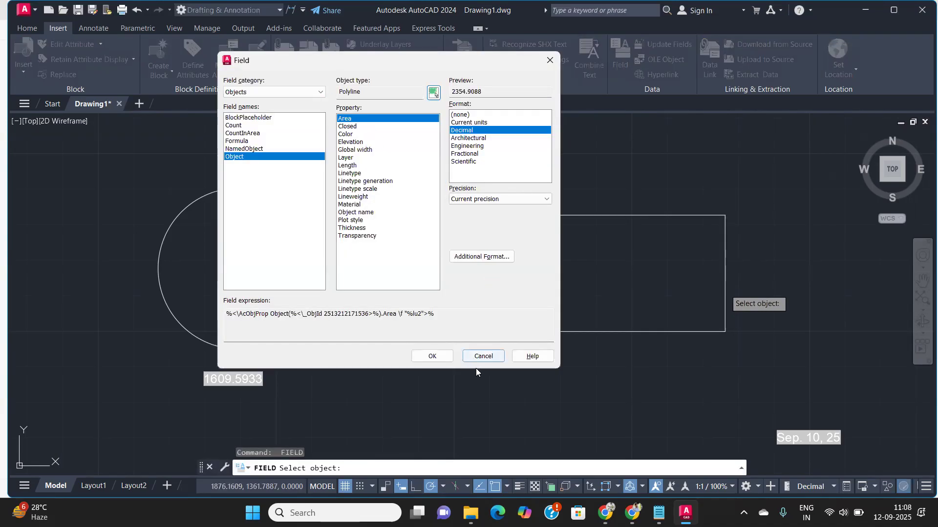
{"action": "left_click", "coordinate": [432, 356]}
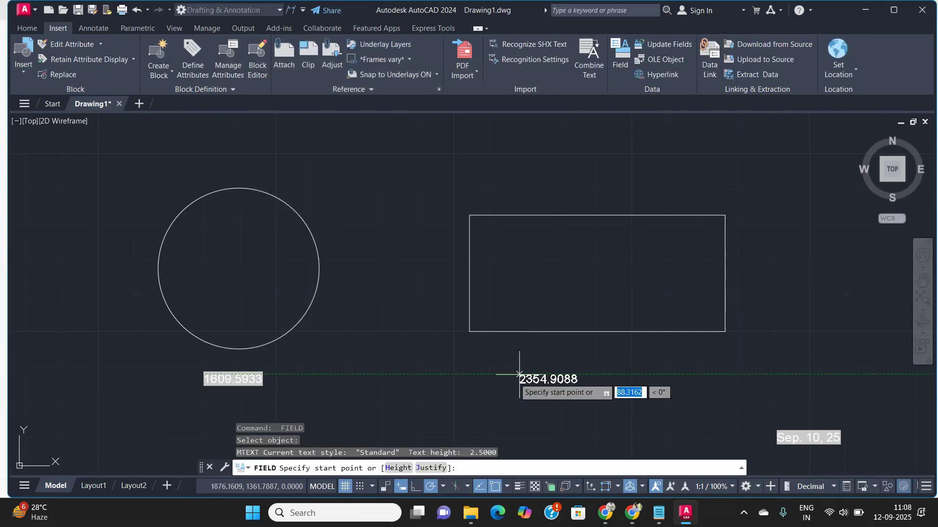
{"action": "left_click", "coordinate": [558, 369]}
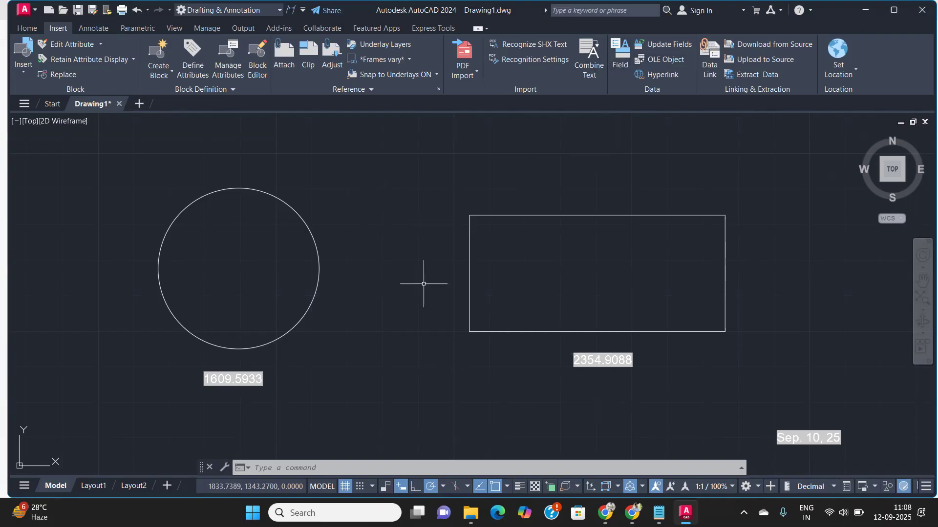
- Scale the circle up to an area of about 2406 square units, using a base point just outside its lower-right edge
{"action": "scroll", "coordinate": [382, 268], "scroll_direction": "up", "scroll_amount": 4}
{"action": "scroll", "coordinate": [382, 268], "scroll_direction": "down", "scroll_amount": 4}
{"action": "middle_click_drag", "start_coordinate": [381, 266], "coordinate": [405, 281]}
{"action": "scroll", "coordinate": [355, 369], "scroll_direction": "up", "scroll_amount": 2}
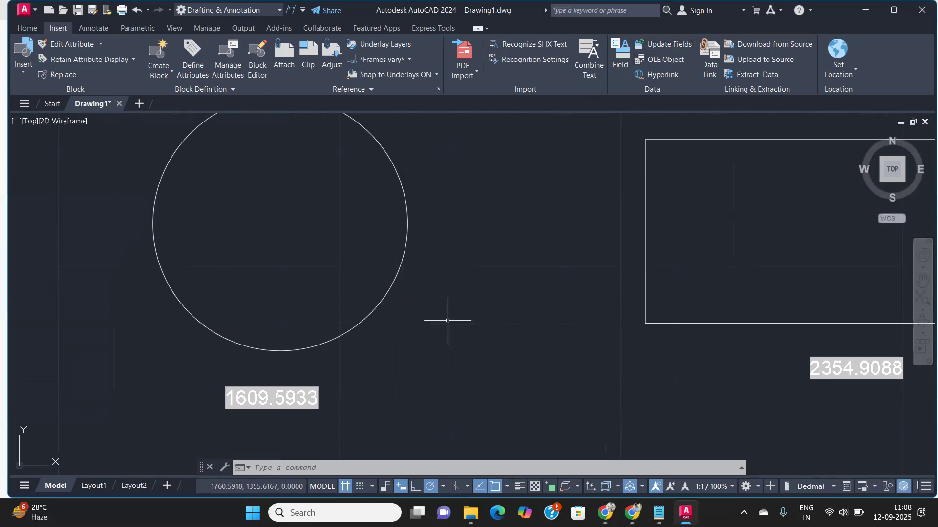
{"action": "scroll", "coordinate": [388, 337], "scroll_direction": "down", "scroll_amount": 2}
{"action": "left_click", "coordinate": [394, 328]}
{"action": "left_click", "coordinate": [375, 299]}
{"action": "type", "text": "sc"}
{"action": "key", "text": "Return"}
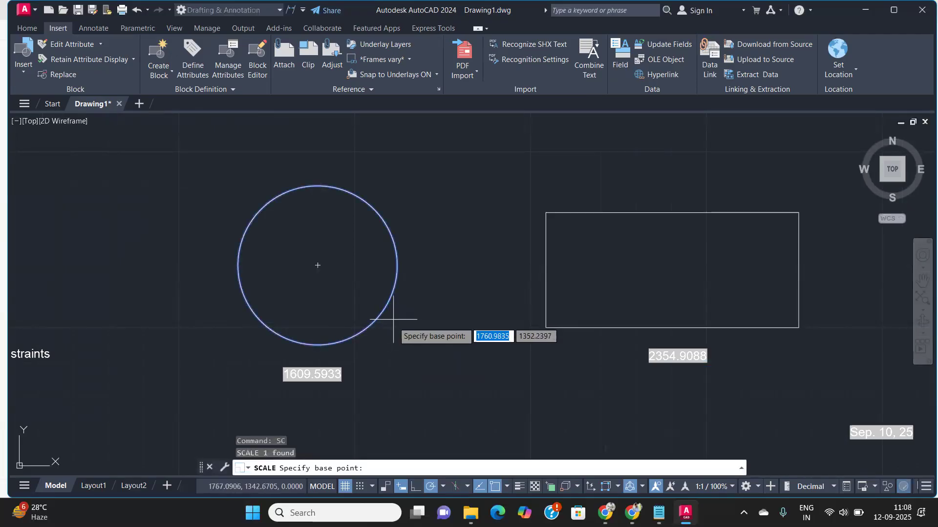
{"action": "left_click", "coordinate": [405, 337]}
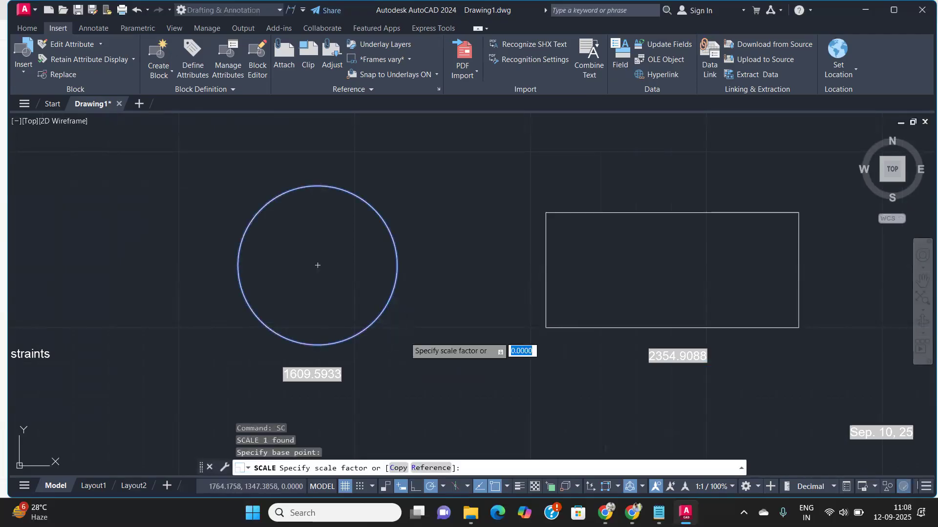
{"action": "left_click", "coordinate": [475, 404]}
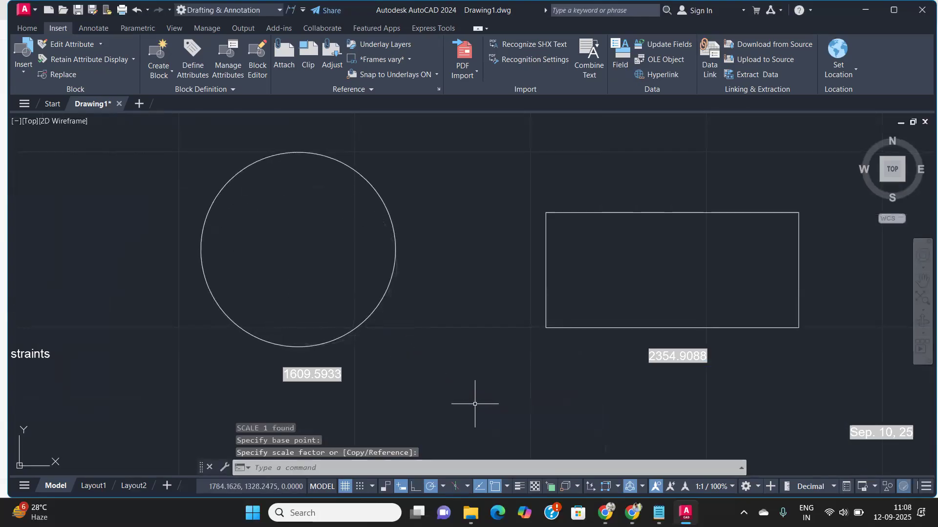
- Update the area field below the circle with the Update Fields command
{"action": "scroll", "coordinate": [300, 395], "scroll_direction": "up", "scroll_amount": 4}
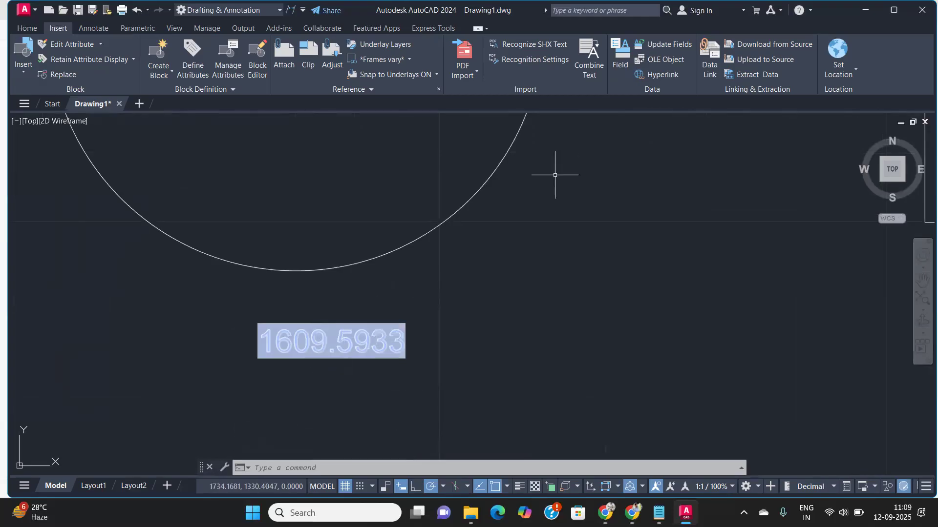
{"action": "left_click", "coordinate": [669, 45]}
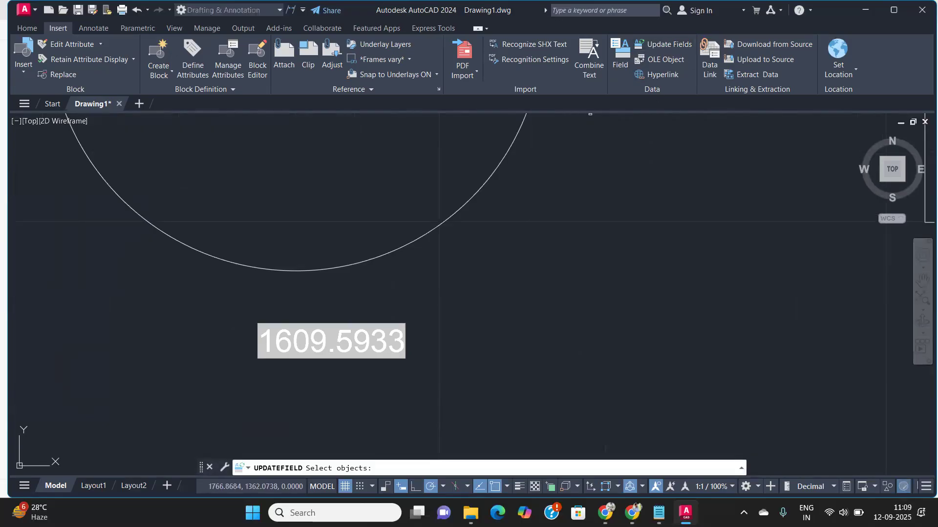
{"action": "left_click", "coordinate": [319, 343]}
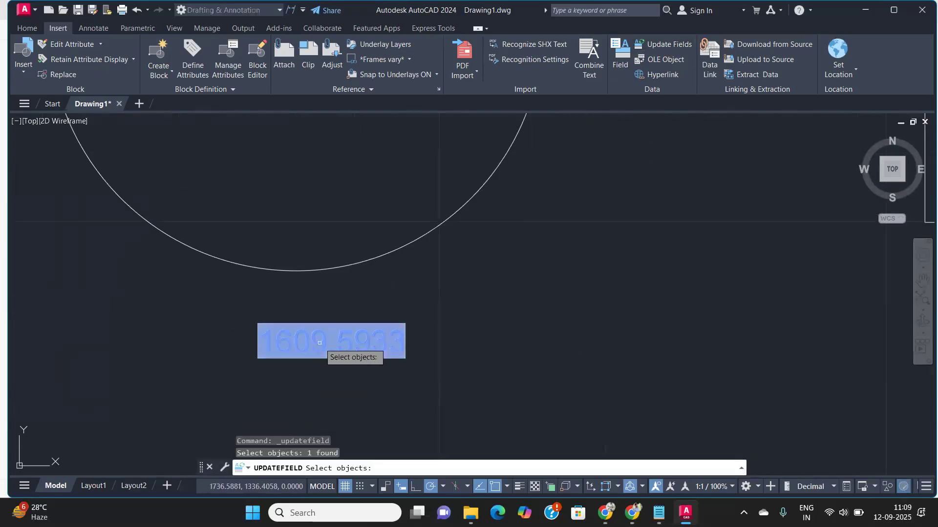
{"action": "key", "text": "Return"}
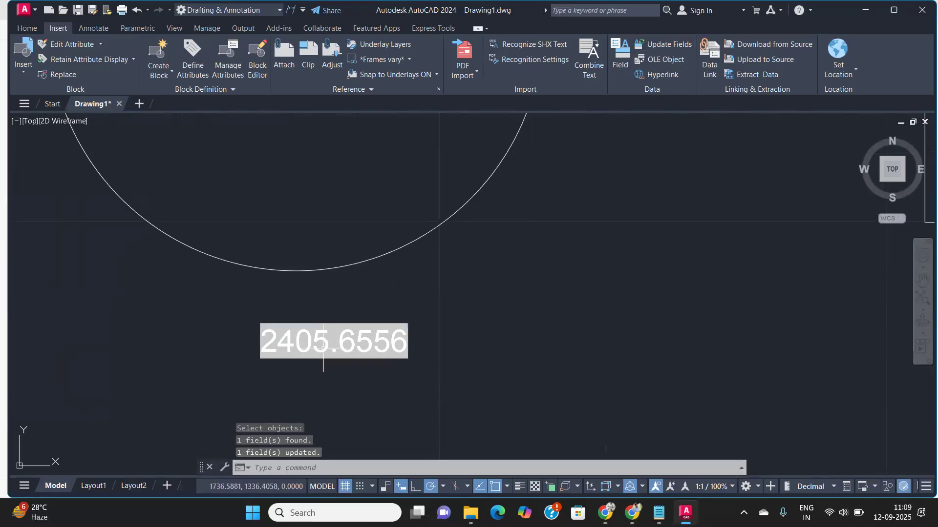
{"action": "scroll", "coordinate": [322, 344], "scroll_direction": "down", "scroll_amount": 2}
{"action": "scroll", "coordinate": [329, 344], "scroll_direction": "up", "scroll_amount": 2}
{"action": "scroll", "coordinate": [332, 346], "scroll_direction": "down", "scroll_amount": 4}
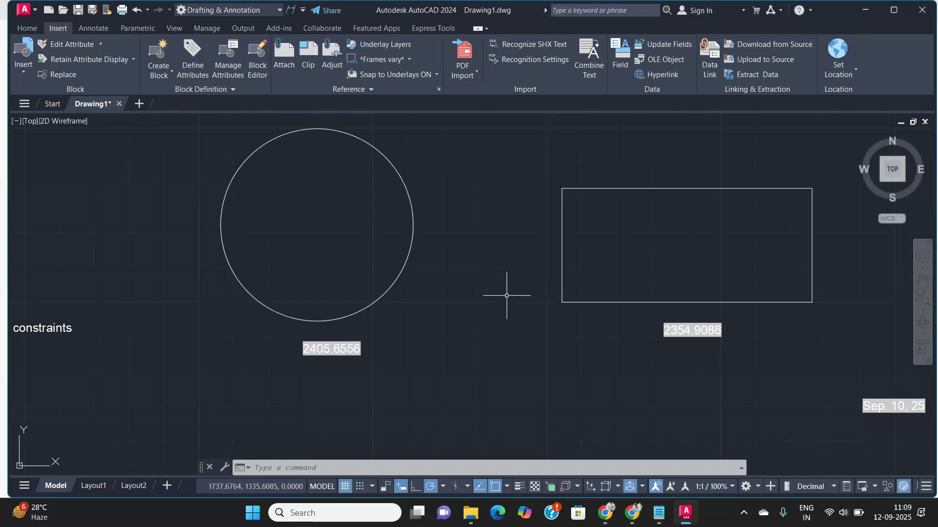
- Scale the rectangle down to about 1963 square units from a base point inside it, and regenerate the drawing to refresh its area field
{"action": "middle_click_drag", "start_coordinate": [569, 331], "coordinate": [287, 332]}
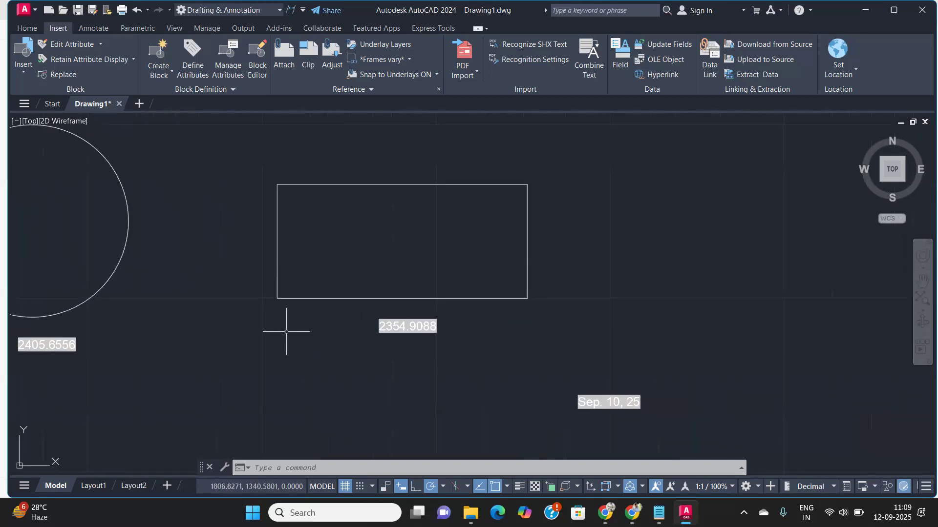
{"action": "scroll", "coordinate": [354, 275], "scroll_direction": "up", "scroll_amount": 1}
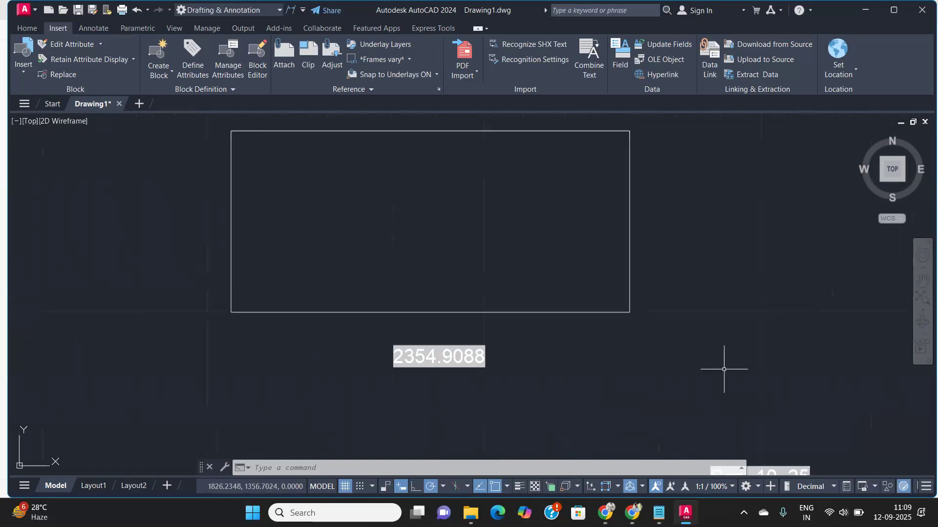
{"action": "left_click", "coordinate": [565, 245]}
{"action": "left_click", "coordinate": [663, 326]}
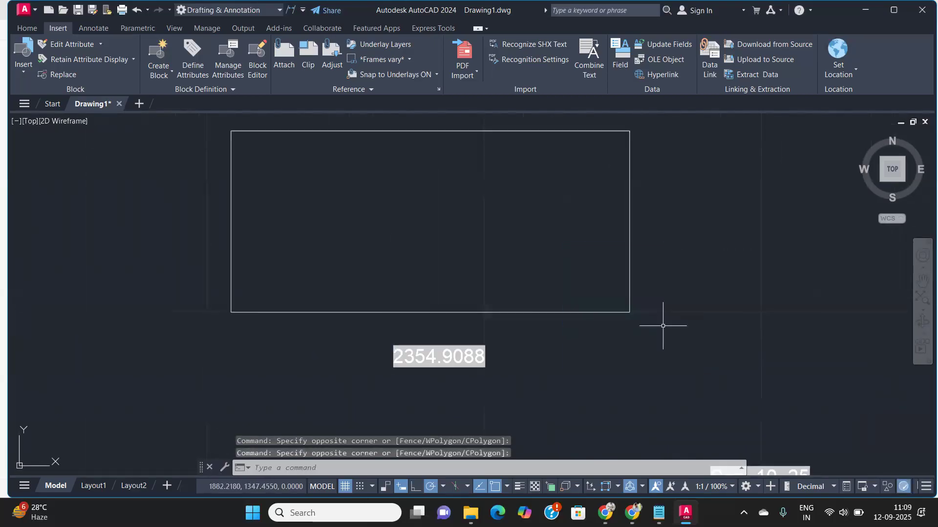
{"action": "left_click", "coordinate": [630, 300]}
{"action": "type", "text": "SC"}
{"action": "key", "text": "Return"}
{"action": "left_click", "coordinate": [437, 264]}
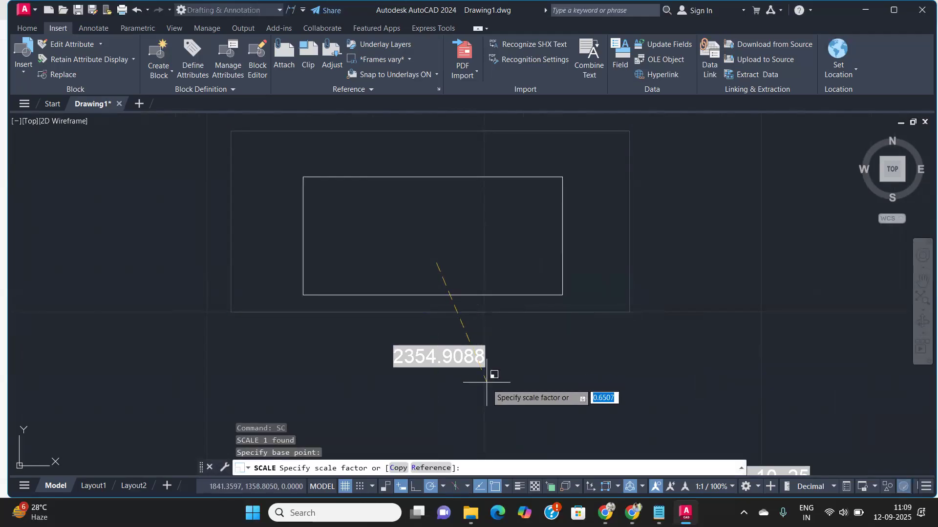
{"action": "left_click", "coordinate": [501, 433]}
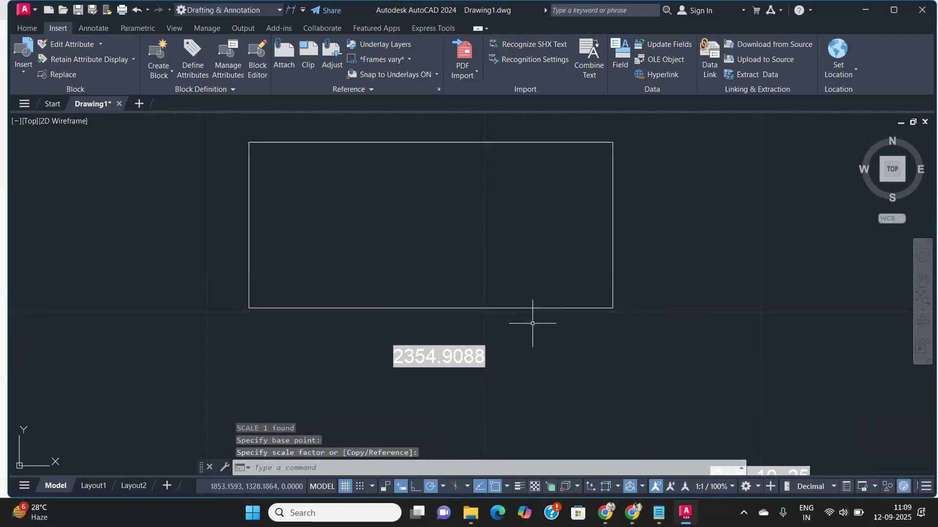
{"action": "type", "text": "re"}
{"action": "key", "text": "Return"}
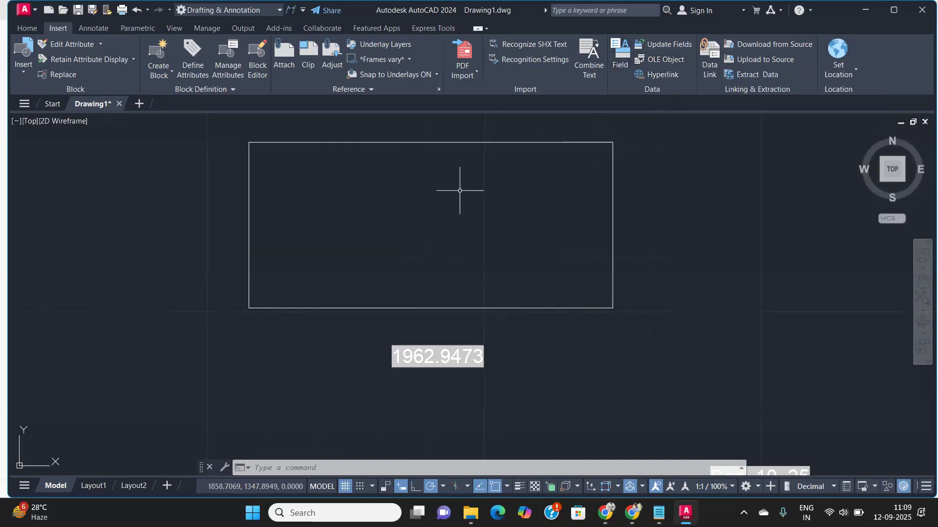
- Insert a new OLE object of type Microsoft Excel 97-2003 Worksheet into the drawing
{"action": "scroll", "coordinate": [460, 188], "scroll_direction": "down", "scroll_amount": 4}
{"action": "middle_click_drag", "start_coordinate": [460, 187], "coordinate": [291, 223]}
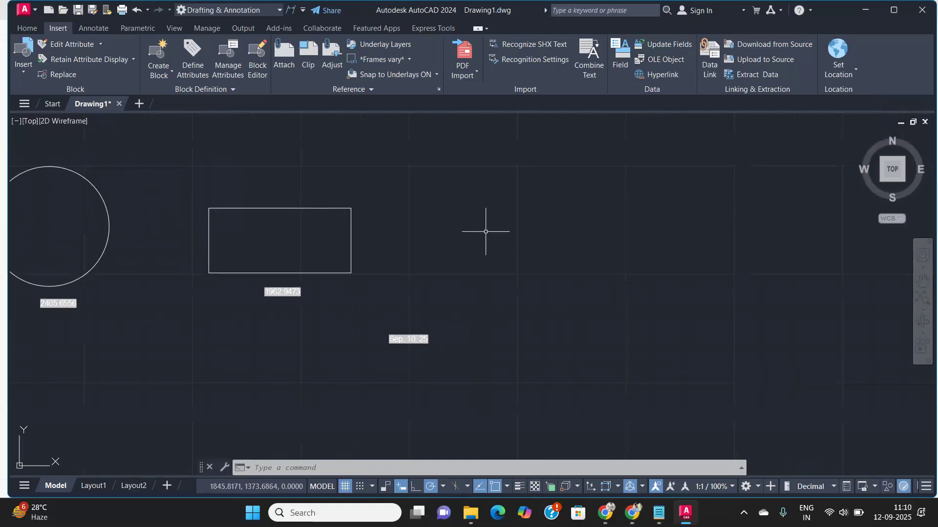
{"action": "left_click", "coordinate": [663, 60]}
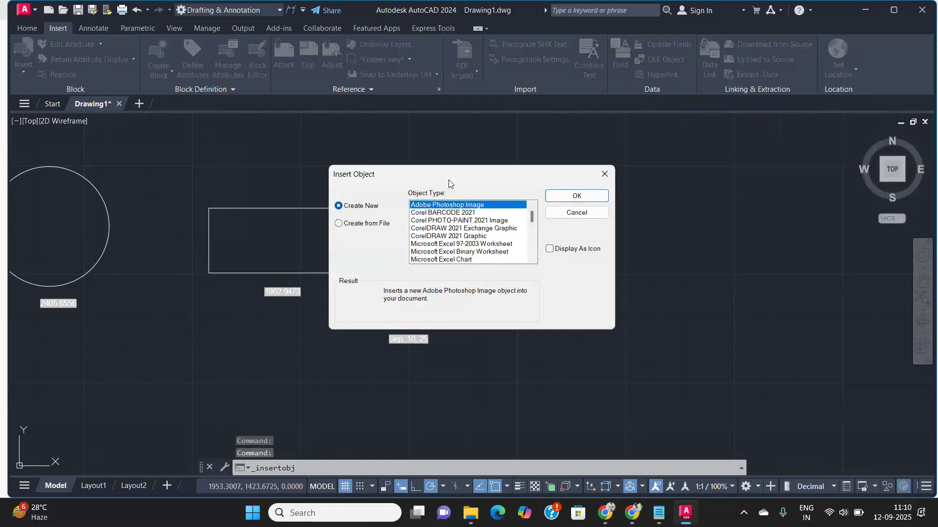
{"action": "left_click_drag", "start_coordinate": [444, 169], "coordinate": [470, 95]}
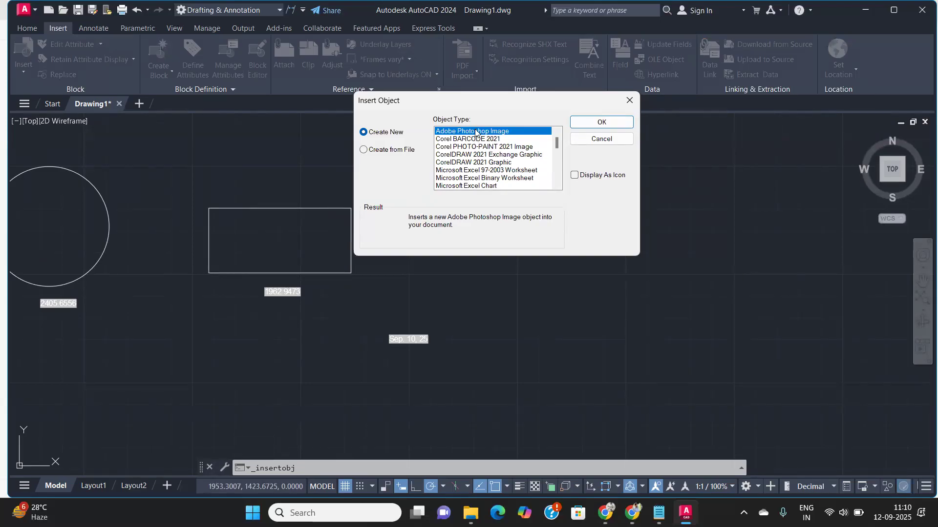
{"action": "left_click", "coordinate": [472, 170]}
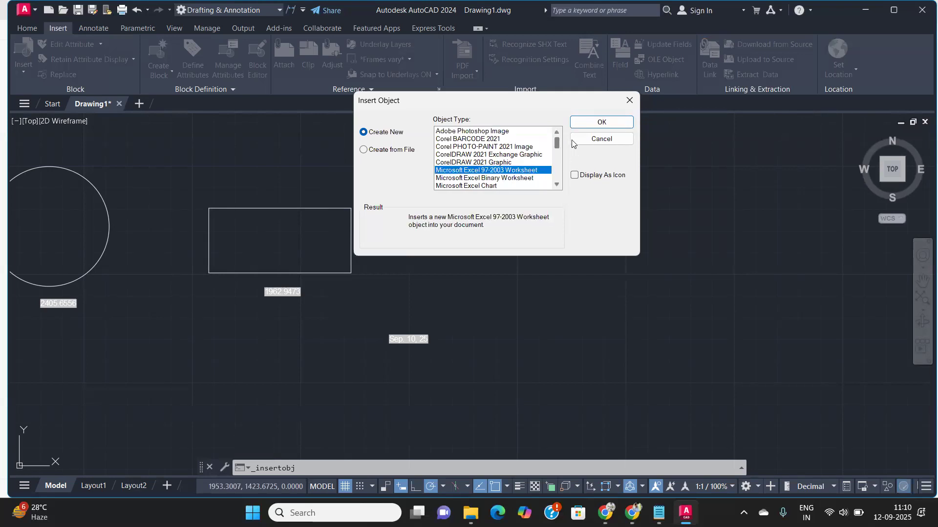
{"action": "left_click", "coordinate": [601, 123]}
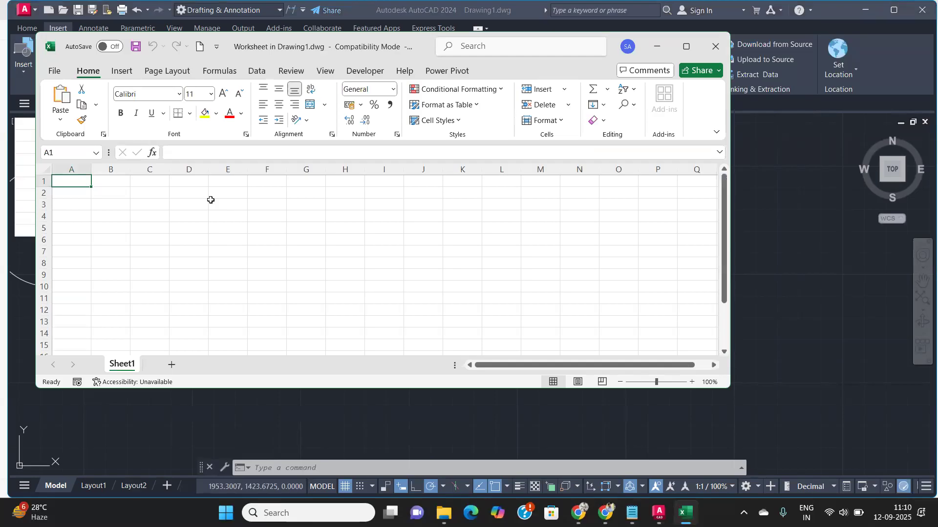
- Enter the column headers S.No., Name and Qty in cells A1 to C1 of the embedded worksheet
{"action": "type", "text": "S.No."}
{"action": "key", "text": "Tab"}
{"action": "type", "text": "Name"}
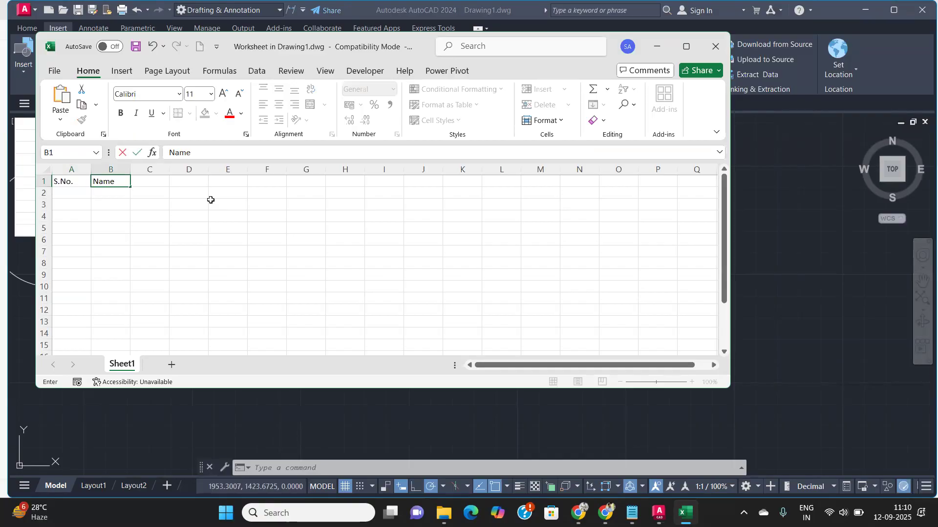
{"action": "key", "text": "Tab"}
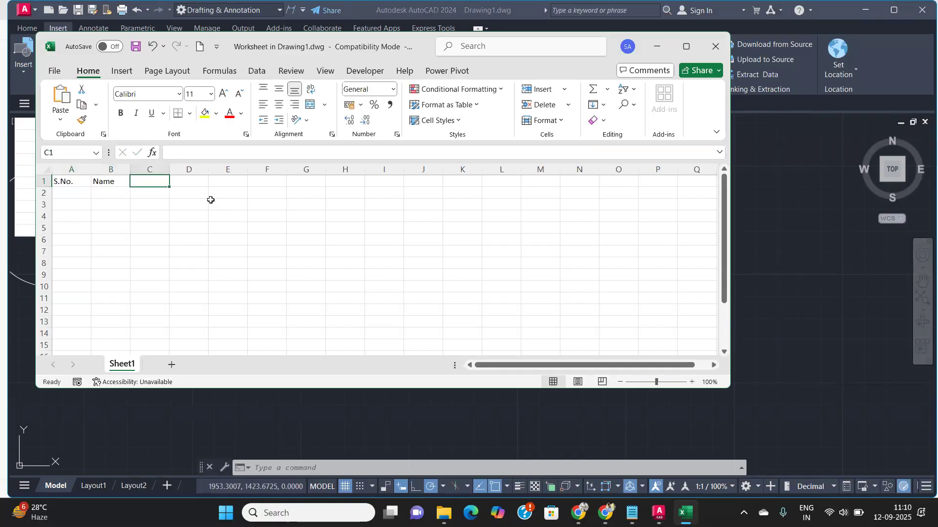
{"action": "type", "text": "Qty"}
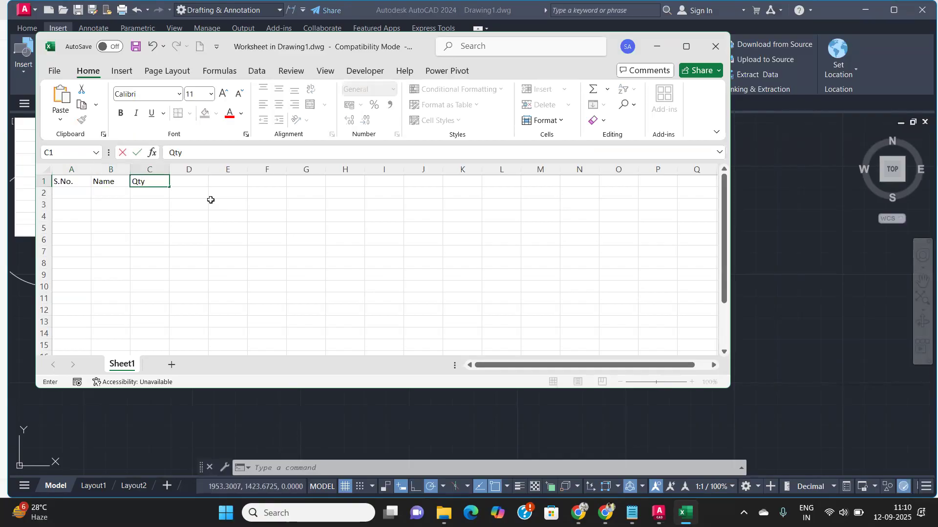
{"action": "key", "text": "Tab"}
{"action": "key", "text": "Down"}
{"action": "key", "text": "Left"}
{"action": "key", "text": "Left"}
{"action": "key", "text": "Left"}
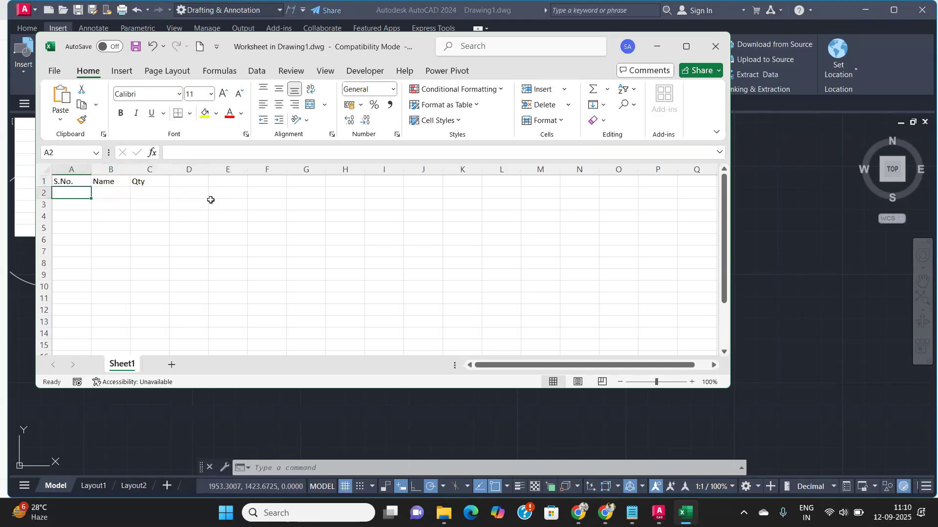
- Fill the S.No. column with the serial numbers 1 to 5 in cells A2 to A6
{"action": "type", "text": "1"}
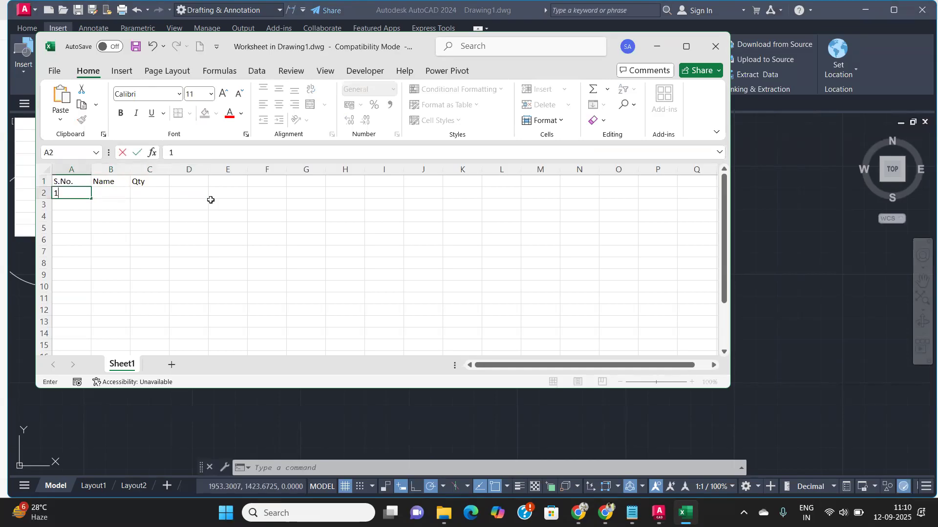
{"action": "key", "text": "Return"}
{"action": "type", "text": "2"}
{"action": "left_click", "coordinate": [210, 198]}
{"action": "key", "text": "Left"}
{"action": "left_click_drag", "start_coordinate": [73, 191], "coordinate": [88, 244]}
{"action": "left_click", "coordinate": [85, 206]}
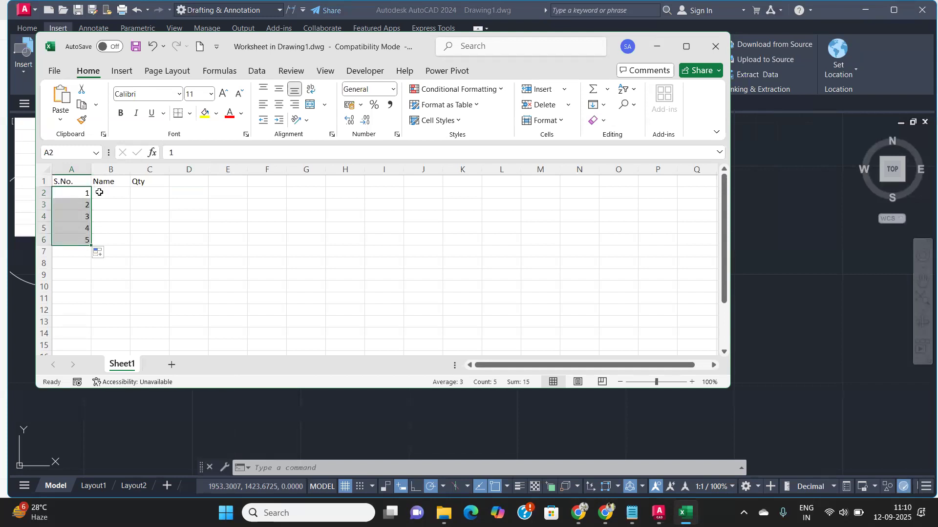
- Enter the letters A, B, C, D and E in the Name column, cells B2 to B6
{"action": "left_click", "coordinate": [115, 193]}
{"action": "type", "text": "A"}
{"action": "key", "text": "Return"}
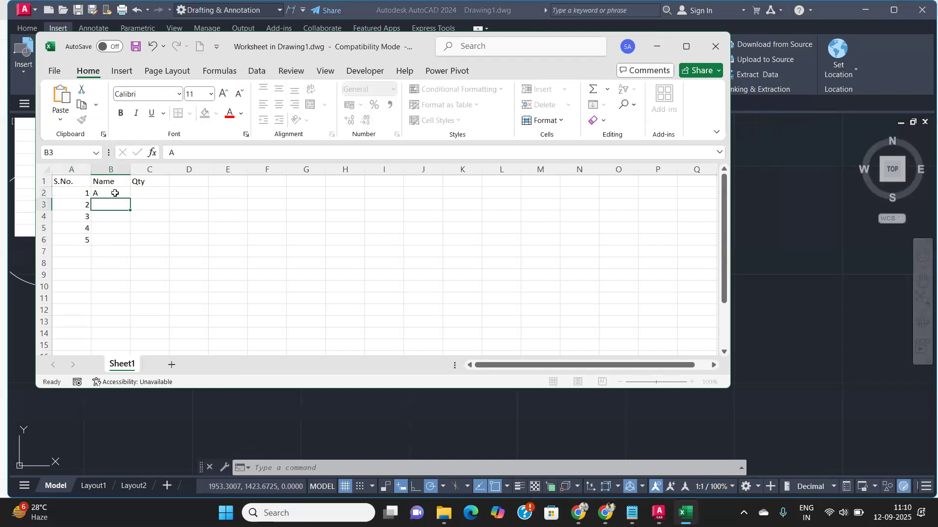
{"action": "type", "text": "B"}
{"action": "key", "text": "Return"}
{"action": "type", "text": "C"}
{"action": "key", "text": "Return"}
{"action": "type", "text": "D"}
{"action": "key", "text": "Return"}
{"action": "type", "text": "E"}
{"action": "key", "text": "Return"}
{"action": "key", "text": "Up"}
- Enter the quantities 5, 3, 6, 4 and 8 in the Qty column, cells C2 to C6
{"action": "left_click", "coordinate": [161, 191]}
{"action": "type", "text": "5"}
{"action": "key", "text": "Return"}
{"action": "type", "text": "3"}
{"action": "key", "text": "Return"}
{"action": "type", "text": "6"}
{"action": "key", "text": "Return"}
{"action": "type", "text": "64"}
{"action": "key", "text": "Return"}
{"action": "type", "text": "58"}
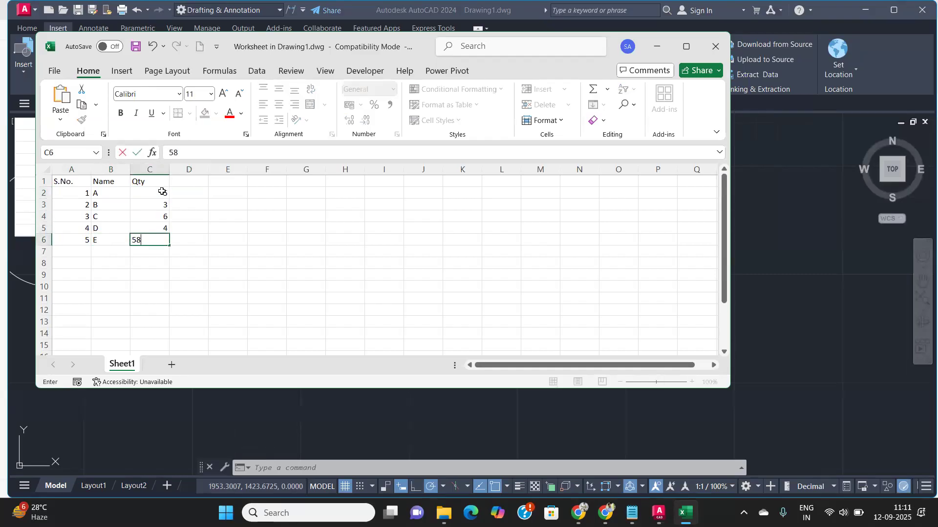
{"action": "key", "text": "Return"}
{"action": "key", "text": "Up"}
{"action": "type", "text": "8"}
{"action": "key", "text": "Return"}
- Apply All Borders to cells A1:C7 and centre their contents horizontally and vertically
{"action": "left_click_drag", "start_coordinate": [62, 183], "coordinate": [163, 250]}
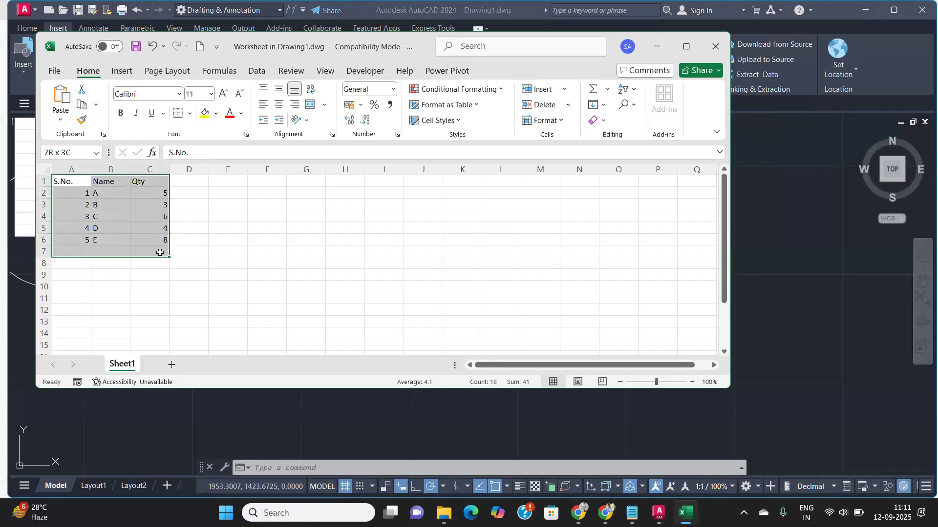
{"action": "left_click", "coordinate": [191, 115]}
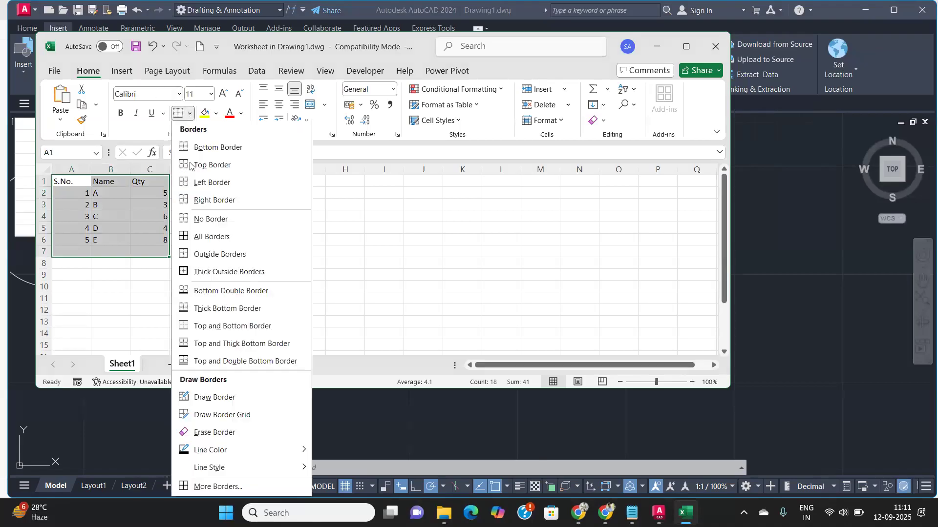
{"action": "left_click", "coordinate": [212, 236]}
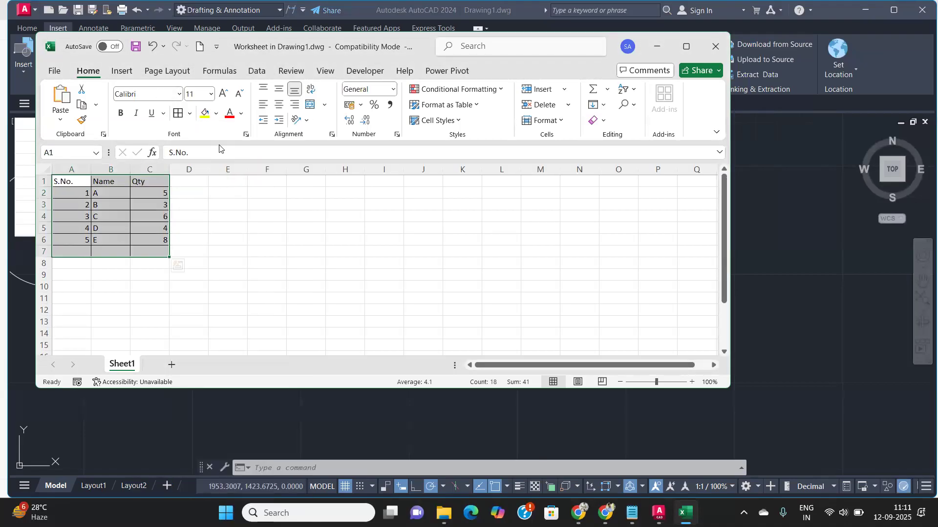
{"action": "left_click", "coordinate": [279, 105]}
{"action": "left_click", "coordinate": [277, 90]}
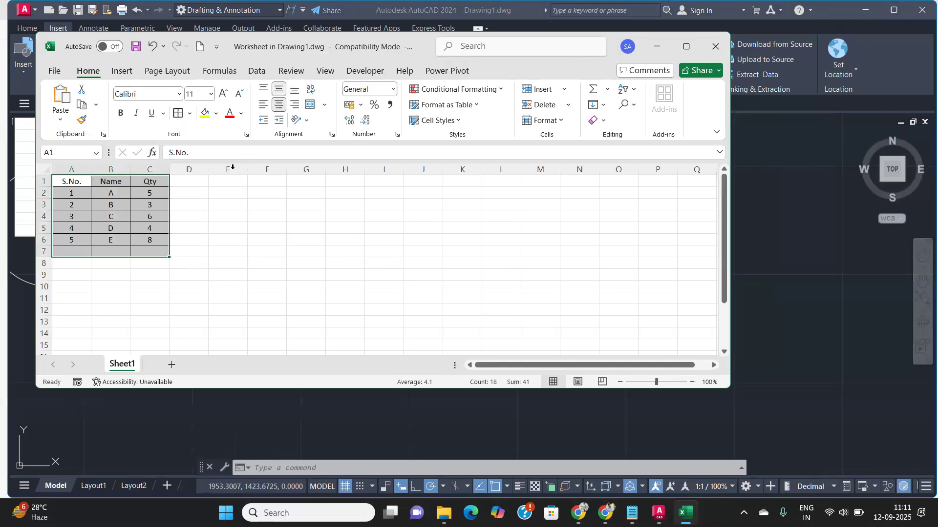
- Make the headers in A1:C1 bold, and merge and centre cells A7 and B7 below the serial numbers and names
{"action": "left_click_drag", "start_coordinate": [74, 181], "coordinate": [145, 181]}
{"action": "left_click", "coordinate": [121, 113]}
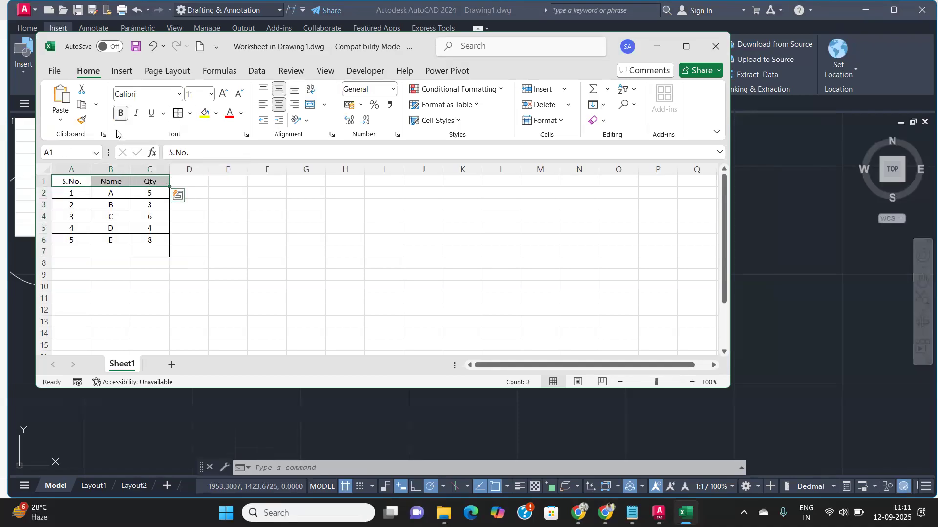
{"action": "left_click", "coordinate": [73, 251]}
{"action": "left_click_drag", "start_coordinate": [103, 250], "coordinate": [102, 245]}
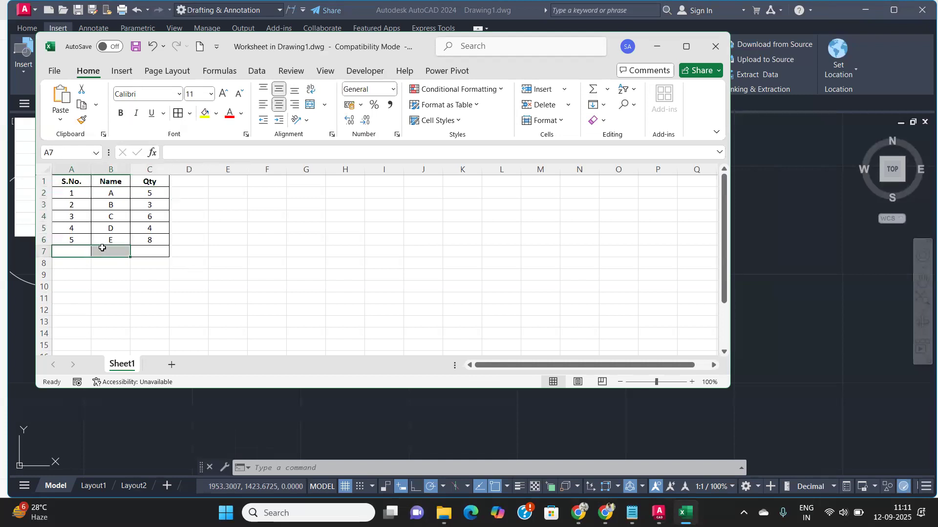
{"action": "left_click", "coordinate": [313, 105]}
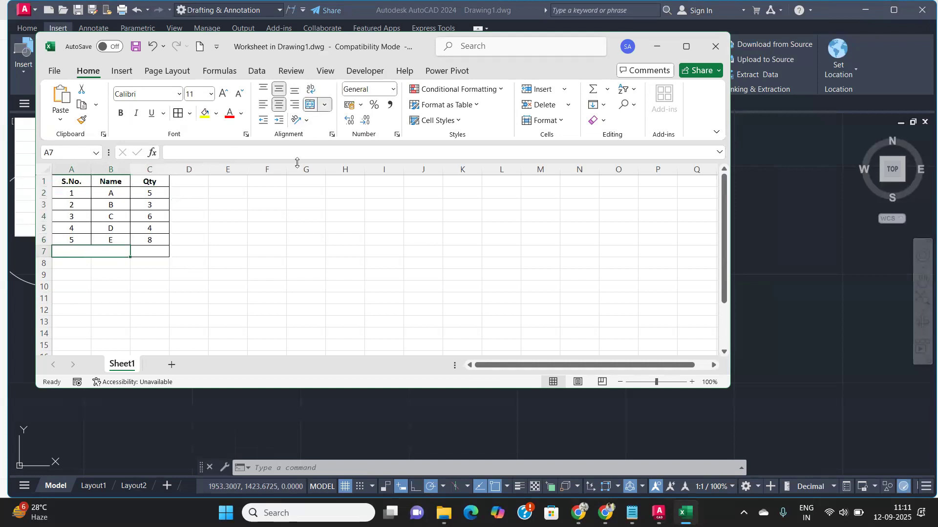
- Enter Total in the merged cell A7 and use AutoSum to add up the Qty column in cell C7
{"action": "type", "text": "Total"}
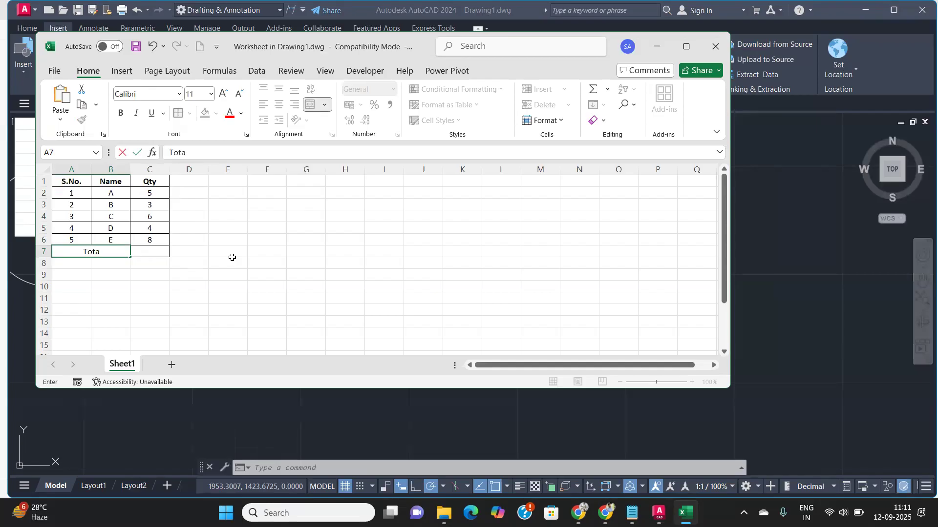
{"action": "key", "text": "Tab"}
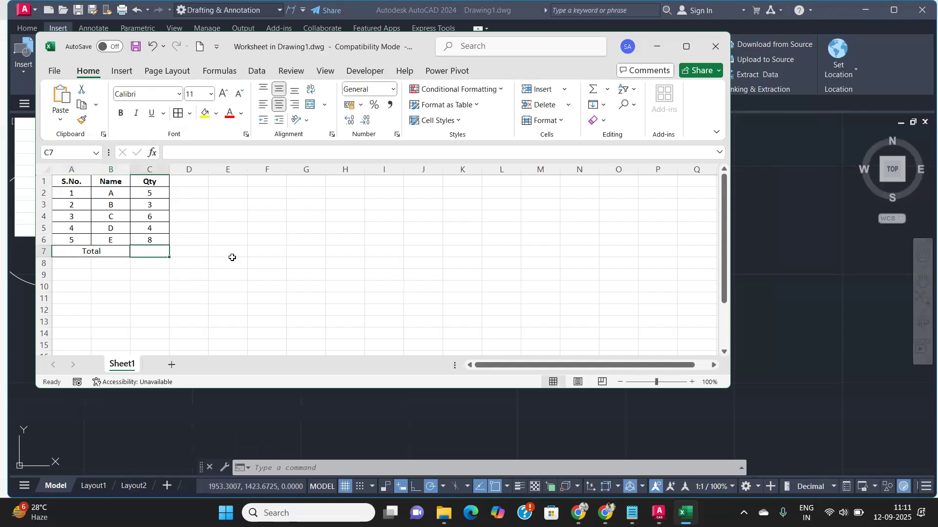
{"action": "key", "text": "alt+equal"}
{"action": "key", "text": "Return"}
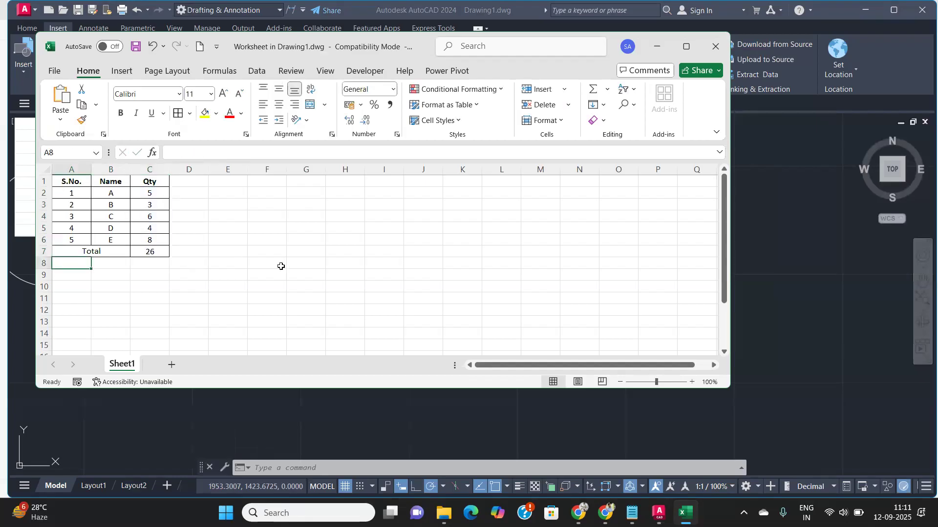
- Make the Total row A7:C7 bold and close the embedded worksheet to return to the drawing
{"action": "left_click_drag", "start_coordinate": [68, 253], "coordinate": [149, 252]}
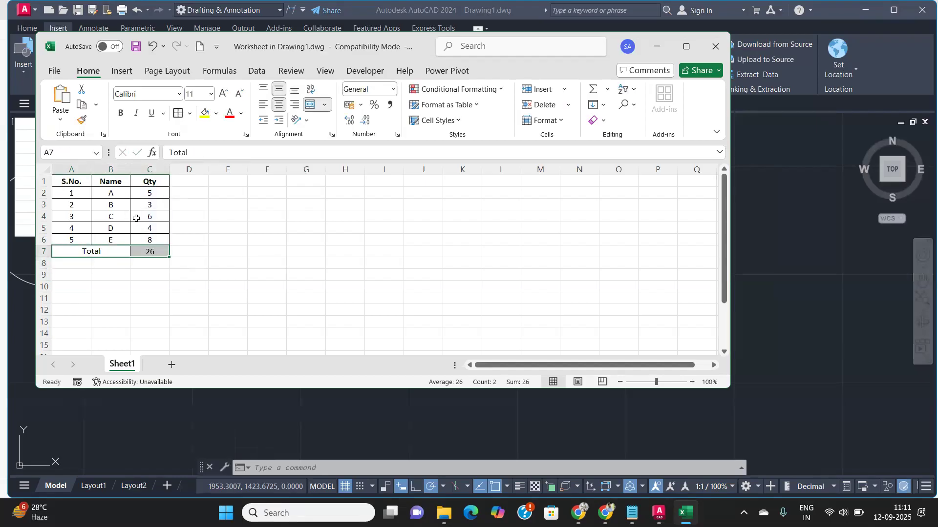
{"action": "left_click", "coordinate": [120, 113]}
{"action": "left_click", "coordinate": [716, 46]}
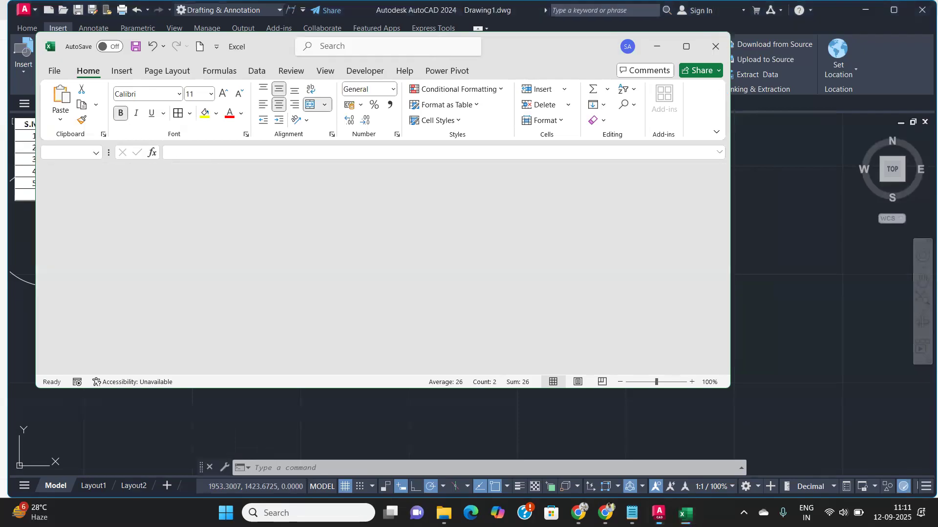
- Move the embedded worksheet table to the empty area beyond the rectangle, away from the circle
{"action": "left_click", "coordinate": [150, 203]}
{"action": "left_click", "coordinate": [134, 184]}
{"action": "type", "text": "M"}
{"action": "key", "text": "Return"}
{"action": "left_click", "coordinate": [133, 187]}
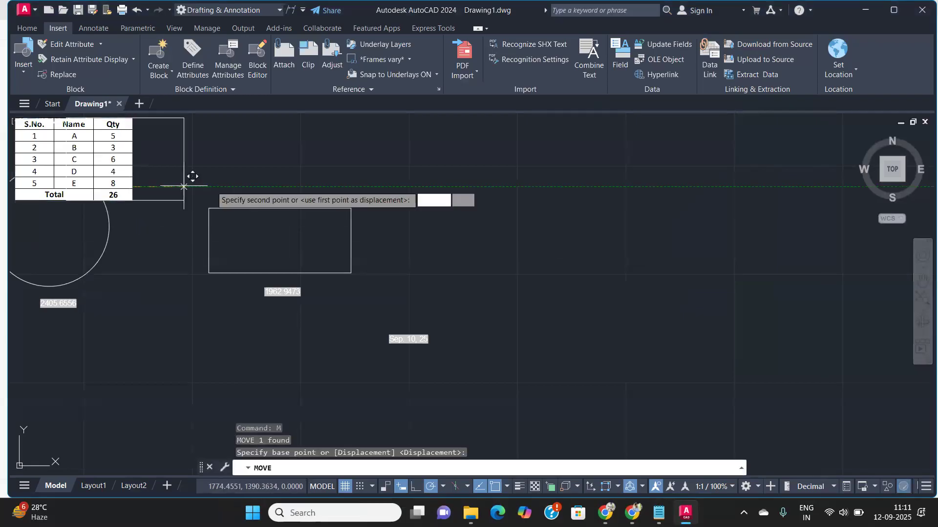
{"action": "left_click", "coordinate": [549, 227]}
- Inspect the embedded quantity table in the drawing, both close up and beside the rectangle and date field
{"action": "scroll", "coordinate": [515, 186], "scroll_direction": "up", "scroll_amount": 4}
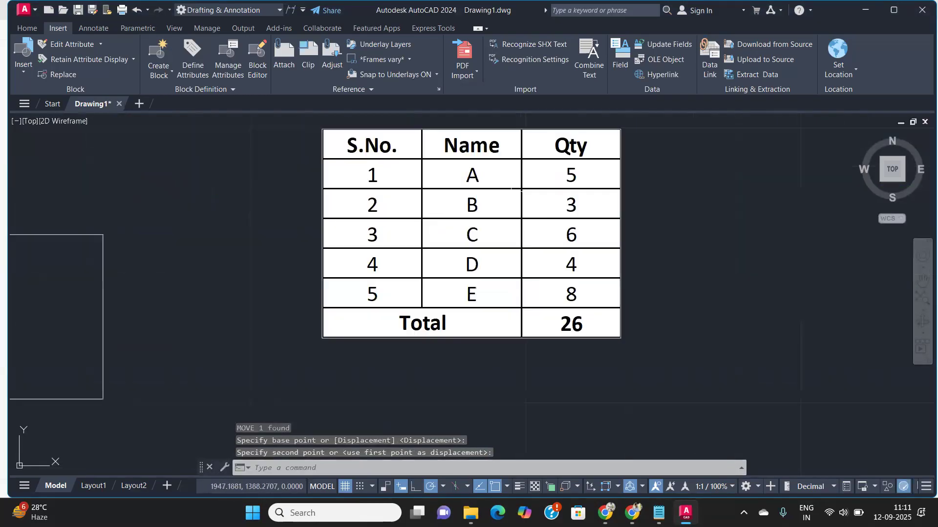
{"action": "scroll", "coordinate": [511, 191], "scroll_direction": "down", "scroll_amount": 4}
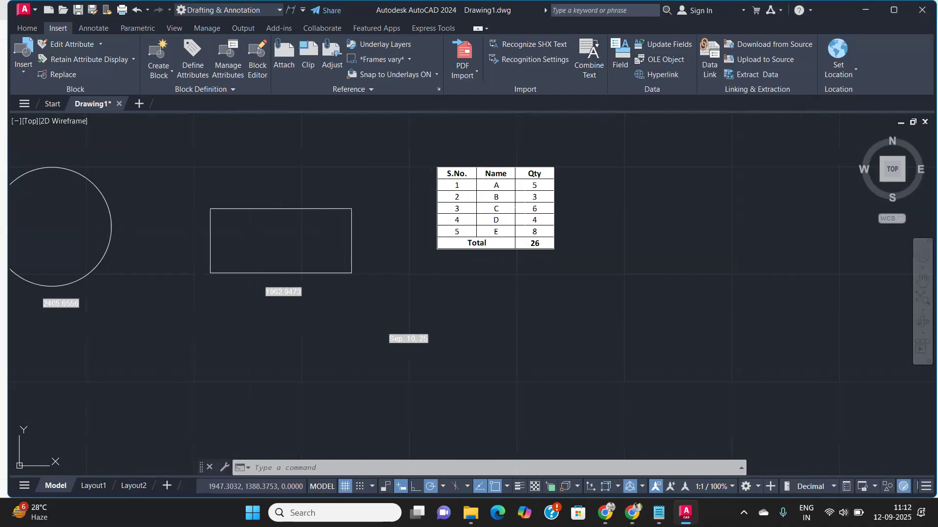
{"action": "scroll", "coordinate": [500, 195], "scroll_direction": "up", "scroll_amount": 4}
{"action": "scroll", "coordinate": [499, 194], "scroll_direction": "down", "scroll_amount": 5}
{"action": "scroll", "coordinate": [499, 194], "scroll_direction": "up", "scroll_amount": 5}
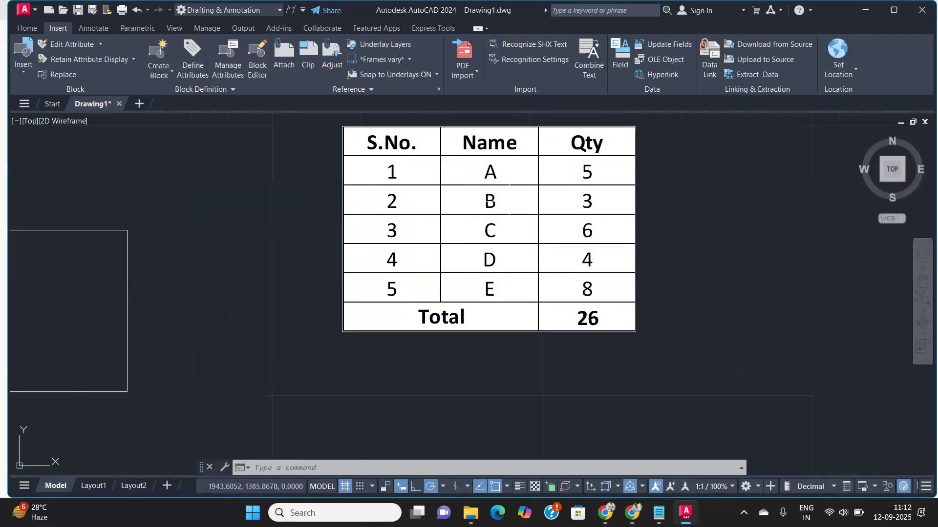
{"action": "scroll", "coordinate": [500, 195], "scroll_direction": "down", "scroll_amount": 3}
{"action": "scroll", "coordinate": [500, 194], "scroll_direction": "up", "scroll_amount": 2}
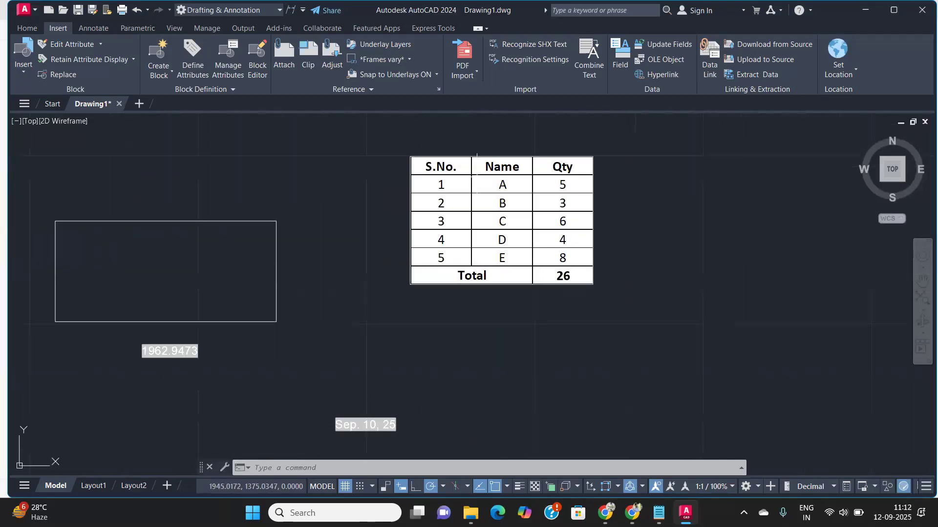
{"action": "scroll", "coordinate": [500, 195], "scroll_direction": "up", "scroll_amount": 2}
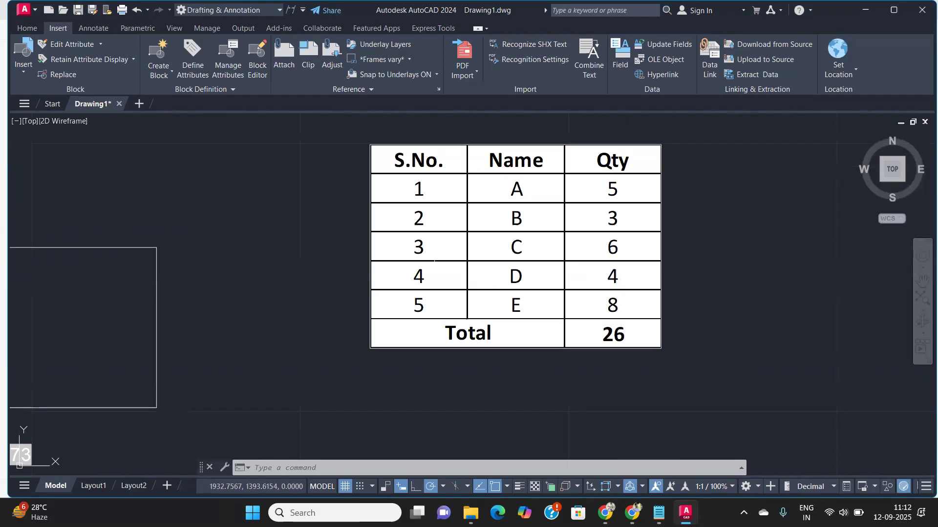
{"action": "left_click", "coordinate": [751, 390]}
{"action": "left_click", "coordinate": [632, 349]}
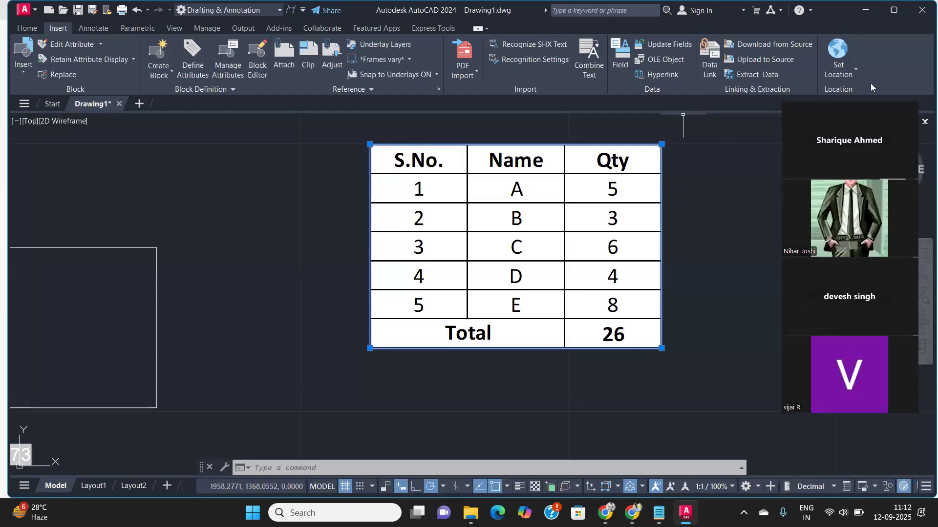
{"action": "left_click", "coordinate": [655, 75]}
{"action": "scroll", "coordinate": [446, 283], "scroll_direction": "down", "scroll_amount": 2}
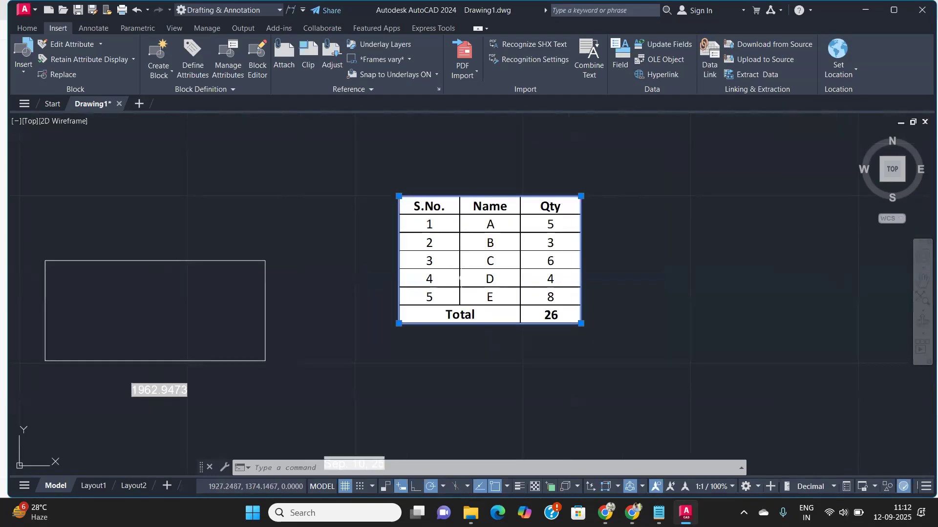
{"action": "middle_click_drag", "start_coordinate": [461, 272], "coordinate": [522, 194]}
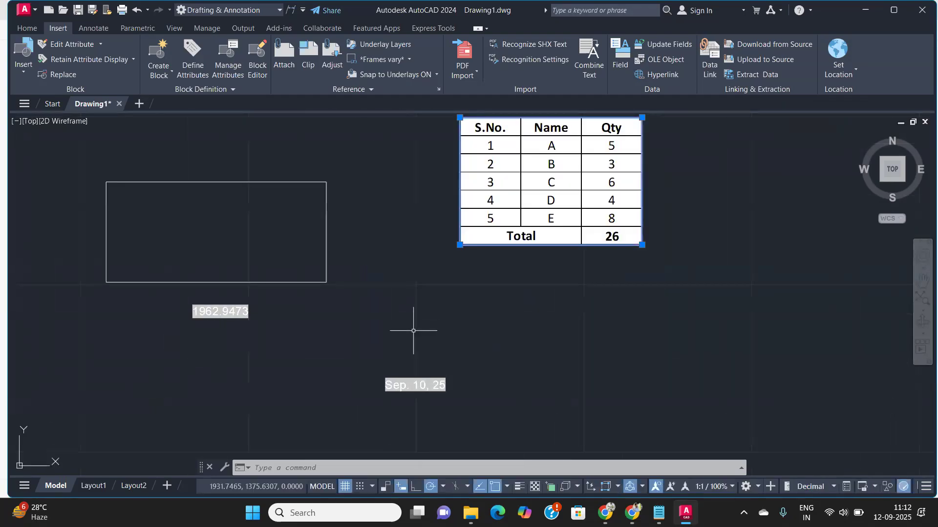
{"action": "middle_click_drag", "start_coordinate": [414, 329], "coordinate": [627, 322]}
{"action": "middle_click_drag", "start_coordinate": [241, 331], "coordinate": [677, 351]}
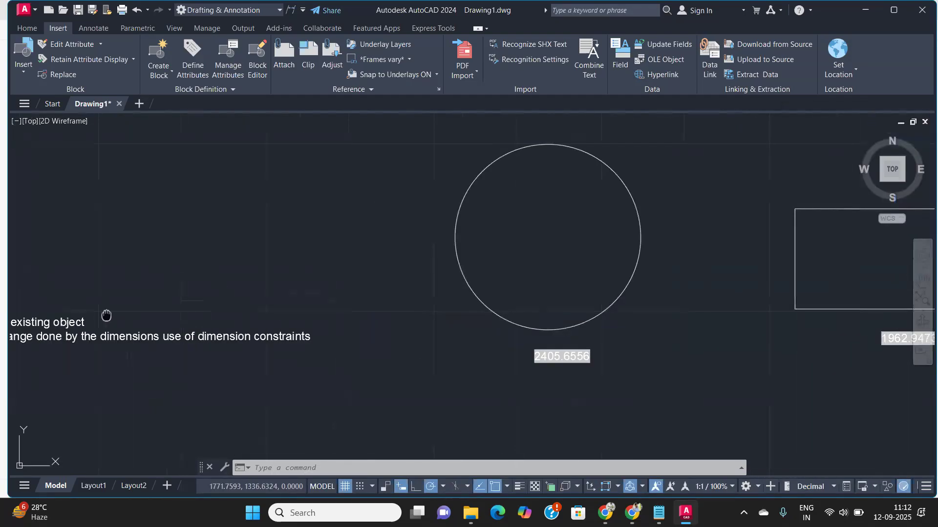
{"action": "middle_click_drag", "start_coordinate": [105, 314], "coordinate": [440, 181]}
{"action": "mouse_move", "coordinate": [518, 266]}
{"action": "middle_mouse_down"}
{"action": "mouse_move", "coordinate": [365, 203]}
{"action": "mouse_move", "coordinate": [147, 207]}
{"action": "middle_mouse_up"}
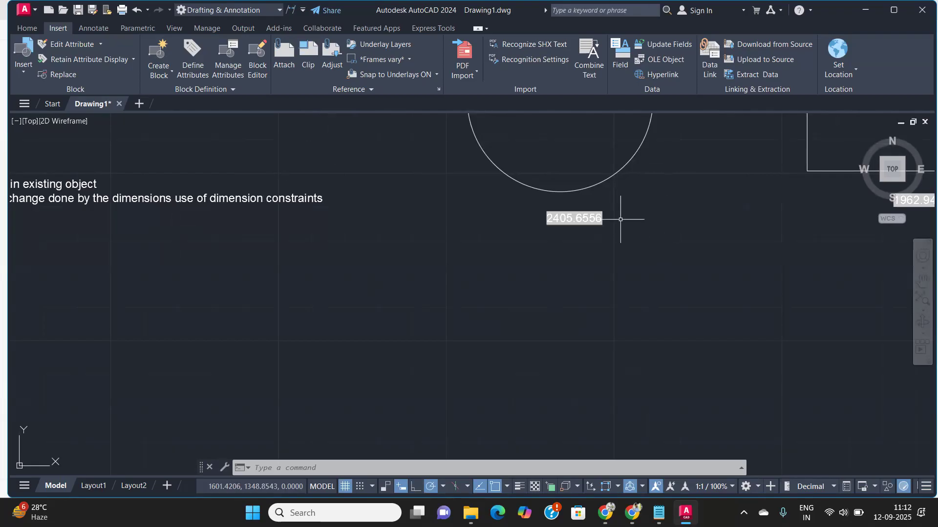
{"action": "scroll", "coordinate": [620, 207], "scroll_direction": "down", "scroll_amount": 5}
{"action": "mouse_move", "coordinate": [651, 192]}
{"action": "middle_mouse_down"}
{"action": "mouse_move", "coordinate": [381, 295]}
{"action": "mouse_move", "coordinate": [320, 295]}
{"action": "middle_mouse_up"}
{"action": "scroll", "coordinate": [635, 263], "scroll_direction": "up", "scroll_amount": 6}
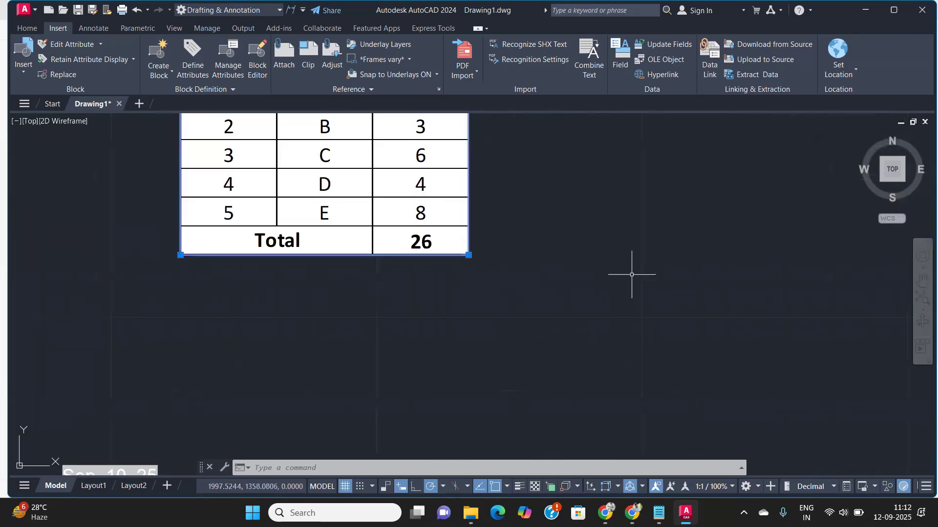
{"action": "middle_click_drag", "start_coordinate": [561, 287], "coordinate": [528, 350]}
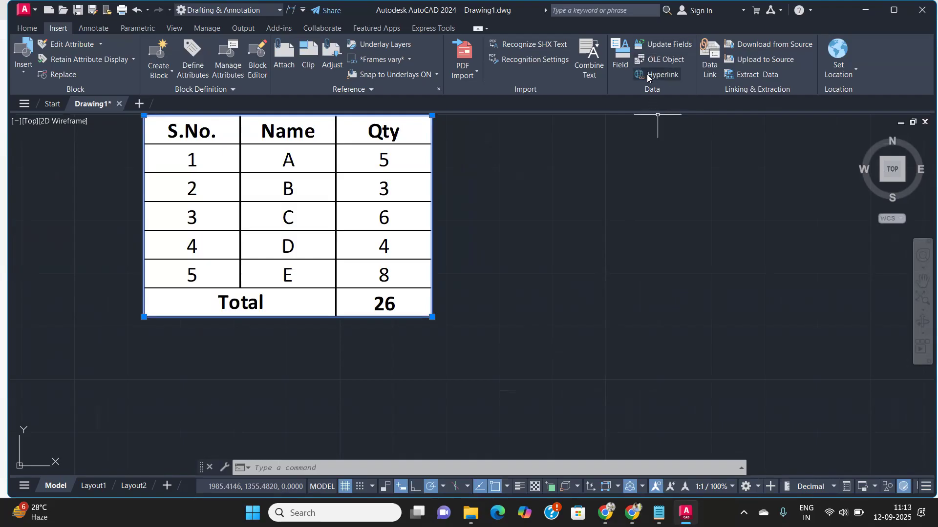
- Place the single-line text Hyperlink in the empty area beside the quantity table, with the default rotation angle
{"action": "mouse_move", "coordinate": [454, 310]}
{"action": "middle_mouse_down"}
{"action": "mouse_move", "coordinate": [505, 352]}
{"action": "mouse_move", "coordinate": [647, 334]}
{"action": "middle_mouse_up"}
{"action": "middle_click_drag", "start_coordinate": [702, 310], "coordinate": [446, 320]}
{"action": "type", "text": "text"}
{"action": "key", "text": "Return"}
{"action": "left_click", "coordinate": [486, 276]}
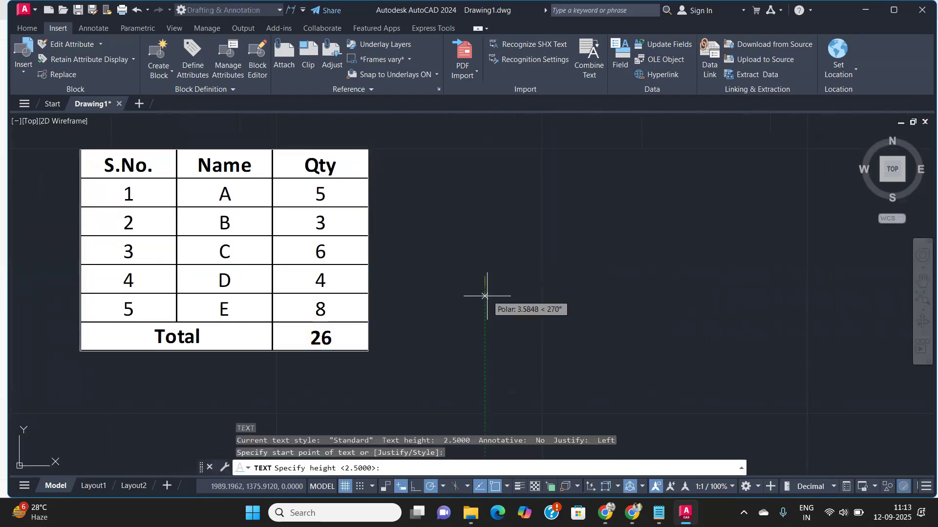
{"action": "left_click", "coordinate": [484, 300]}
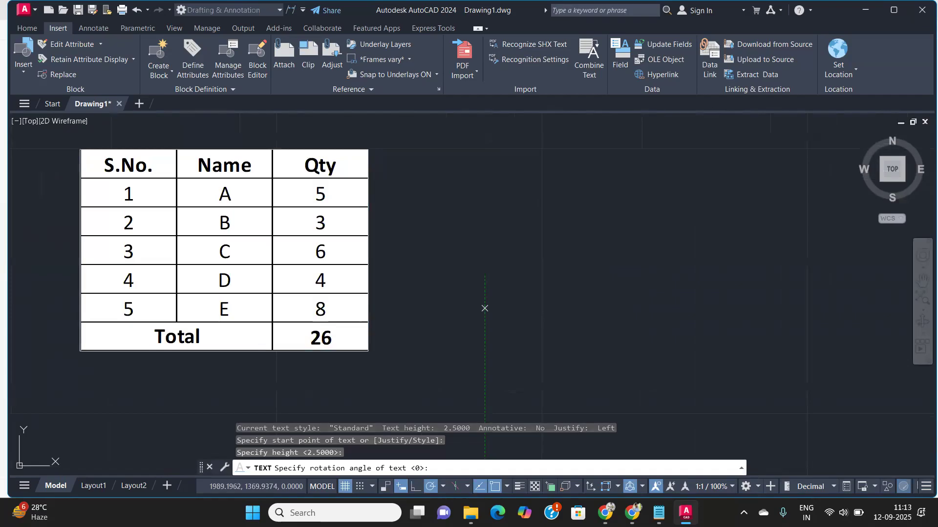
{"action": "key", "text": "Return"}
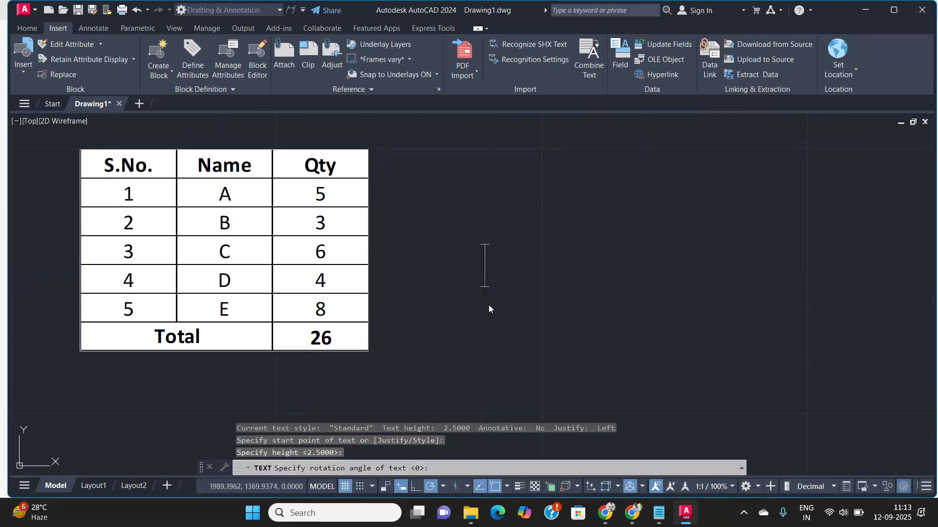
{"action": "type", "text": "Hyperlink"}
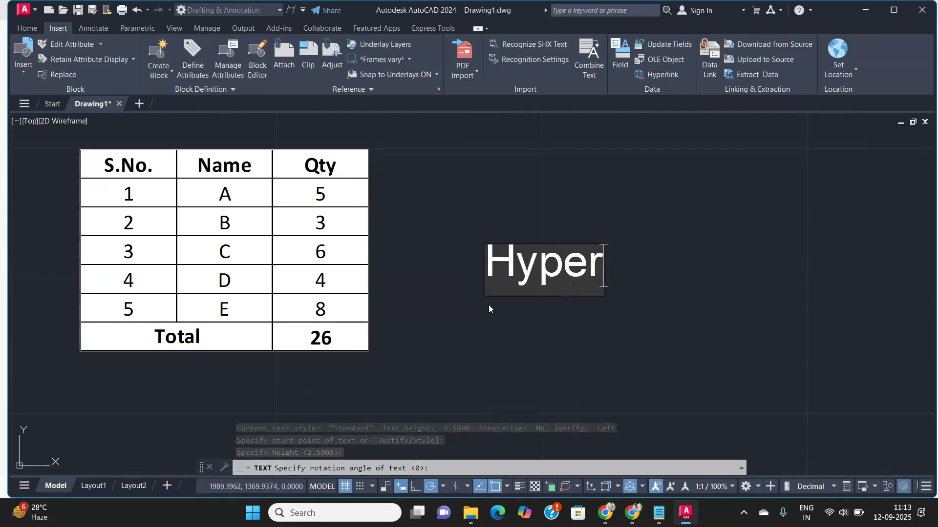
{"action": "key", "text": "Return"}
{"action": "key", "text": "Return"}
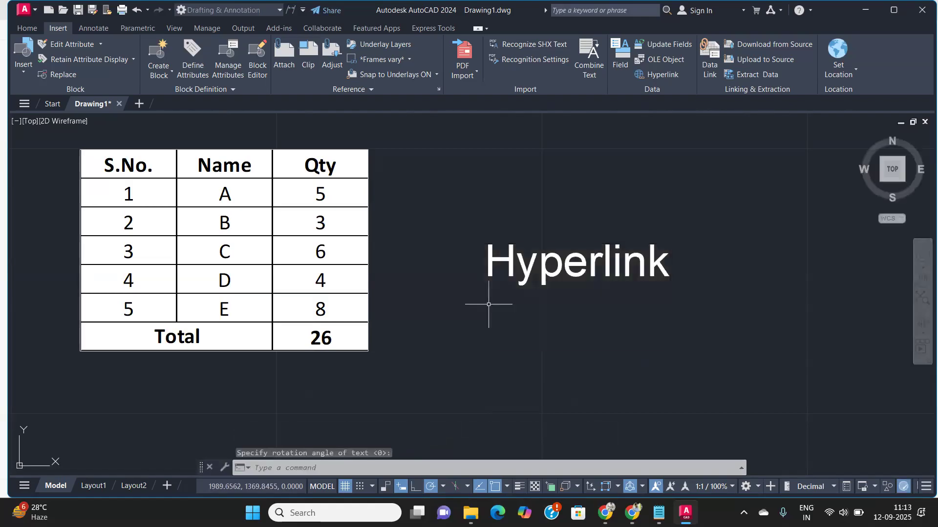
- Start inserting a hyperlink on the Hyperlink text and enter htt as the text to display, keeping the relative path option on
{"action": "left_click", "coordinate": [632, 236]}
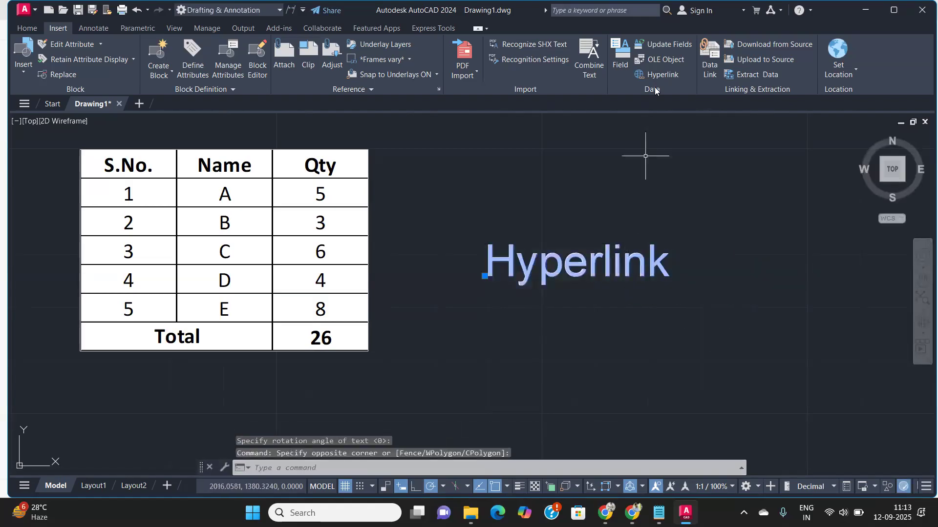
{"action": "left_click", "coordinate": [667, 69]}
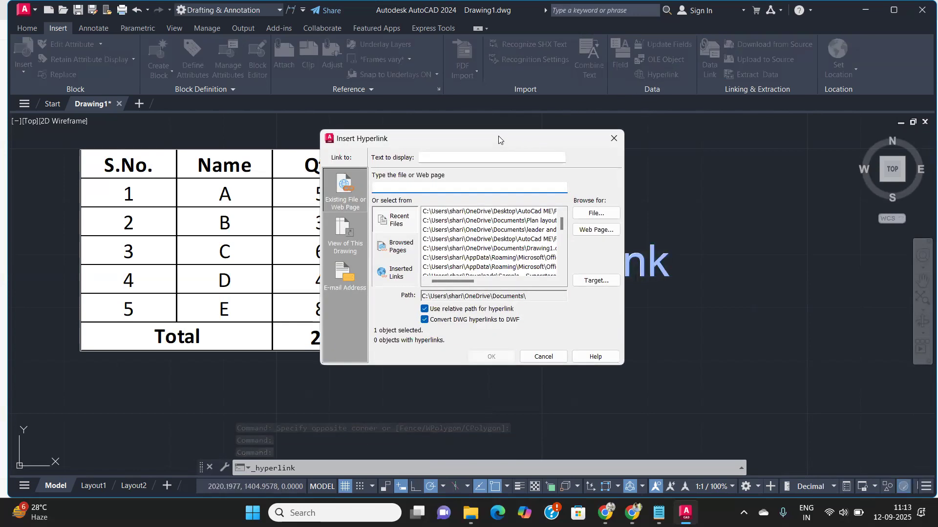
{"action": "left_click_drag", "start_coordinate": [500, 135], "coordinate": [613, 175]}
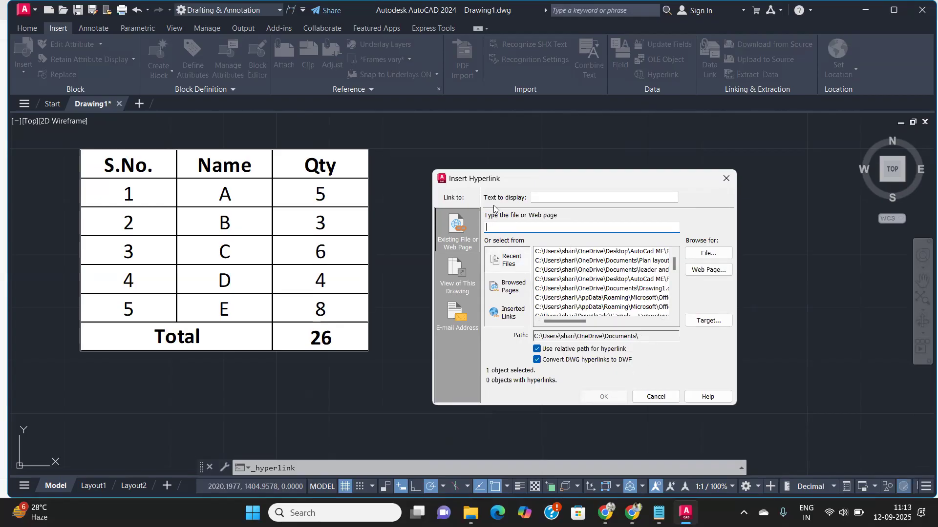
{"action": "type", "text": "htt"}
{"action": "key", "text": "BackSpace"}
{"action": "left_click", "coordinate": [536, 350]}
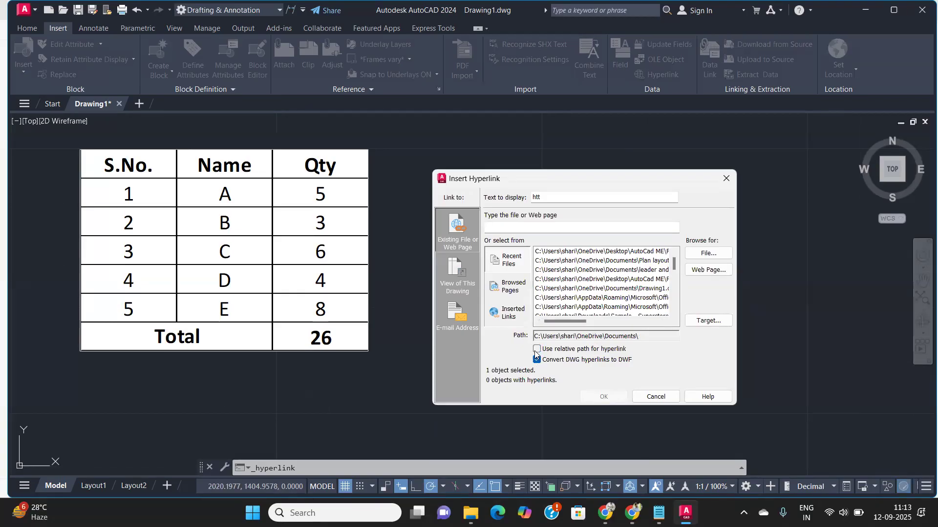
{"action": "left_click", "coordinate": [494, 226]}
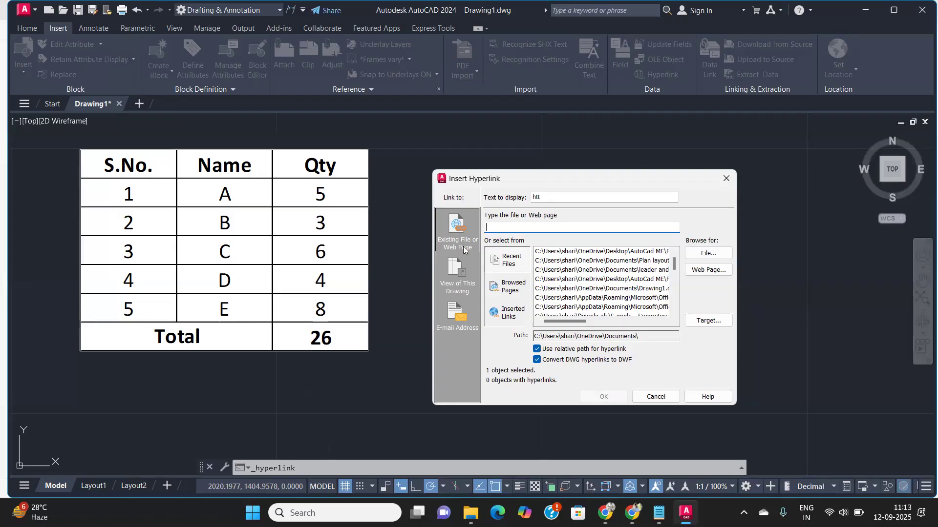
{"action": "left_click", "coordinate": [464, 268]}
{"action": "left_click", "coordinate": [464, 313]}
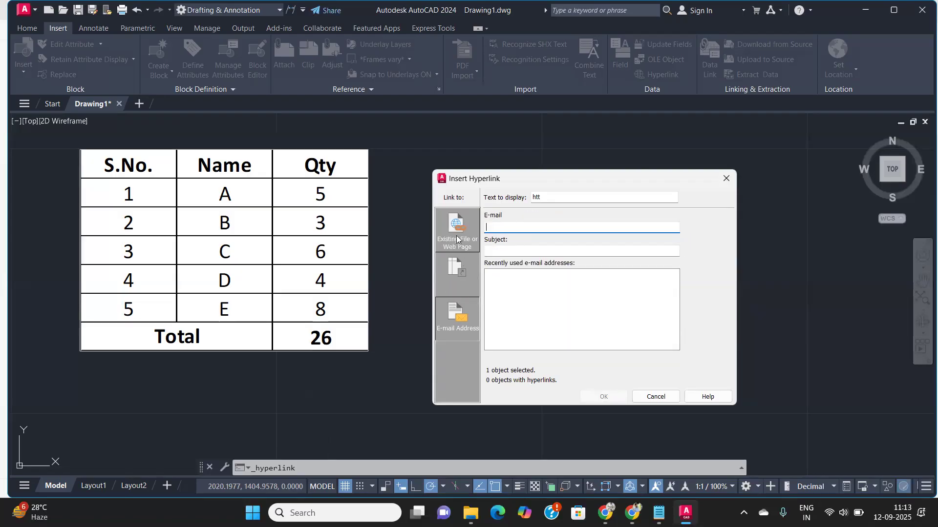
{"action": "left_click", "coordinate": [457, 238]}
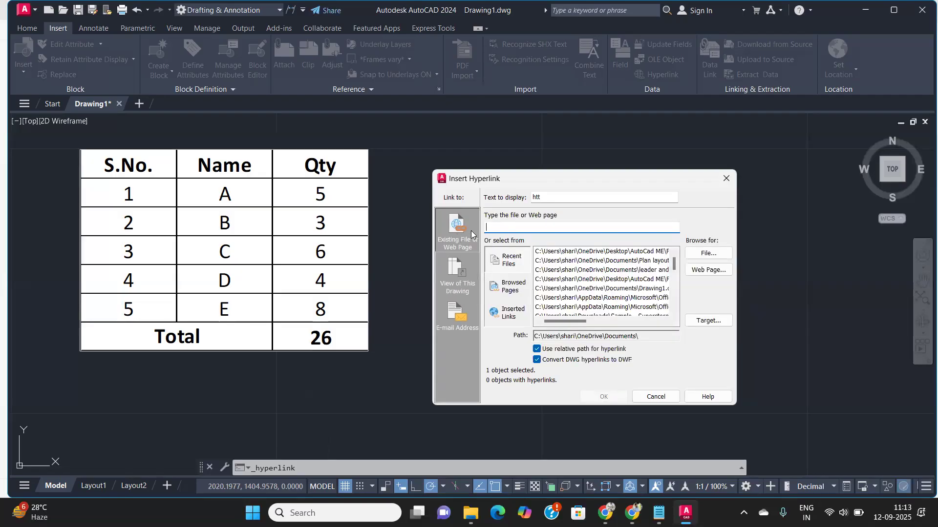
{"action": "left_click", "coordinate": [703, 269]}
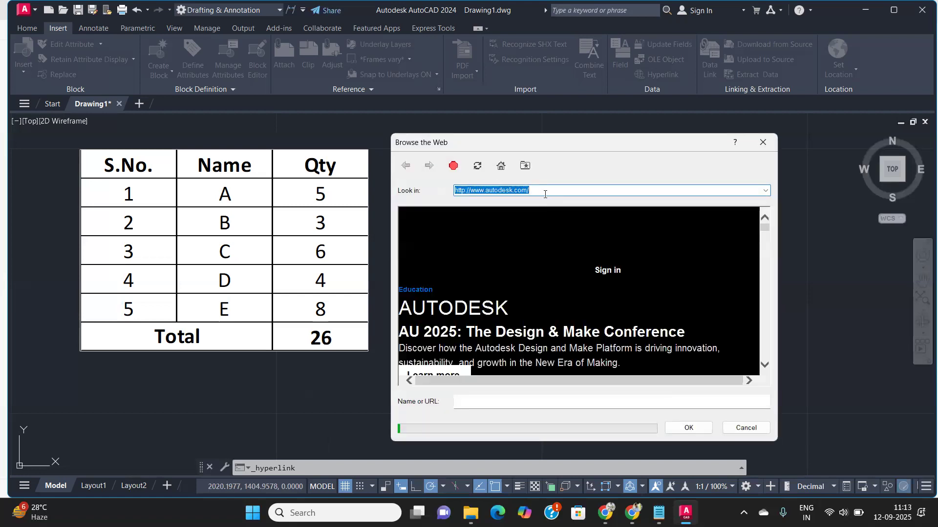
{"action": "left_click", "coordinate": [692, 428]}
{"action": "left_click", "coordinate": [619, 395]}
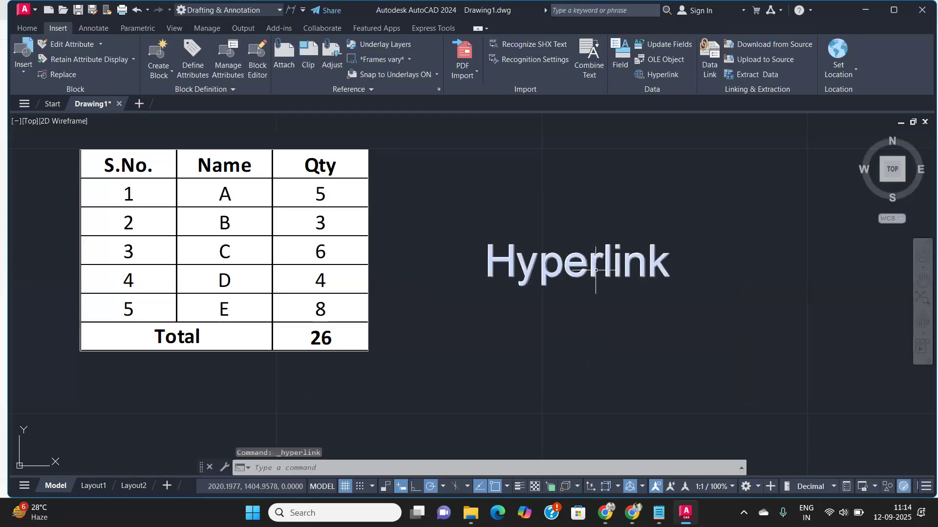
- Follow the link on the Hyperlink text to the Autodesk website in the browser and view its home page
{"action": "left_click", "coordinate": [826, 312]}
{"action": "left_click", "coordinate": [619, 243]}
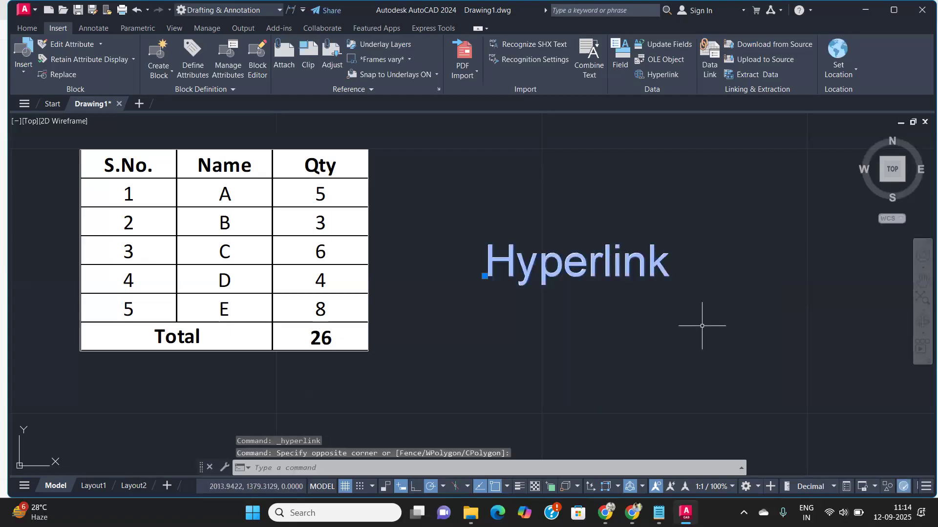
{"action": "left_click", "coordinate": [652, 275], "text": "ctrl"}
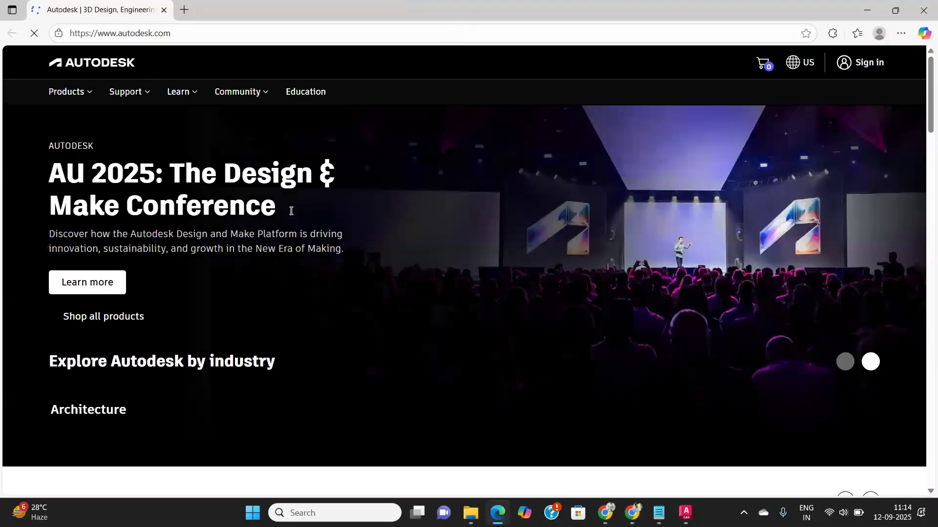
{"action": "scroll", "coordinate": [334, 237], "scroll_direction": "down", "scroll_amount": 5}
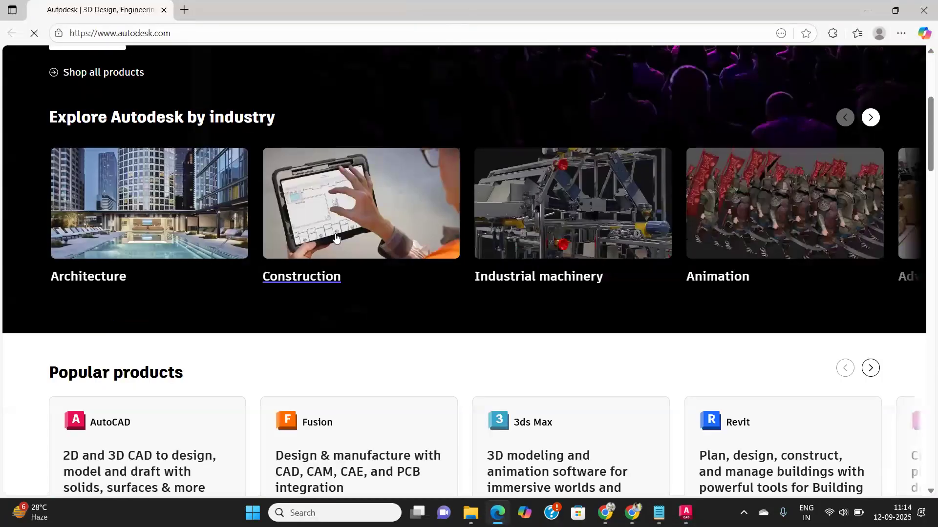
- Look over the Autodesk home page, close the browser, and switch back to the AutoCAD drawing
{"action": "scroll", "coordinate": [336, 238], "scroll_direction": "down", "scroll_amount": 4}
{"action": "scroll", "coordinate": [335, 238], "scroll_direction": "down", "scroll_amount": 2}
{"action": "scroll", "coordinate": [376, 203], "scroll_direction": "up", "scroll_amount": 10}
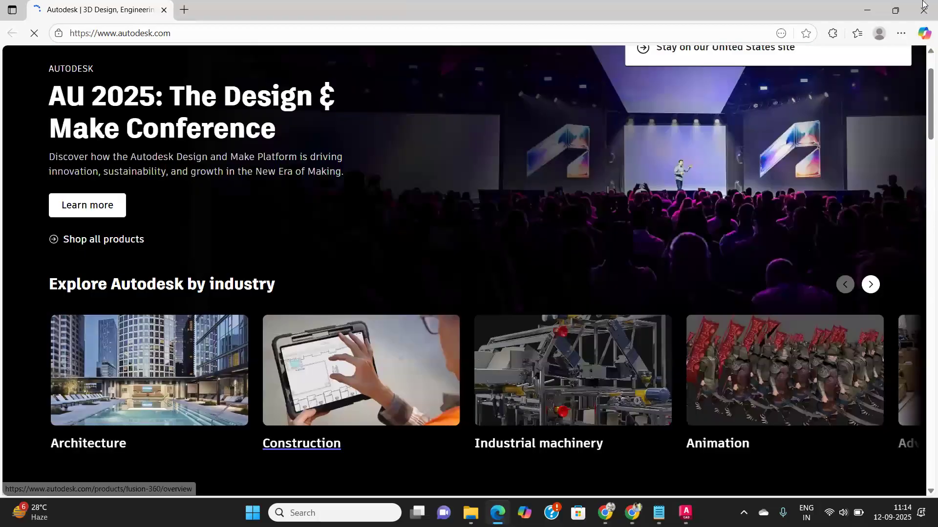
{"action": "left_click", "coordinate": [923, 9]}
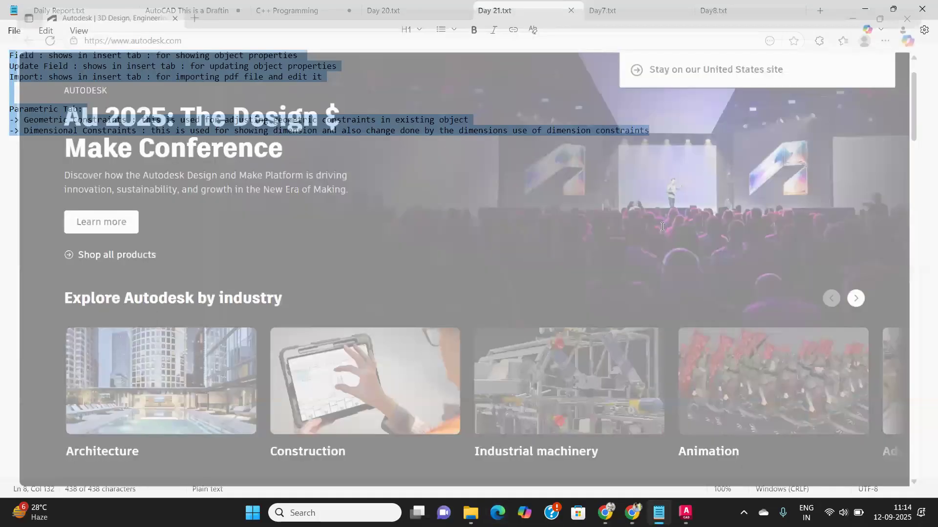
{"action": "left_click", "coordinate": [686, 513]}
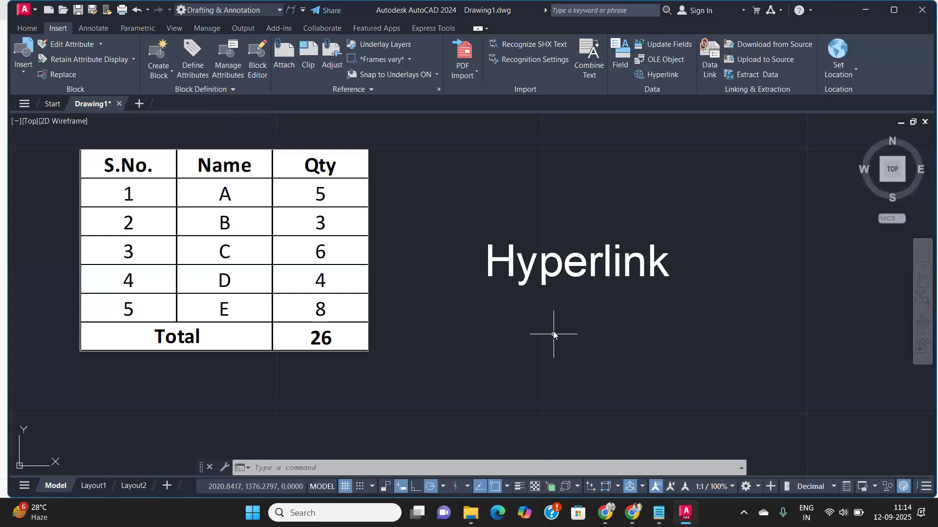
{"action": "type", "text": "pdf"}
{"action": "key", "text": "BackSpace"}
{"action": "key", "text": "BackSpace"}
{"action": "key", "text": "BackSpace"}
{"action": "type", "text": "detai"}
{"action": "key", "text": "BackSpace"}
{"action": "key", "text": "BackSpace"}
{"action": "key", "text": "BackSpace"}
{"action": "key", "text": "BackSpace"}
{"action": "key", "text": "BackSpace"}
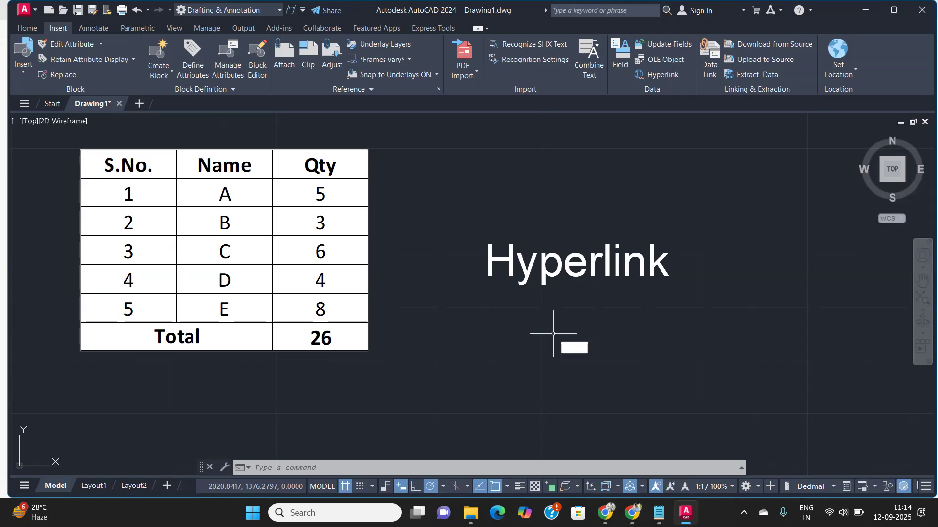
{"action": "left_click", "coordinate": [503, 371]}
- Place the single-line text Detail File below the Hyperlink text, with the default height and rotation angle
{"action": "type", "text": "d"}
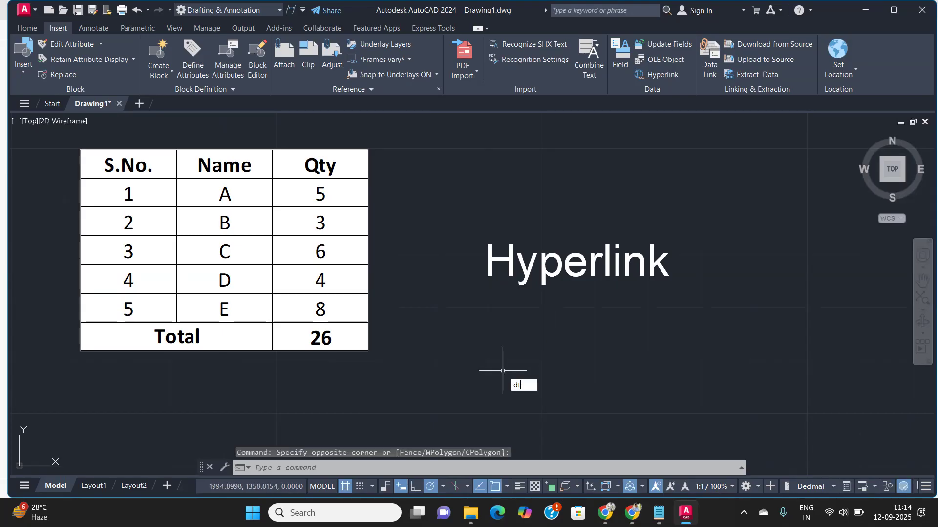
{"action": "type", "text": "t"}
{"action": "key", "text": "Return"}
{"action": "left_click", "coordinate": [499, 376]}
{"action": "key", "text": "Return"}
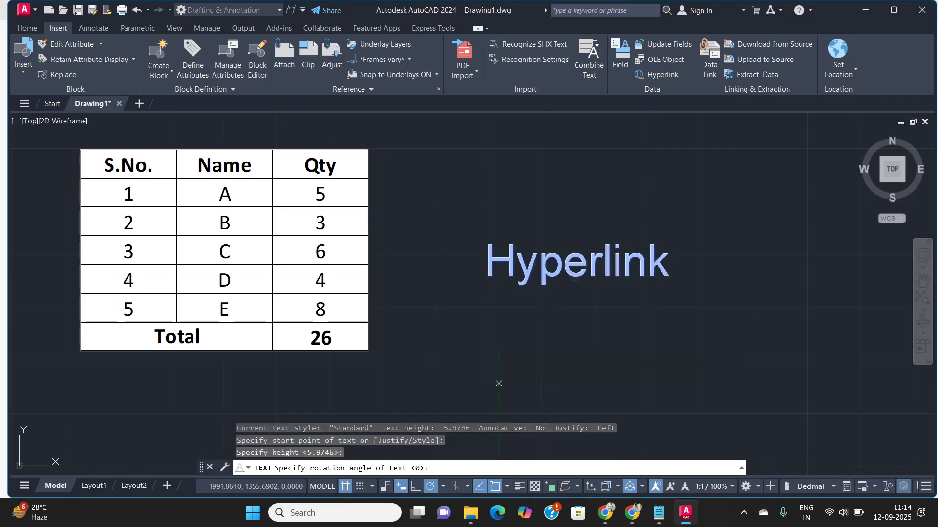
{"action": "key", "text": "Return"}
{"action": "type", "text": "De"}
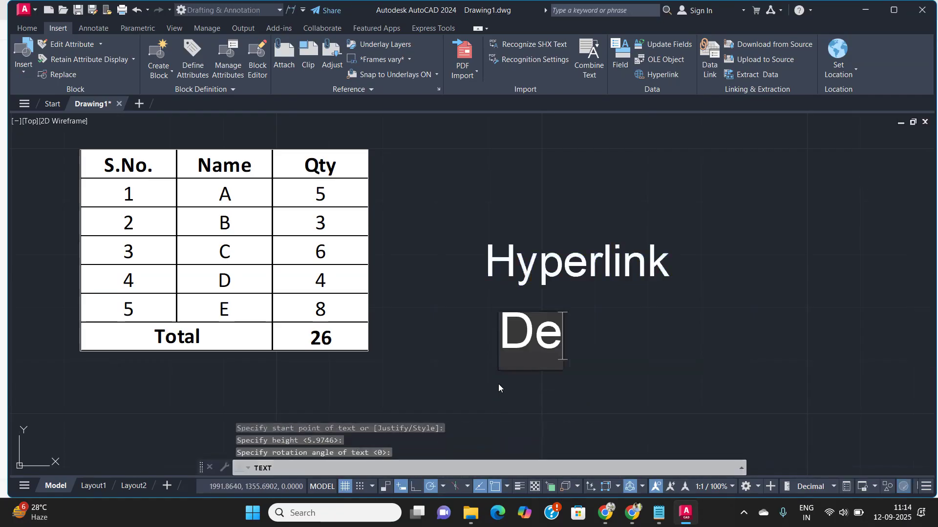
{"action": "type", "text": "tail File"}
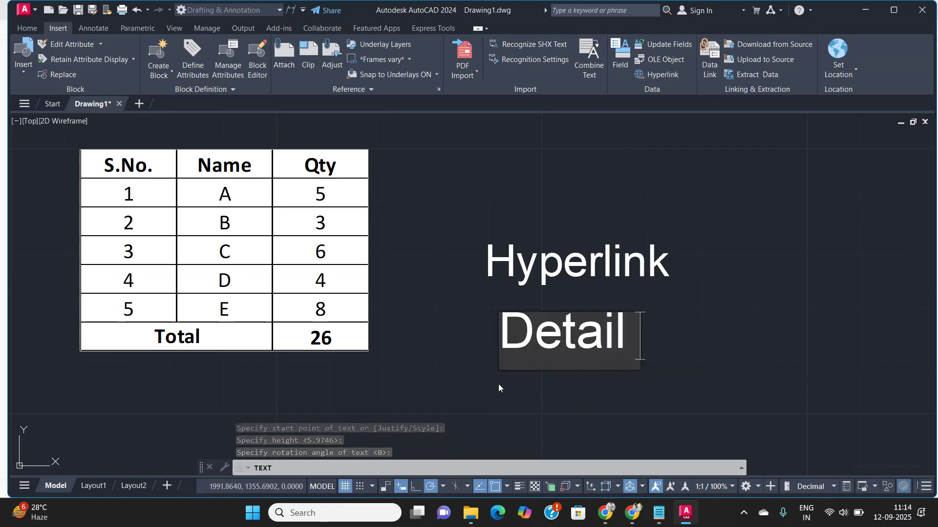
{"action": "key", "text": "Return"}
{"action": "key", "text": "Return"}
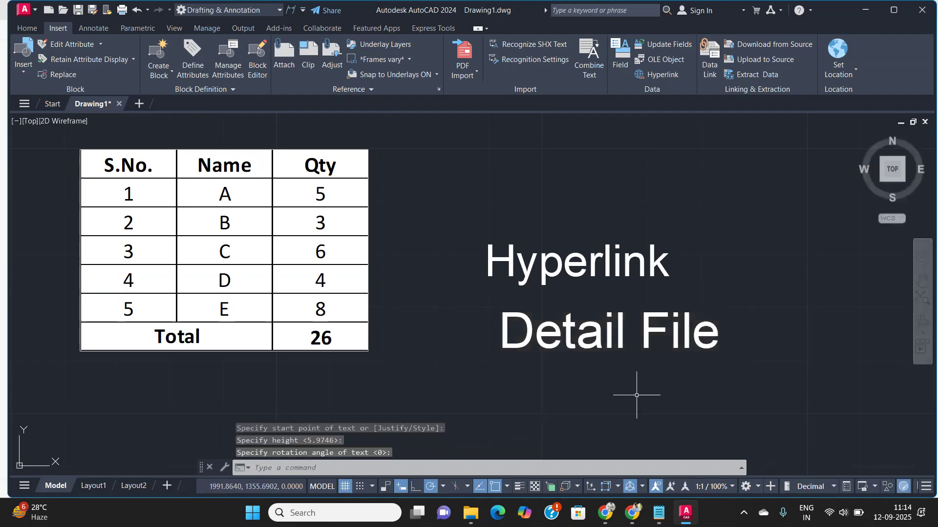
- Link the Detail File text to the existing file Autocad Introduction.pdf in Documents, keeping the relative path option on
{"action": "left_click_drag", "start_coordinate": [768, 361], "coordinate": [716, 322]}
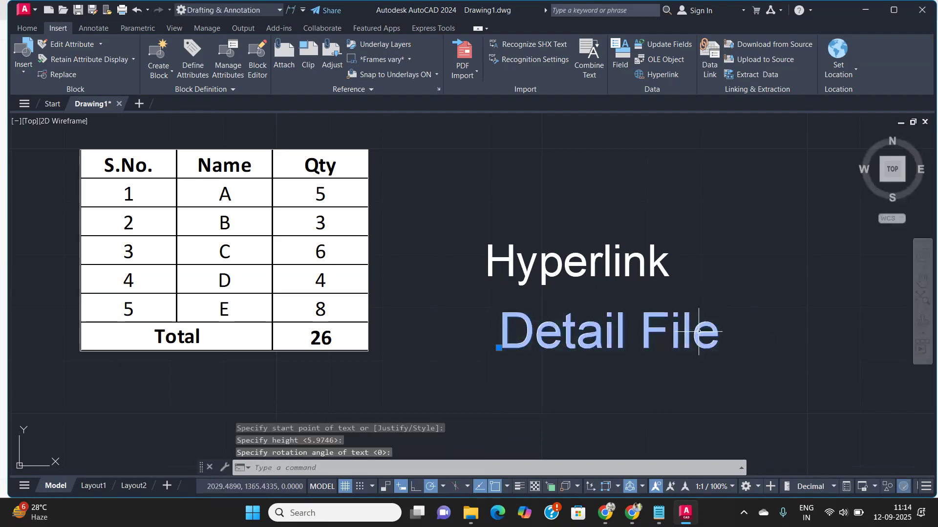
{"action": "left_click", "coordinate": [662, 75]}
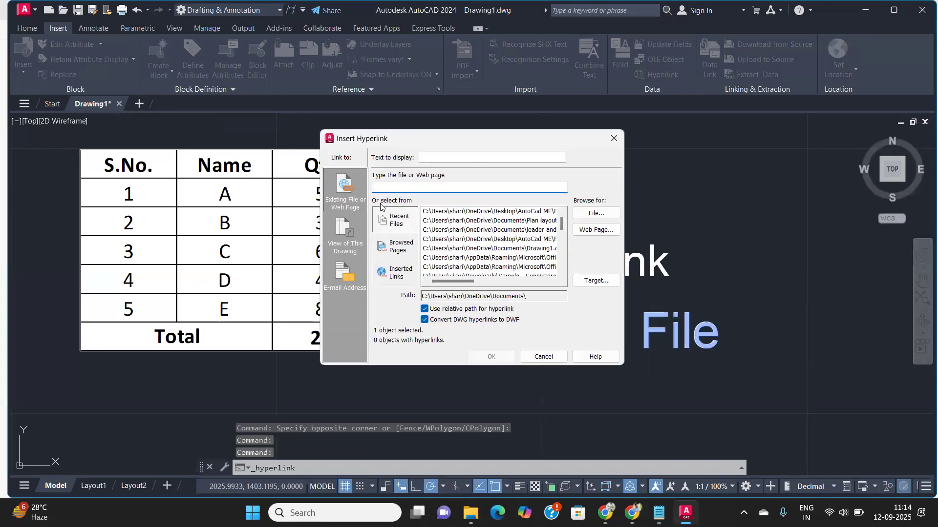
{"action": "left_click", "coordinate": [597, 213]}
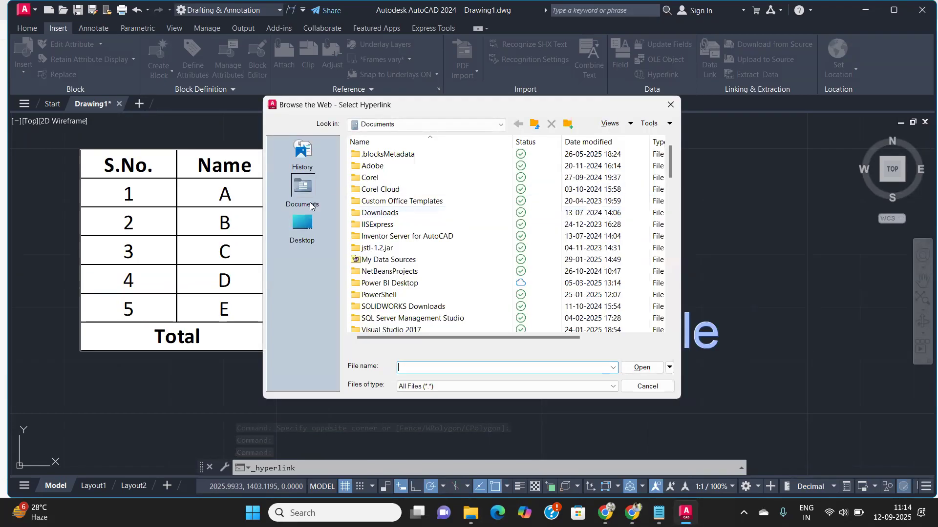
{"action": "scroll", "coordinate": [396, 247], "scroll_direction": "down", "scroll_amount": 5}
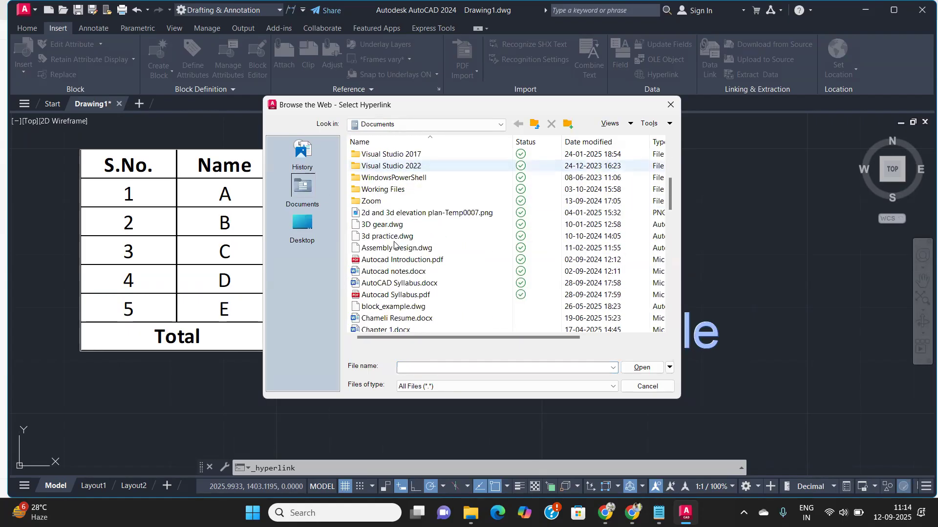
{"action": "left_click", "coordinate": [395, 260]}
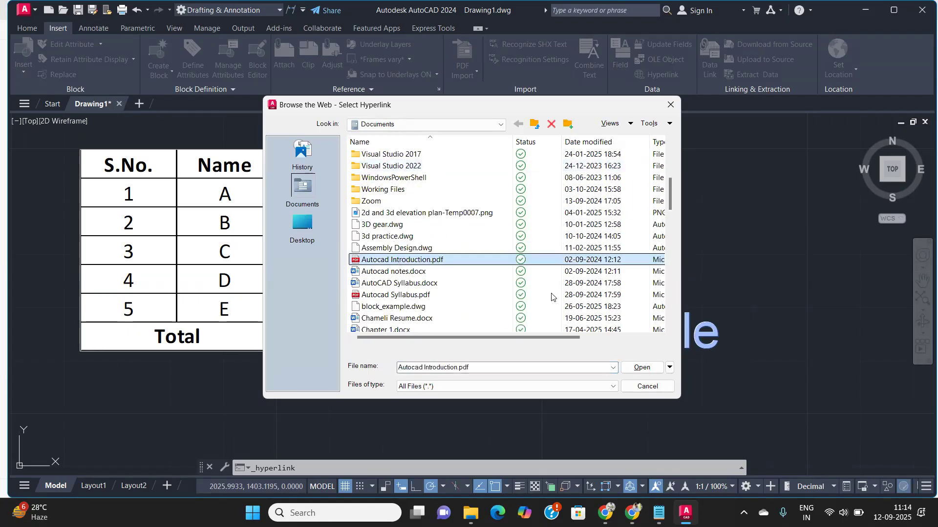
{"action": "left_click", "coordinate": [639, 368]}
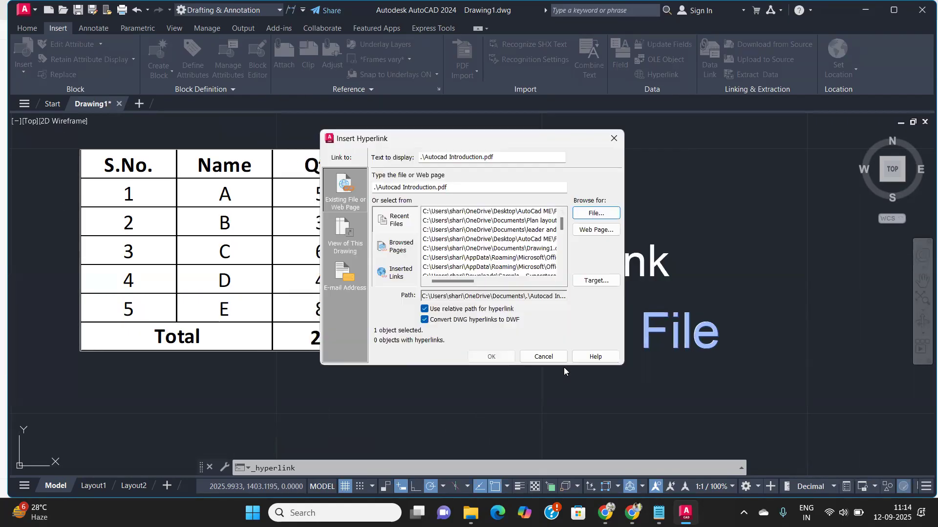
{"action": "left_click", "coordinate": [493, 357]}
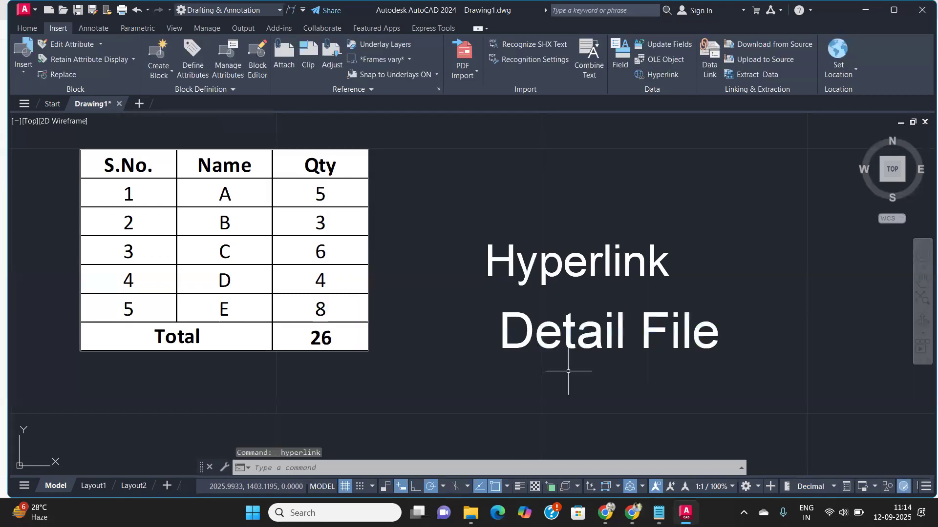
- Follow the link on the Detail File text, allow the PDF to open, look through its pages and close it
{"action": "left_click", "coordinate": [618, 337], "text": "ctrl"}
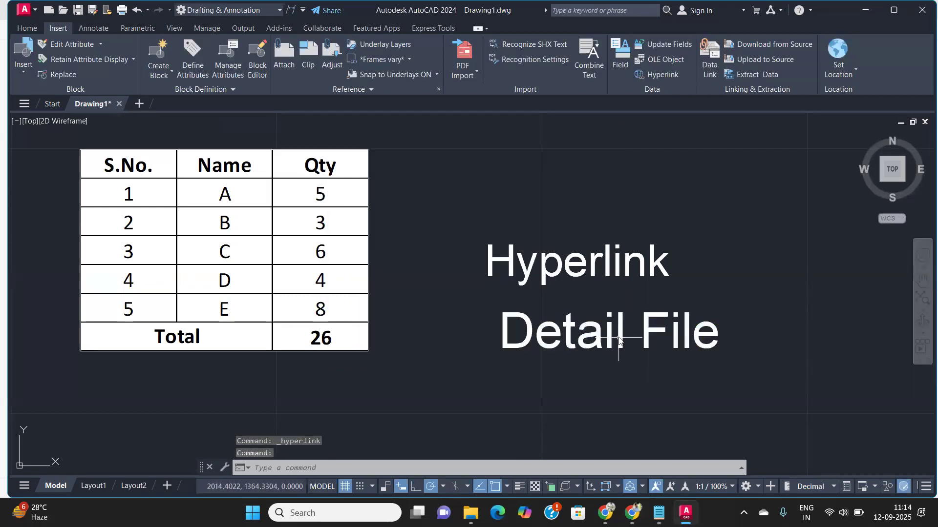
{"action": "left_click", "coordinate": [517, 315]}
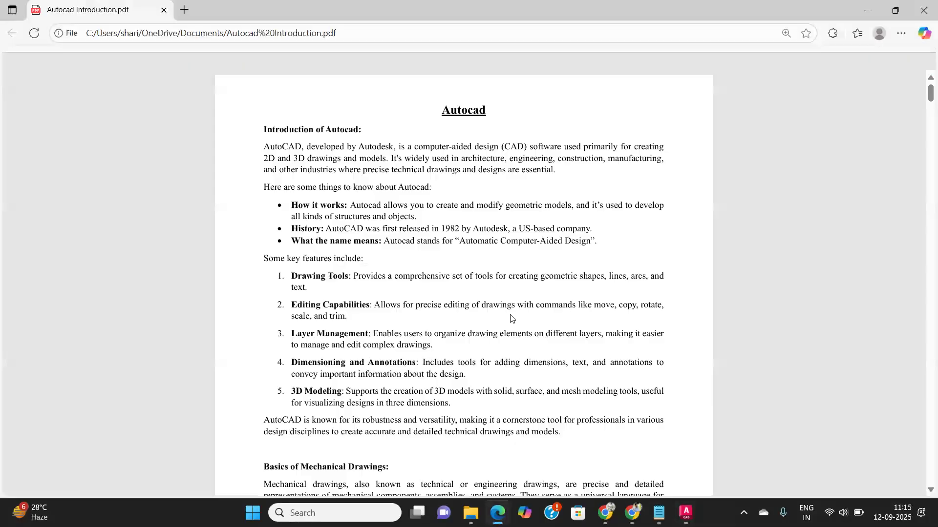
{"action": "scroll", "coordinate": [709, 321], "scroll_direction": "up", "scroll_amount": 3}
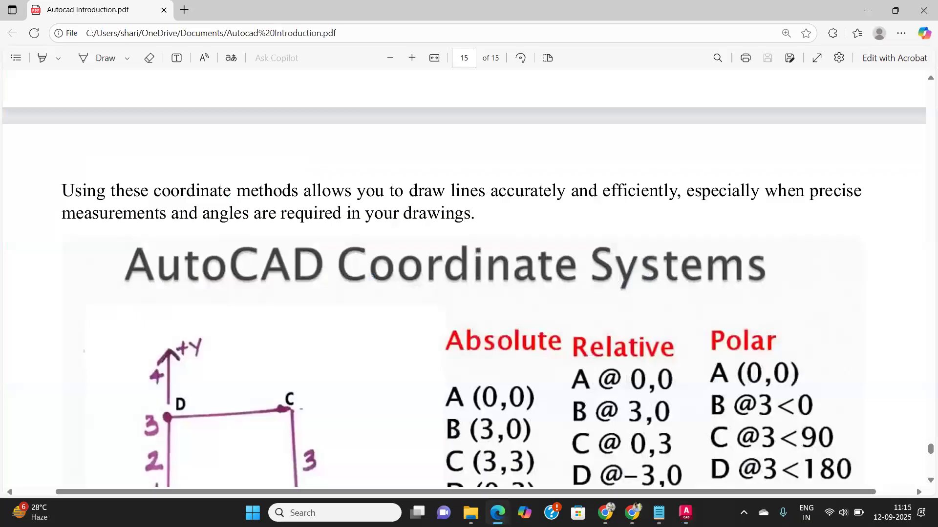
{"action": "key", "text": "Home"}
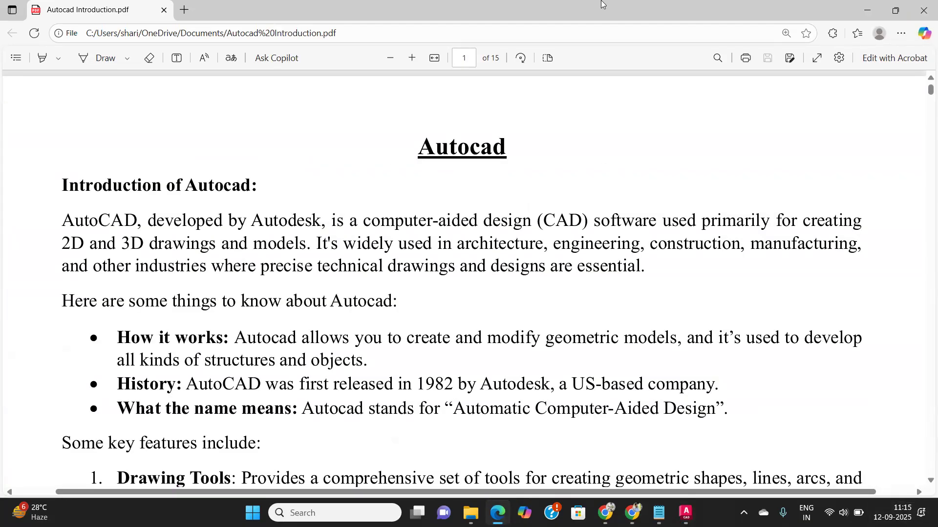
{"action": "left_click", "coordinate": [923, 10]}
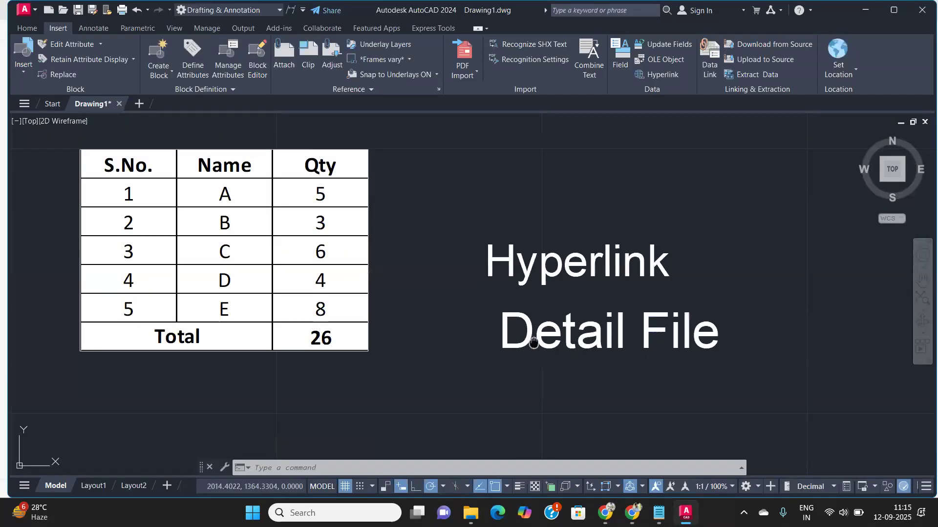
- Start inserting a hyperlink on the rectangle beside the quantity table and browse for an existing file to link
{"action": "middle_click_drag", "start_coordinate": [533, 342], "coordinate": [801, 285]}
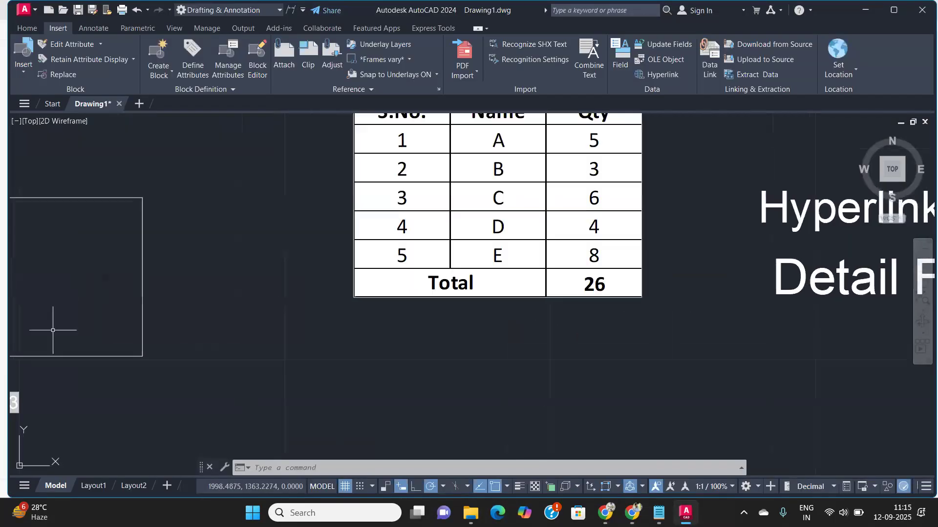
{"action": "middle_click_drag", "start_coordinate": [142, 314], "coordinate": [387, 350]}
{"action": "left_click", "coordinate": [394, 384]}
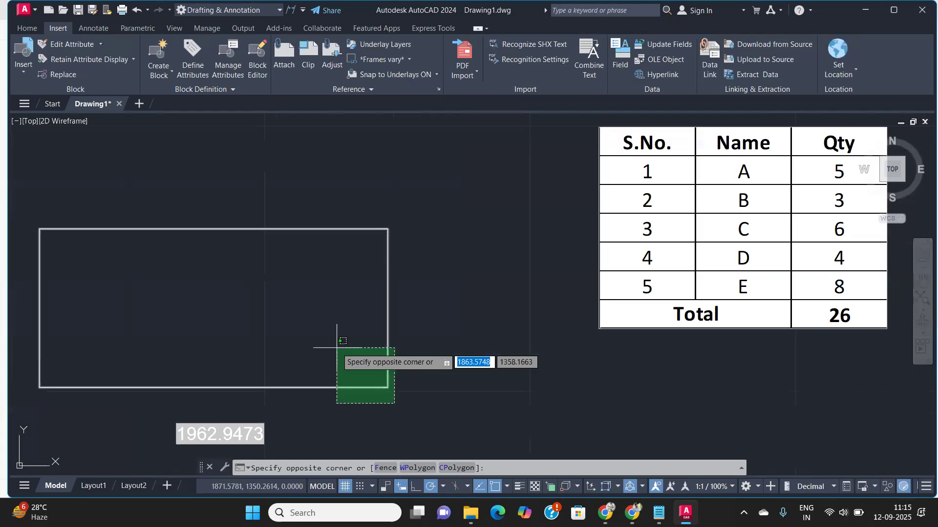
{"action": "left_click", "coordinate": [335, 344]}
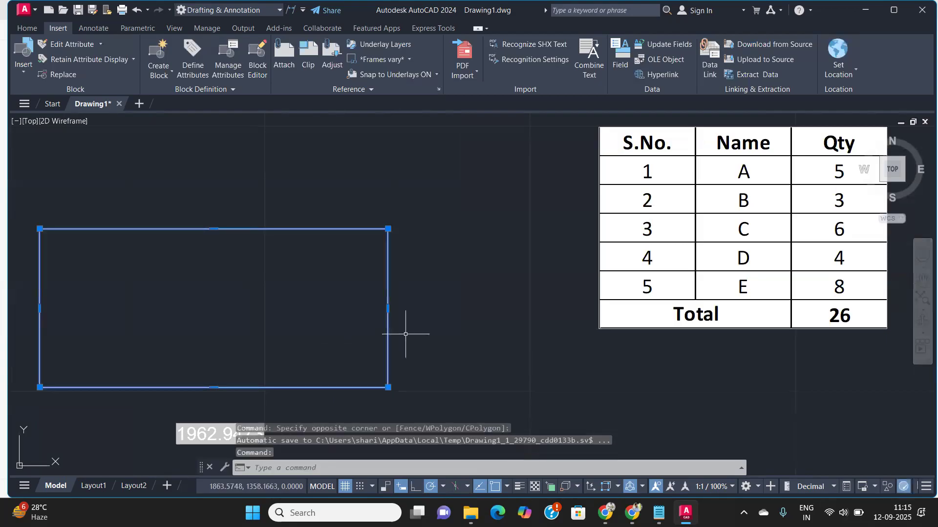
{"action": "left_click", "coordinate": [666, 77]}
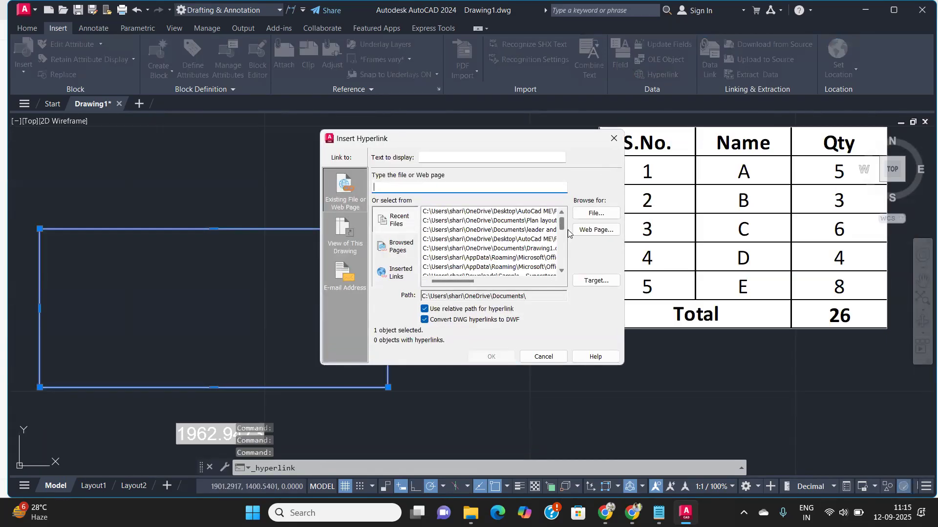
{"action": "left_click", "coordinate": [598, 215]}
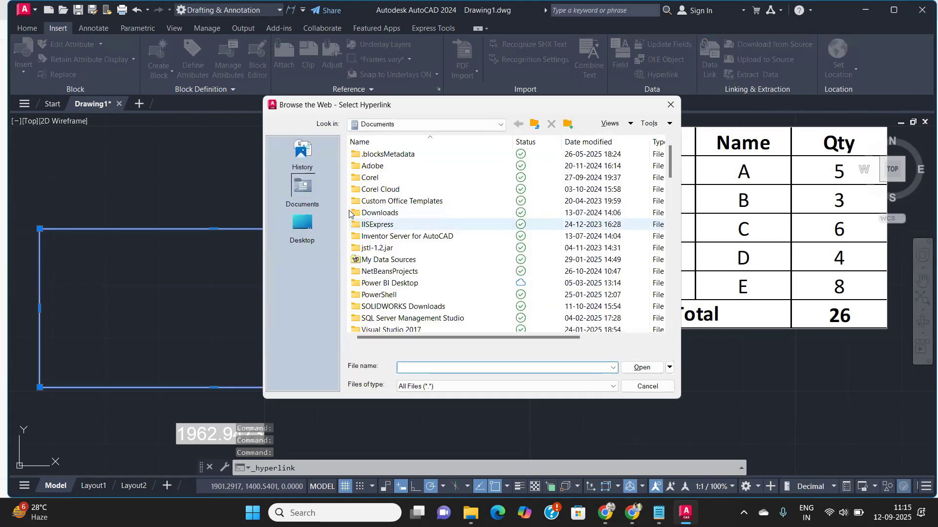
- Link the rectangle to AUTOCAD Basic Exercises.pdf from the Desktop folder IT Desk\CadDesk, keeping the relative path option on
{"action": "scroll", "coordinate": [440, 219], "scroll_direction": "down", "scroll_amount": 3}
{"action": "left_click", "coordinate": [303, 230]}
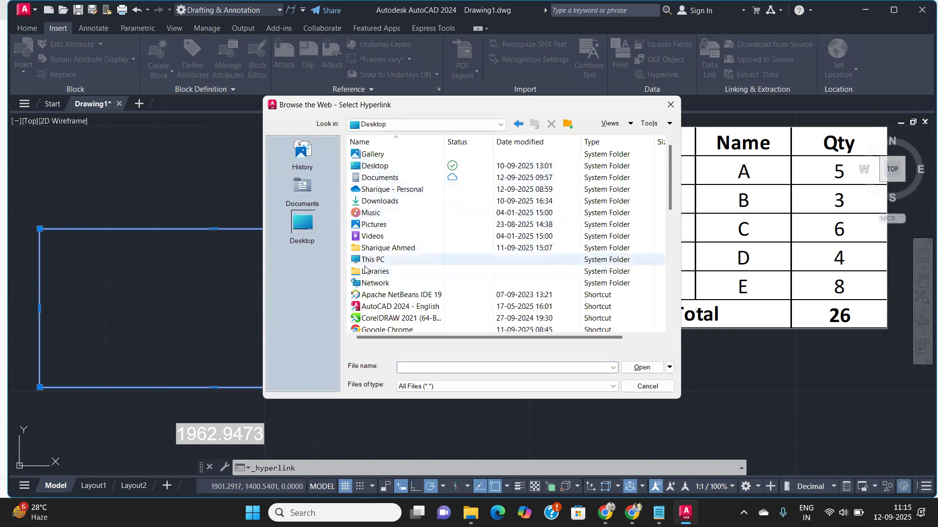
{"action": "scroll", "coordinate": [368, 272], "scroll_direction": "down", "scroll_amount": 2}
{"action": "scroll", "coordinate": [368, 272], "scroll_direction": "down", "scroll_amount": 2}
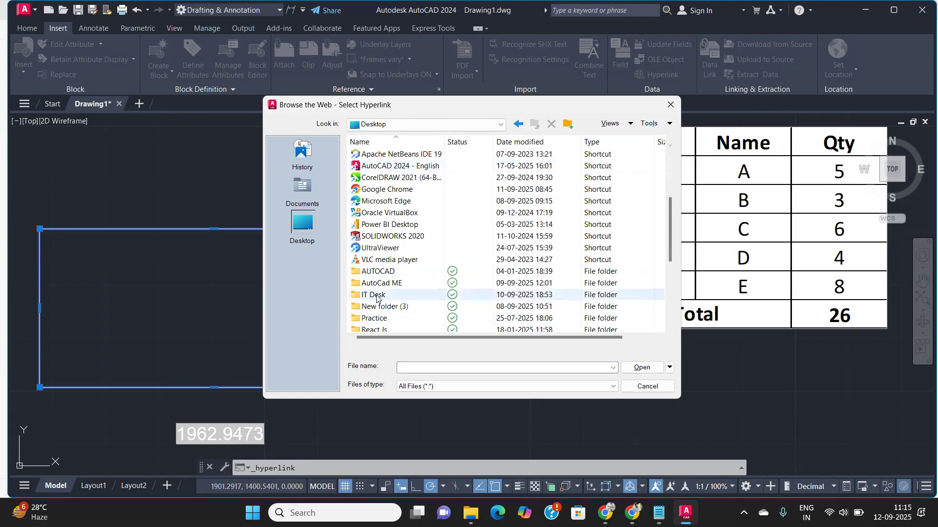
{"action": "double_click", "coordinate": [376, 295]}
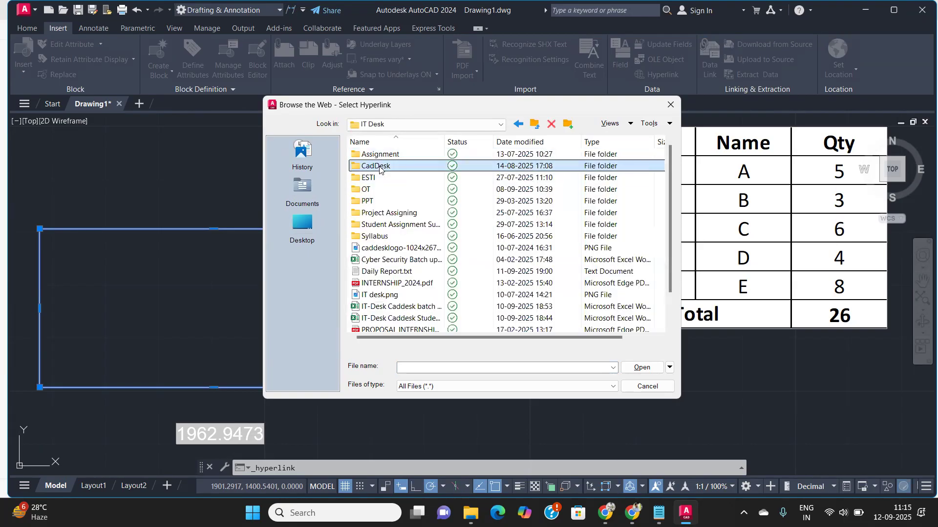
{"action": "double_click", "coordinate": [379, 166]}
{"action": "left_click", "coordinate": [403, 190]}
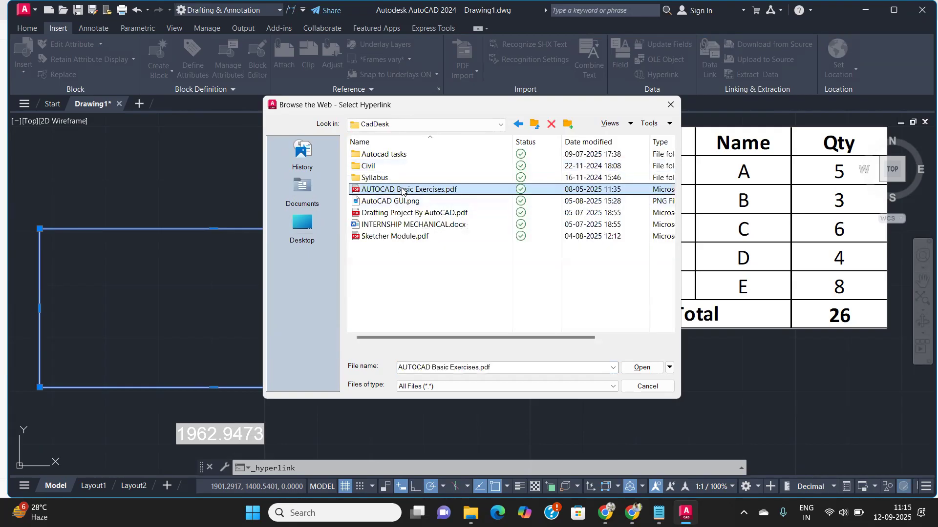
{"action": "left_click", "coordinate": [642, 367]}
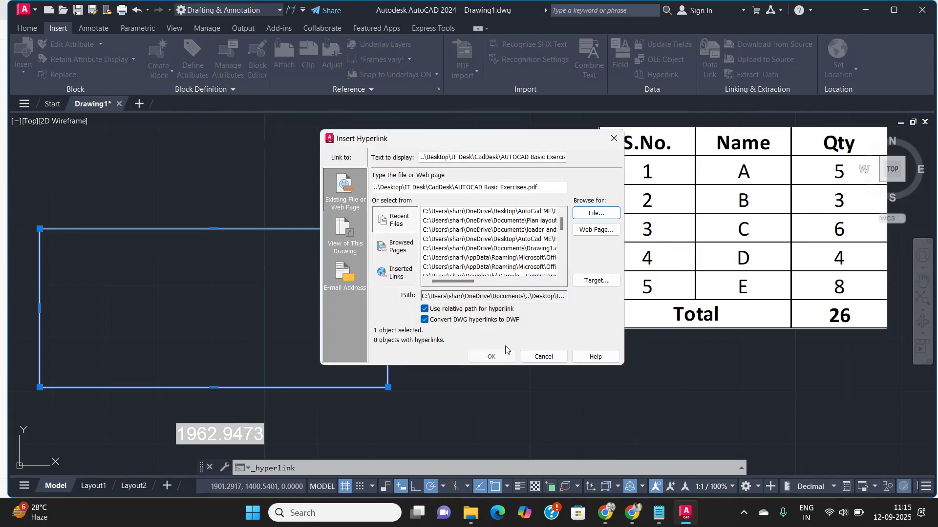
{"action": "left_click", "coordinate": [492, 356]}
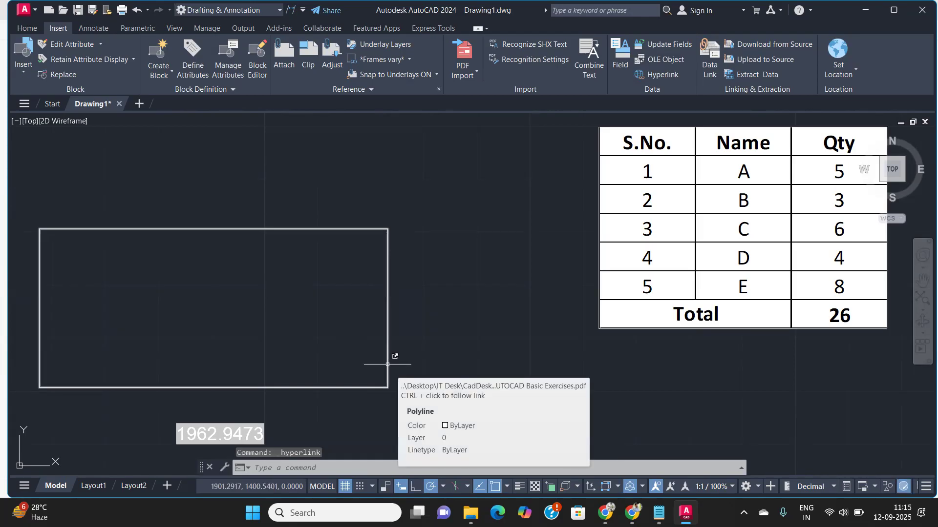
- Follow the link on the rectangle, allow AUTOCAD Basic Exercises.pdf to open, and look through its pages
{"action": "left_click", "coordinate": [387, 365], "text": "ctrl"}
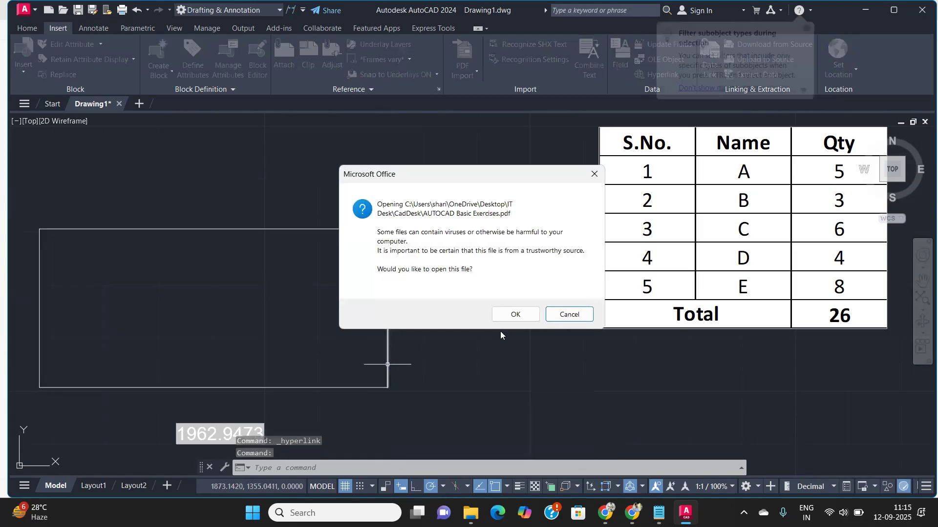
{"action": "left_click", "coordinate": [517, 315]}
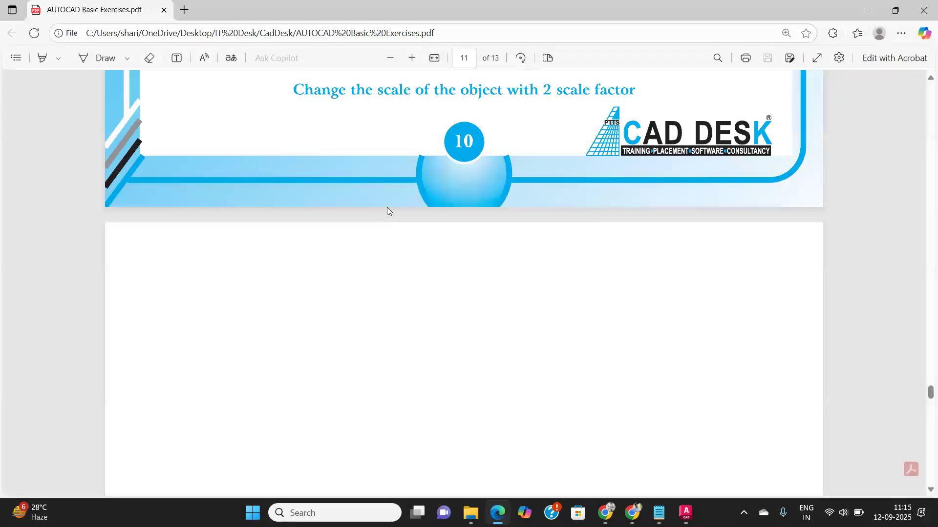
{"action": "scroll", "coordinate": [401, 199], "scroll_direction": "up", "scroll_amount": 3}
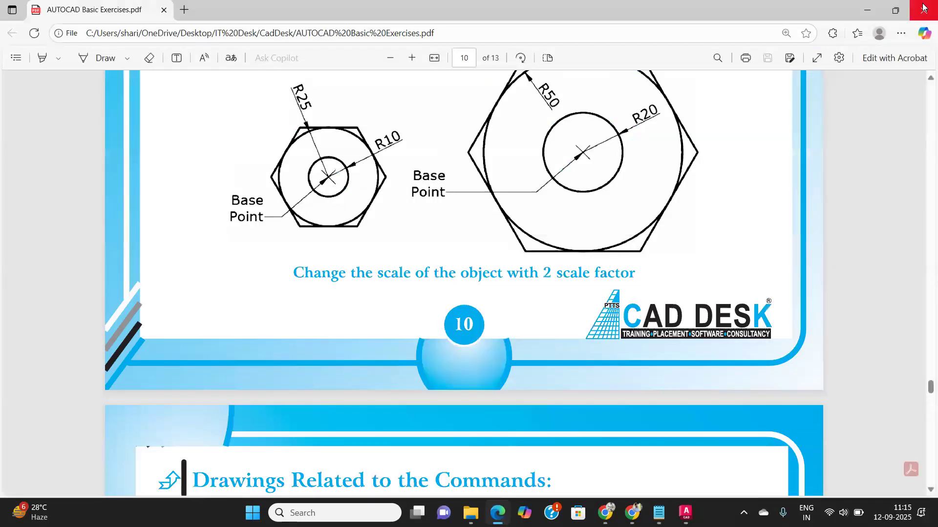
- Close the PDF and look over the circle, rectangle, quantity table and linked texts in the drawing
{"action": "left_click", "coordinate": [924, 7]}
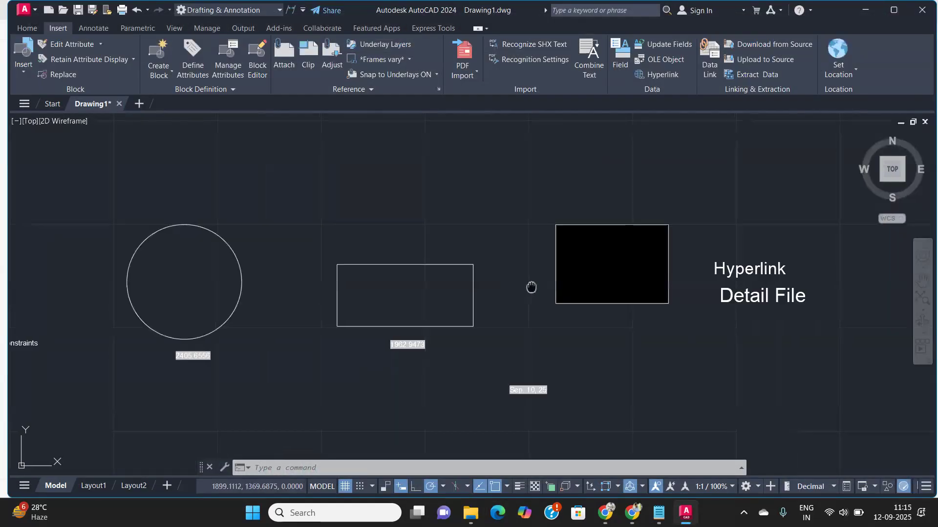
{"action": "scroll", "coordinate": [525, 286], "scroll_direction": "down", "scroll_amount": 2}
{"action": "middle_click_drag", "start_coordinate": [525, 287], "coordinate": [691, 303]}
{"action": "scroll", "coordinate": [690, 303], "scroll_direction": "down", "scroll_amount": 1}
{"action": "mouse_move", "coordinate": [486, 266]}
{"action": "middle_mouse_down"}
{"action": "mouse_move", "coordinate": [614, 281]}
{"action": "mouse_move", "coordinate": [592, 266]}
{"action": "mouse_move", "coordinate": [539, 262]}
{"action": "middle_mouse_up"}
{"action": "scroll", "coordinate": [614, 281], "scroll_direction": "up", "scroll_amount": 3}
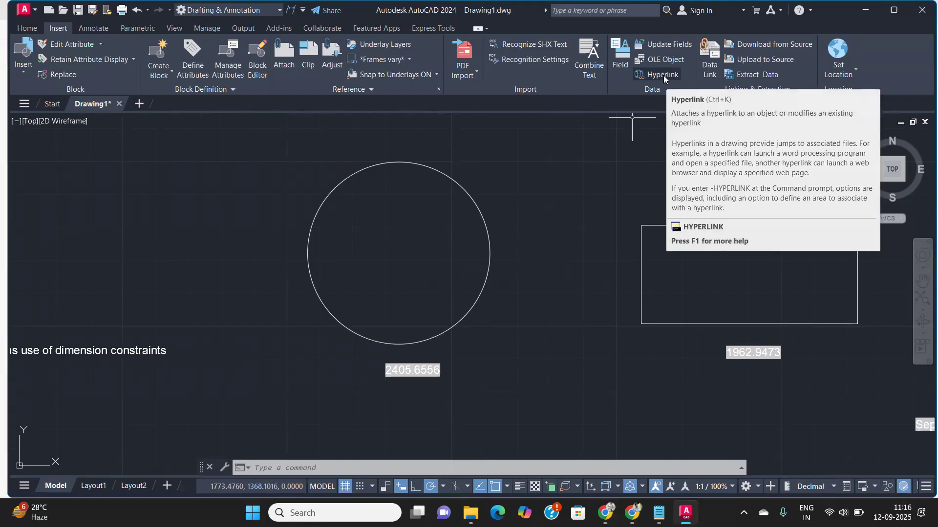
{"action": "scroll", "coordinate": [537, 314], "scroll_direction": "down", "scroll_amount": 4}
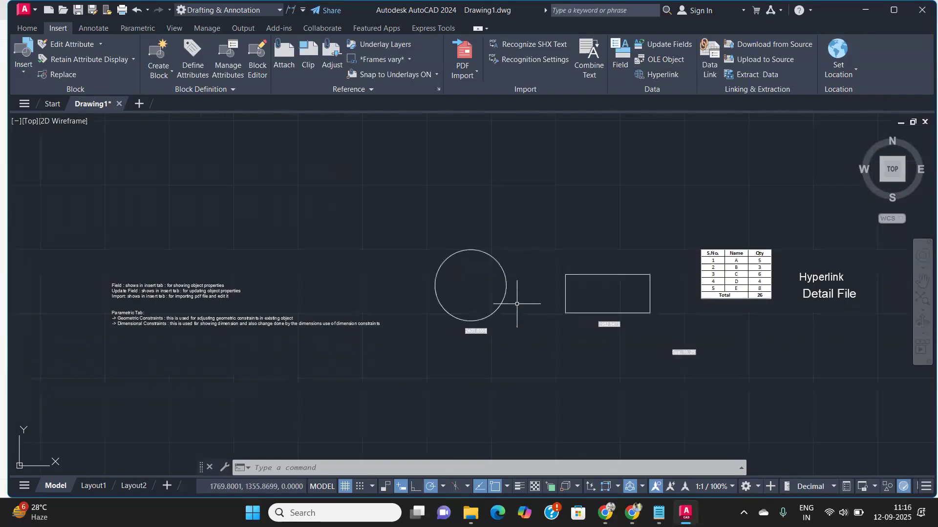
{"action": "middle_click_drag", "start_coordinate": [783, 293], "coordinate": [523, 293]}
{"action": "scroll", "coordinate": [508, 278], "scroll_direction": "up", "scroll_amount": 5}
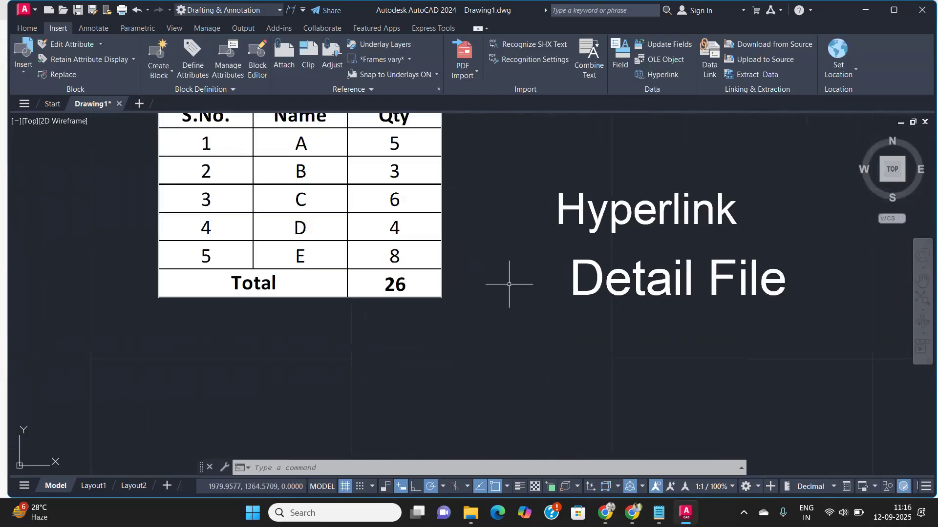
{"action": "scroll", "coordinate": [503, 269], "scroll_direction": "up", "scroll_amount": 1}
{"action": "scroll", "coordinate": [511, 215], "scroll_direction": "up", "scroll_amount": 2}
{"action": "scroll", "coordinate": [578, 258], "scroll_direction": "down", "scroll_amount": 3}
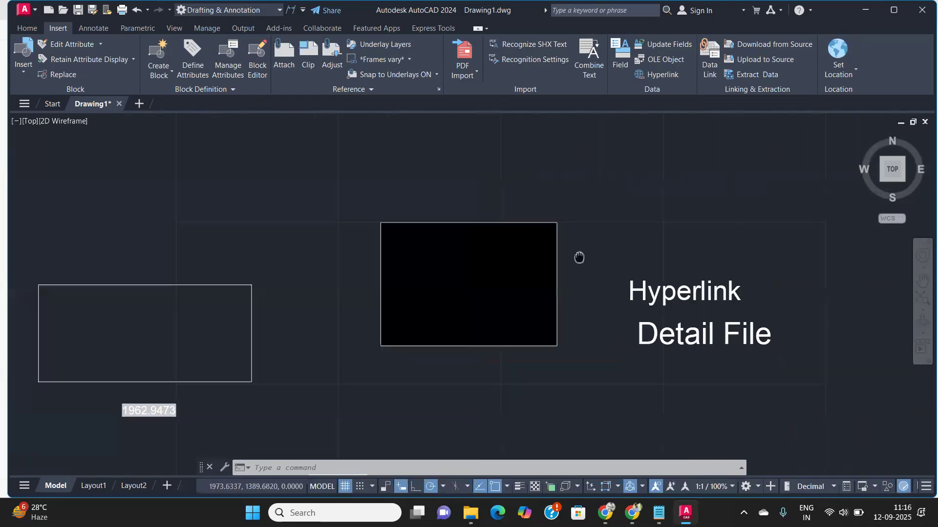
{"action": "middle_click_drag", "start_coordinate": [283, 182], "coordinate": [416, 200]}
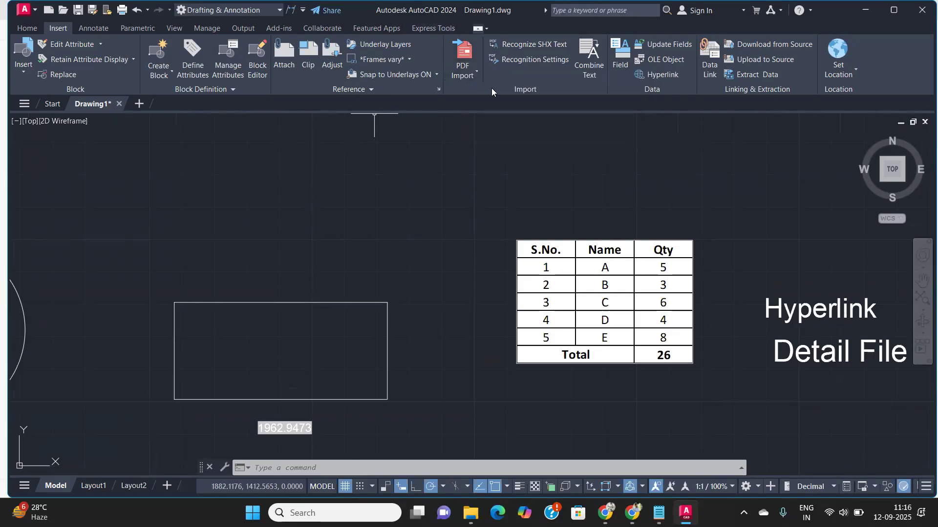
- Import page 1 of Second Project 01.pdf from the Downloads folder at scale 1 and rotation 0, using the PDF layers
{"action": "left_click", "coordinate": [464, 57]}
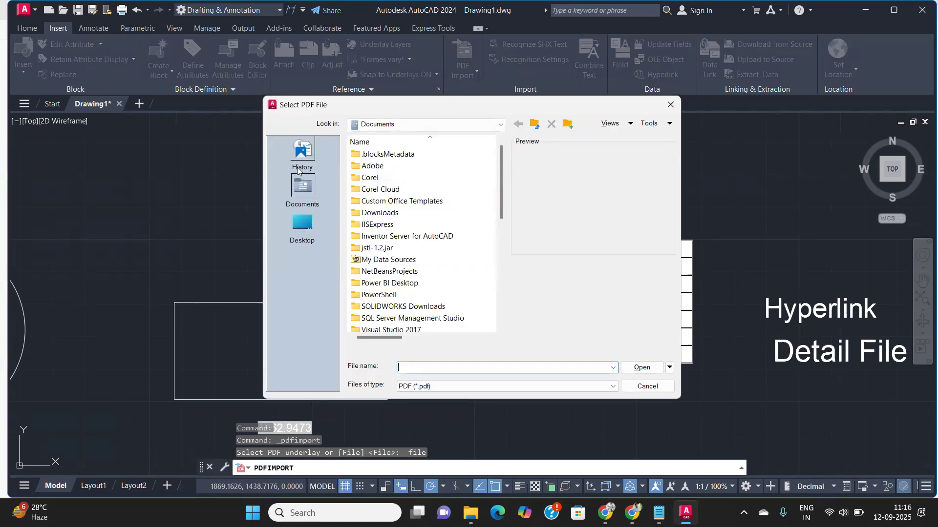
{"action": "left_click", "coordinate": [503, 124]}
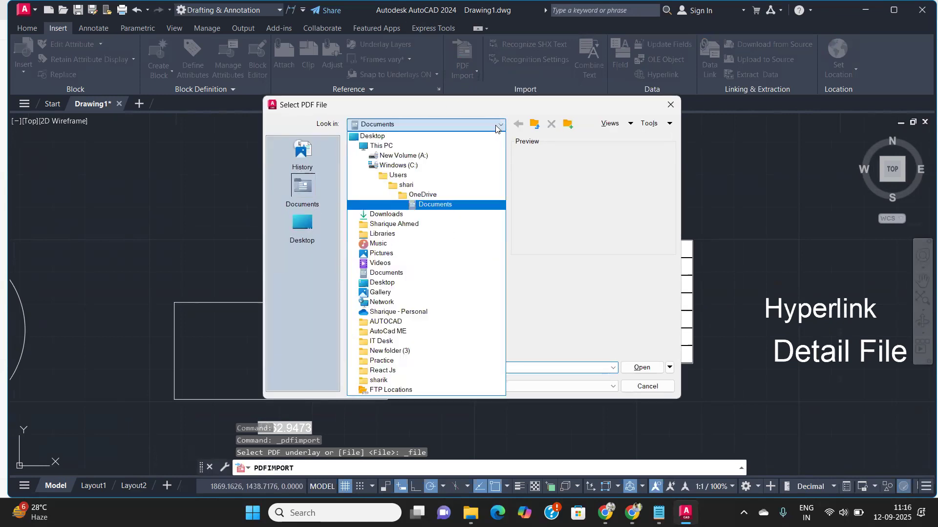
{"action": "left_click", "coordinate": [390, 214]}
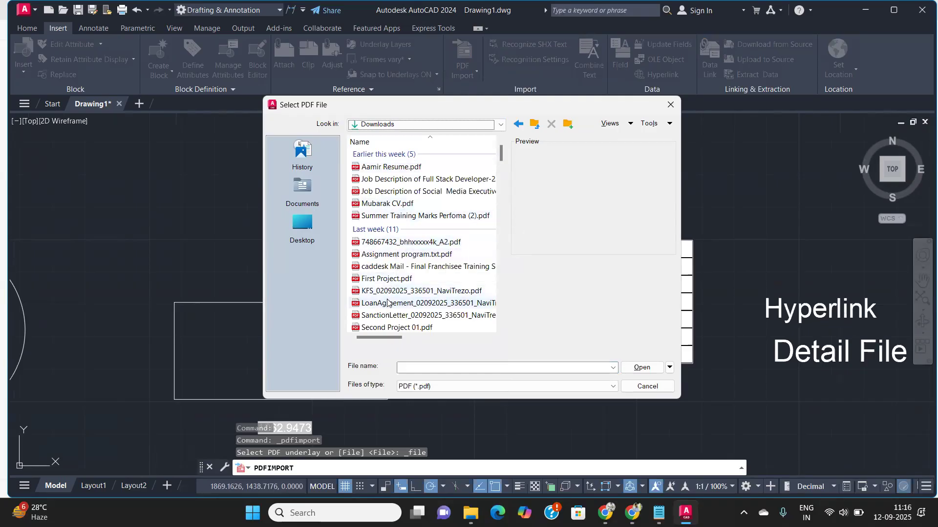
{"action": "left_click", "coordinate": [384, 280]}
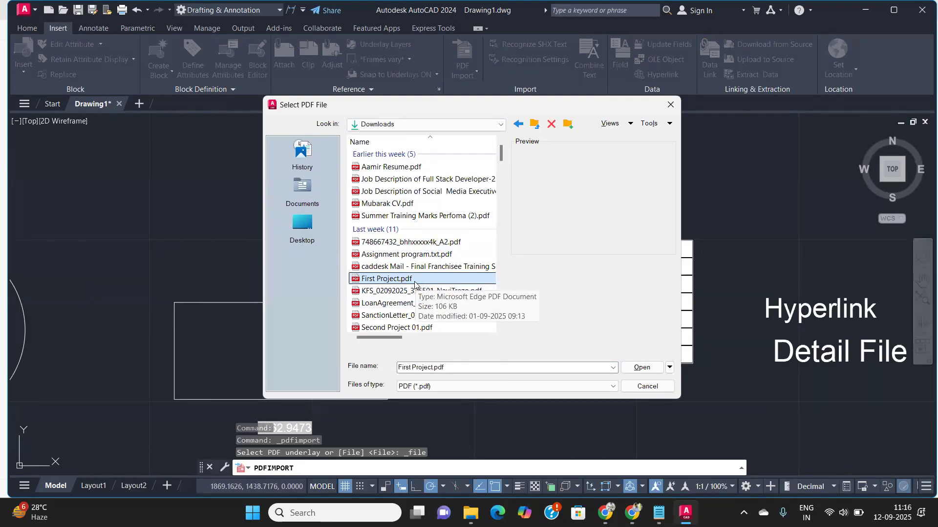
{"action": "left_click", "coordinate": [401, 328]}
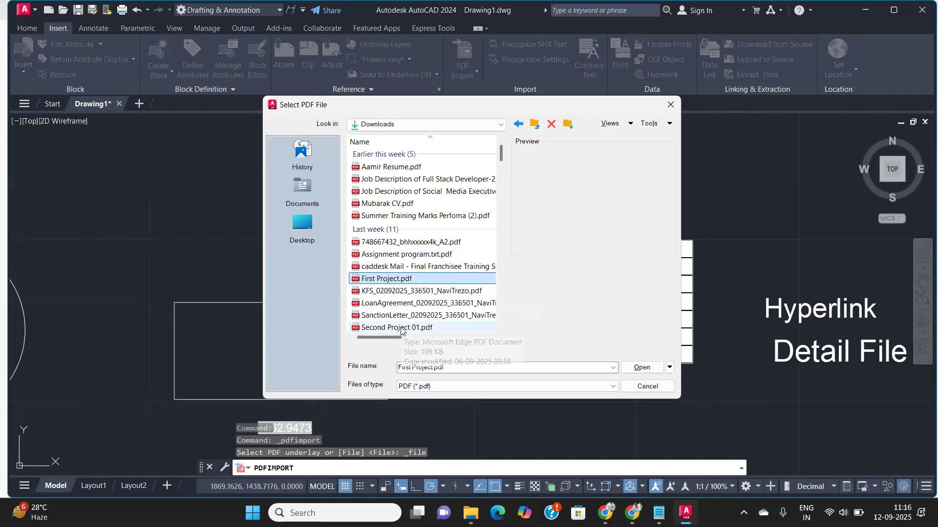
{"action": "scroll", "coordinate": [402, 312], "scroll_direction": "down", "scroll_amount": 2}
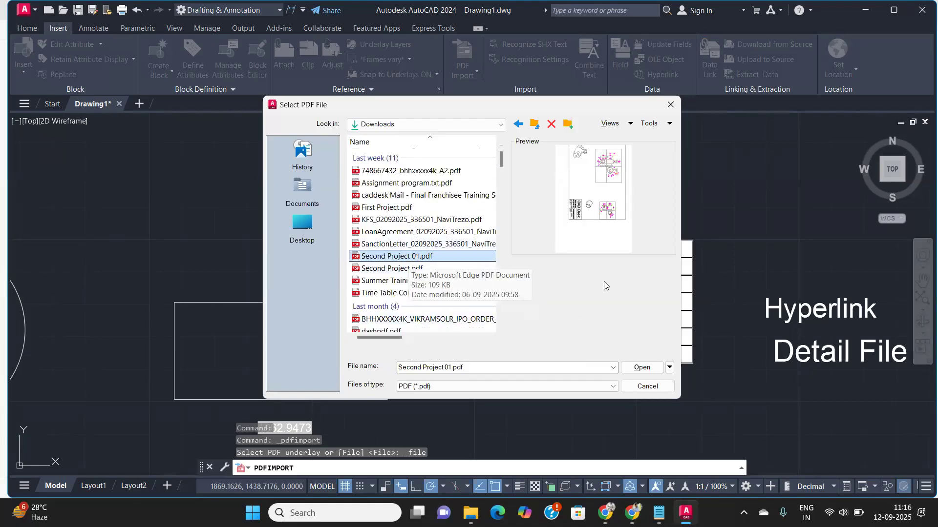
{"action": "left_click", "coordinate": [637, 368]}
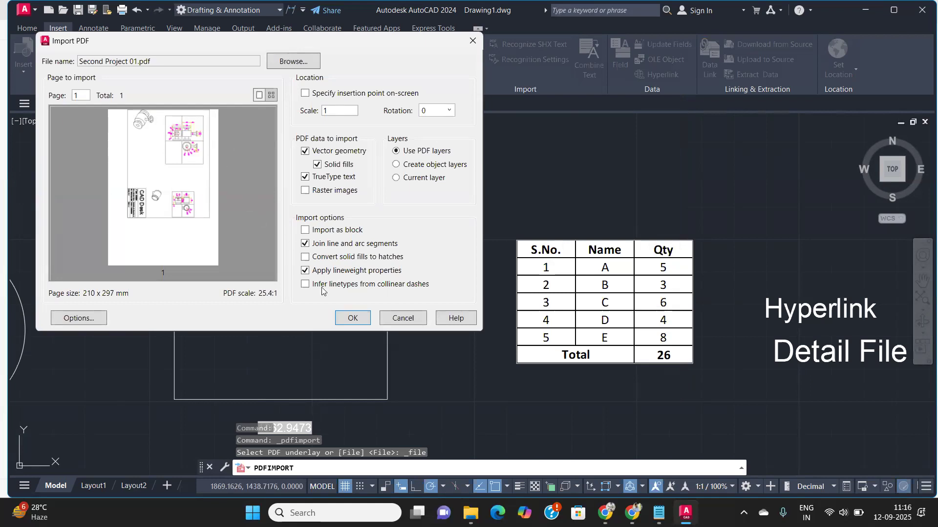
{"action": "left_click", "coordinate": [353, 318]}
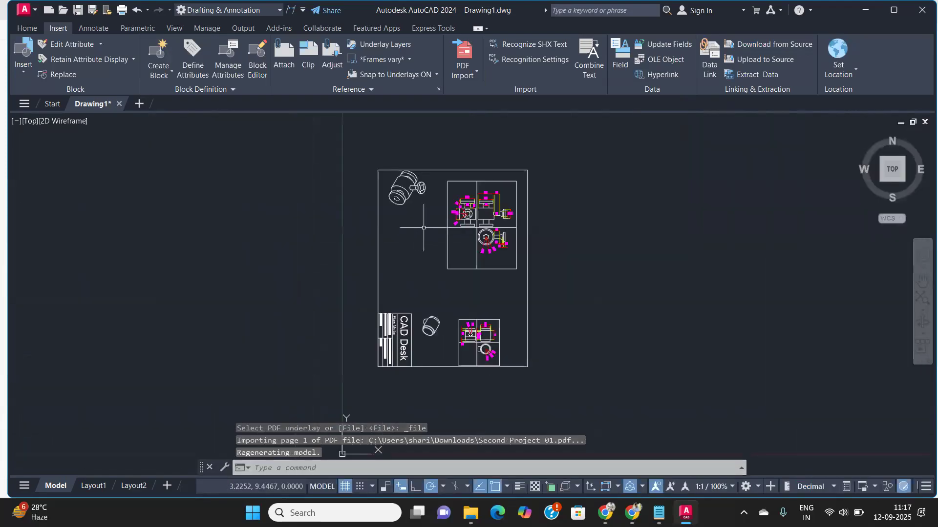
- Examine the imported sheet's title block and dimensioned views, and select its border and upper isometric geometry to check them as separate objects
{"action": "scroll", "coordinate": [395, 328], "scroll_direction": "up", "scroll_amount": 10}
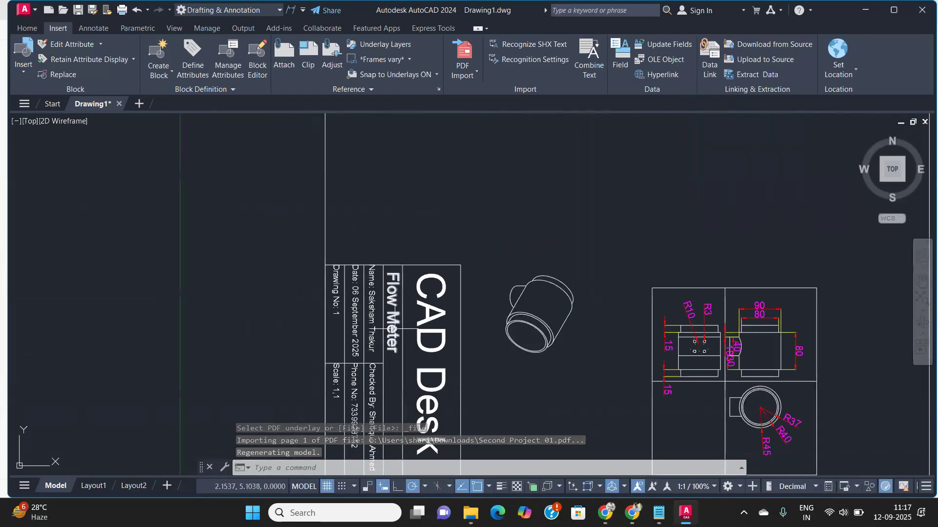
{"action": "scroll", "coordinate": [395, 328], "scroll_direction": "down", "scroll_amount": 12}
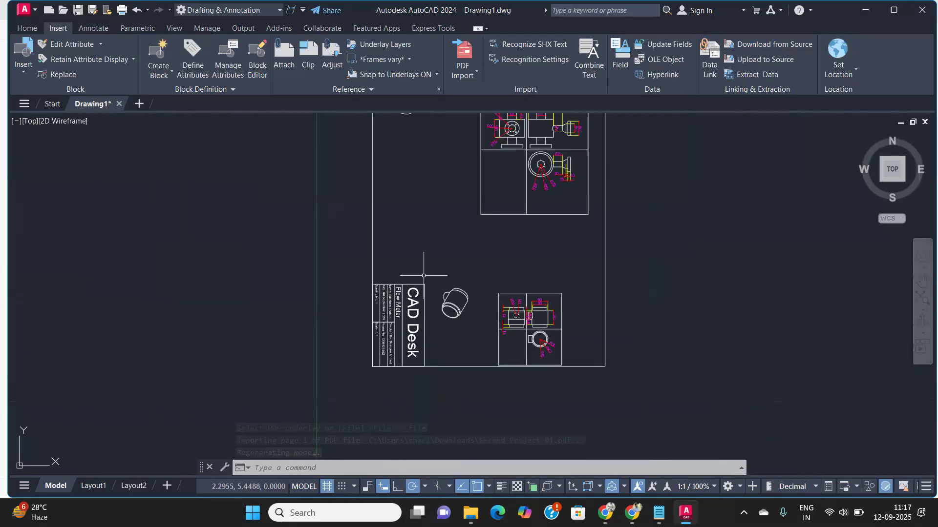
{"action": "scroll", "coordinate": [498, 220], "scroll_direction": "up", "scroll_amount": 6}
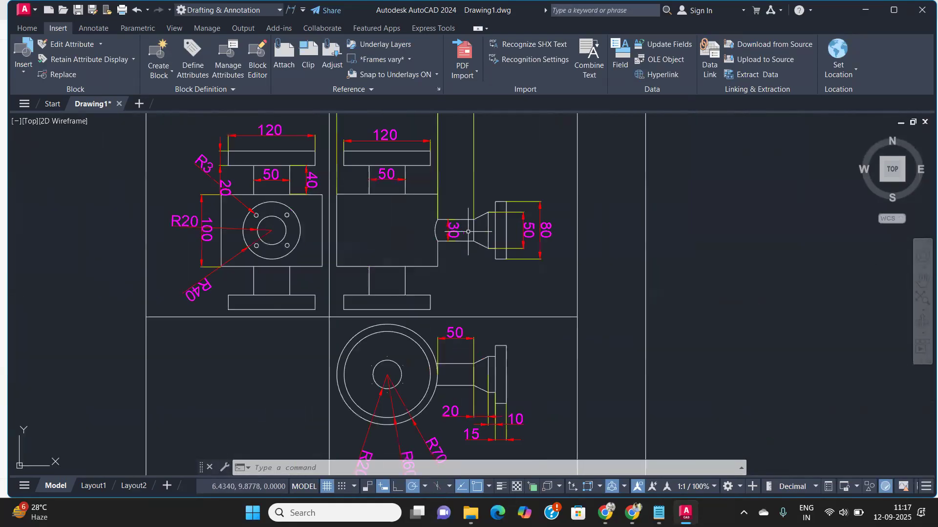
{"action": "scroll", "coordinate": [468, 232], "scroll_direction": "up", "scroll_amount": 2}
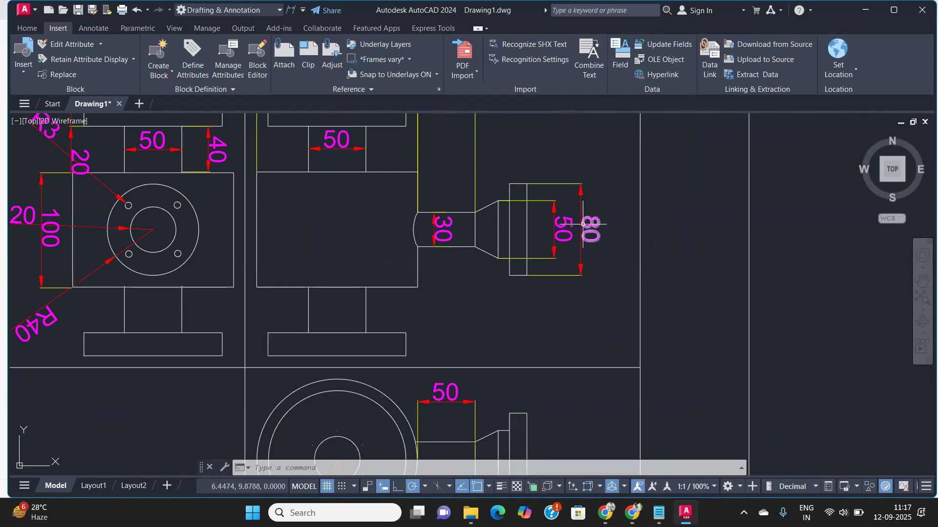
{"action": "scroll", "coordinate": [581, 224], "scroll_direction": "down", "scroll_amount": 9}
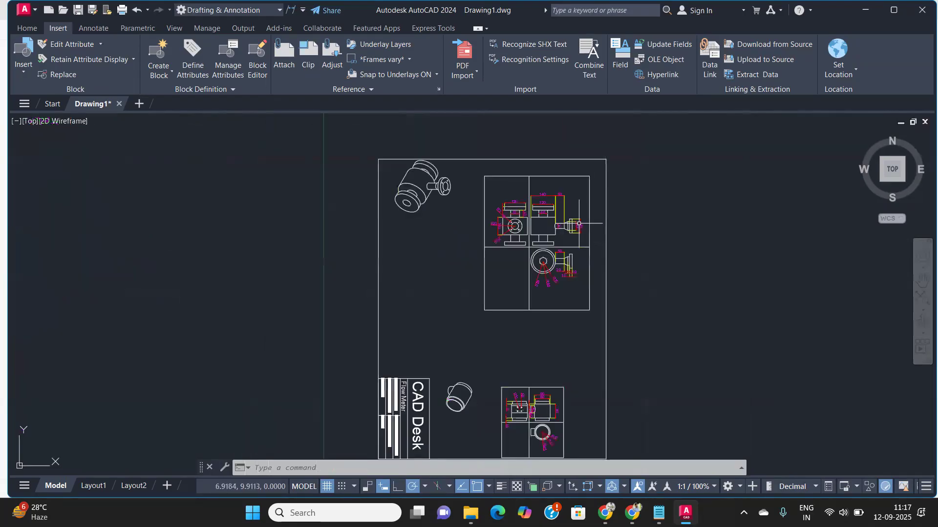
{"action": "left_click", "coordinate": [594, 159]}
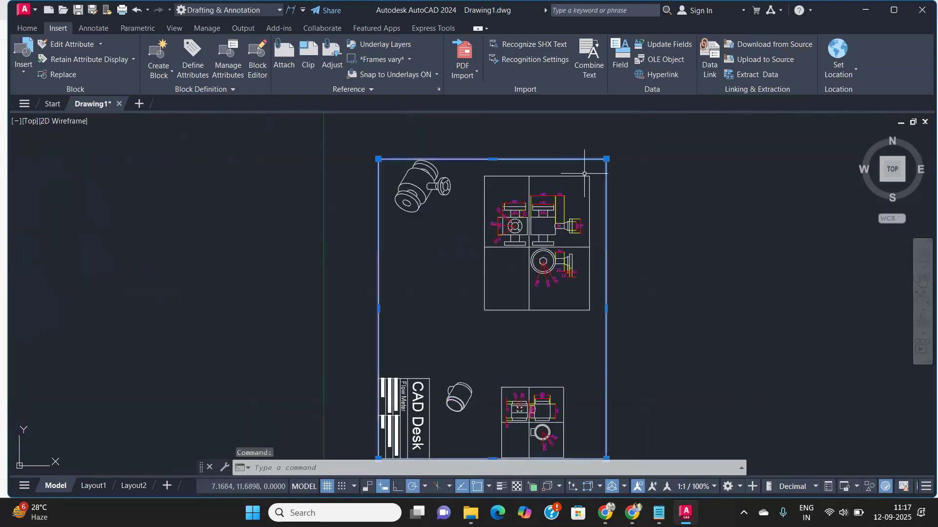
{"action": "left_click", "coordinate": [414, 186]}
{"action": "scroll", "coordinate": [414, 186], "scroll_direction": "up", "scroll_amount": 3}
{"action": "scroll", "coordinate": [414, 186], "scroll_direction": "down", "scroll_amount": 3}
{"action": "left_click", "coordinate": [414, 187]}
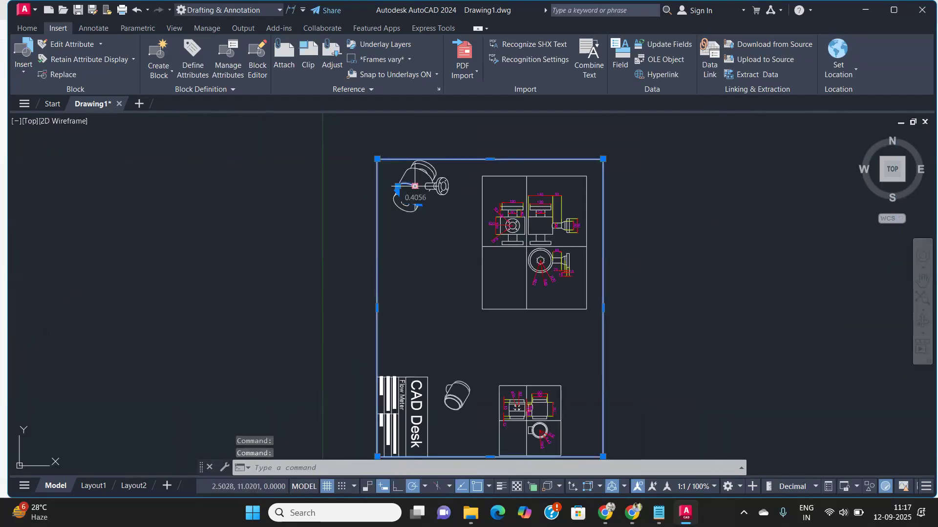
{"action": "key", "text": "Escape"}
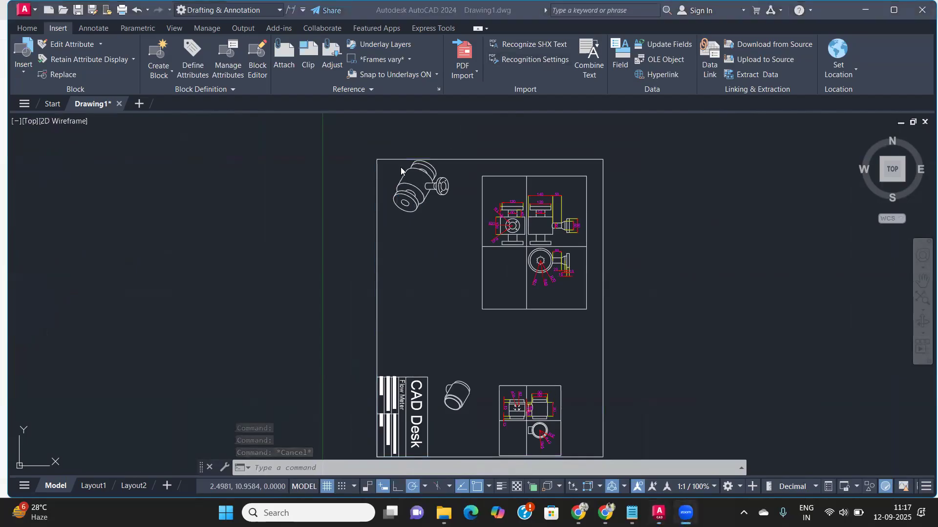
- Move the whole upper isometric view of the flanged part straight down within the imported sheet's border
{"action": "scroll", "coordinate": [392, 150], "scroll_direction": "up", "scroll_amount": 5}
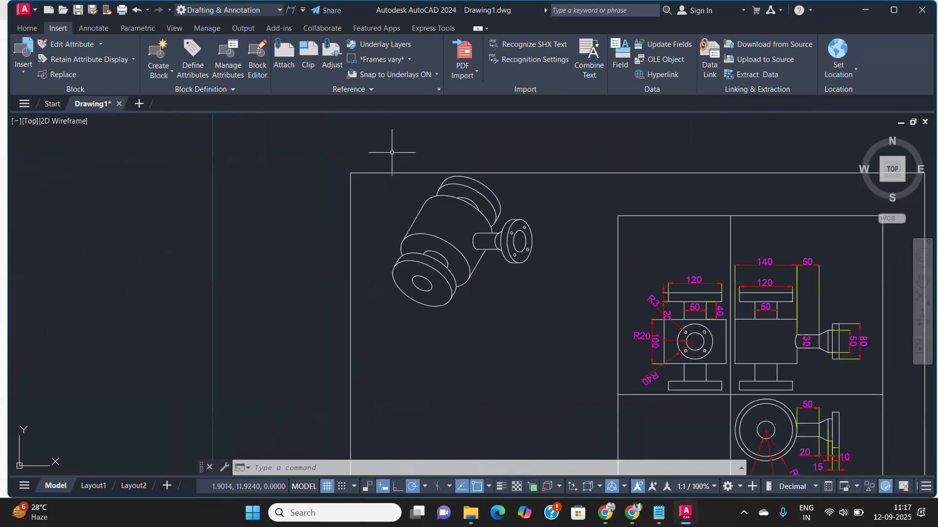
{"action": "left_click", "coordinate": [376, 152]}
{"action": "left_click", "coordinate": [555, 329]}
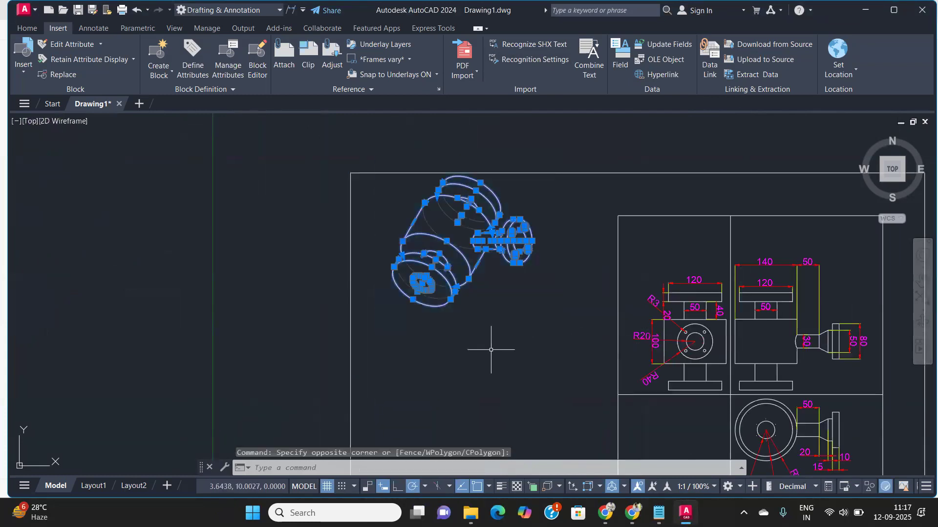
{"action": "mouse_move", "coordinate": [424, 291]}
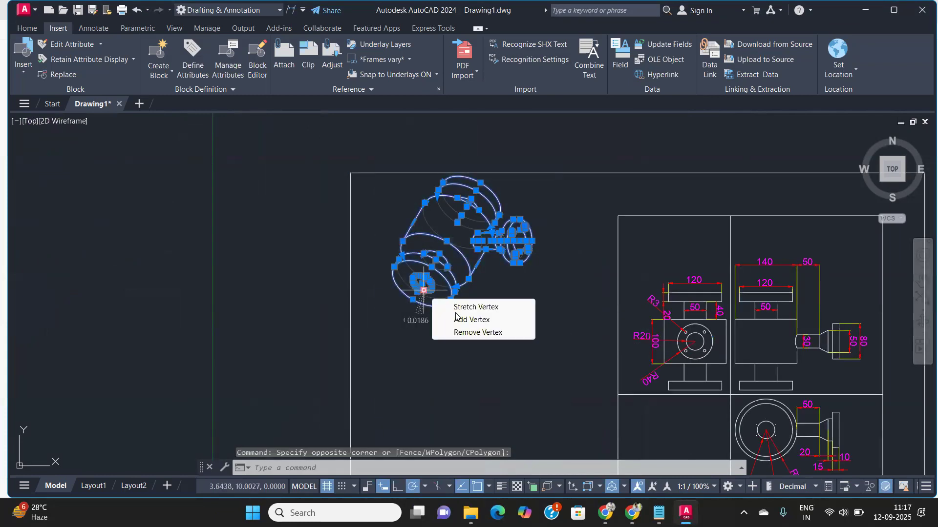
{"action": "left_click", "coordinate": [423, 346]}
{"action": "left_click", "coordinate": [437, 325]}
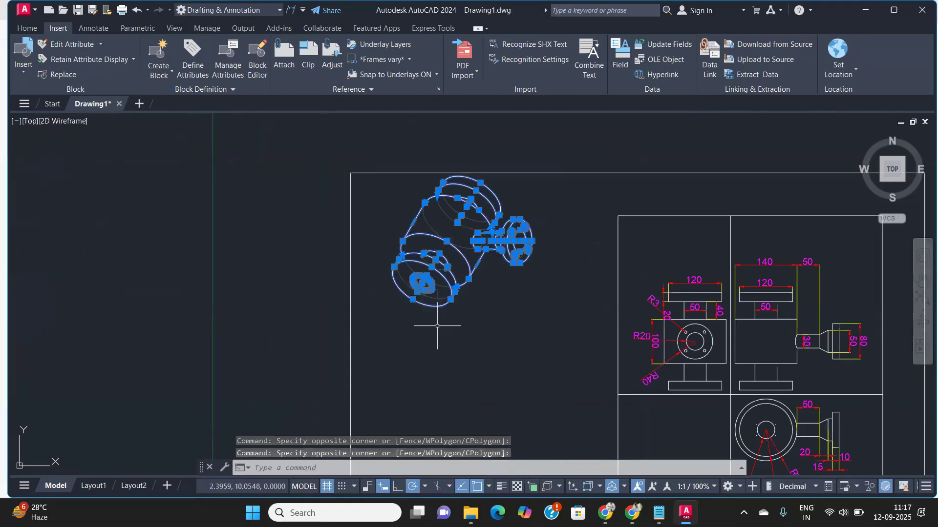
{"action": "type", "text": "M"}
{"action": "key", "text": "Return"}
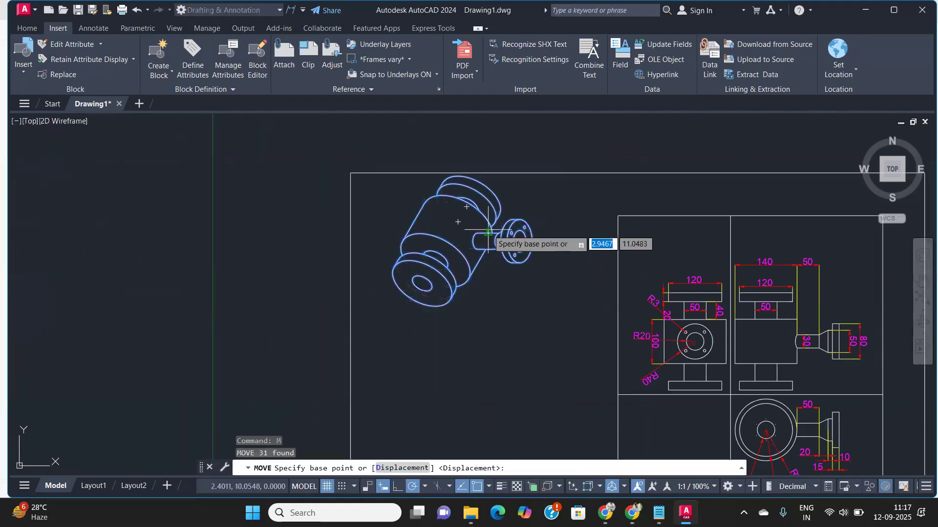
{"action": "left_click", "coordinate": [466, 237]}
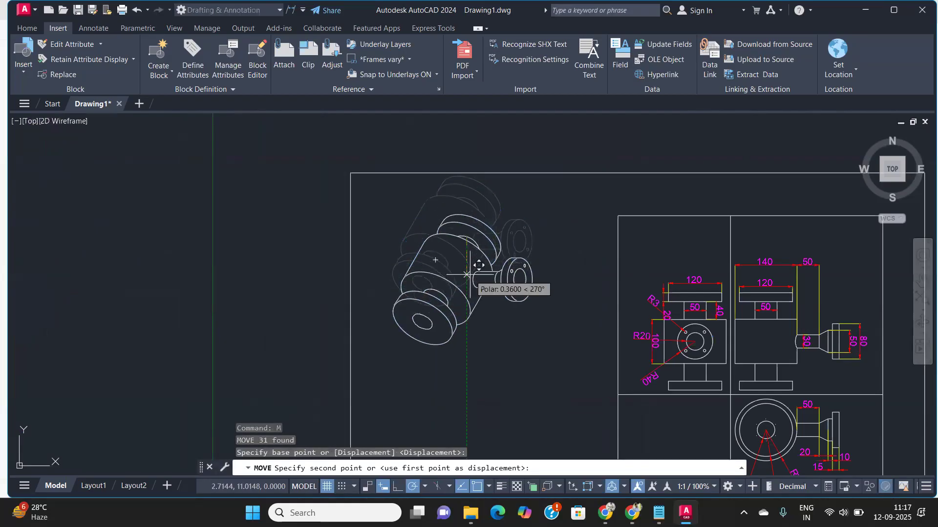
{"action": "left_click", "coordinate": [467, 304]}
- Move the framed set of dimensioned views at the sheet's lower edge about 0.67 units upward and check the rearranged sheet
{"action": "scroll", "coordinate": [362, 318], "scroll_direction": "down", "scroll_amount": 3}
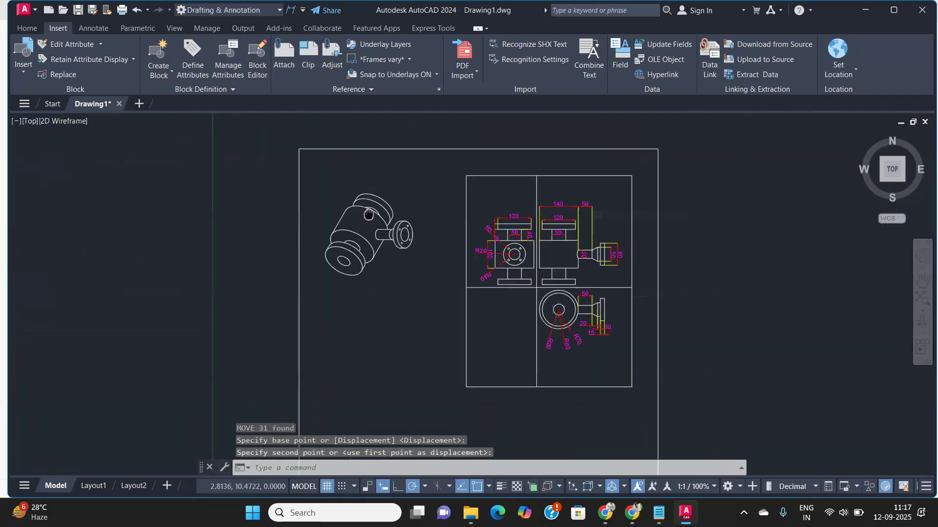
{"action": "middle_click_drag", "start_coordinate": [362, 318], "coordinate": [315, 182]}
{"action": "scroll", "coordinate": [330, 216], "scroll_direction": "down", "scroll_amount": 2}
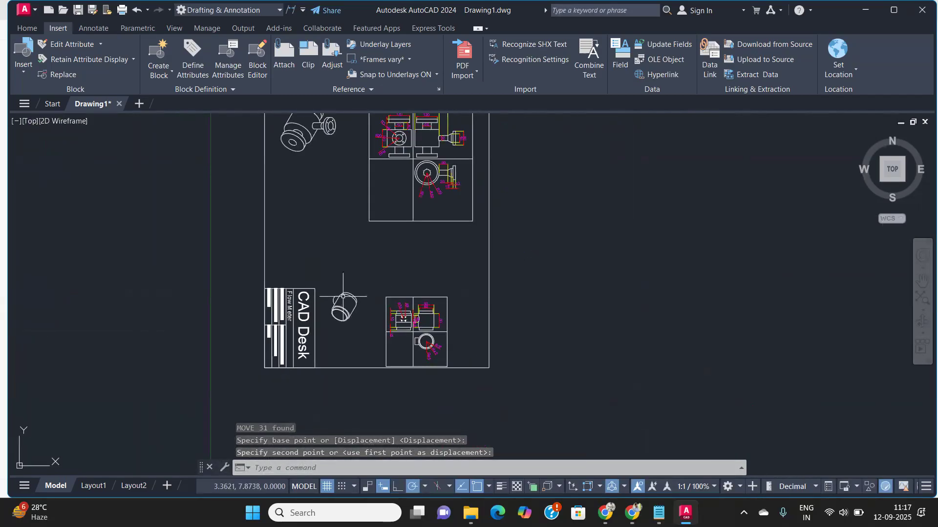
{"action": "left_click", "coordinate": [371, 280]}
{"action": "left_click", "coordinate": [484, 437]}
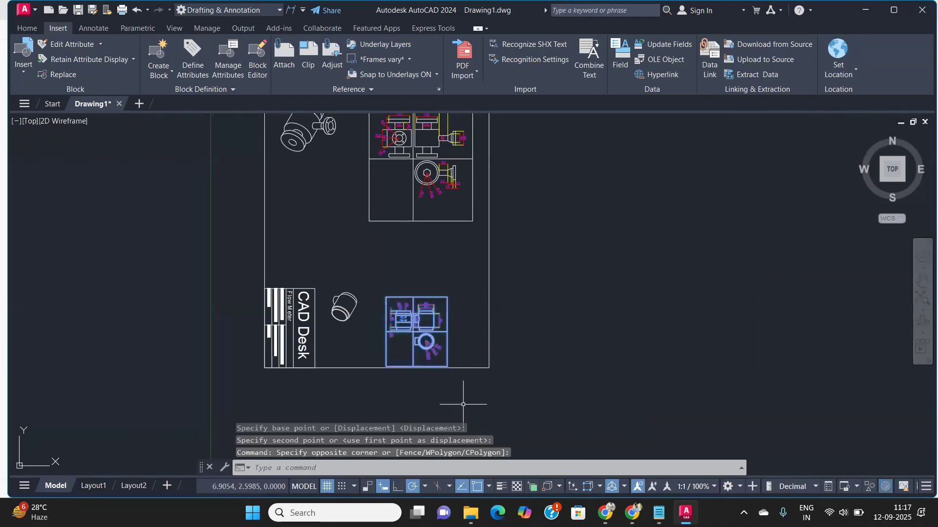
{"action": "type", "text": "M"}
{"action": "key", "text": "Return"}
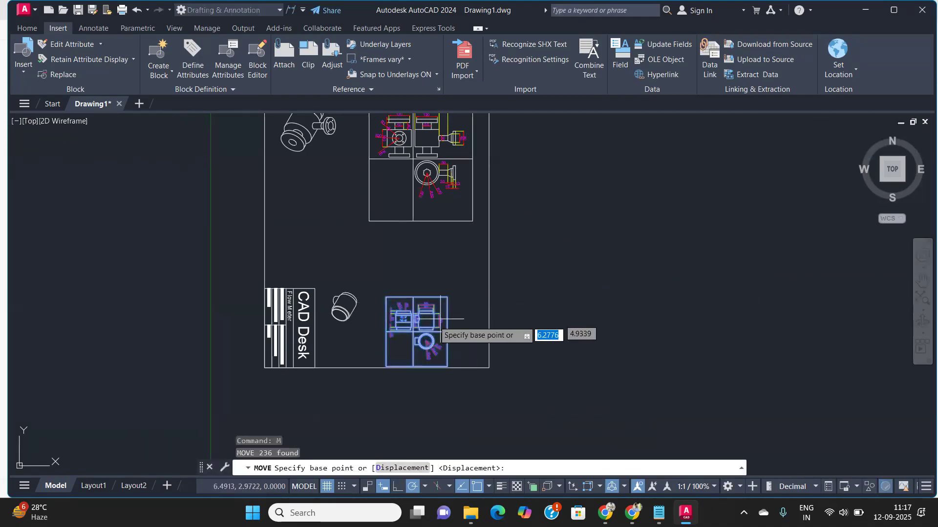
{"action": "left_click", "coordinate": [426, 341]}
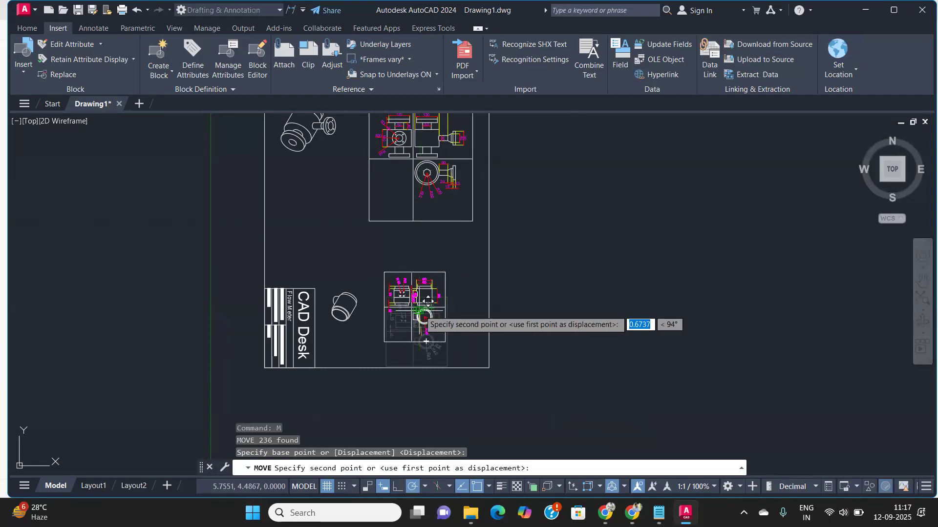
{"action": "left_click", "coordinate": [425, 341]}
{"action": "scroll", "coordinate": [349, 327], "scroll_direction": "up", "scroll_amount": 4}
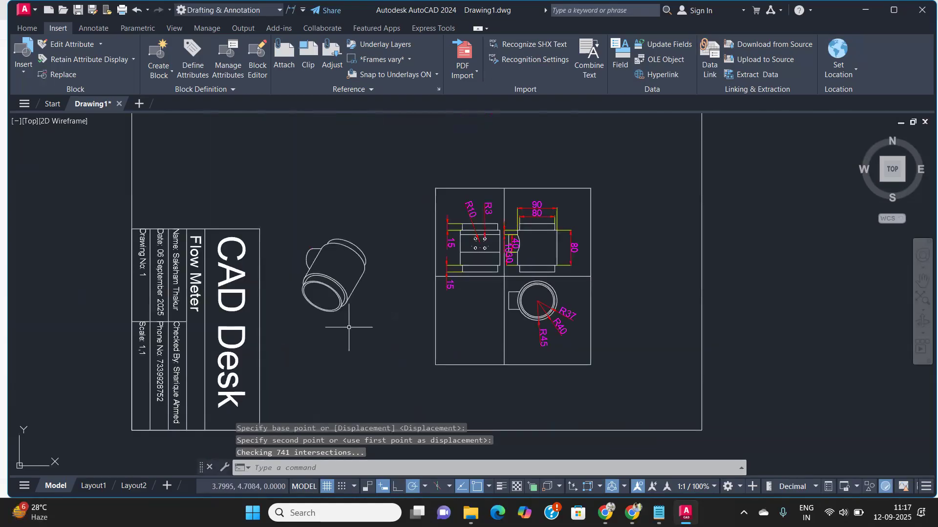
{"action": "scroll", "coordinate": [349, 327], "scroll_direction": "down", "scroll_amount": 6}
{"action": "scroll", "coordinate": [344, 242], "scroll_direction": "up", "scroll_amount": 2}
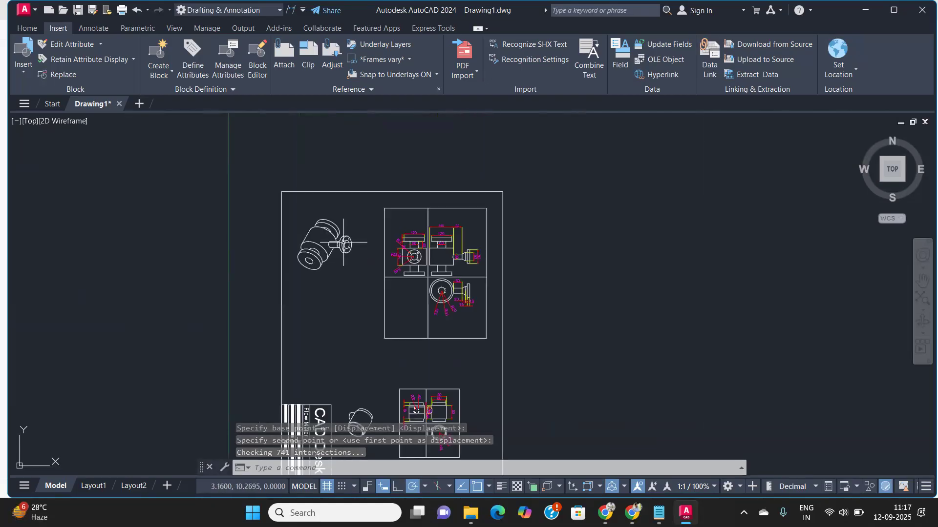
- Examine the rearranged imported sheet, checking its isometric views, dimensioned views and border close up and as a whole
{"action": "scroll", "coordinate": [344, 243], "scroll_direction": "up", "scroll_amount": 5}
{"action": "scroll", "coordinate": [353, 257], "scroll_direction": "down", "scroll_amount": 5}
{"action": "scroll", "coordinate": [353, 257], "scroll_direction": "up", "scroll_amount": 5}
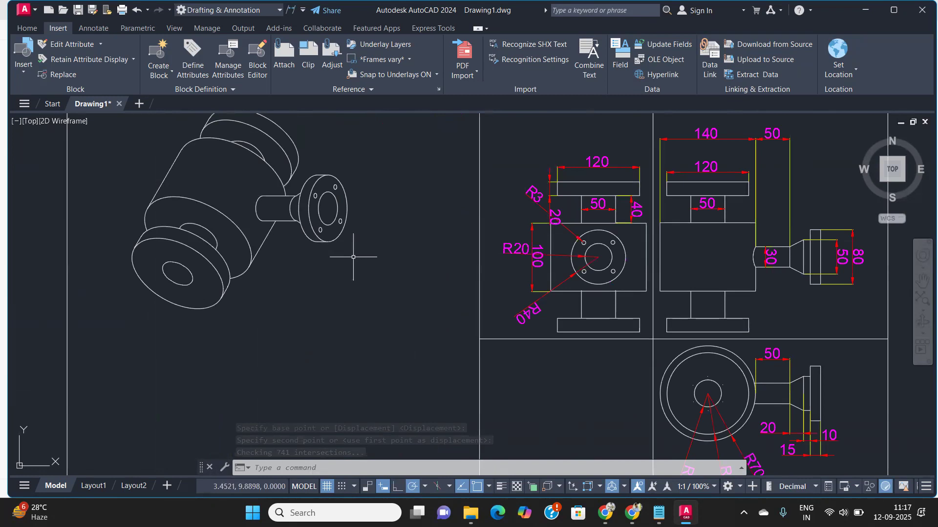
{"action": "scroll", "coordinate": [354, 256], "scroll_direction": "down", "scroll_amount": 4}
{"action": "scroll", "coordinate": [509, 277], "scroll_direction": "up", "scroll_amount": 4}
{"action": "scroll", "coordinate": [509, 278], "scroll_direction": "down", "scroll_amount": 1}
{"action": "scroll", "coordinate": [509, 278], "scroll_direction": "down", "scroll_amount": 2}
{"action": "scroll", "coordinate": [446, 207], "scroll_direction": "down", "scroll_amount": 1}
{"action": "scroll", "coordinate": [424, 226], "scroll_direction": "down", "scroll_amount": 1}
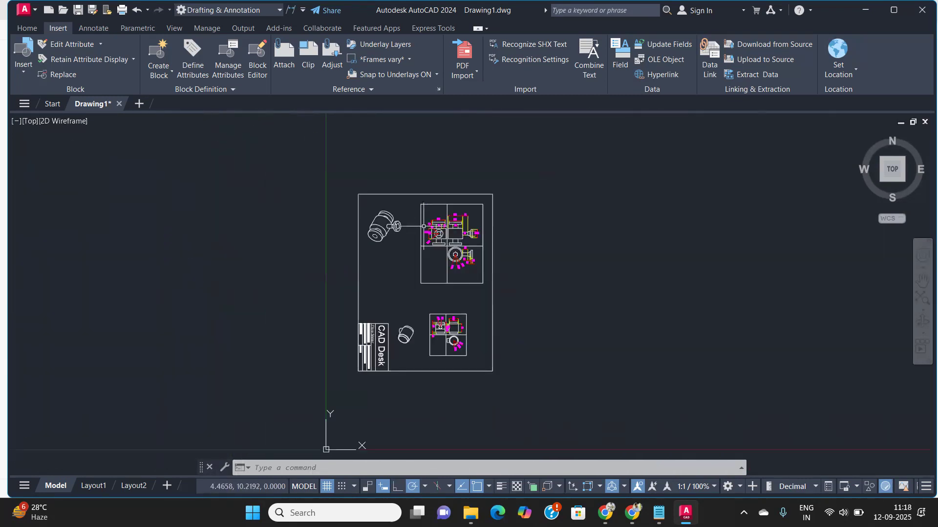
{"action": "scroll", "coordinate": [418, 257], "scroll_direction": "up", "scroll_amount": 2}
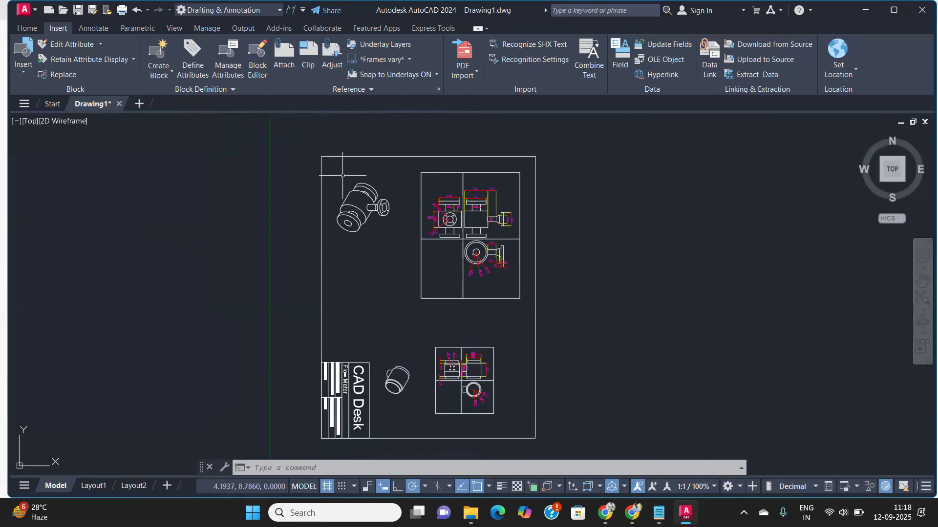
{"action": "scroll", "coordinate": [552, 263], "scroll_direction": "up", "scroll_amount": 1}
- Return to the original text notes and read the Parametric Tab entries on geometric and dimensional constraints
{"action": "scroll", "coordinate": [551, 264], "scroll_direction": "down", "scroll_amount": 5}
{"action": "scroll", "coordinate": [551, 264], "scroll_direction": "down", "scroll_amount": 2}
{"action": "middle_click_drag", "start_coordinate": [785, 272], "coordinate": [358, 349]}
{"action": "scroll", "coordinate": [424, 329], "scroll_direction": "down", "scroll_amount": 4}
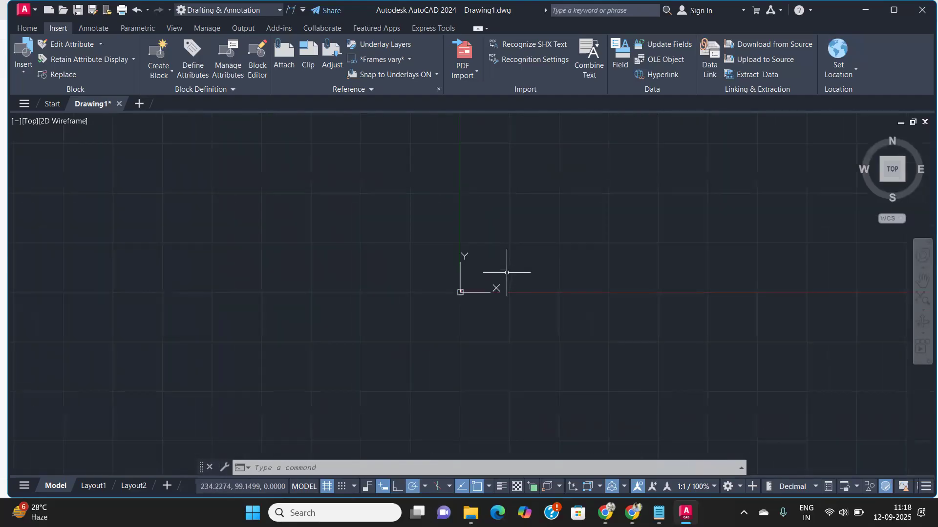
{"action": "scroll", "coordinate": [549, 260], "scroll_direction": "up", "scroll_amount": 8}
{"action": "mouse_move", "coordinate": [578, 262]}
{"action": "middle_mouse_down"}
{"action": "mouse_move", "coordinate": [567, 260]}
{"action": "mouse_move", "coordinate": [525, 373]}
{"action": "middle_mouse_up"}
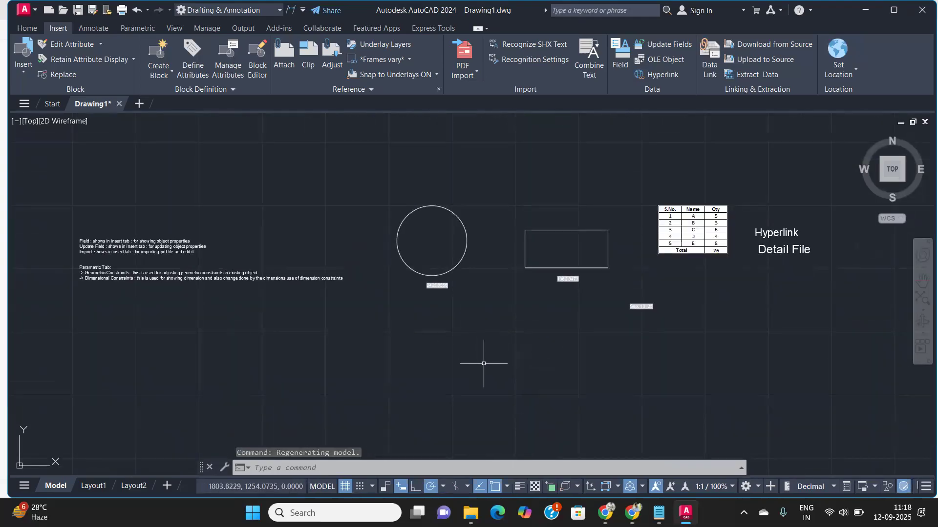
{"action": "scroll", "coordinate": [84, 272], "scroll_direction": "up", "scroll_amount": 6}
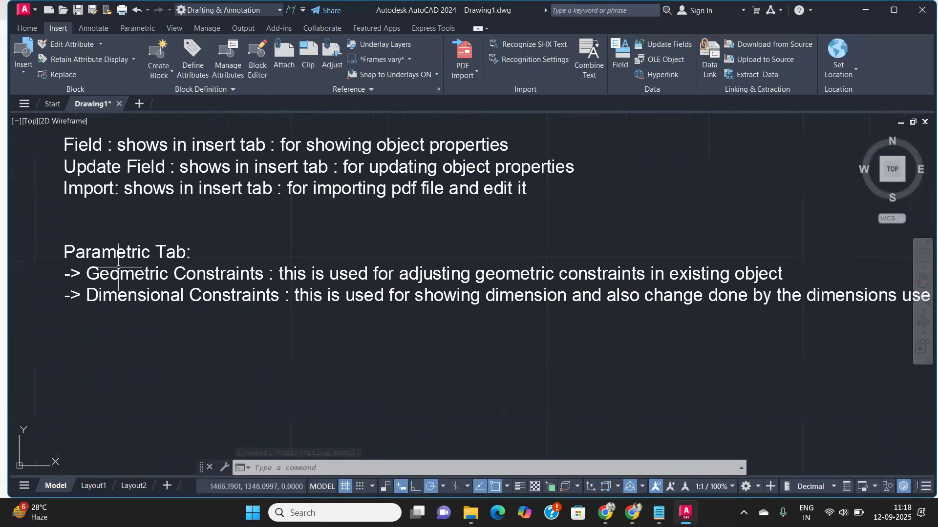
{"action": "scroll", "coordinate": [232, 255], "scroll_direction": "up", "scroll_amount": 2}
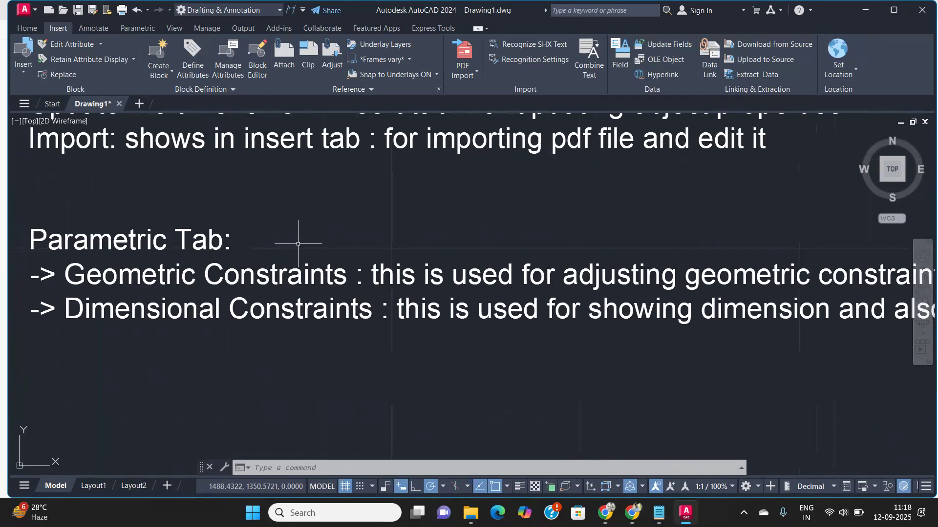
{"action": "scroll", "coordinate": [267, 244], "scroll_direction": "down", "scroll_amount": 4}
{"action": "scroll", "coordinate": [267, 245], "scroll_direction": "up", "scroll_amount": 5}
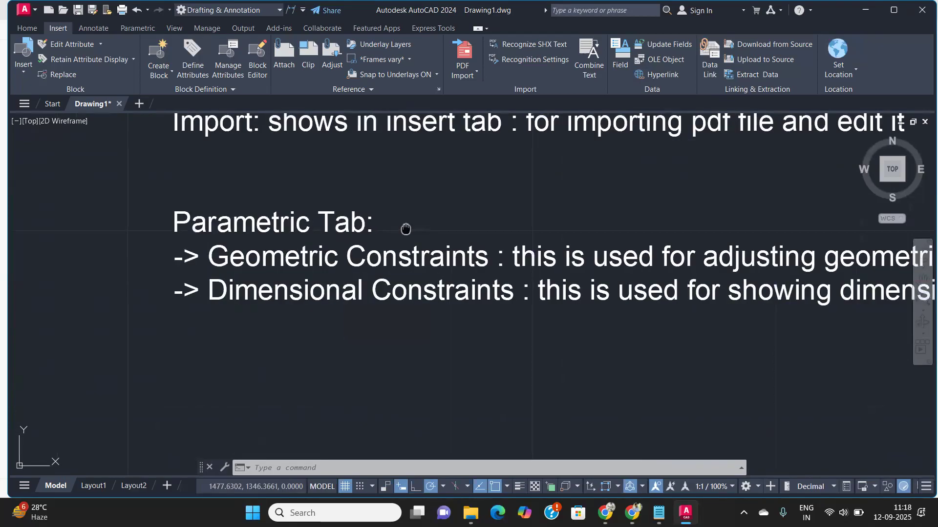
{"action": "middle_click_drag", "start_coordinate": [404, 230], "coordinate": [351, 230]}
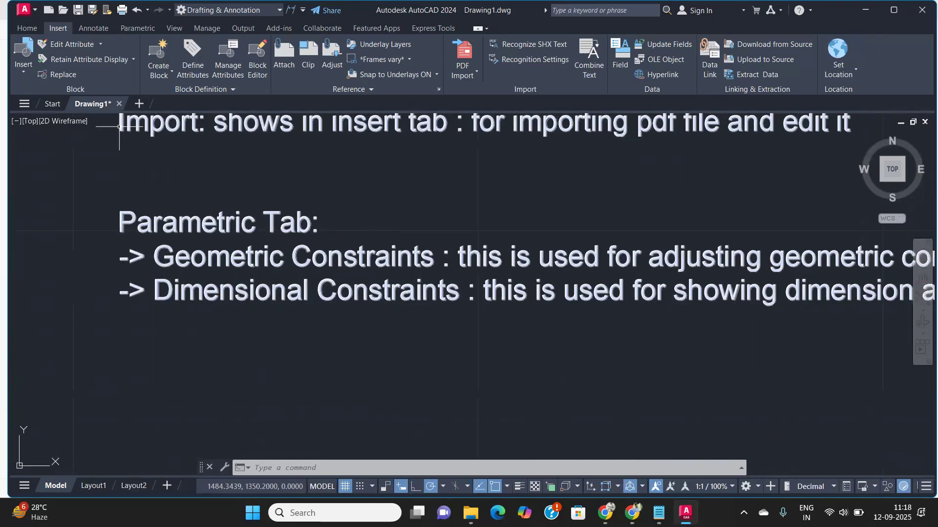
{"action": "left_click", "coordinate": [98, 182]}
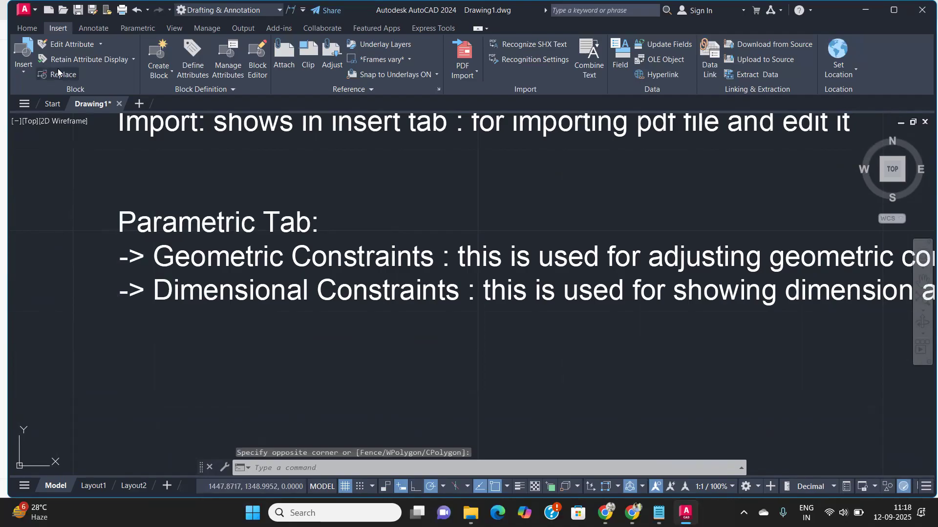
{"action": "left_click", "coordinate": [75, 184]}
{"action": "left_click", "coordinate": [360, 338]}
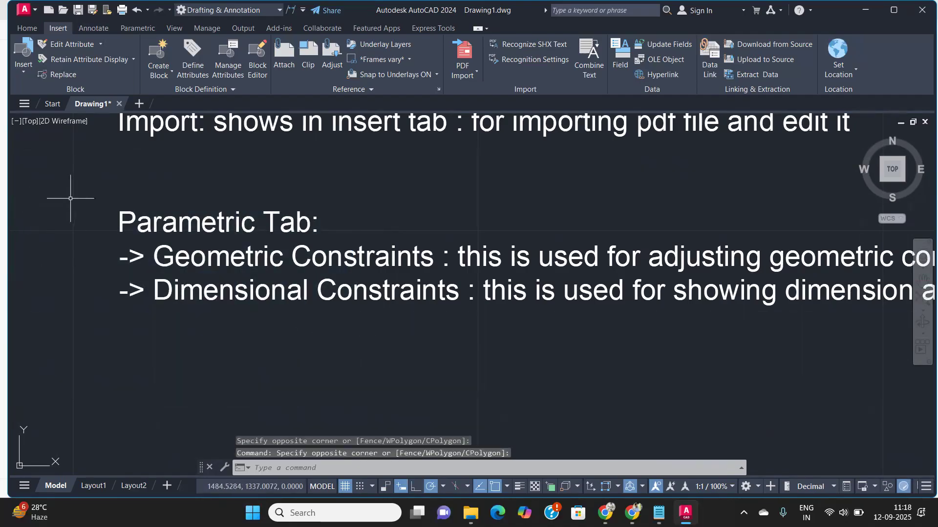
{"action": "scroll", "coordinate": [313, 318], "scroll_direction": "down", "scroll_amount": 2}
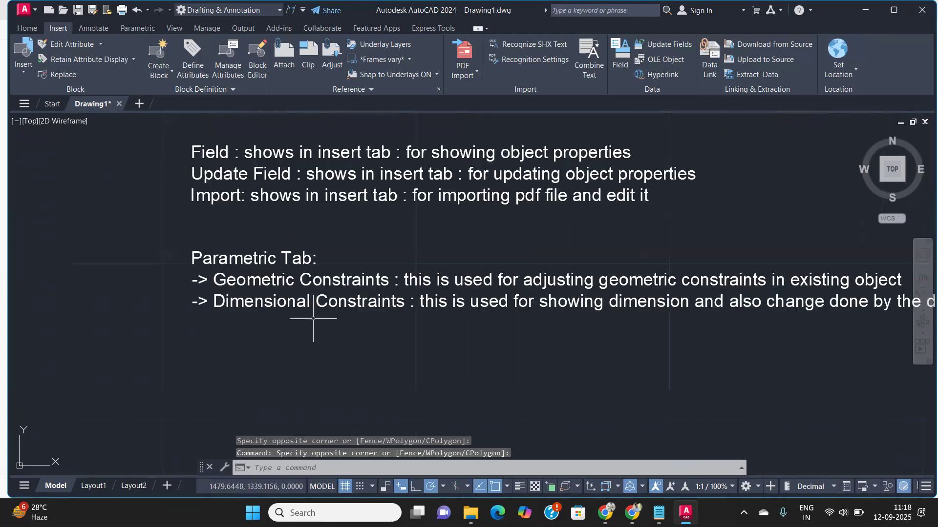
{"action": "middle_click_drag", "start_coordinate": [314, 319], "coordinate": [289, 310]}
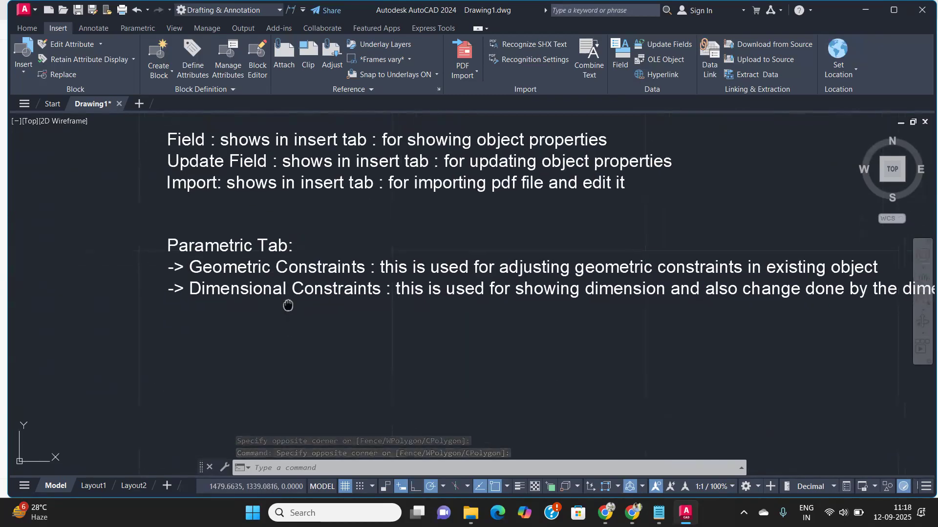
{"action": "scroll", "coordinate": [246, 293], "scroll_direction": "up", "scroll_amount": 4}
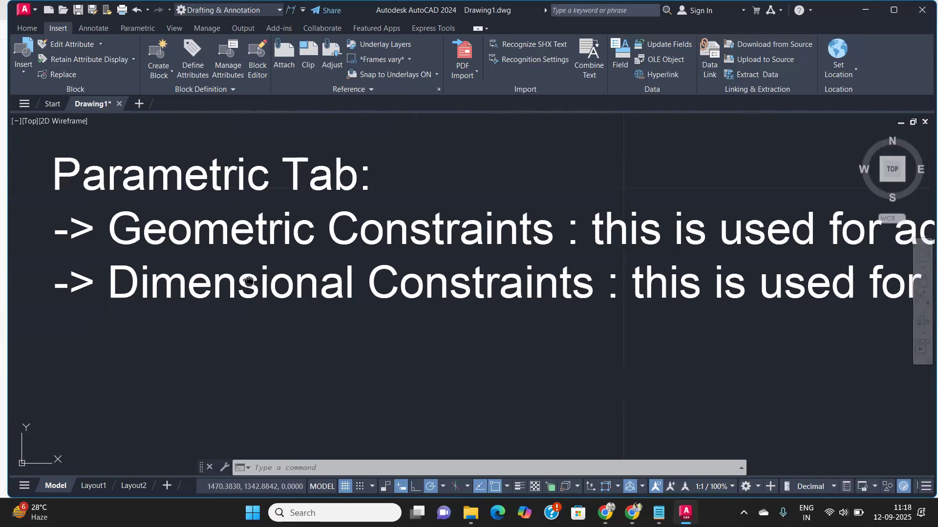
{"action": "middle_click_drag", "start_coordinate": [256, 283], "coordinate": [268, 275]}
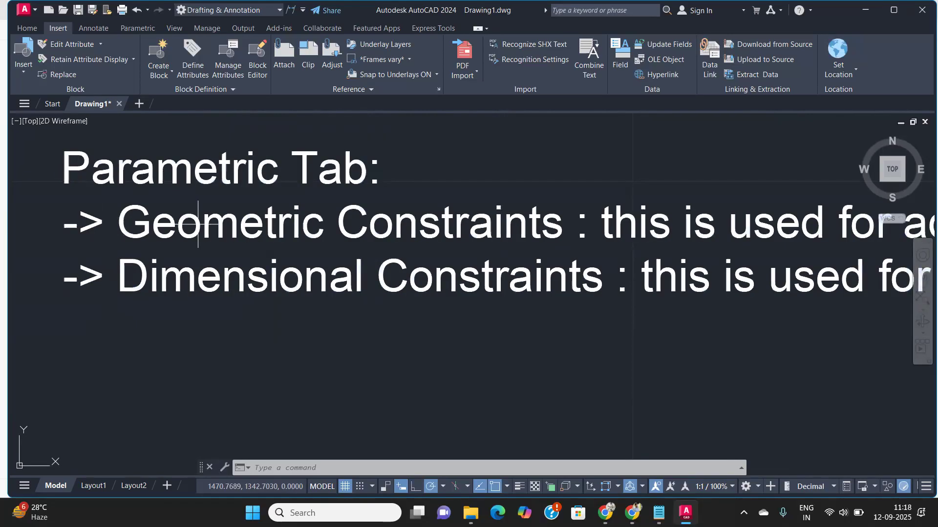
{"action": "scroll", "coordinate": [166, 263], "scroll_direction": "down", "scroll_amount": 4}
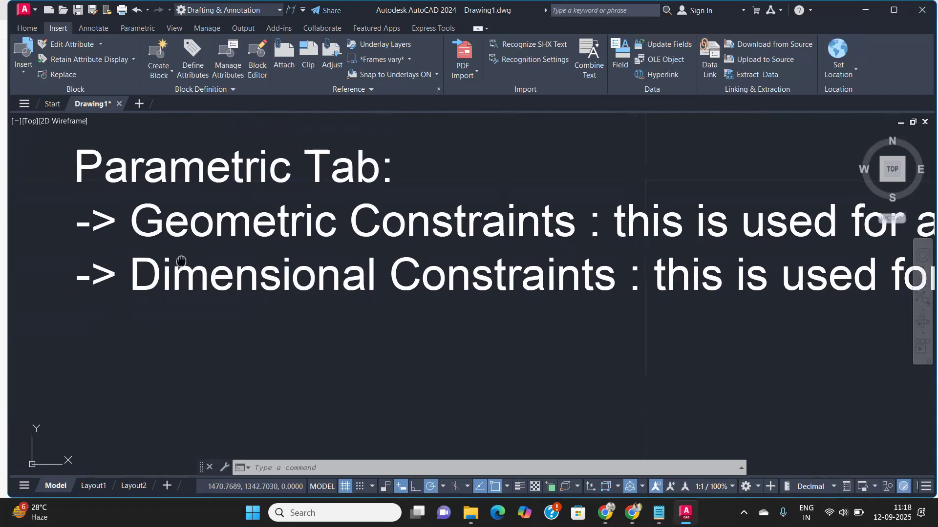
{"action": "mouse_move", "coordinate": [272, 263]}
{"action": "middle_mouse_down"}
{"action": "mouse_move", "coordinate": [378, 240]}
{"action": "mouse_move", "coordinate": [381, 267]}
{"action": "middle_mouse_up"}
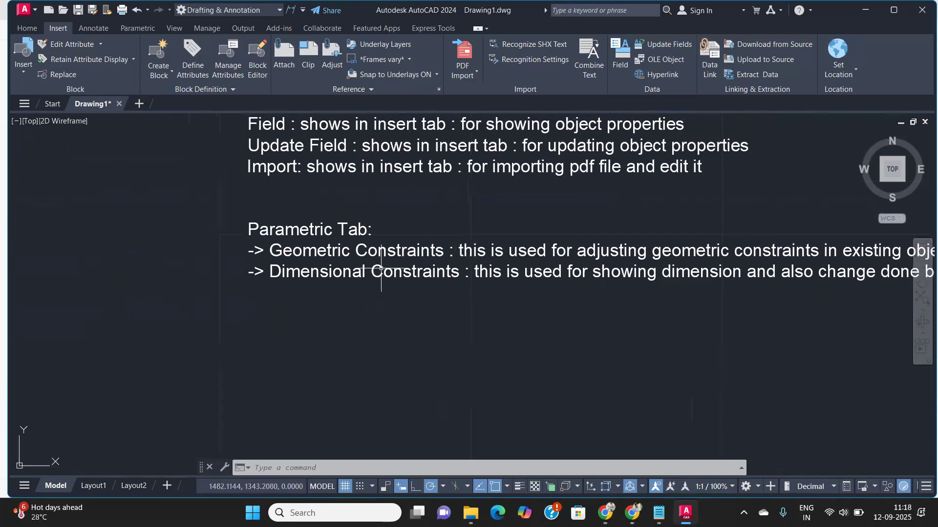
{"action": "scroll", "coordinate": [235, 215], "scroll_direction": "up", "scroll_amount": 2}
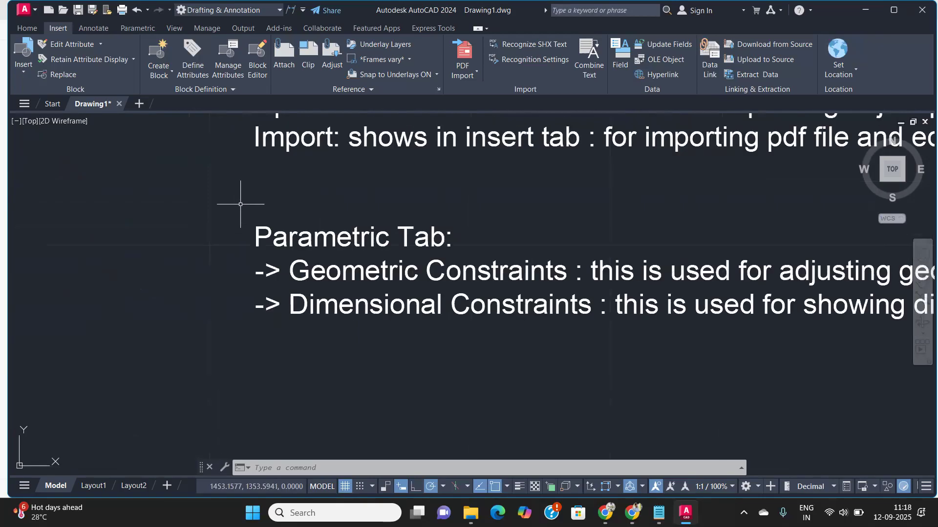
{"action": "left_click", "coordinate": [240, 204]}
{"action": "left_click", "coordinate": [523, 356]}
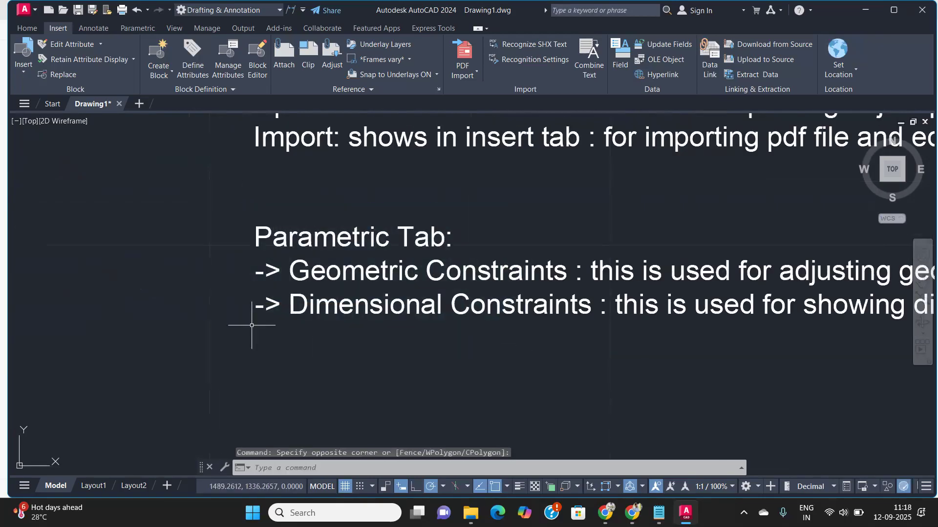
{"action": "left_click", "coordinate": [193, 210]}
{"action": "left_click", "coordinate": [483, 355]}
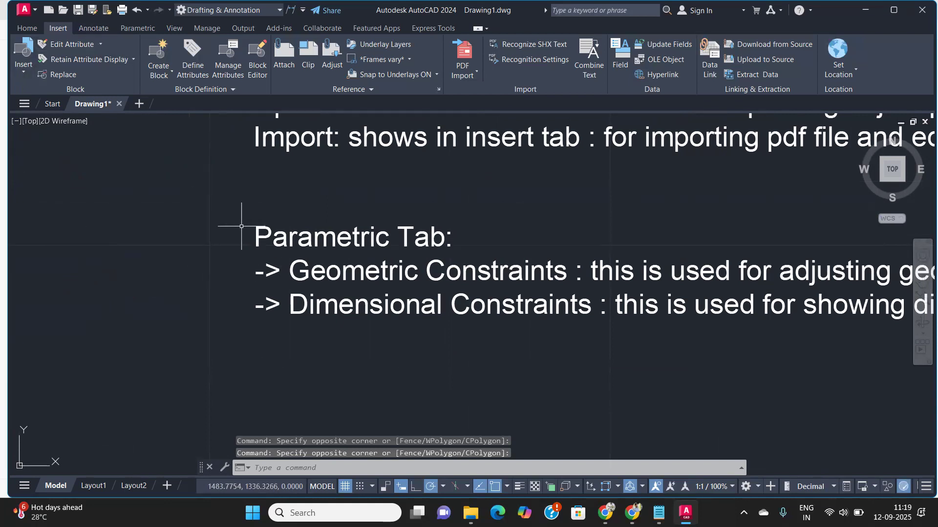
- Display the parametric constraint tools and read the notes' full descriptions of geometric and dimensional constraints
{"action": "middle_click_drag", "start_coordinate": [241, 226], "coordinate": [210, 221]}
{"action": "left_click", "coordinate": [96, 31]}
{"action": "left_click", "coordinate": [127, 30]}
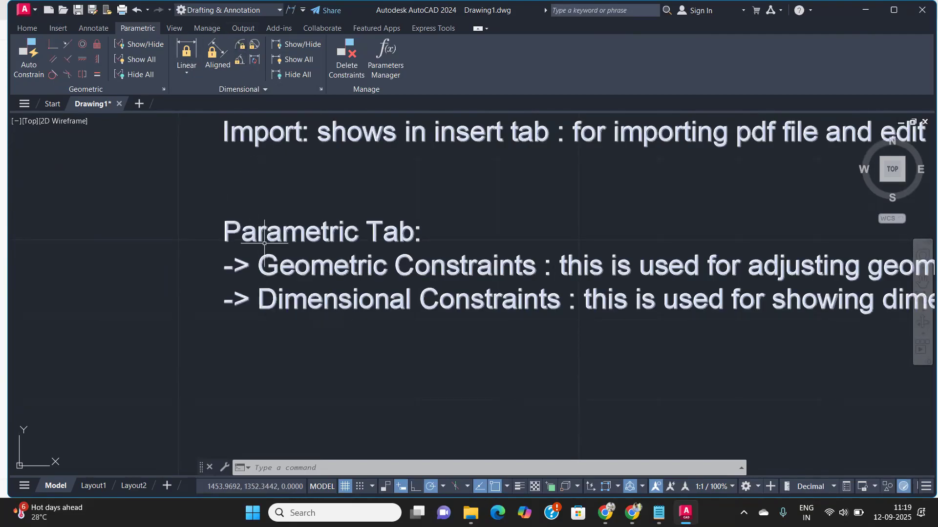
{"action": "scroll", "coordinate": [284, 248], "scroll_direction": "down", "scroll_amount": 2}
{"action": "mouse_move", "coordinate": [352, 271]}
{"action": "middle_mouse_down"}
{"action": "mouse_move", "coordinate": [272, 295]}
{"action": "mouse_move", "coordinate": [157, 306]}
{"action": "middle_mouse_up"}
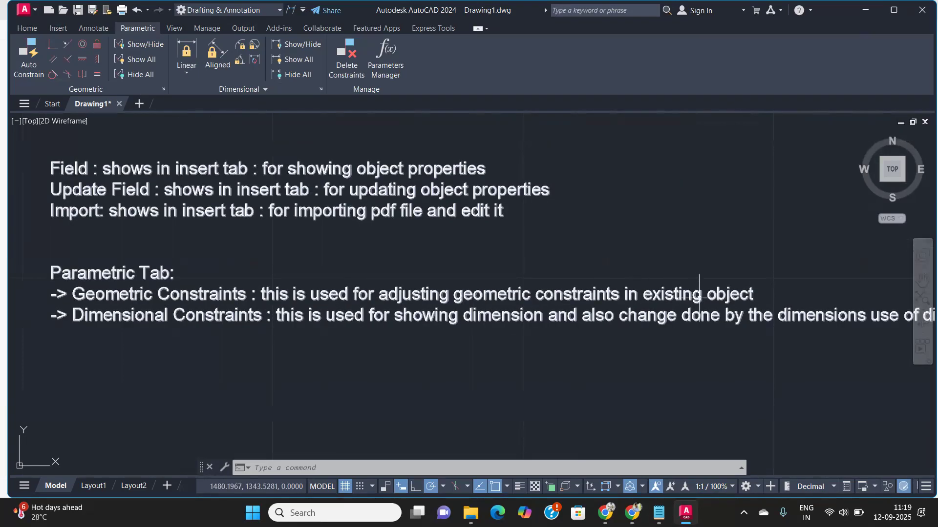
{"action": "scroll", "coordinate": [604, 295], "scroll_direction": "up", "scroll_amount": 2}
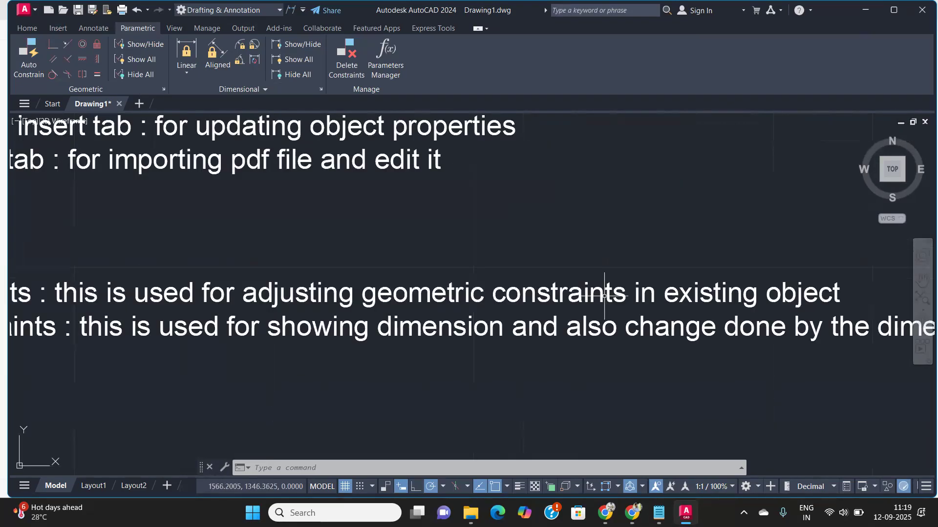
{"action": "scroll", "coordinate": [530, 279], "scroll_direction": "down", "scroll_amount": 2}
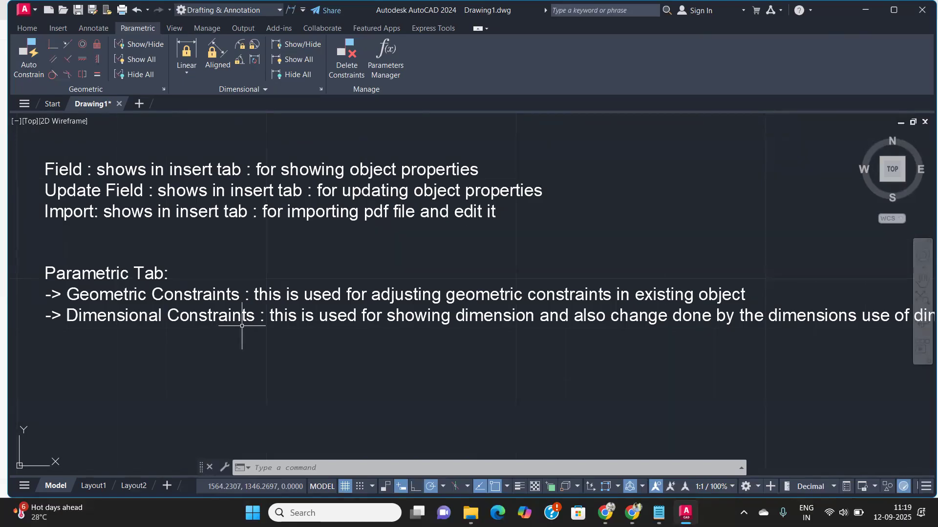
{"action": "middle_click_drag", "start_coordinate": [241, 326], "coordinate": [193, 323]}
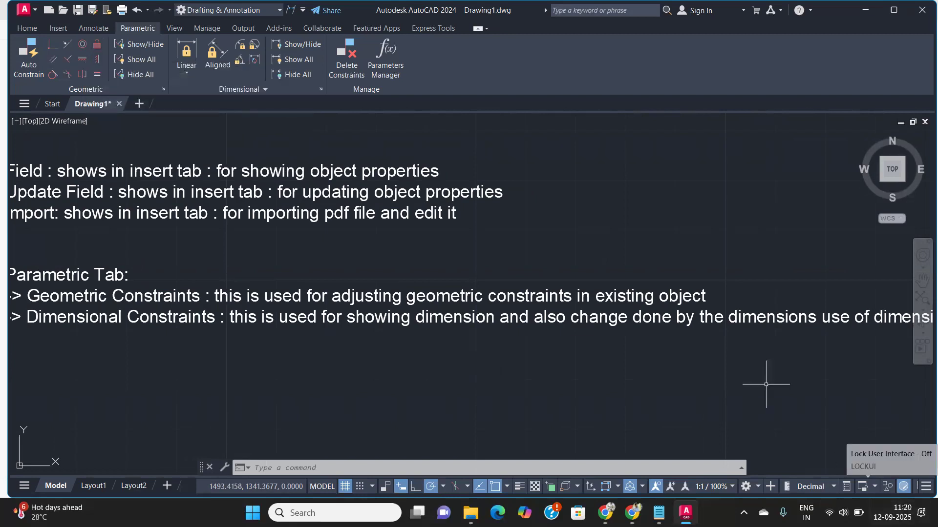
- Draw a short, steeply slanted line in the empty area beyond the Hyperlink and Detail File text
{"action": "left_click", "coordinate": [619, 203]}
{"action": "left_click", "coordinate": [640, 245]}
{"action": "middle_click_drag", "start_coordinate": [638, 230], "coordinate": [394, 214]}
{"action": "scroll", "coordinate": [619, 210], "scroll_direction": "down", "scroll_amount": 5}
{"action": "mouse_move", "coordinate": [619, 210]}
{"action": "middle_mouse_down"}
{"action": "mouse_move", "coordinate": [480, 228]}
{"action": "mouse_move", "coordinate": [228, 285]}
{"action": "middle_mouse_up"}
{"action": "middle_click_drag", "start_coordinate": [557, 254], "coordinate": [735, 212]}
{"action": "middle_click_drag", "start_coordinate": [358, 286], "coordinate": [128, 298]}
{"action": "mouse_move", "coordinate": [810, 305]}
{"action": "middle_mouse_down"}
{"action": "mouse_move", "coordinate": [519, 309]}
{"action": "mouse_move", "coordinate": [235, 332]}
{"action": "middle_mouse_up"}
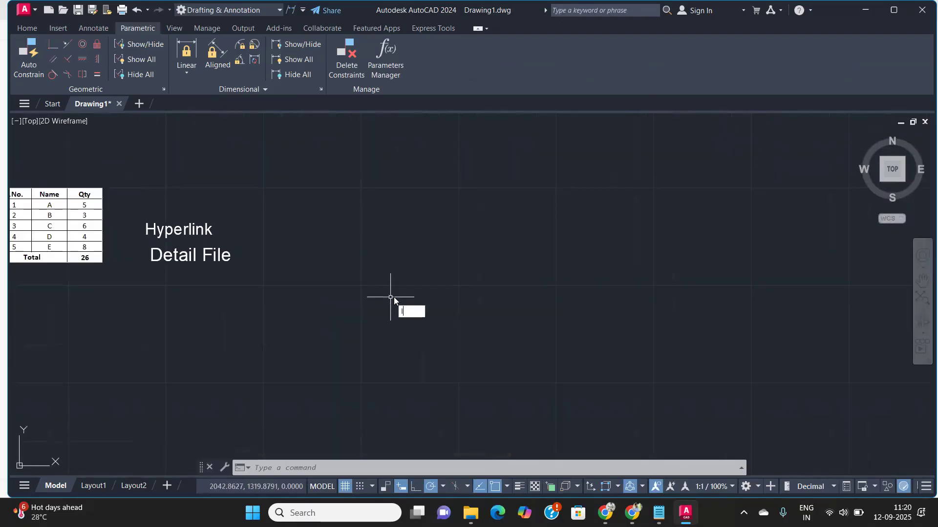
{"action": "type", "text": "l"}
{"action": "key", "text": "Return"}
{"action": "left_click", "coordinate": [416, 233]}
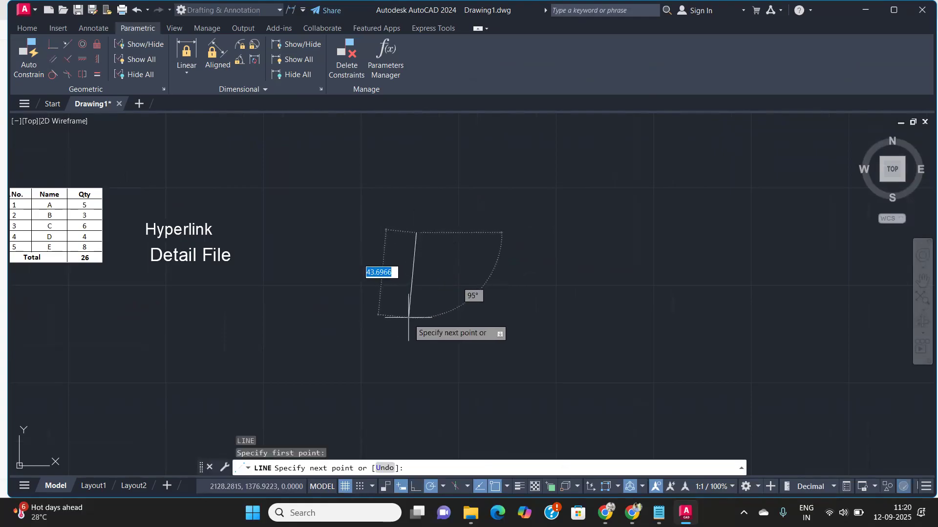
{"action": "left_click", "coordinate": [382, 300]}
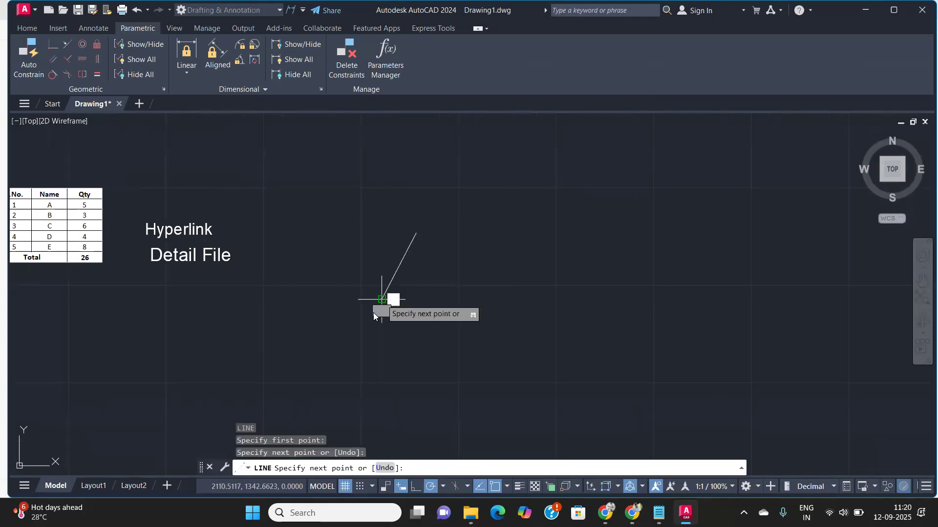
{"action": "key", "text": "Return"}
- Draw a second, longer and gently rising line below the first one, leaving a gap between their nearest ends
{"action": "key", "text": "Return"}
{"action": "left_click", "coordinate": [387, 338]}
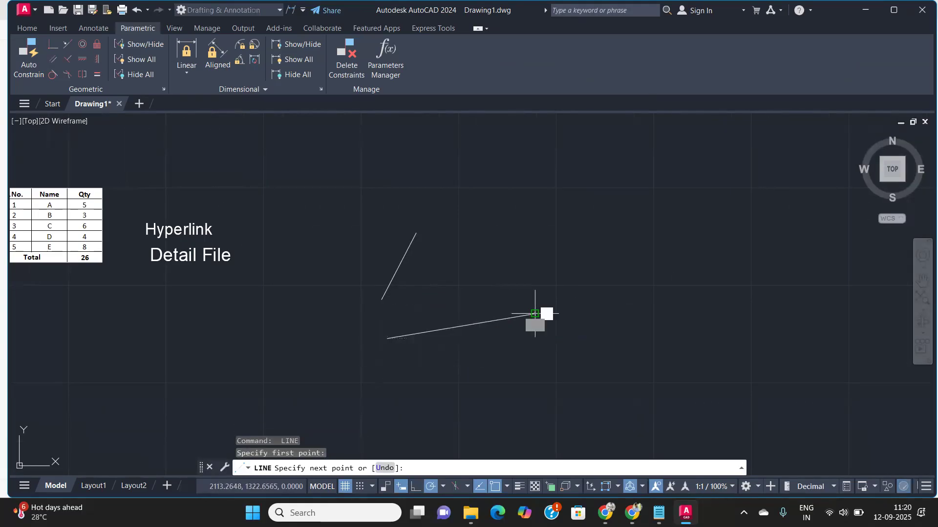
{"action": "left_click", "coordinate": [535, 314]}
{"action": "key", "text": "Return"}
- Apply a coincident constraint from the steep line's lower endpoint to the left endpoint of the gently rising line
{"action": "scroll", "coordinate": [366, 311], "scroll_direction": "up", "scroll_amount": 2}
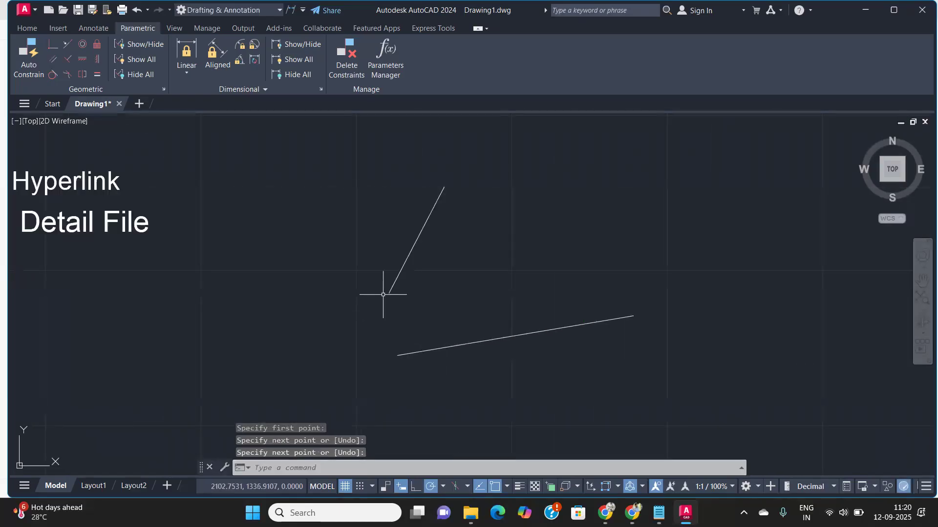
{"action": "left_click", "coordinate": [52, 46]}
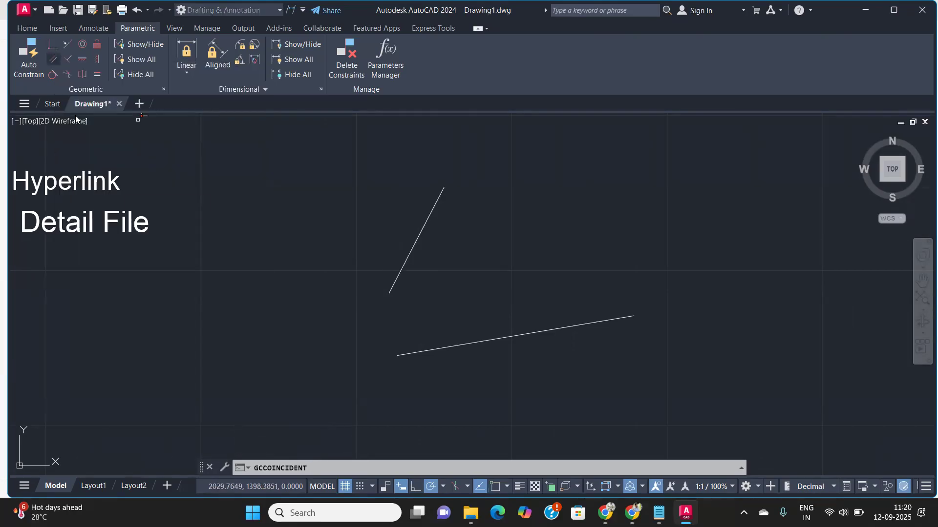
{"action": "left_click", "coordinate": [389, 293]}
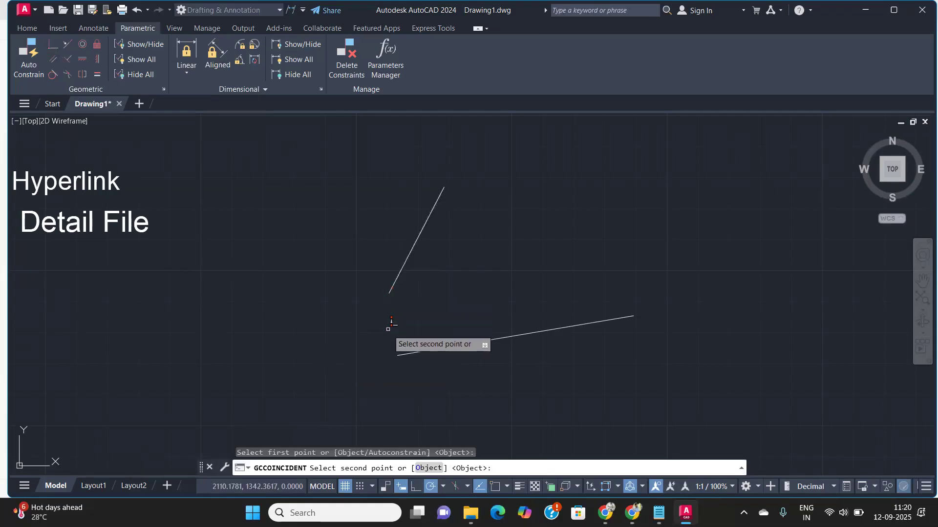
{"action": "left_click", "coordinate": [398, 355]}
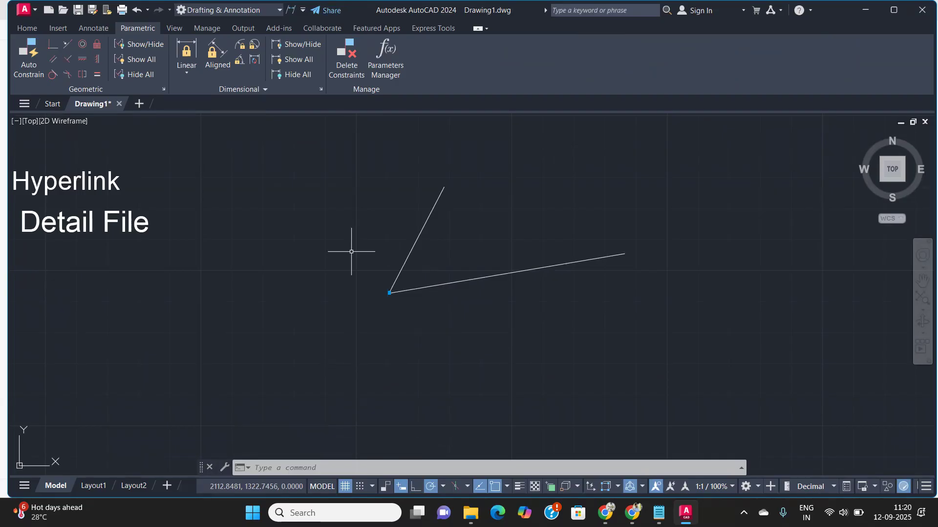
- Draw a four-line rectangle about 96 units wide beyond the joined lines, running its last side slightly below the starting corner
{"action": "scroll", "coordinate": [374, 282], "scroll_direction": "down", "scroll_amount": 2}
{"action": "middle_click_drag", "start_coordinate": [626, 325], "coordinate": [492, 363]}
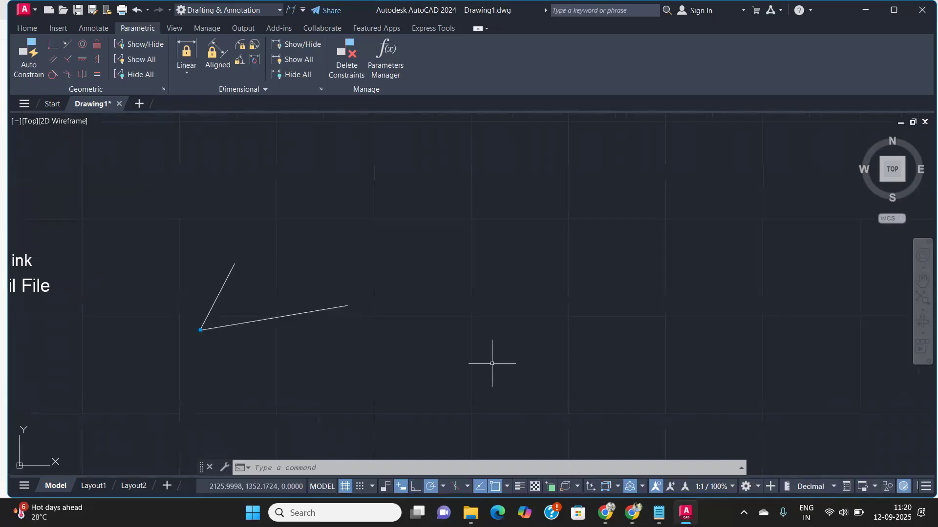
{"action": "key", "text": "Return"}
{"action": "left_click", "coordinate": [546, 369]}
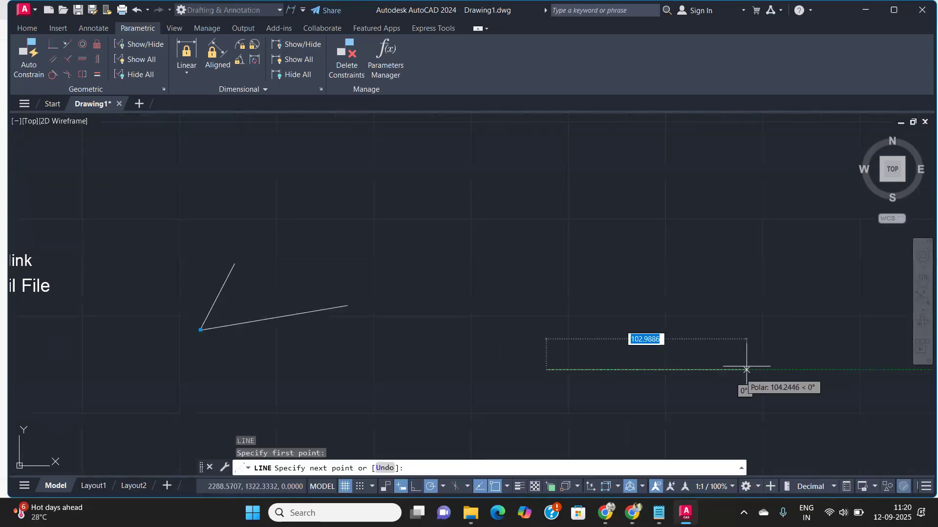
{"action": "left_click", "coordinate": [734, 370]}
{"action": "left_click", "coordinate": [734, 245]}
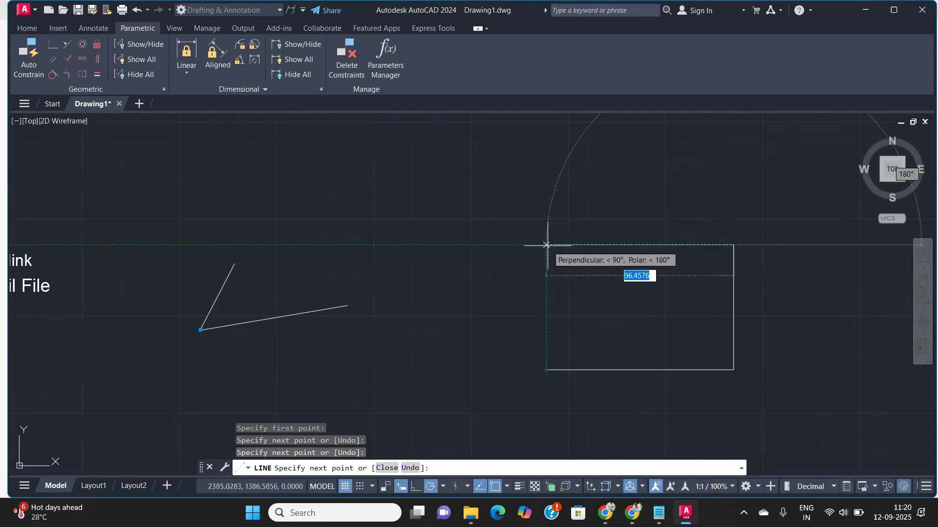
{"action": "left_click", "coordinate": [546, 245]}
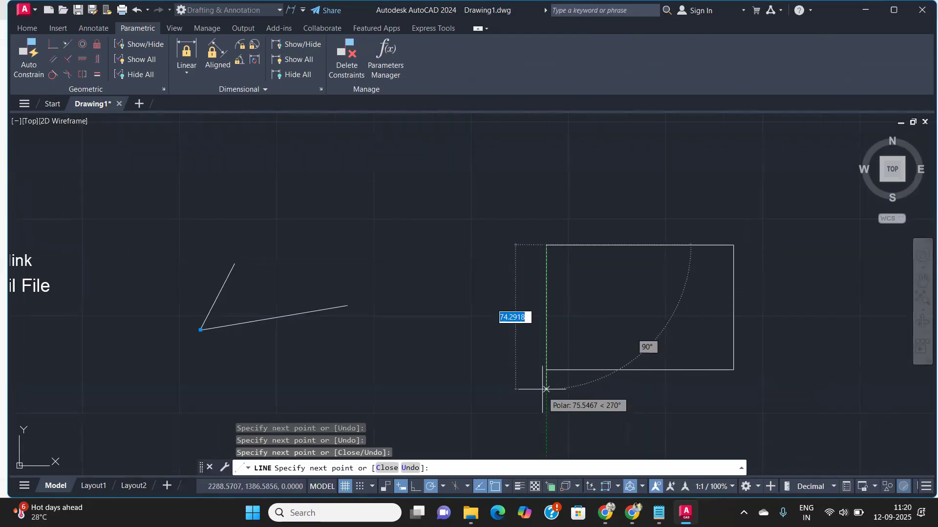
{"action": "left_click", "coordinate": [546, 387]}
{"action": "key", "text": "Return"}
- Apply a coincident constraint from the rectangle's bottom line's left endpoint to the overshooting left side's lower endpoint
{"action": "scroll", "coordinate": [551, 387], "scroll_direction": "up", "scroll_amount": 2}
{"action": "middle_click_drag", "start_coordinate": [551, 381], "coordinate": [521, 381]}
{"action": "left_click", "coordinate": [49, 44]}
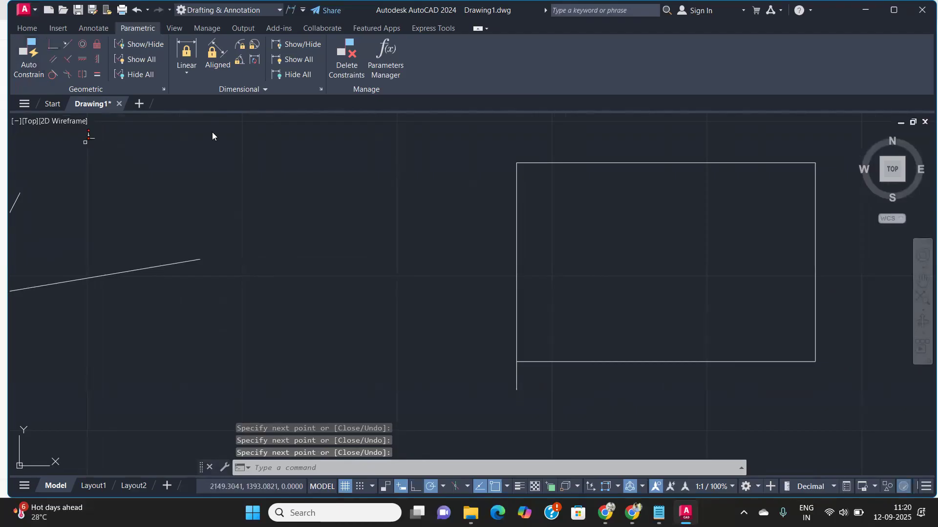
{"action": "scroll", "coordinate": [543, 389], "scroll_direction": "up", "scroll_amount": 3}
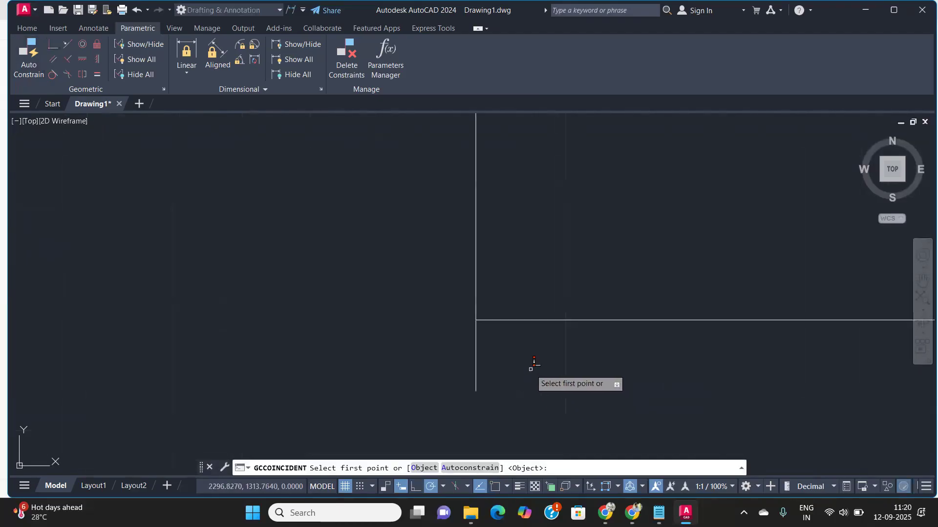
{"action": "left_click", "coordinate": [488, 319]}
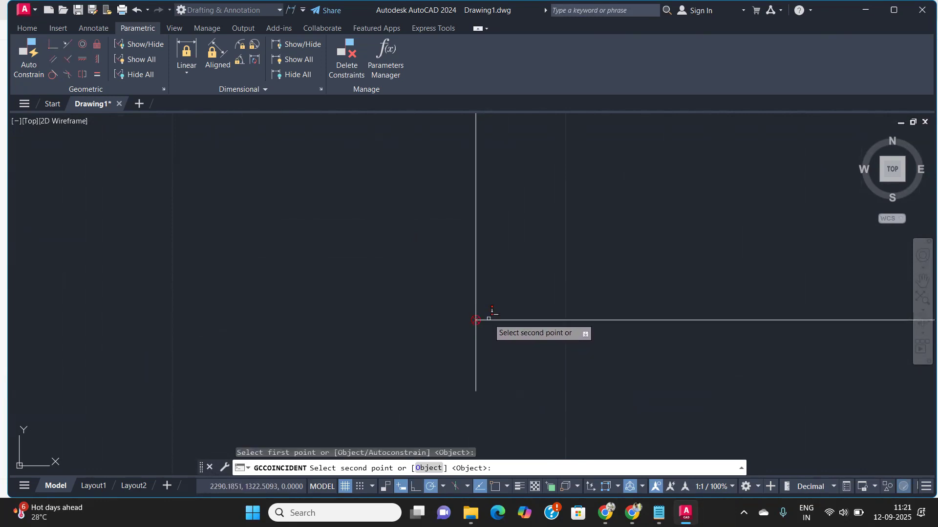
{"action": "scroll", "coordinate": [484, 361], "scroll_direction": "down", "scroll_amount": 3}
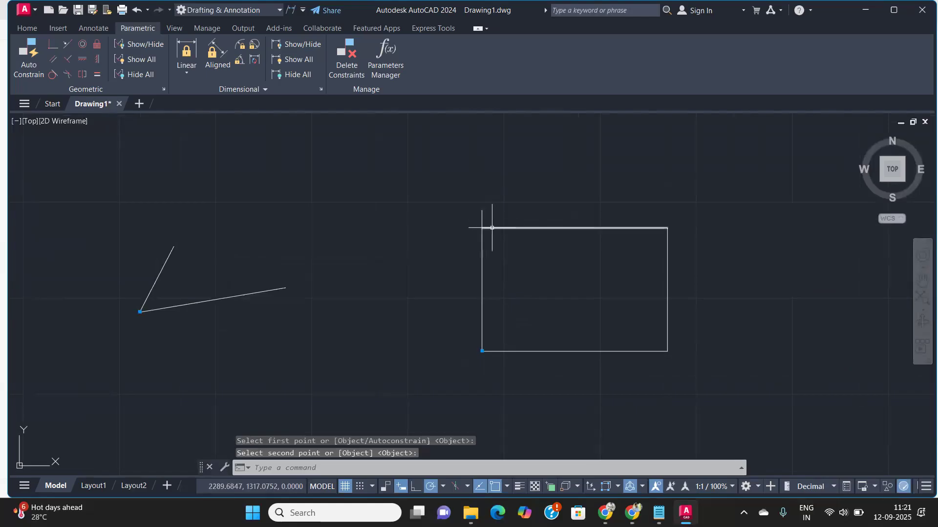
{"action": "scroll", "coordinate": [488, 342], "scroll_direction": "up", "scroll_amount": 2}
{"action": "scroll", "coordinate": [475, 316], "scroll_direction": "down", "scroll_amount": 2}
- Trim the part of the rectangle's left side that projects above the top edge
{"action": "middle_click_drag", "start_coordinate": [481, 310], "coordinate": [315, 276]}
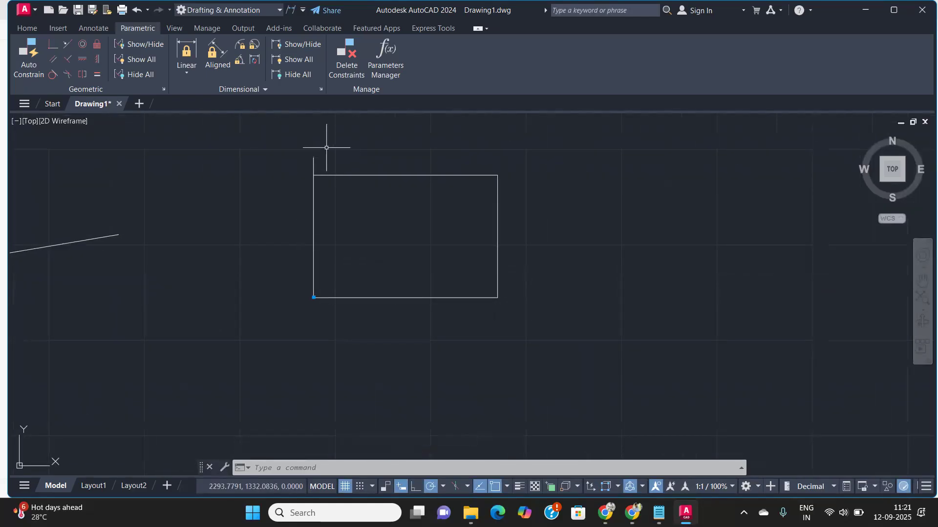
{"action": "key", "text": "Return"}
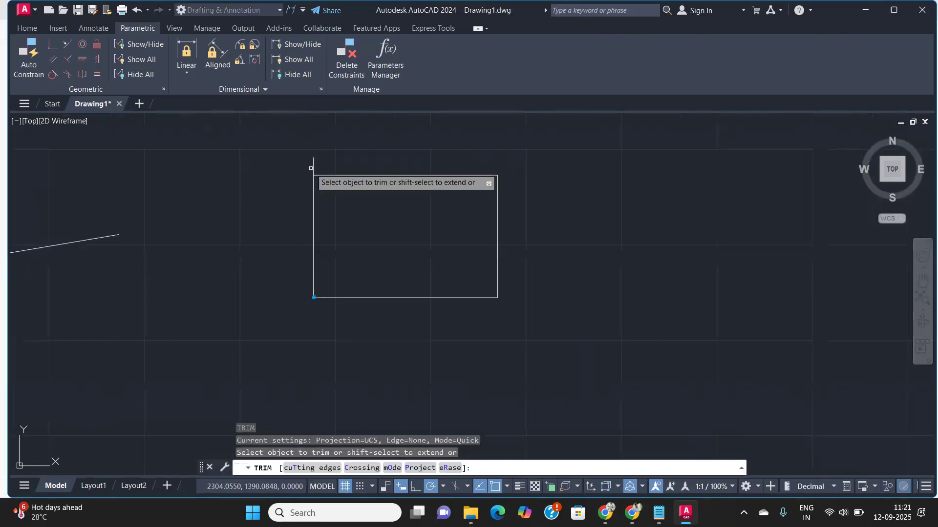
{"action": "key", "text": "Return"}
{"action": "middle_click_drag", "start_coordinate": [409, 244], "coordinate": [337, 268]}
{"action": "scroll", "coordinate": [272, 320], "scroll_direction": "up", "scroll_amount": 3}
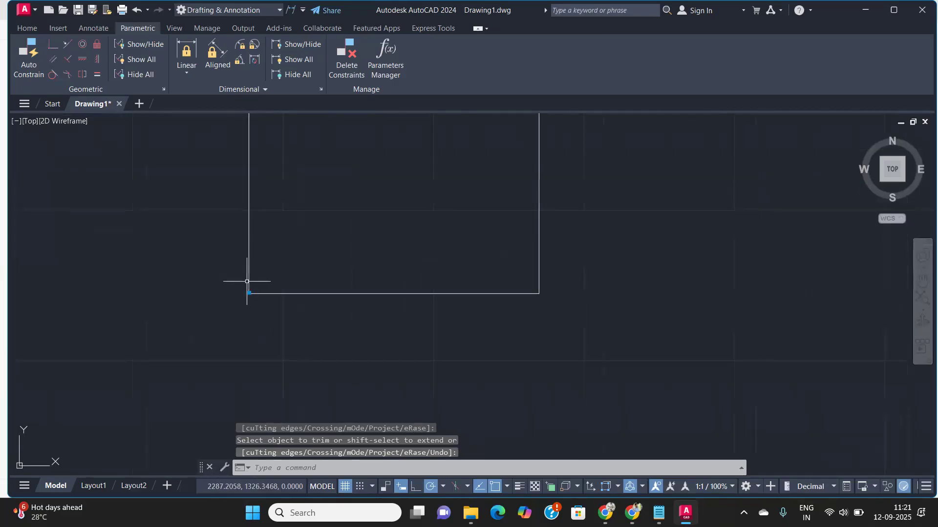
- Draw a gently rising line in the empty area below the two joined lines
{"action": "middle_click_drag", "start_coordinate": [109, 247], "coordinate": [448, 268]}
{"action": "scroll", "coordinate": [193, 215], "scroll_direction": "down", "scroll_amount": 2}
{"action": "middle_click_drag", "start_coordinate": [274, 236], "coordinate": [433, 212]}
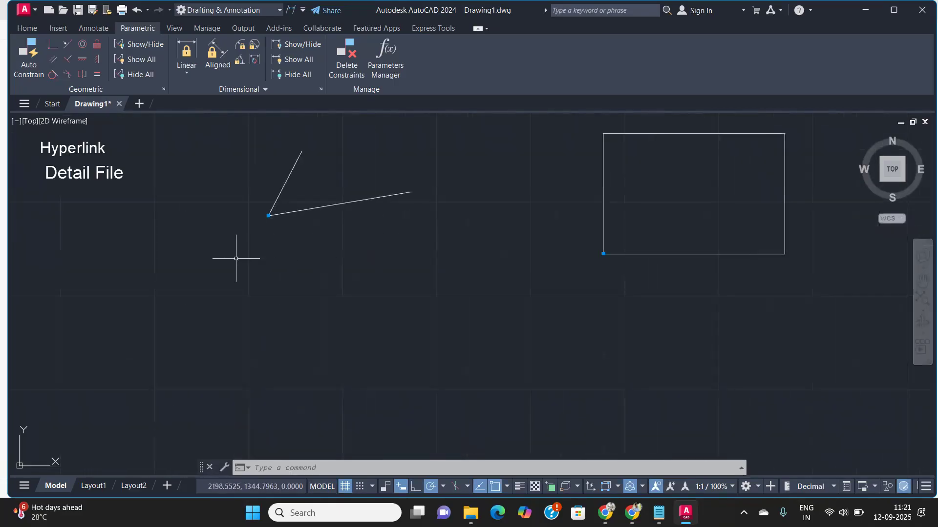
{"action": "middle_click_drag", "start_coordinate": [241, 243], "coordinate": [274, 216]}
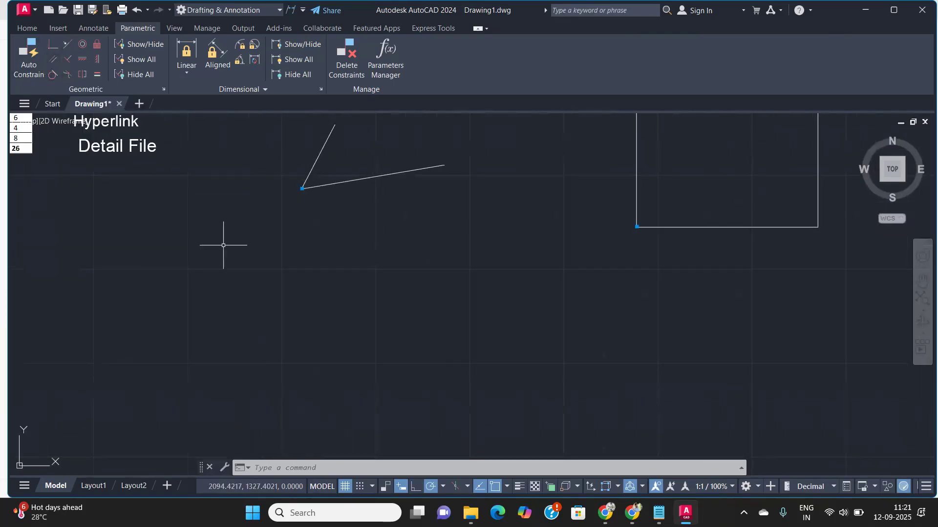
{"action": "key", "text": "Return"}
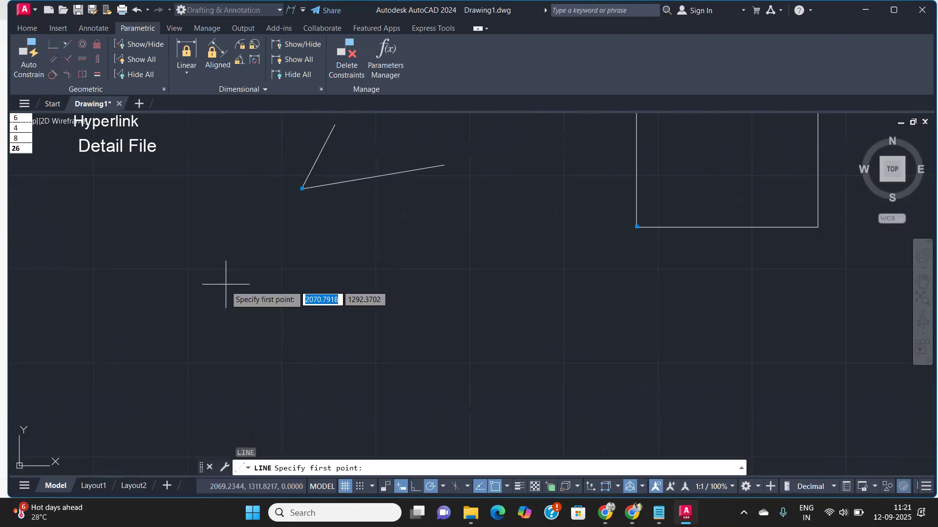
{"action": "left_click", "coordinate": [214, 297]}
{"action": "left_click", "coordinate": [380, 260]}
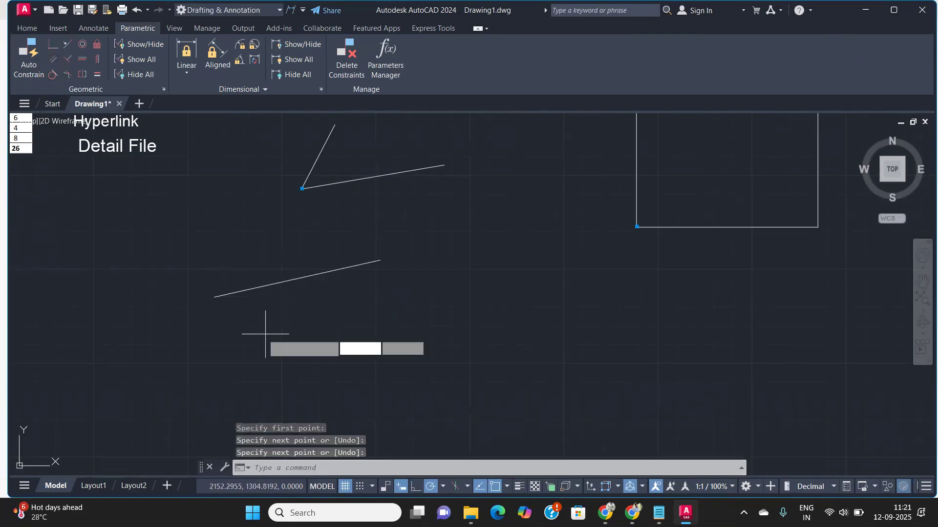
{"action": "key", "text": "Return"}
- Draw a horizontal line of similar length just below the new rising line
{"action": "key", "text": "Return"}
{"action": "left_click", "coordinate": [217, 325]}
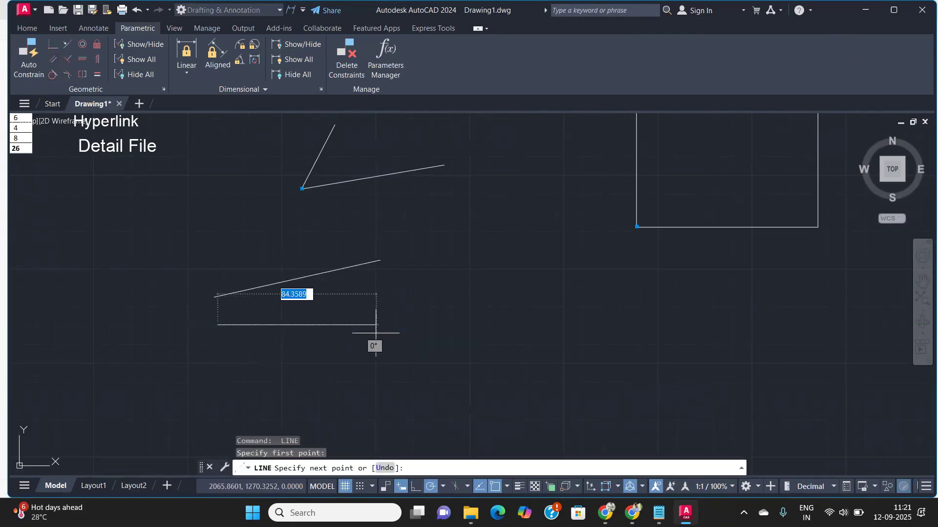
{"action": "left_click", "coordinate": [383, 324]}
{"action": "key", "text": "Return"}
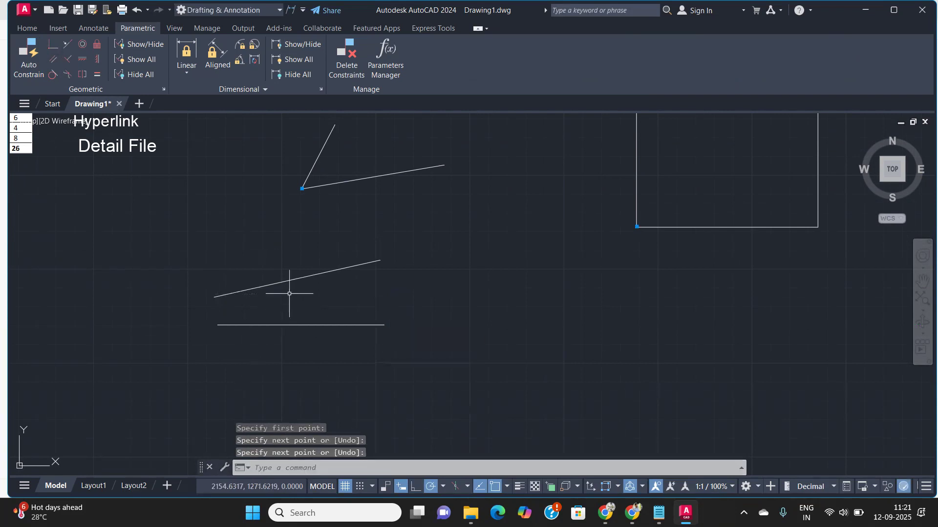
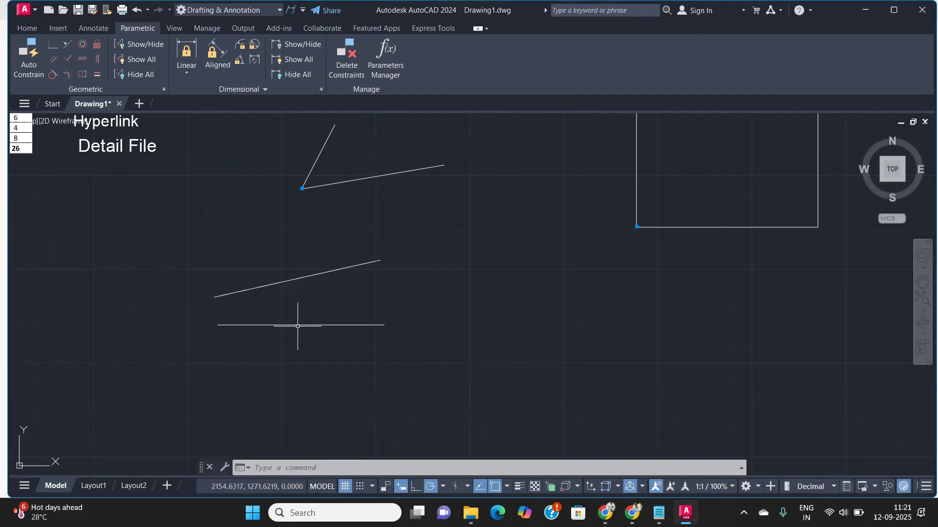
- Apply a parallel constraint with the rising line as first object and the horizontal line as second
{"action": "left_click", "coordinate": [53, 59]}
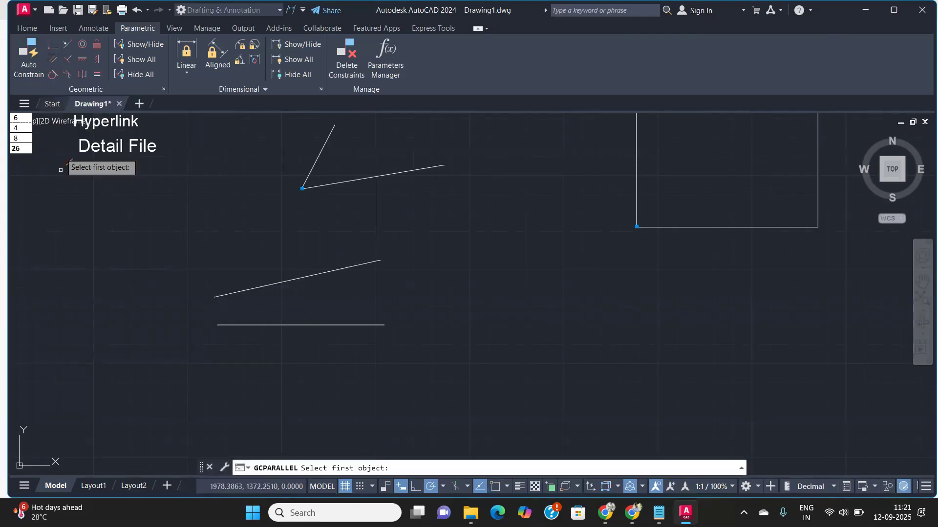
{"action": "left_click", "coordinate": [288, 281]}
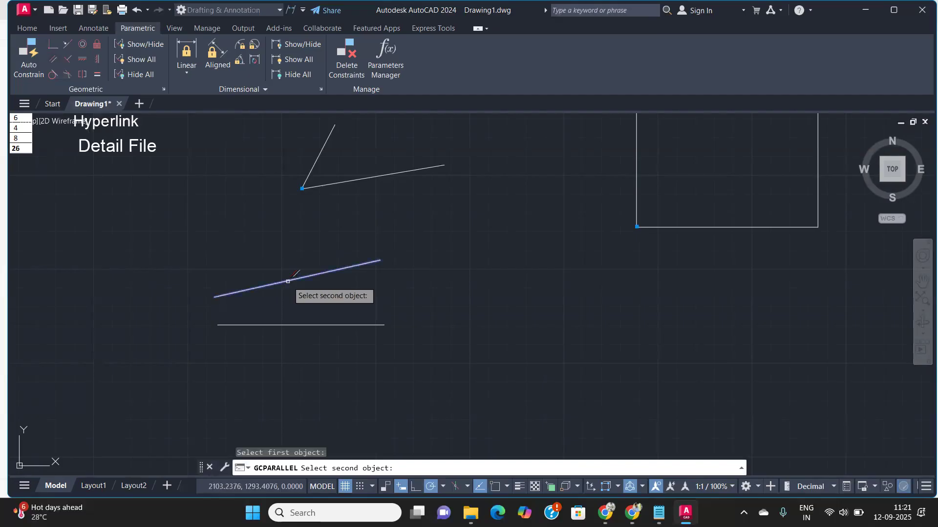
{"action": "left_click", "coordinate": [304, 325]}
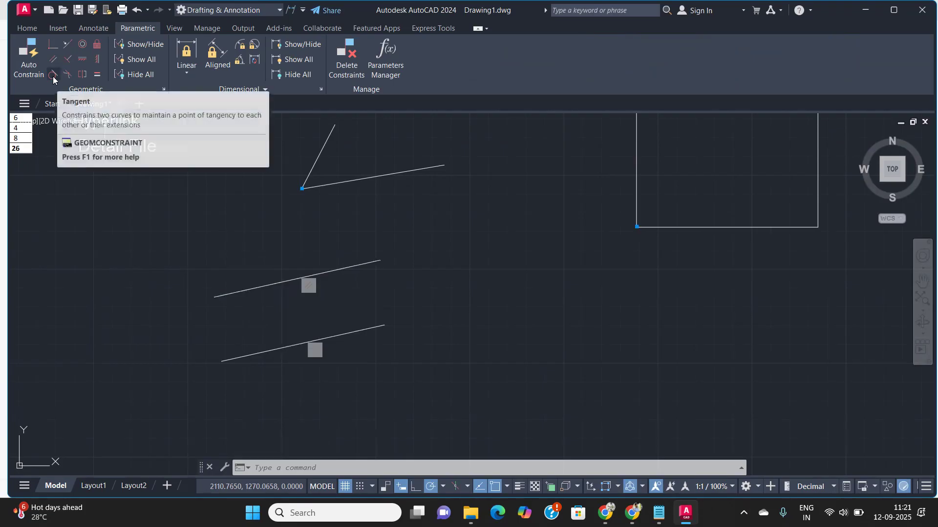
- Draw a circle with a radius of about 35 units beside the parallel lines, below the rectangle
{"action": "scroll", "coordinate": [384, 298], "scroll_direction": "down", "scroll_amount": 2}
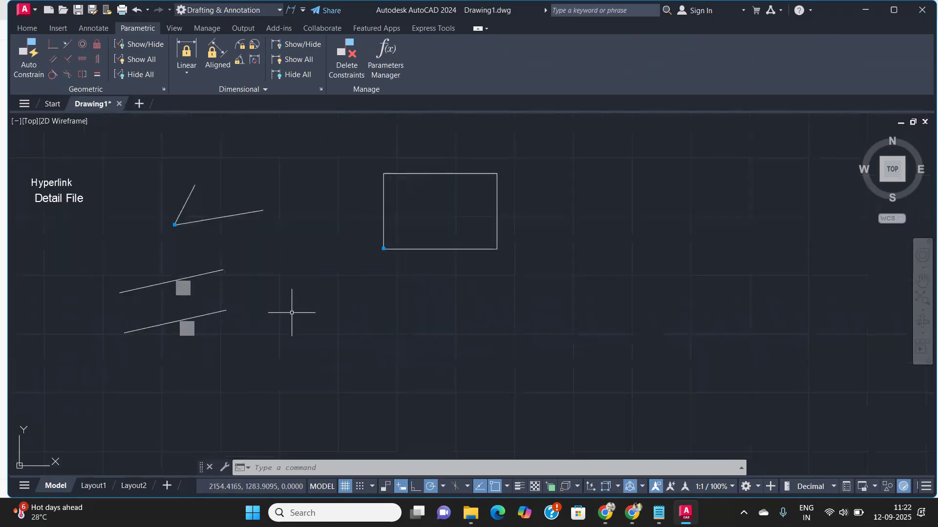
{"action": "type", "text": "c"}
{"action": "key", "text": "Return"}
{"action": "left_click", "coordinate": [341, 348]}
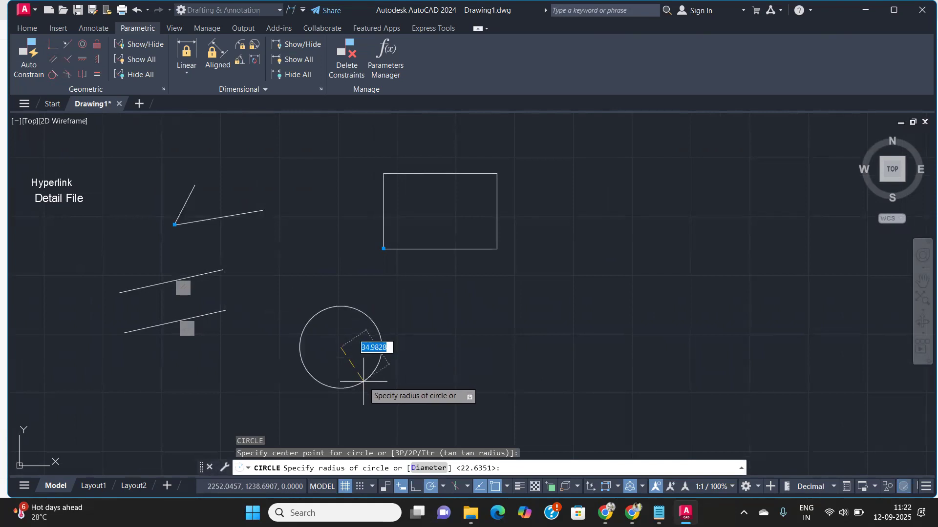
{"action": "left_click", "coordinate": [382, 347]}
- Draw a slanted line rising across the upper part of the circle, with both ends outside it
{"action": "type", "text": "l"}
{"action": "key", "text": "Return"}
{"action": "left_click", "coordinate": [250, 345]}
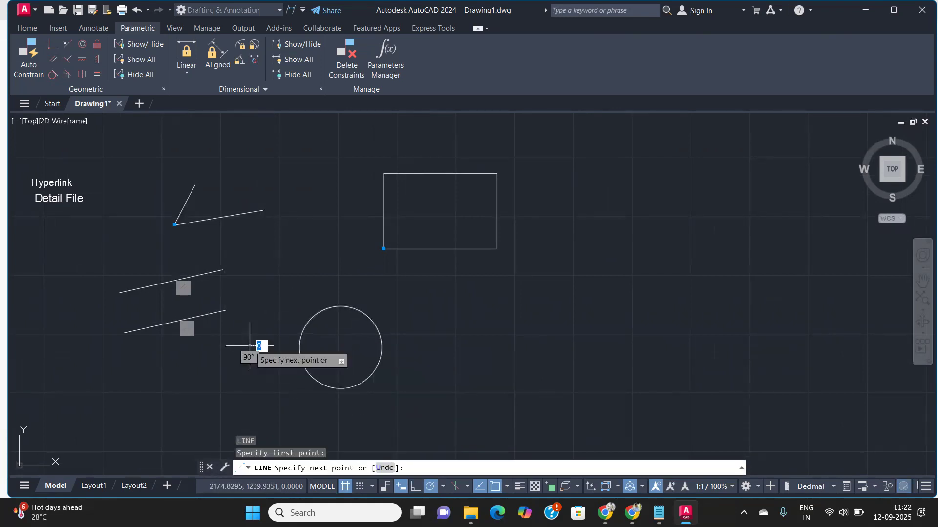
{"action": "left_click", "coordinate": [382, 292]}
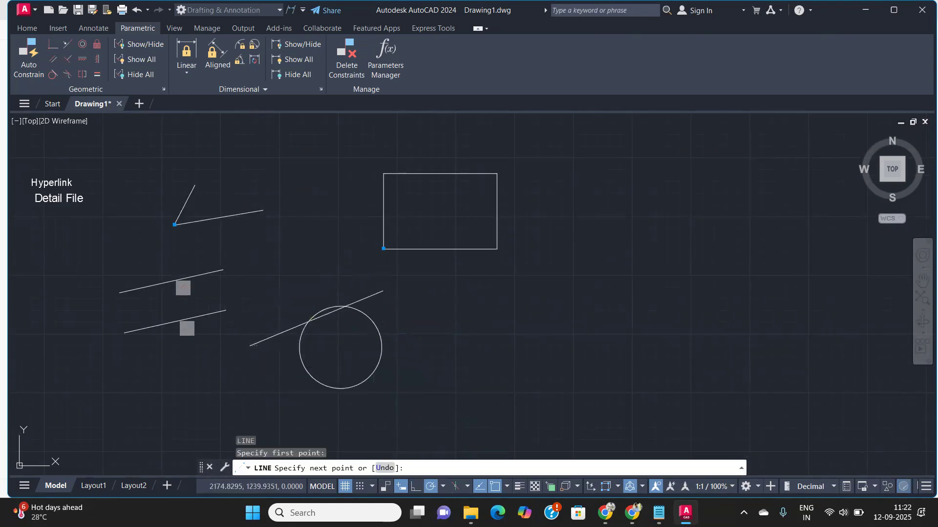
{"action": "key", "text": "Return"}
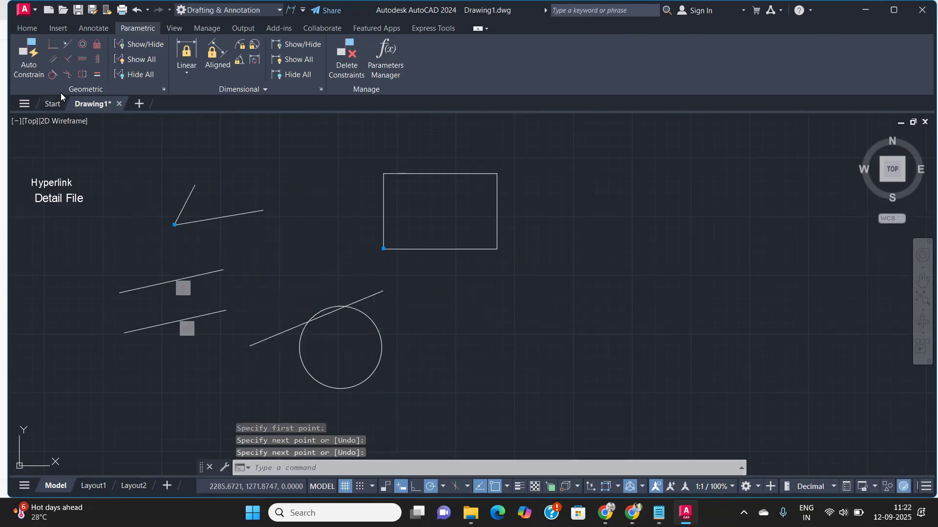
- Apply a tangent constraint with the circle as first object and the slanted line crossing it as second
{"action": "left_click", "coordinate": [53, 76]}
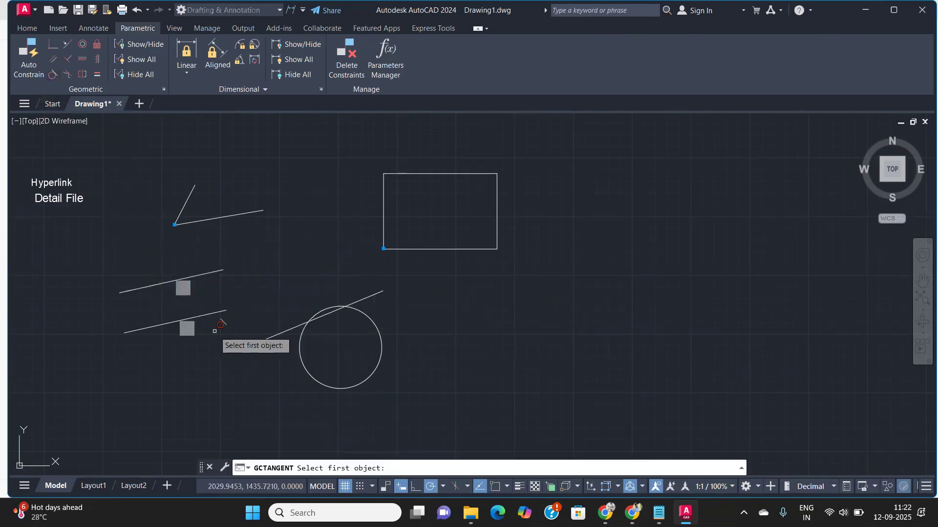
{"action": "left_click", "coordinate": [321, 315]}
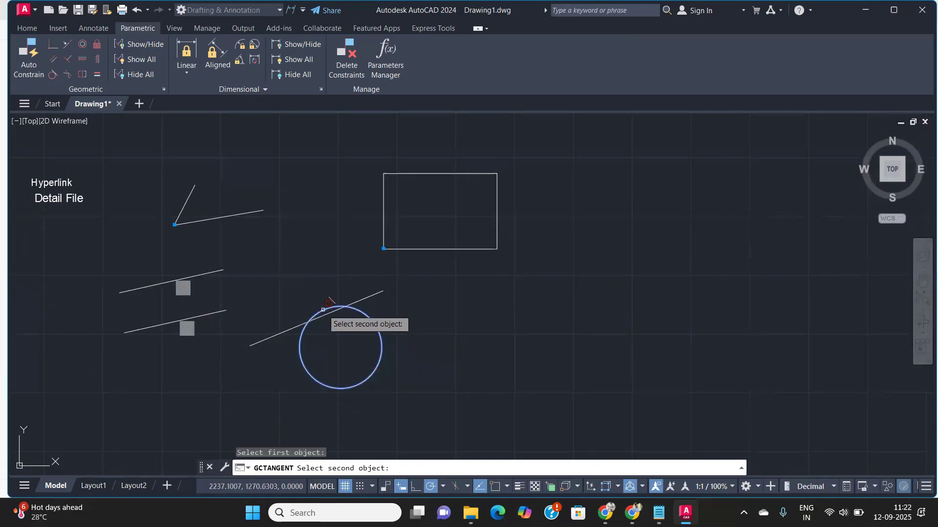
{"action": "left_click", "coordinate": [331, 309]}
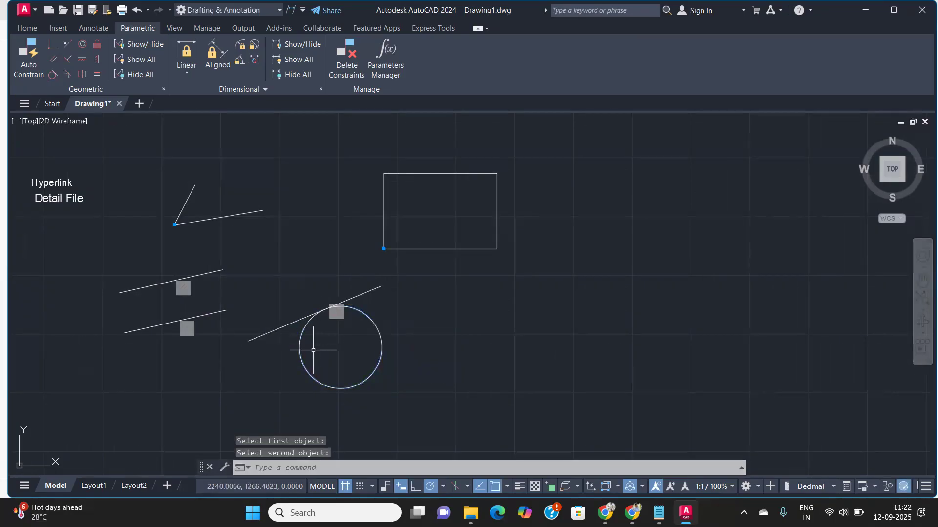
{"action": "scroll", "coordinate": [321, 306], "scroll_direction": "up", "scroll_amount": 5}
{"action": "scroll", "coordinate": [321, 304], "scroll_direction": "down", "scroll_amount": 5}
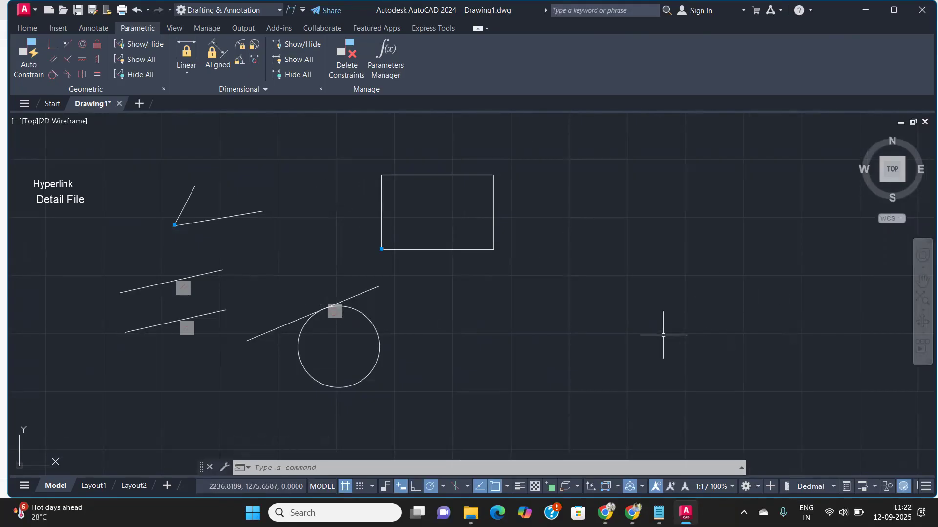
- Draw a smaller circle in the empty area to the right of the rectangle
{"action": "type", "text": "c"}
{"action": "key", "text": "Return"}
{"action": "left_click", "coordinate": [614, 267]}
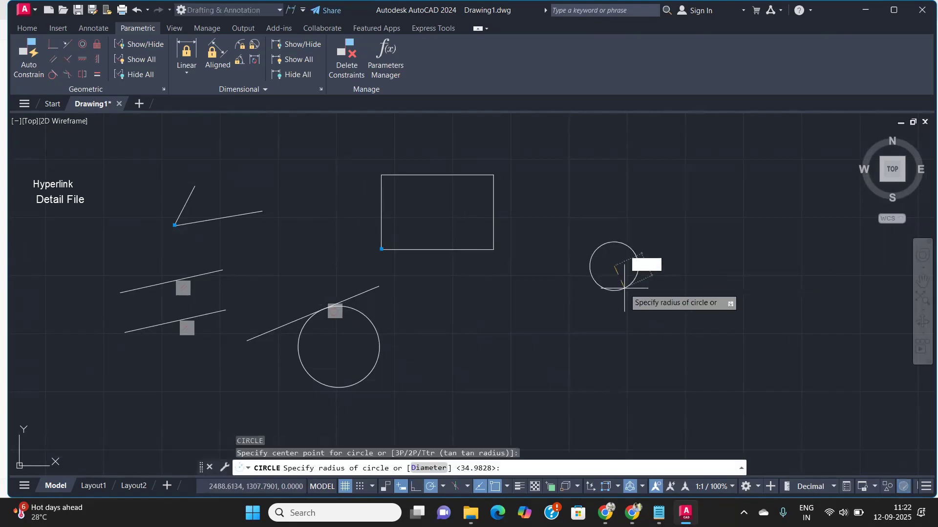
- Copy the small circle from its center to a point about 139 units horizontally to the right
{"action": "left_click", "coordinate": [644, 298]}
{"action": "left_click", "coordinate": [621, 280]}
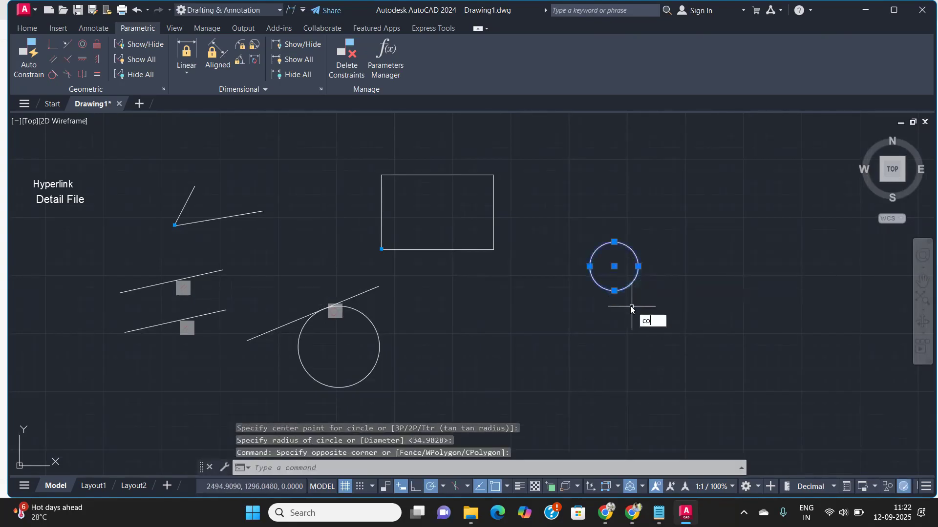
{"action": "key", "text": "Return"}
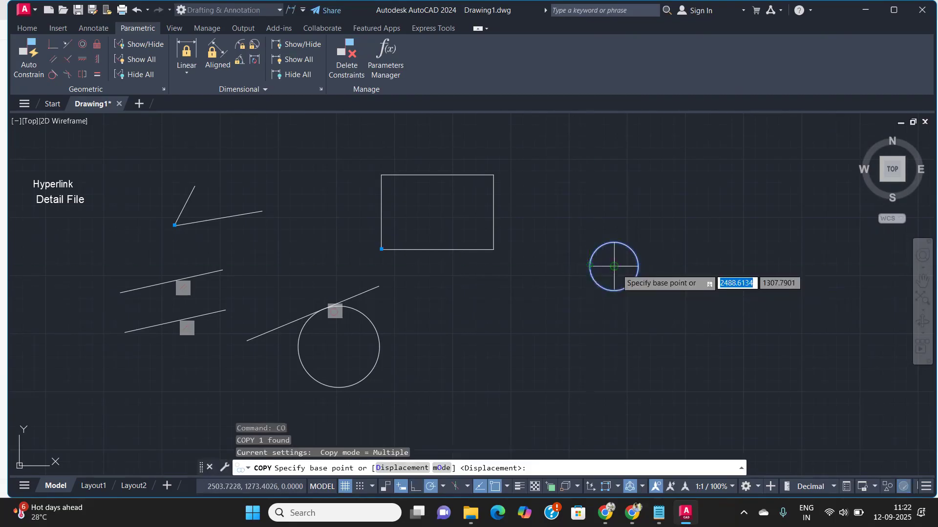
{"action": "left_click", "coordinate": [614, 267]}
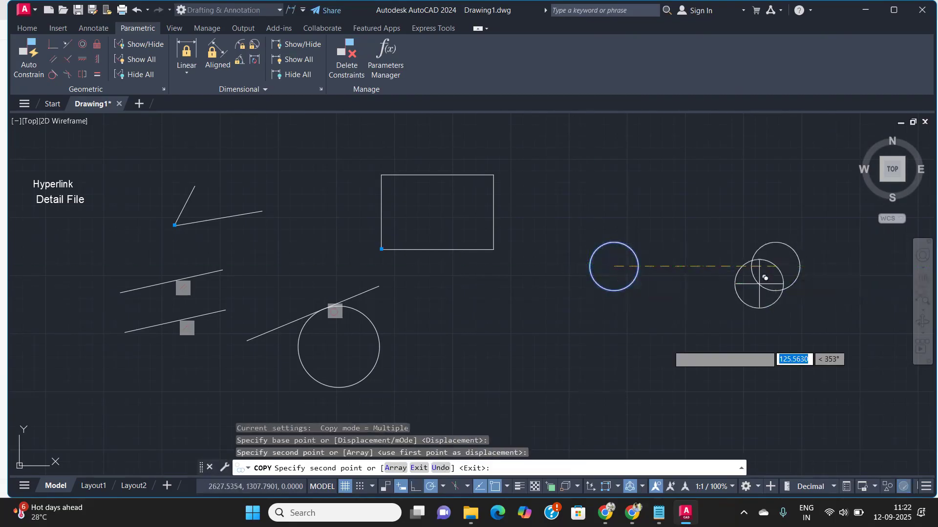
{"action": "key", "text": "Return"}
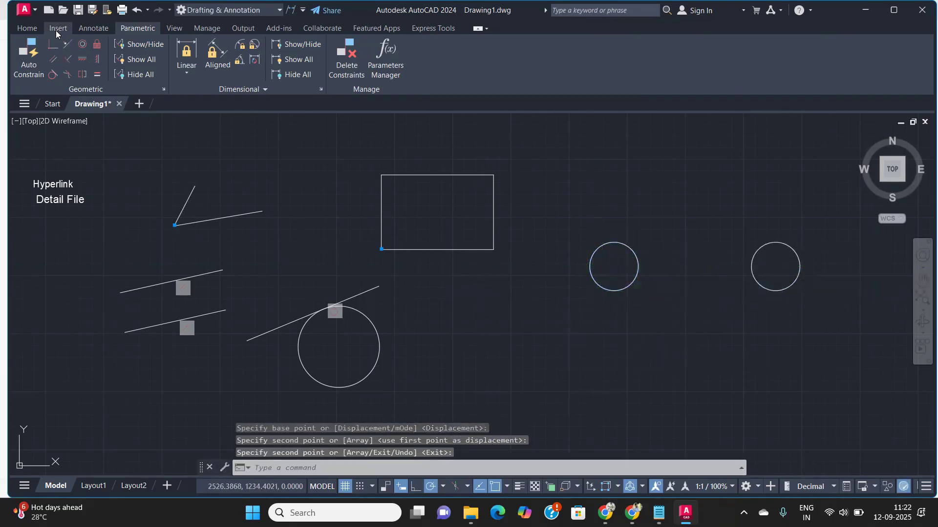
- Draw a three-point arc sagging between the two small circles, from the first circle's upper right to the second's upper left
{"action": "type", "text": "a"}
{"action": "key", "text": "Return"}
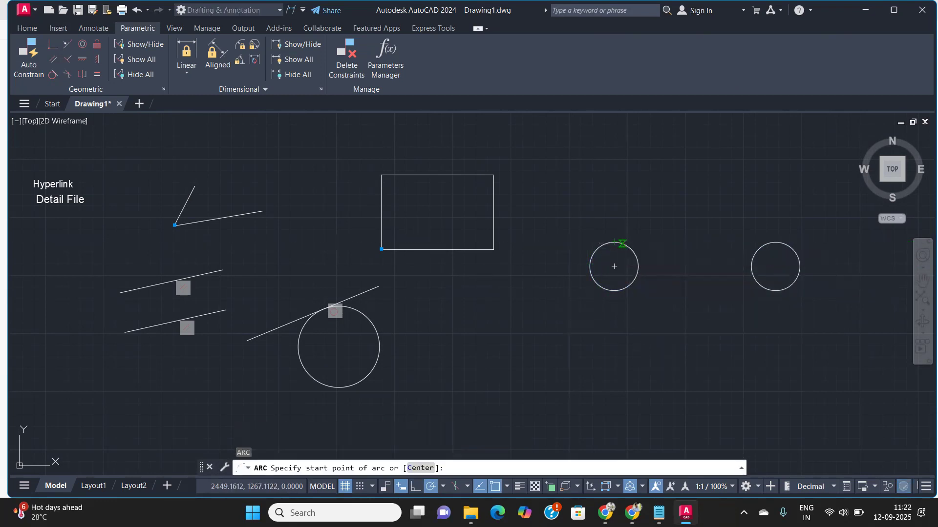
{"action": "left_click", "coordinate": [616, 242]}
{"action": "left_click", "coordinate": [691, 258]}
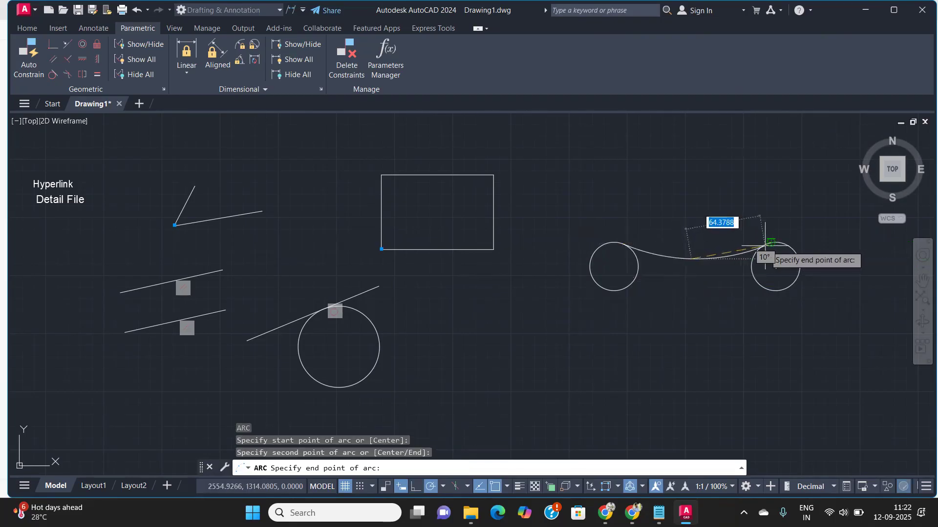
{"action": "left_click", "coordinate": [765, 246]}
{"action": "key", "text": "Return"}
{"action": "scroll", "coordinate": [674, 266], "scroll_direction": "up", "scroll_amount": 4}
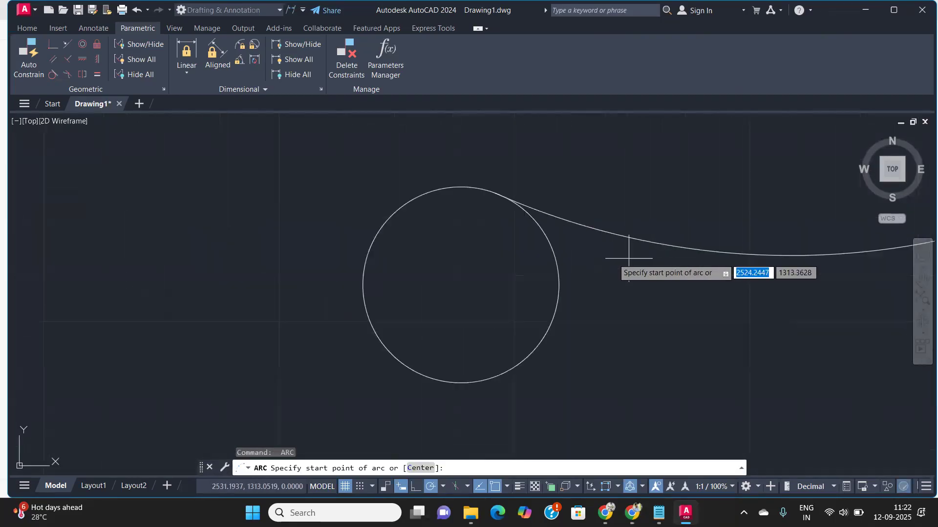
- Apply a tangent constraint between the left circle of the two-circle figure and the connecting arc
{"action": "scroll", "coordinate": [535, 239], "scroll_direction": "down", "scroll_amount": 2}
{"action": "scroll", "coordinate": [551, 236], "scroll_direction": "down", "scroll_amount": 4}
{"action": "scroll", "coordinate": [573, 301], "scroll_direction": "up", "scroll_amount": 4}
{"action": "scroll", "coordinate": [572, 301], "scroll_direction": "down", "scroll_amount": 4}
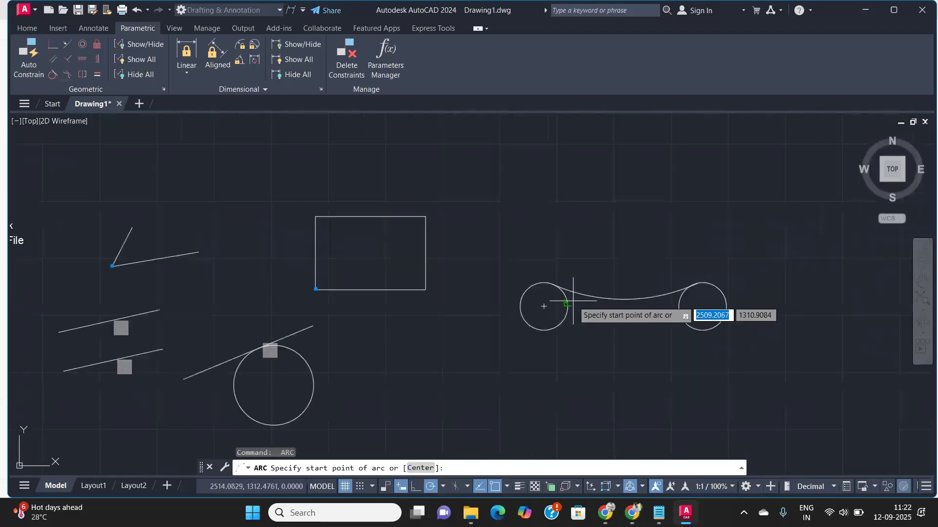
{"action": "left_click", "coordinate": [52, 74]}
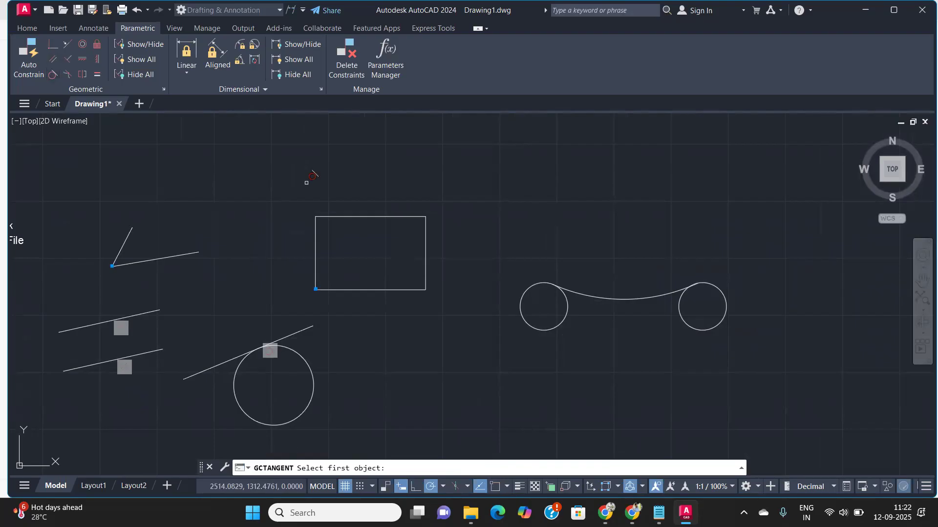
{"action": "scroll", "coordinate": [513, 274], "scroll_direction": "up", "scroll_amount": 4}
{"action": "left_click", "coordinate": [585, 298]}
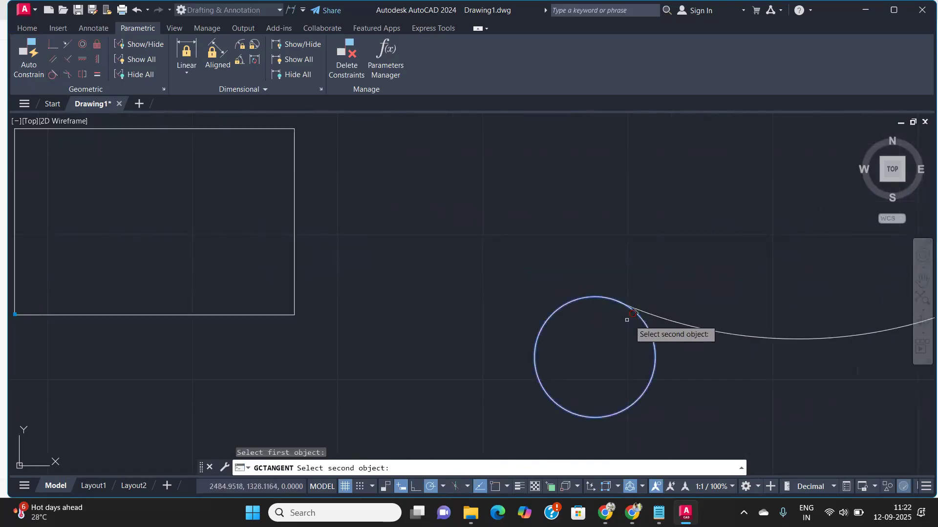
{"action": "left_click", "coordinate": [647, 323]}
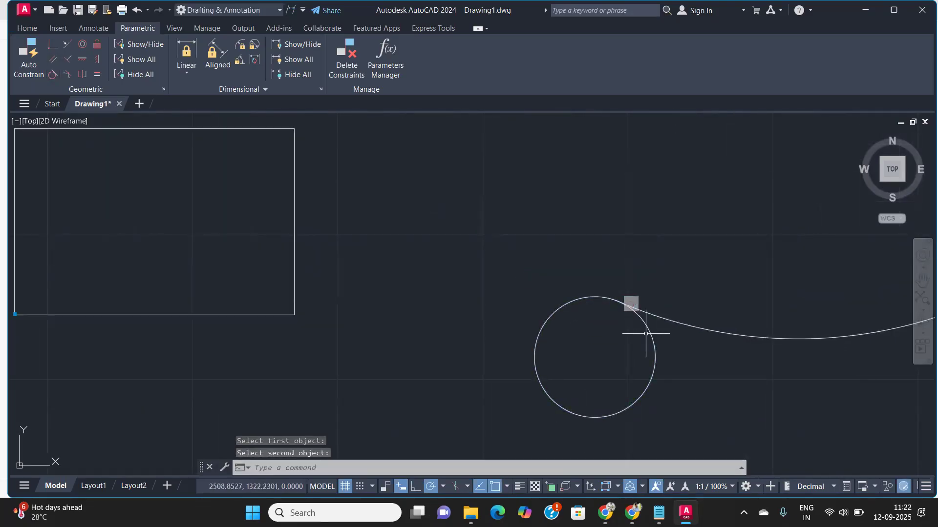
- Apply a tangent constraint between the right circle and the connecting arc
{"action": "scroll", "coordinate": [647, 324], "scroll_direction": "down", "scroll_amount": 4}
{"action": "scroll", "coordinate": [559, 331], "scroll_direction": "up", "scroll_amount": 4}
{"action": "scroll", "coordinate": [559, 331], "scroll_direction": "up", "scroll_amount": 4}
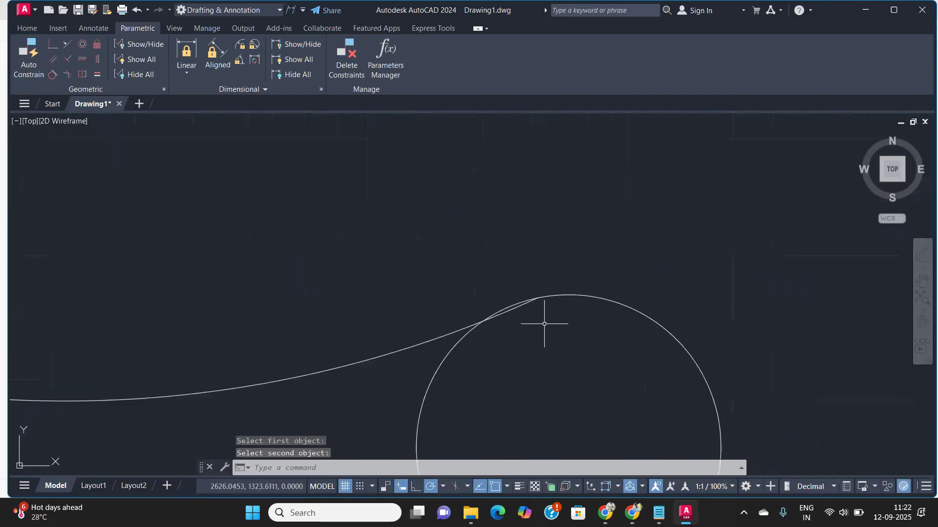
{"action": "left_click", "coordinate": [50, 76]}
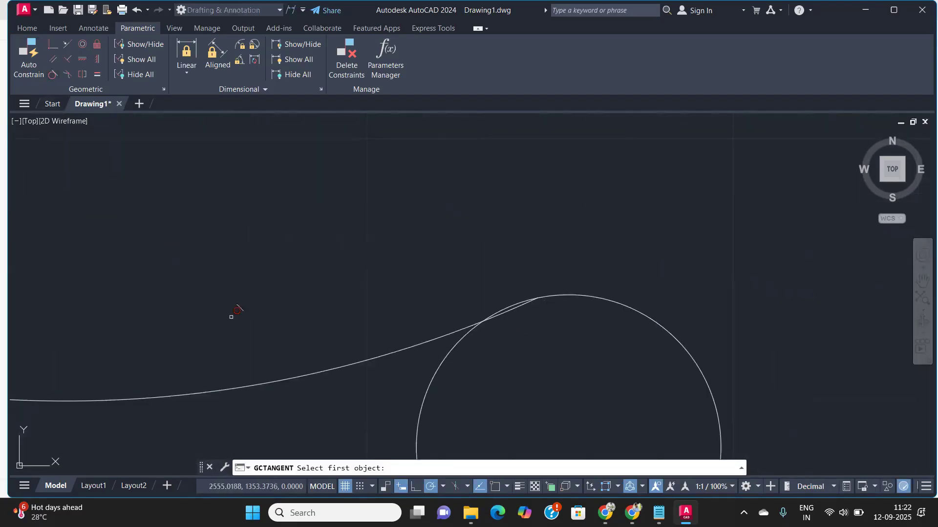
{"action": "left_click", "coordinate": [439, 357]}
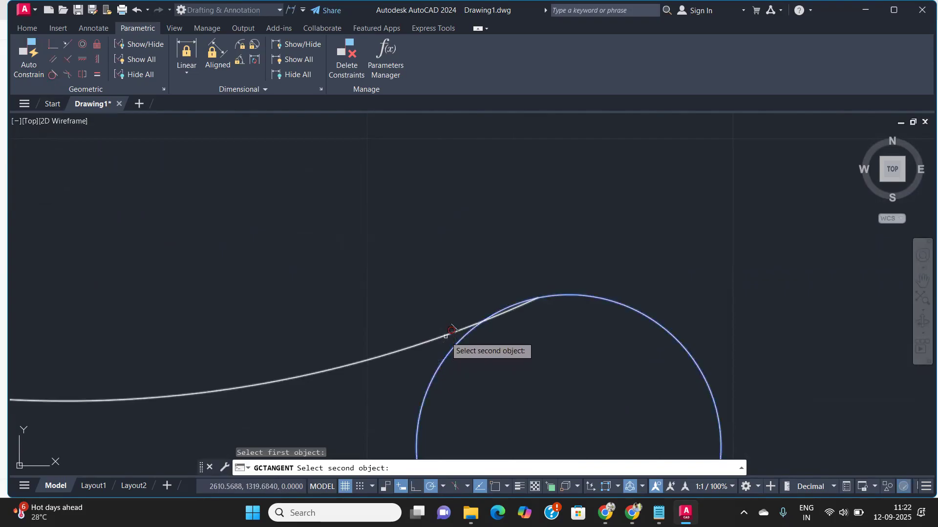
{"action": "left_click", "coordinate": [442, 336]}
- Trim off the short end of the arc that extends past its tangent point on the right circle
{"action": "scroll", "coordinate": [536, 335], "scroll_direction": "down", "scroll_amount": 2}
{"action": "scroll", "coordinate": [532, 327], "scroll_direction": "up", "scroll_amount": 4}
{"action": "scroll", "coordinate": [538, 330], "scroll_direction": "down", "scroll_amount": 4}
{"action": "scroll", "coordinate": [537, 335], "scroll_direction": "up", "scroll_amount": 4}
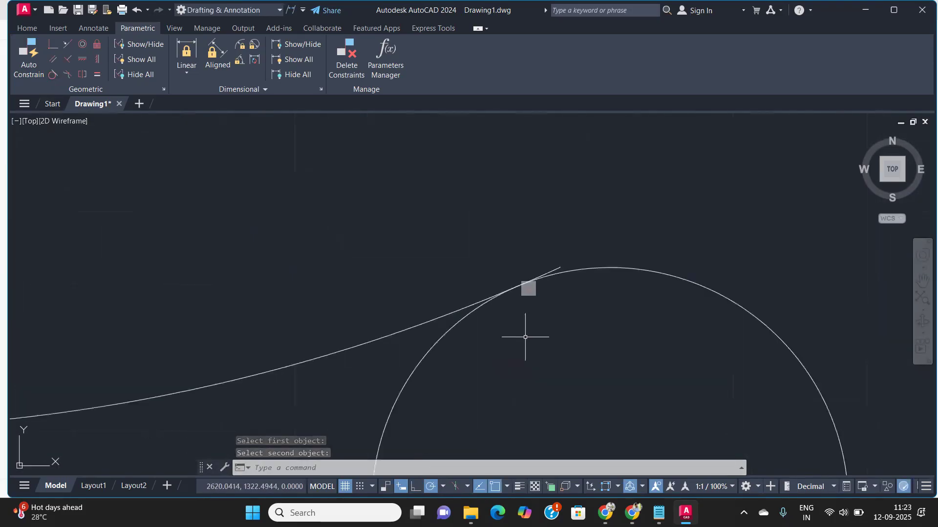
{"action": "type", "text": "tr"}
{"action": "key", "text": "Return"}
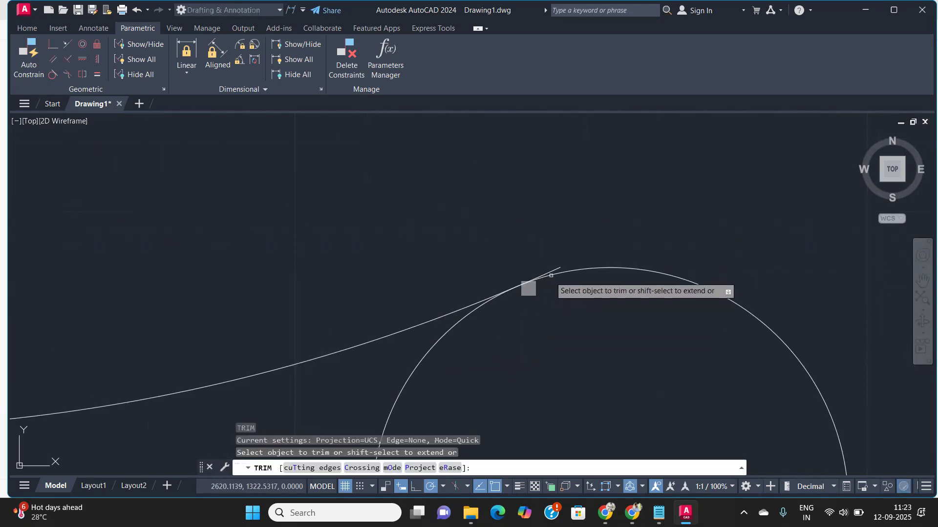
{"action": "left_click", "coordinate": [556, 266]}
{"action": "scroll", "coordinate": [537, 345], "scroll_direction": "down", "scroll_amount": 3}
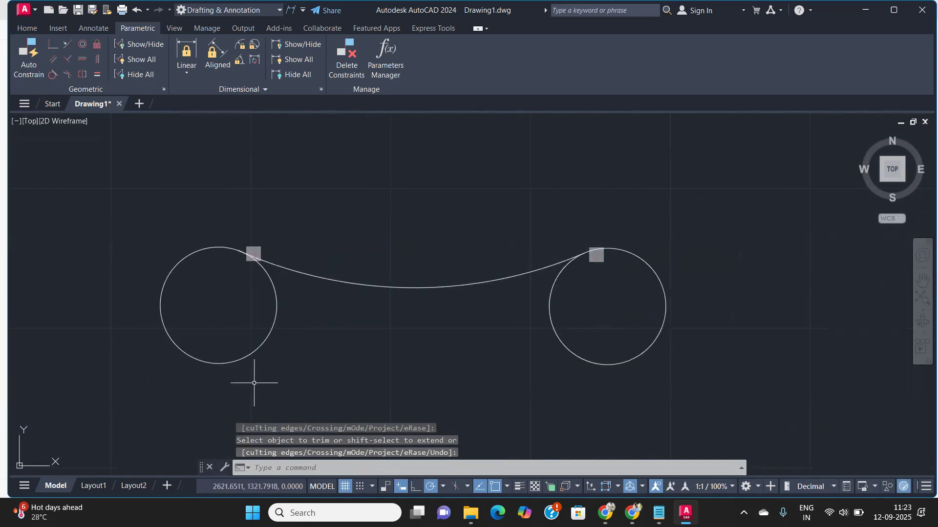
{"action": "key", "text": "Escape"}
- Mirror the connecting arc about the line through both circle centres, keeping the source arc
{"action": "type", "text": "mi"}
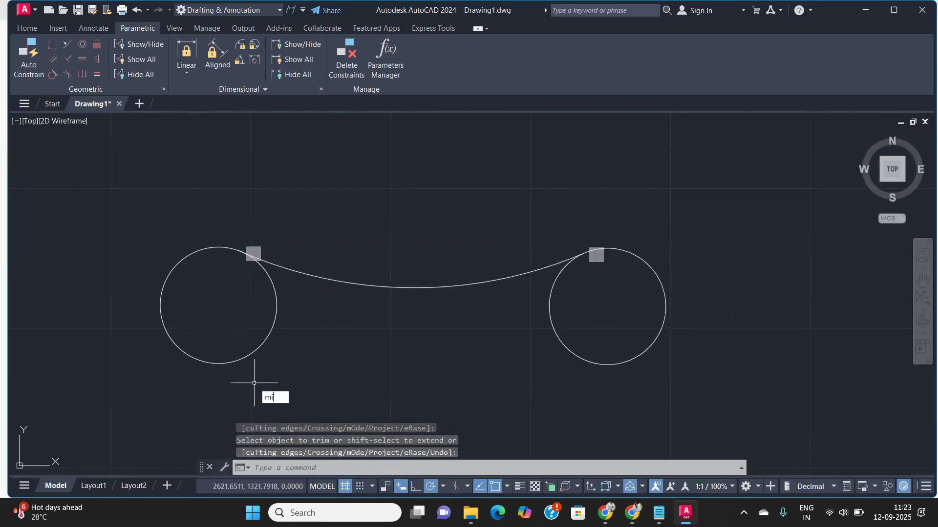
{"action": "key", "text": "Return"}
{"action": "left_click", "coordinate": [394, 285]}
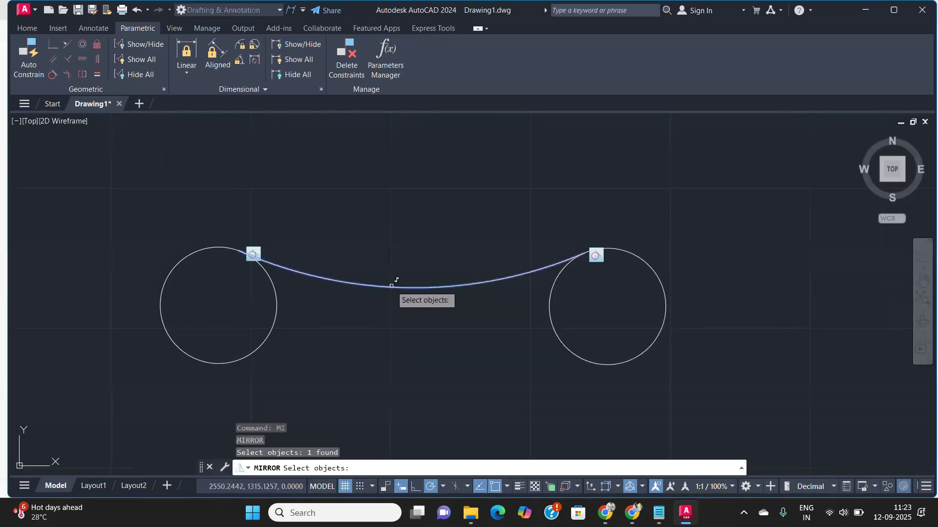
{"action": "key", "text": "Return"}
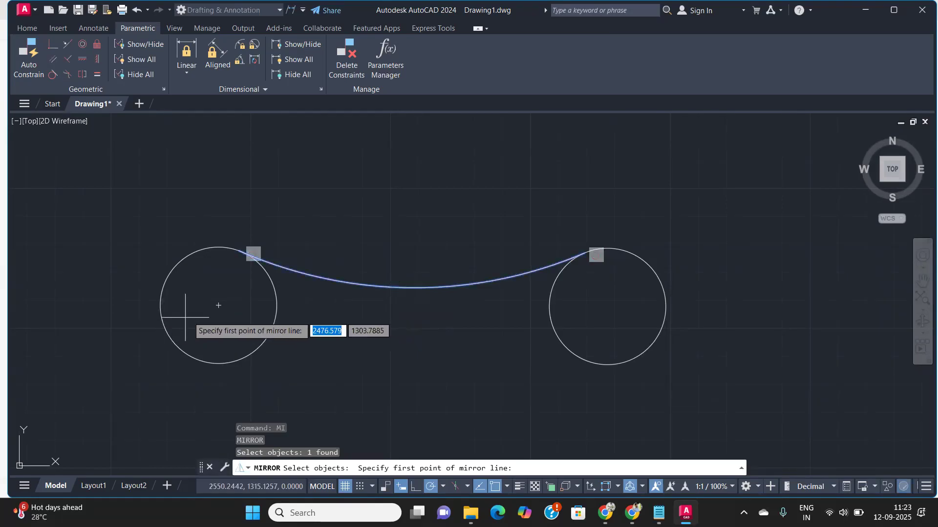
{"action": "left_click", "coordinate": [218, 305]}
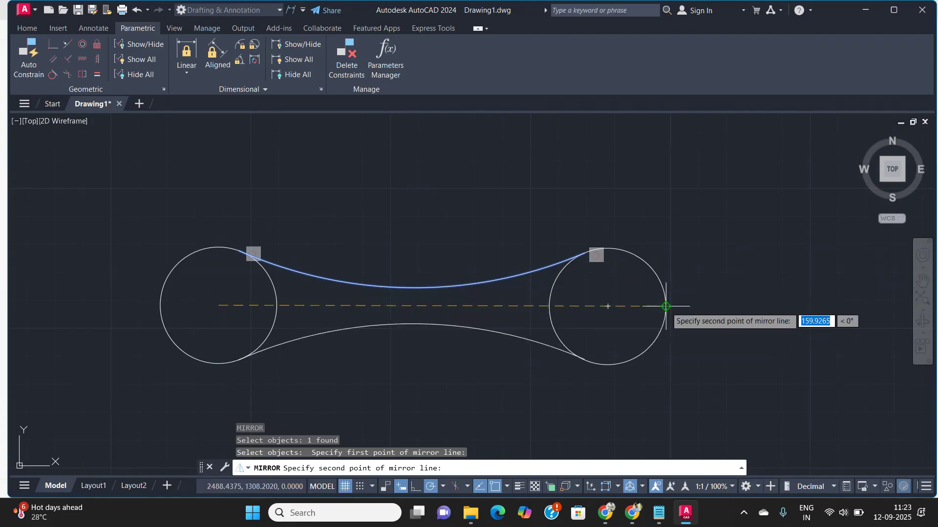
{"action": "left_click", "coordinate": [607, 307]}
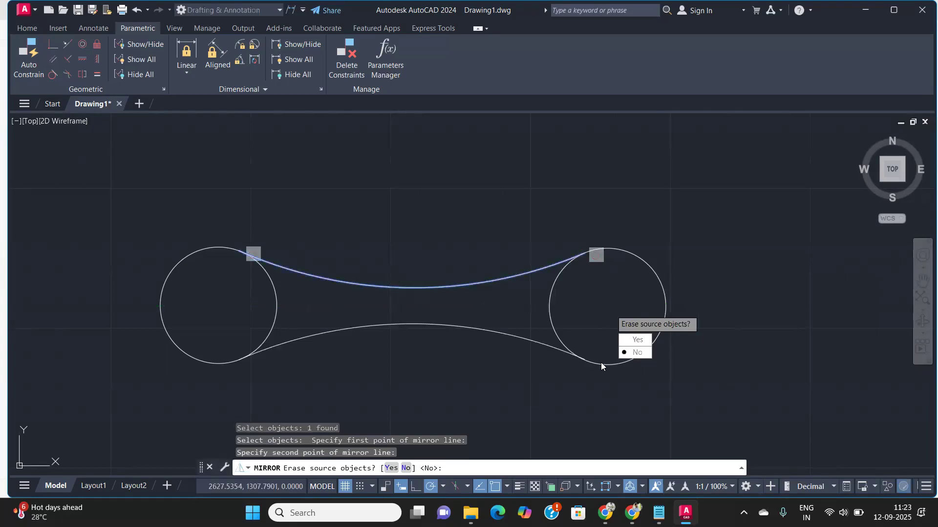
{"action": "key", "text": "Return"}
- Trim away the inner portions of both circles between the two arcs to leave one closed outline
{"action": "scroll", "coordinate": [576, 342], "scroll_direction": "up", "scroll_amount": 6}
{"action": "scroll", "coordinate": [557, 336], "scroll_direction": "down", "scroll_amount": 6}
{"action": "middle_click_drag", "start_coordinate": [557, 336], "coordinate": [597, 349]}
{"action": "type", "text": "tr"}
{"action": "key", "text": "Return"}
{"action": "left_click_drag", "start_coordinate": [303, 324], "coordinate": [649, 323]}
{"action": "key", "text": "Return"}
{"action": "scroll", "coordinate": [532, 268], "scroll_direction": "down", "scroll_amount": 4}
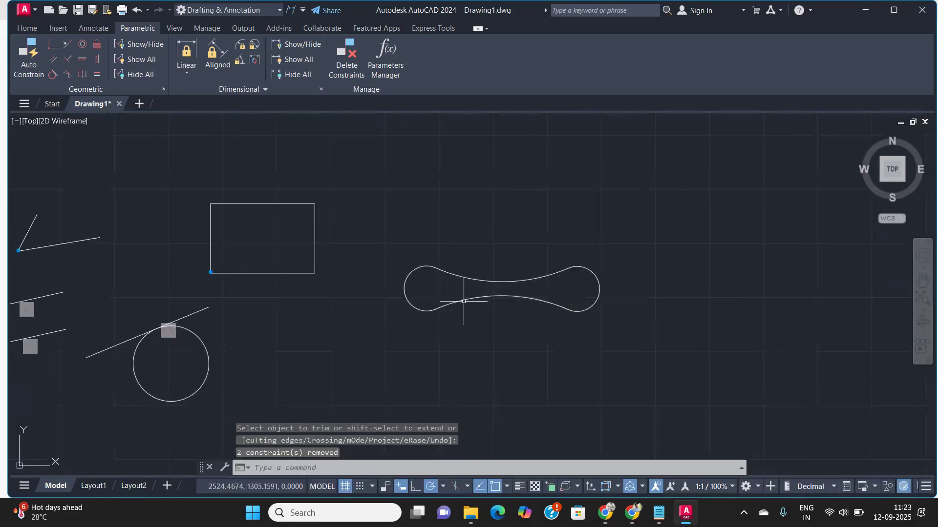
- Examine the joins between the arcs and the rounded ends of the trimmed outline
{"action": "scroll", "coordinate": [463, 301], "scroll_direction": "up", "scroll_amount": 2}
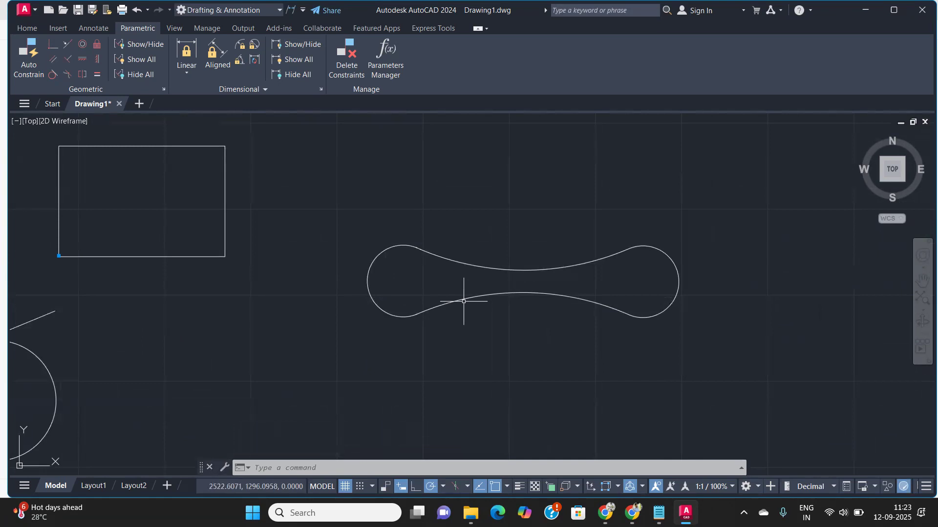
{"action": "scroll", "coordinate": [412, 252], "scroll_direction": "up", "scroll_amount": 8}
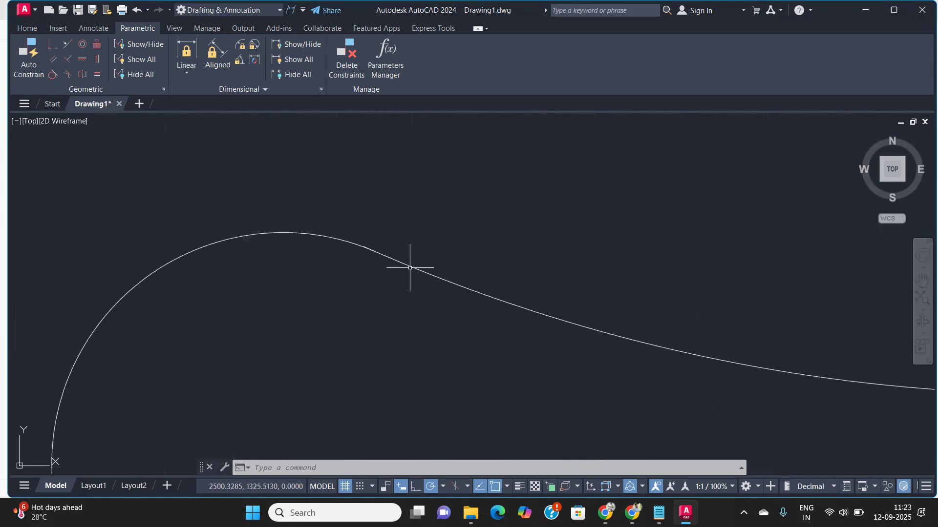
{"action": "scroll", "coordinate": [377, 264], "scroll_direction": "down", "scroll_amount": 8}
{"action": "middle_click_drag", "start_coordinate": [356, 268], "coordinate": [449, 266]}
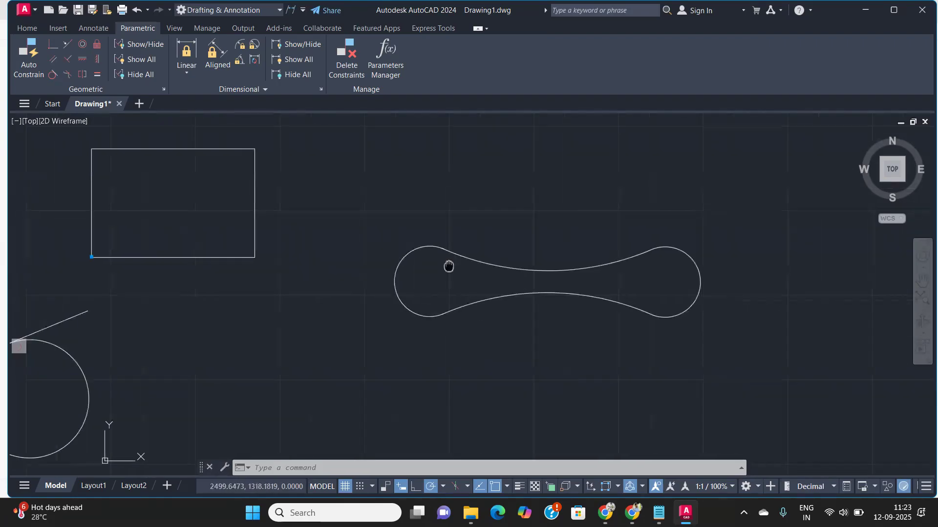
{"action": "scroll", "coordinate": [415, 247], "scroll_direction": "up", "scroll_amount": 5}
{"action": "scroll", "coordinate": [423, 246], "scroll_direction": "down", "scroll_amount": 5}
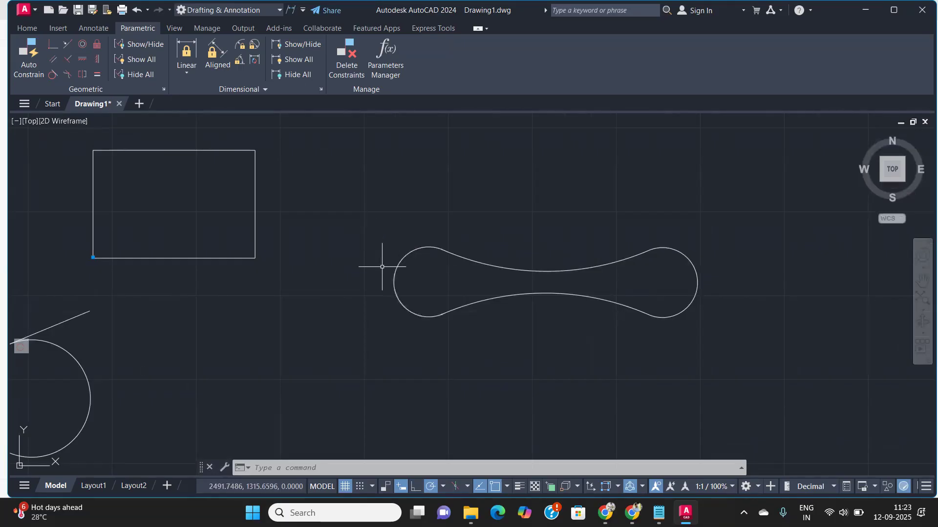
{"action": "scroll", "coordinate": [391, 287], "scroll_direction": "down", "scroll_amount": 2}
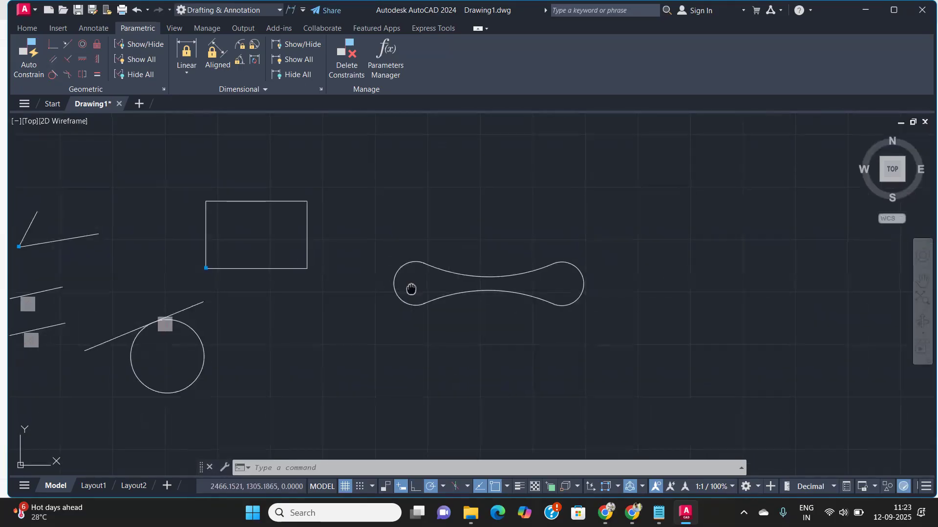
{"action": "middle_click_drag", "start_coordinate": [410, 286], "coordinate": [432, 251]}
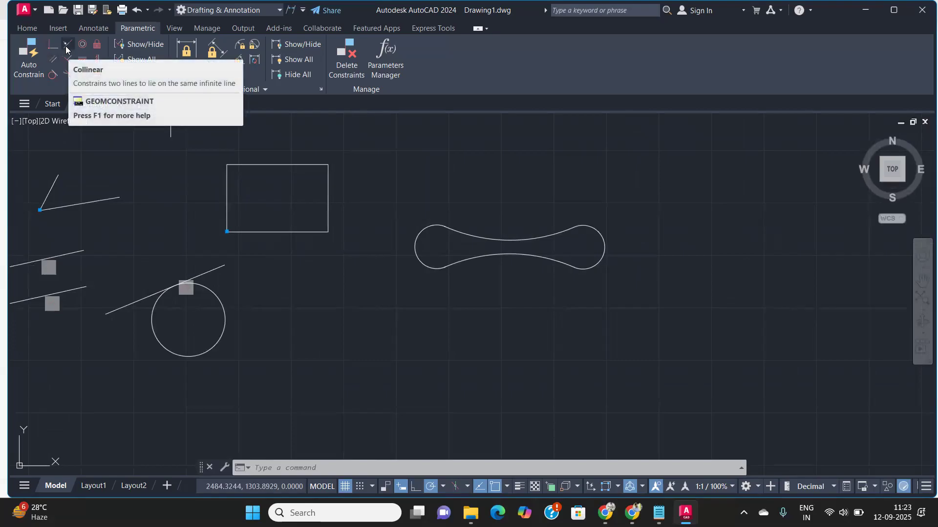
- Draw two separate horizontal lines below the closed outline, the second one lower and shifted to the left
{"action": "left_click", "coordinate": [417, 344]}
{"action": "left_click", "coordinate": [463, 379]}
{"action": "type", "text": "l"}
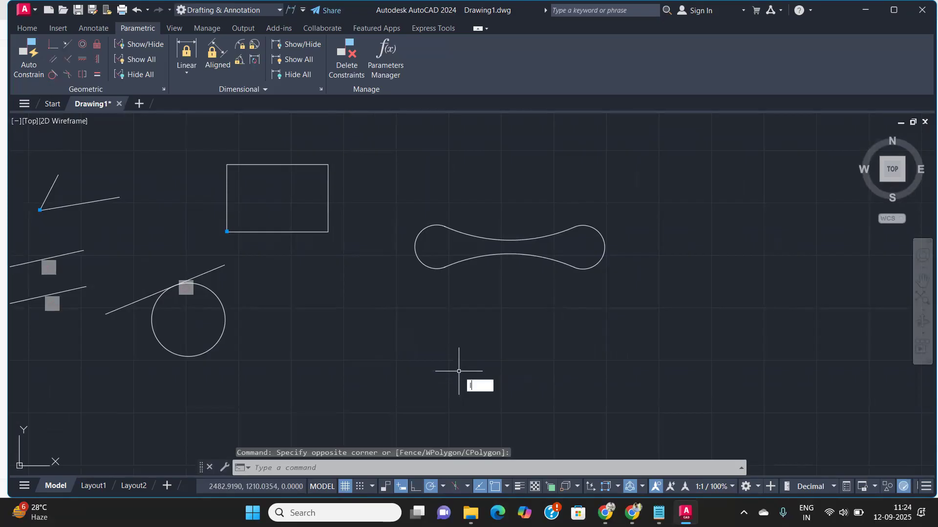
{"action": "key", "text": "Return"}
{"action": "left_click", "coordinate": [454, 345]}
{"action": "left_click", "coordinate": [527, 344]}
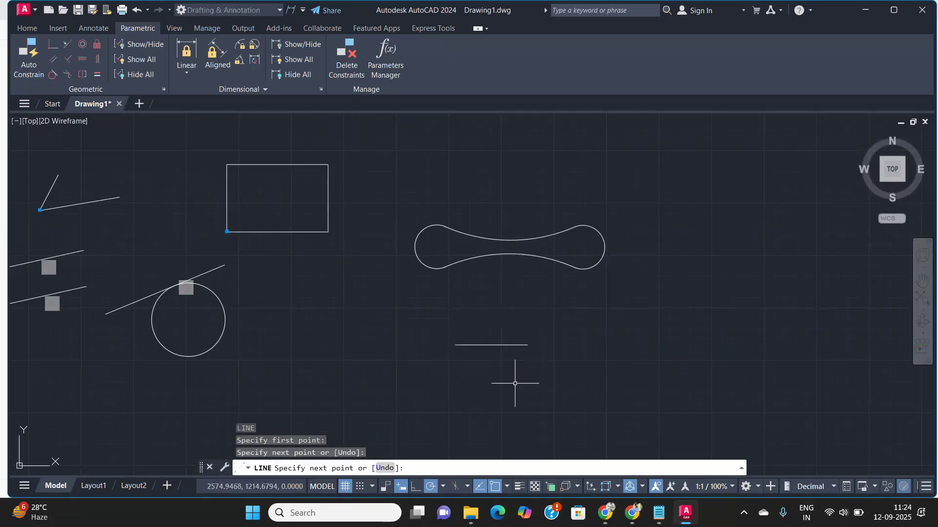
{"action": "key", "text": "Return"}
{"action": "key", "text": "Return"}
{"action": "left_click", "coordinate": [430, 378]}
{"action": "left_click", "coordinate": [502, 378]}
{"action": "key", "text": "Return"}
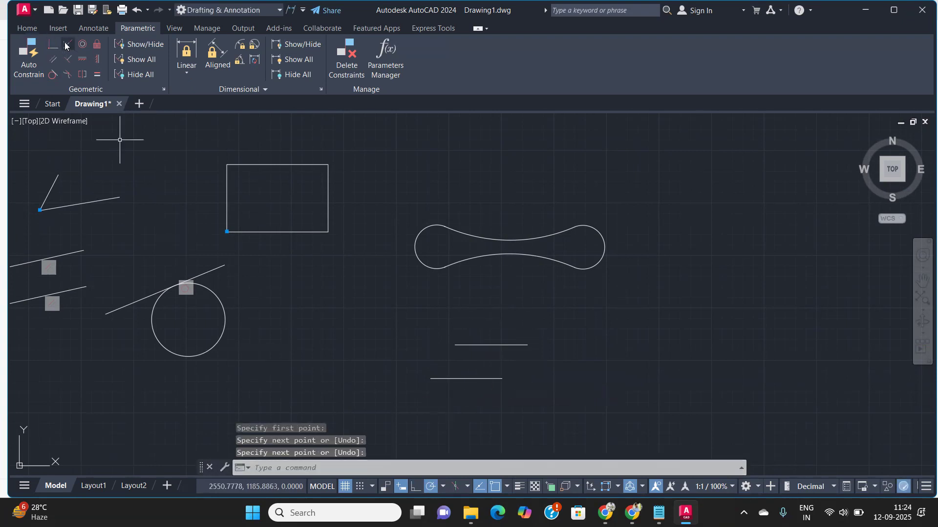
- Apply a collinear constraint that aligns the upper horizontal line with the lower one
{"action": "left_click", "coordinate": [67, 45]}
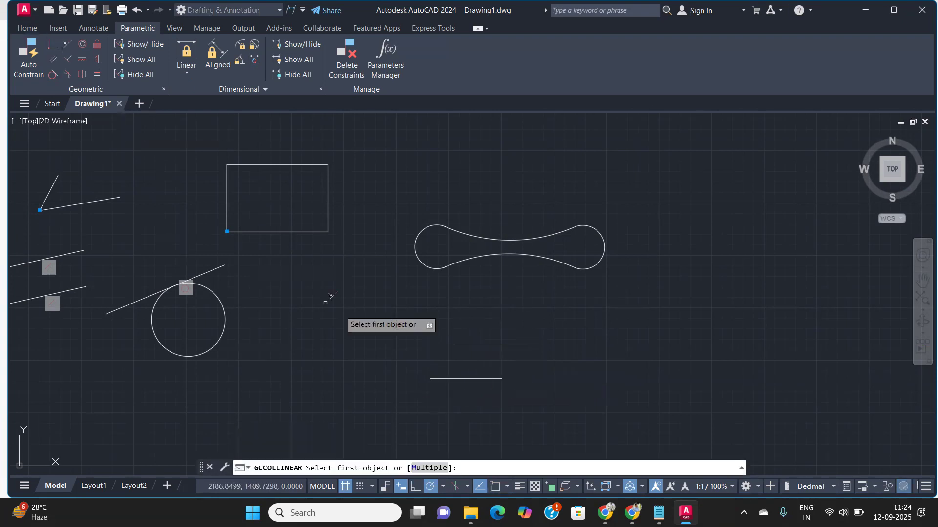
{"action": "left_click", "coordinate": [484, 379]}
{"action": "left_click", "coordinate": [500, 344]}
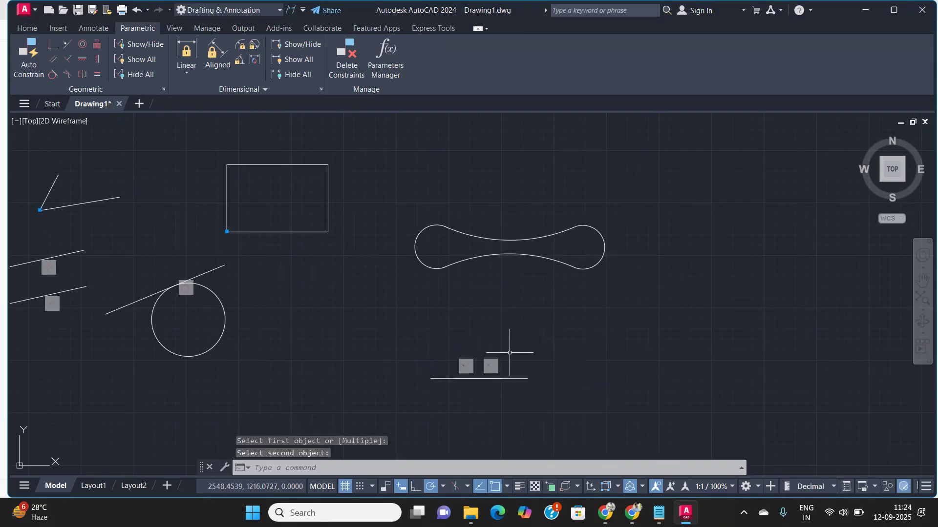
- Select both collinear lines and examine how they overlap along the same line
{"action": "scroll", "coordinate": [483, 379], "scroll_direction": "up", "scroll_amount": 8}
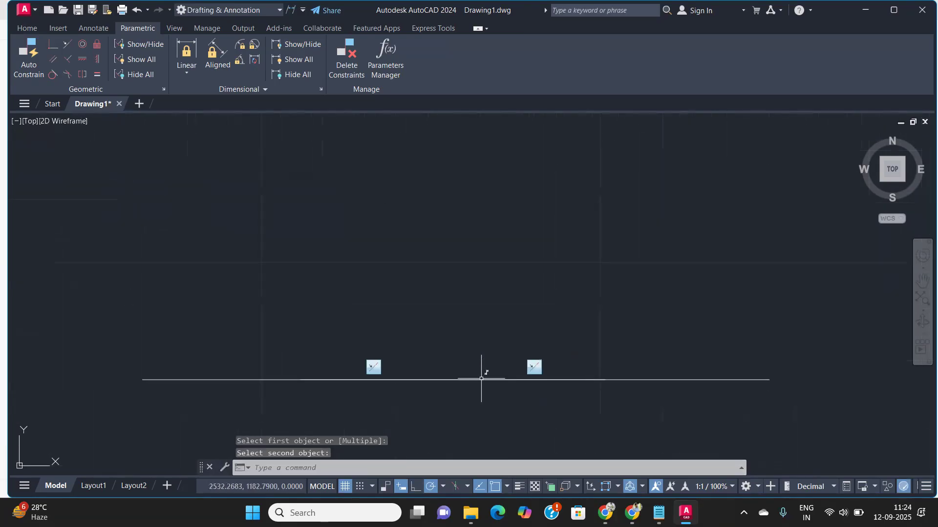
{"action": "scroll", "coordinate": [484, 377], "scroll_direction": "up", "scroll_amount": 2}
{"action": "scroll", "coordinate": [454, 390], "scroll_direction": "down", "scroll_amount": 6}
{"action": "left_click", "coordinate": [389, 393]}
{"action": "left_click", "coordinate": [376, 422]}
{"action": "left_click", "coordinate": [537, 413]}
{"action": "left_click", "coordinate": [542, 386]}
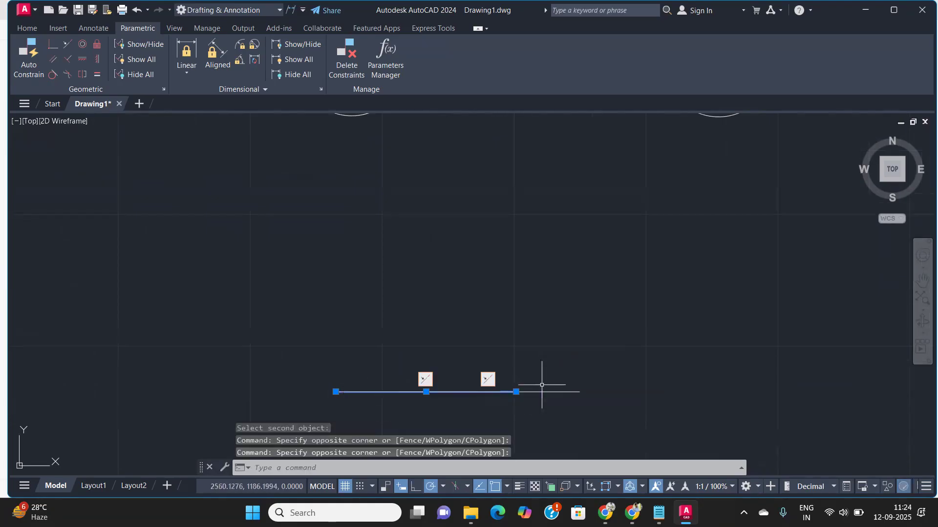
{"action": "left_click", "coordinate": [564, 405]}
{"action": "left_click", "coordinate": [547, 404]}
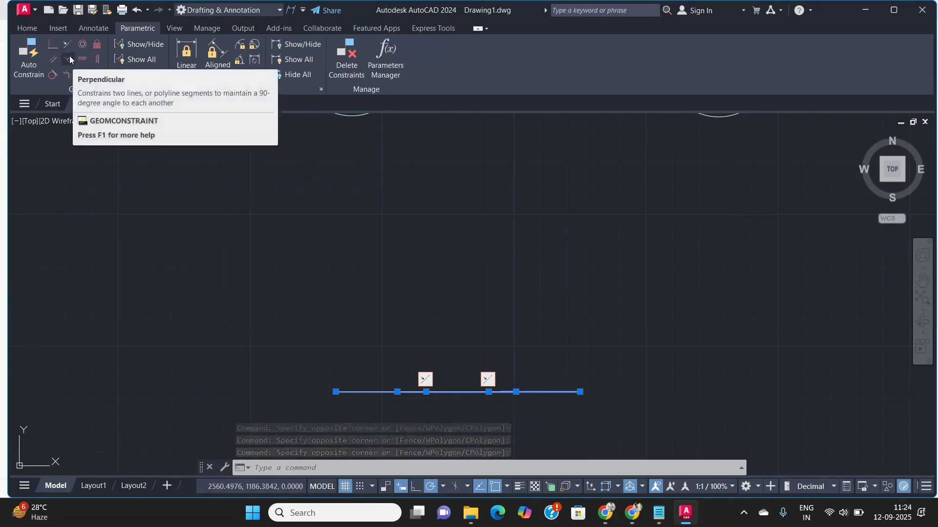
- Draw two connected lines to the right of the collinear pair, one horizontal and one rising at an acute angle from its left end
{"action": "left_click", "coordinate": [565, 314]}
{"action": "left_click", "coordinate": [538, 334]}
{"action": "middle_click_drag", "start_coordinate": [538, 334], "coordinate": [287, 301]}
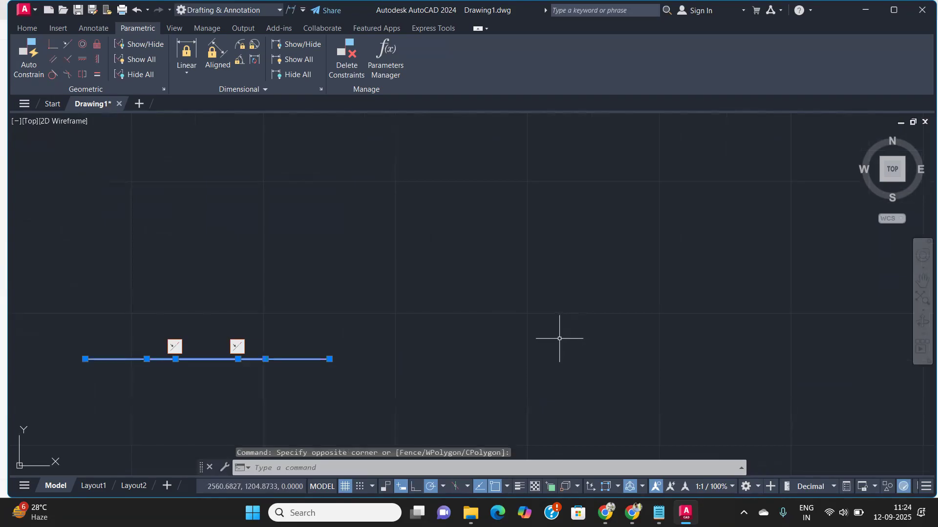
{"action": "type", "text": "l"}
{"action": "key", "text": "Return"}
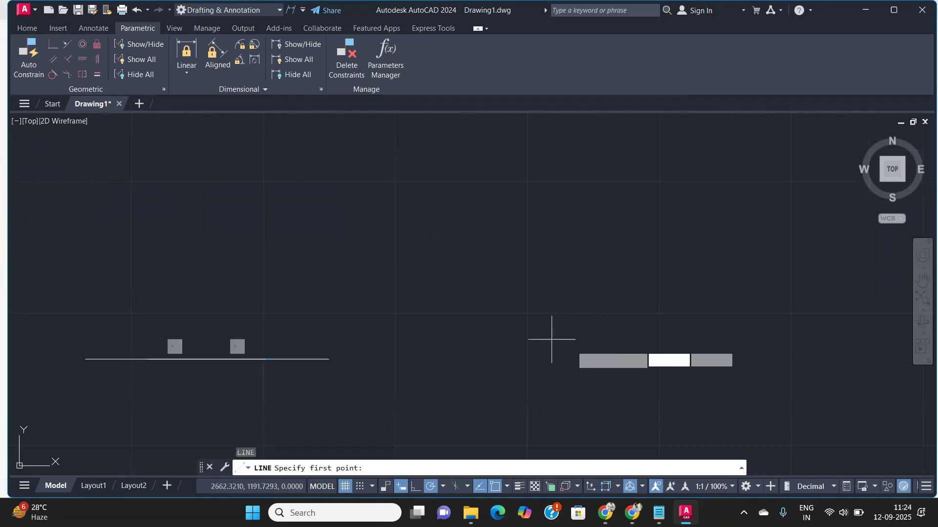
{"action": "left_click", "coordinate": [694, 344]}
{"action": "left_click", "coordinate": [469, 345]}
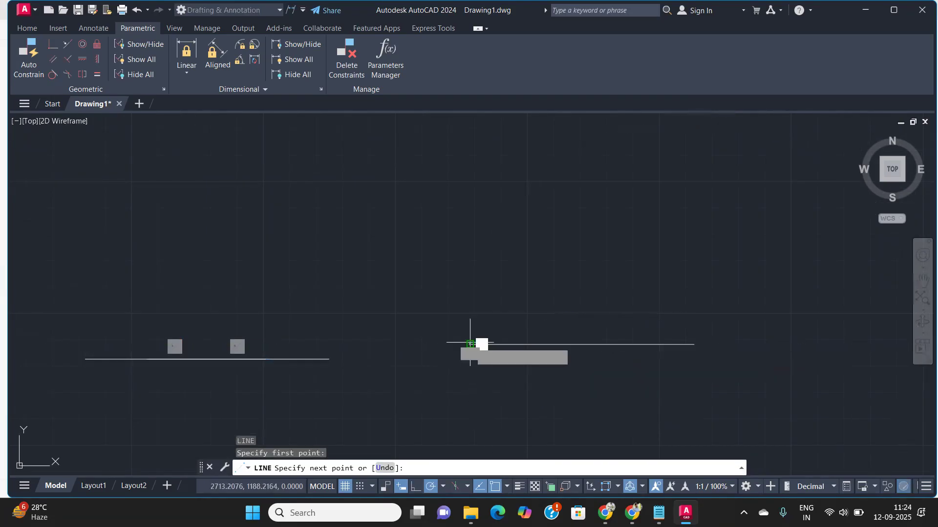
{"action": "left_click", "coordinate": [617, 216]}
{"action": "key", "text": "Return"}
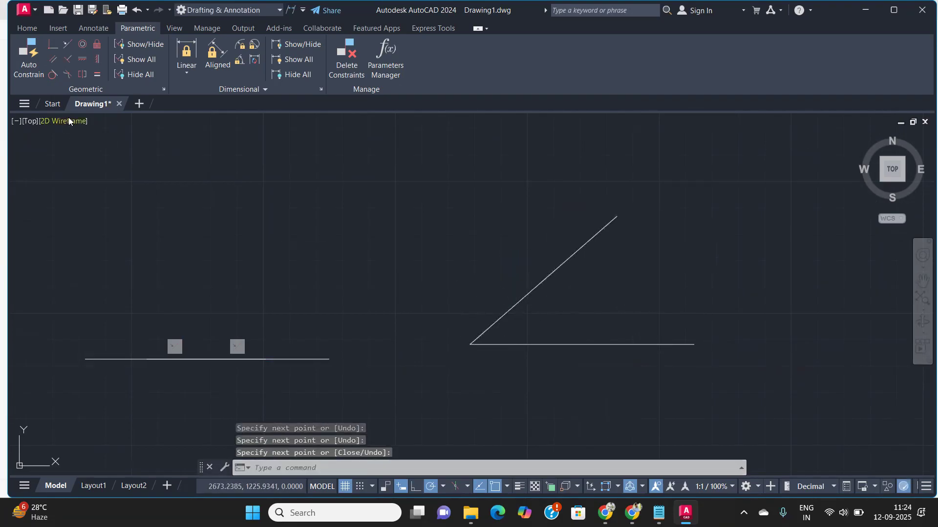
- Apply a perpendicular constraint between the horizontal line and the rising line of the acute-angled pair
{"action": "left_click", "coordinate": [68, 60]}
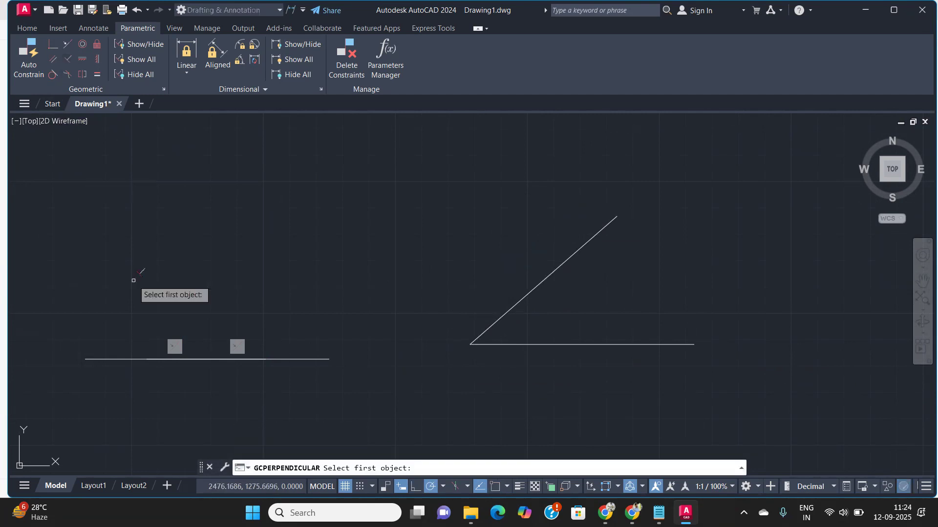
{"action": "left_click", "coordinate": [558, 344]}
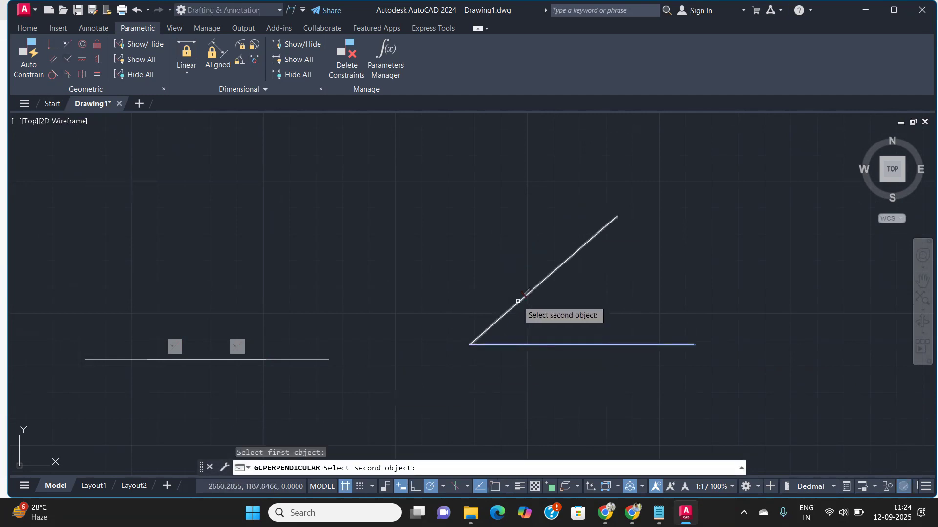
{"action": "left_click", "coordinate": [517, 307]}
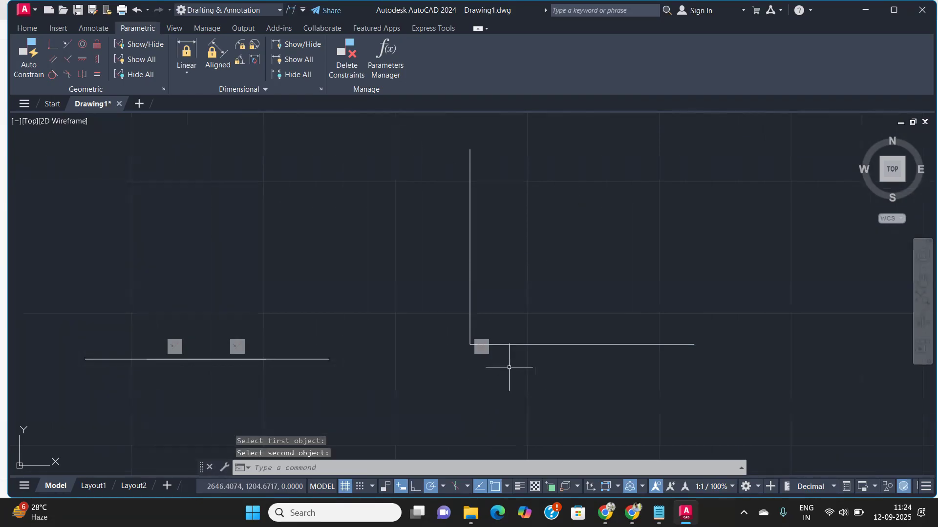
- Move the longer, shallow-sloped line of the coincident line pair a short distance downward
{"action": "scroll", "coordinate": [506, 365], "scroll_direction": "down", "scroll_amount": 5}
{"action": "scroll", "coordinate": [268, 385], "scroll_direction": "up", "scroll_amount": 6}
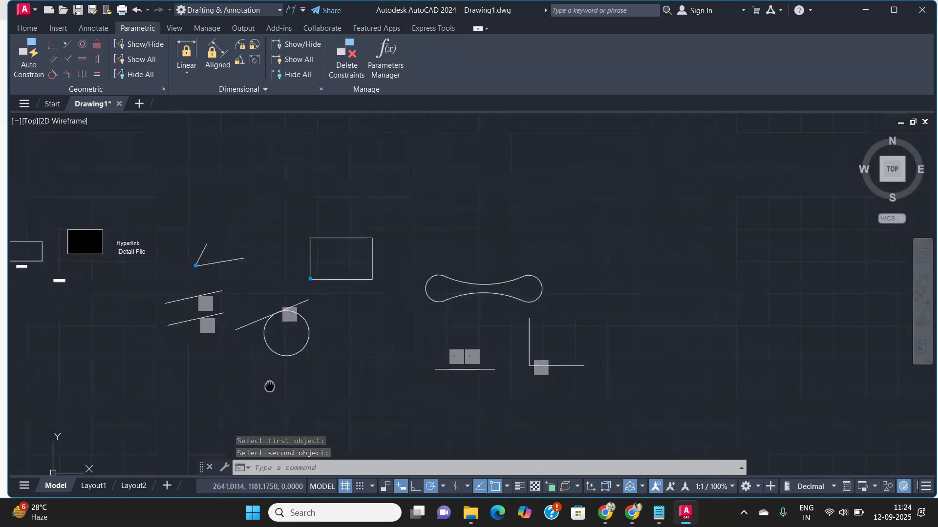
{"action": "left_click", "coordinate": [287, 294]}
{"action": "left_click", "coordinate": [253, 264]}
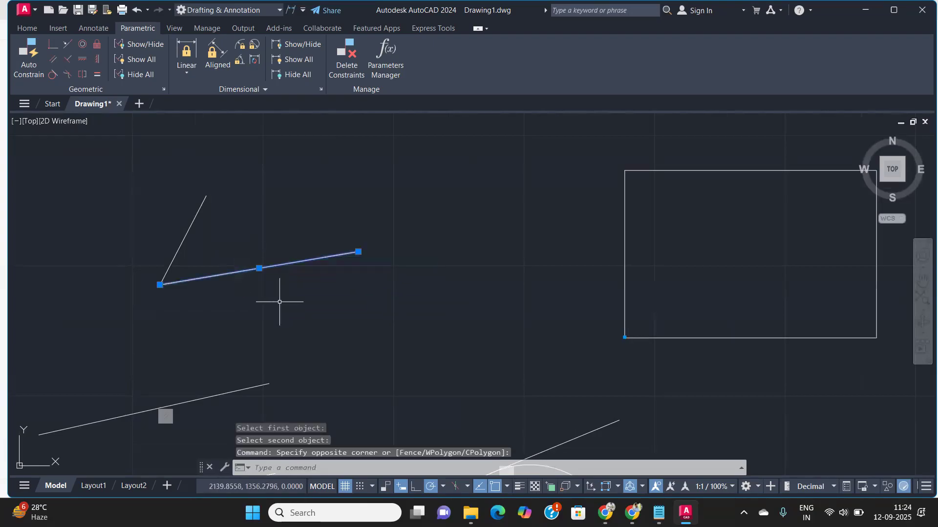
{"action": "type", "text": "m"}
{"action": "key", "text": "Return"}
{"action": "left_click", "coordinate": [273, 302]}
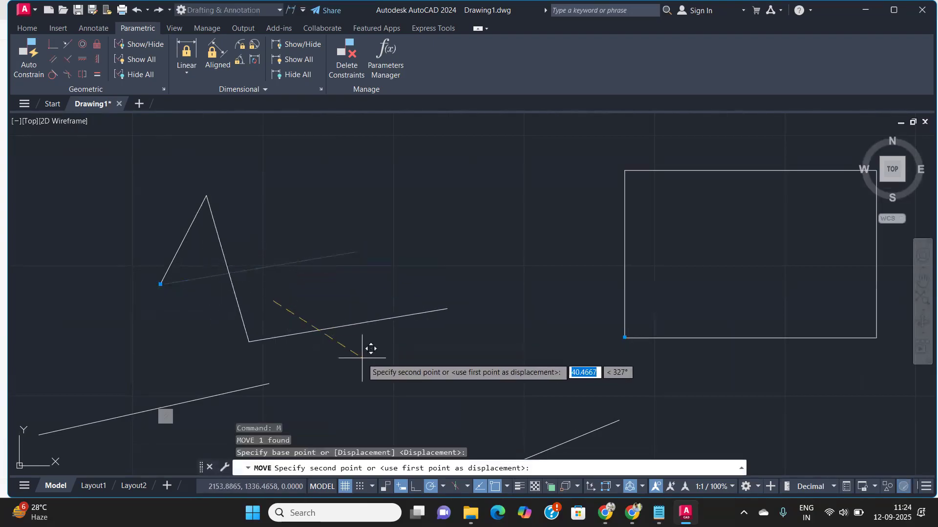
{"action": "left_click", "coordinate": [282, 333]}
- Move the lower of the two parallel-constrained lines a short distance up and to the right
{"action": "middle_click_drag", "start_coordinate": [252, 341], "coordinate": [412, 227]}
{"action": "left_click", "coordinate": [435, 372]}
{"action": "left_click", "coordinate": [380, 357]}
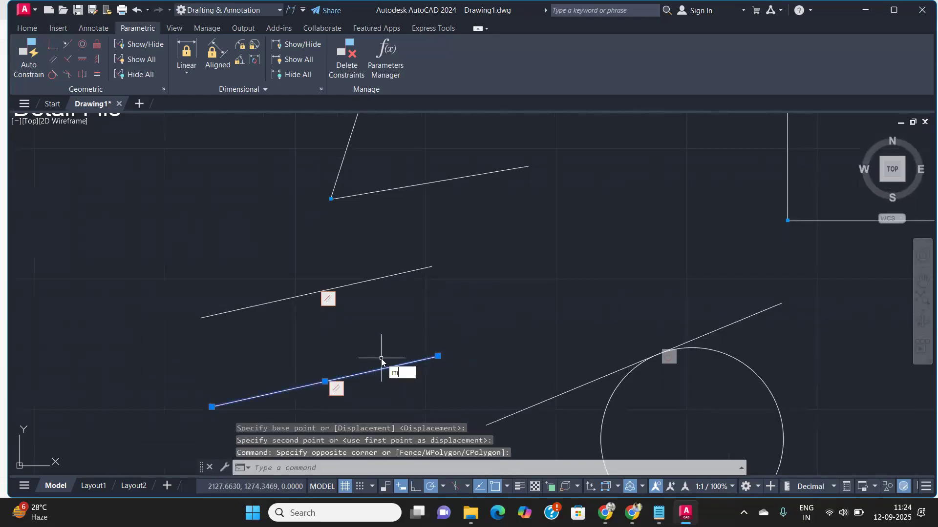
{"action": "type", "text": "m"}
{"action": "key", "text": "Return"}
{"action": "left_click", "coordinate": [362, 373]}
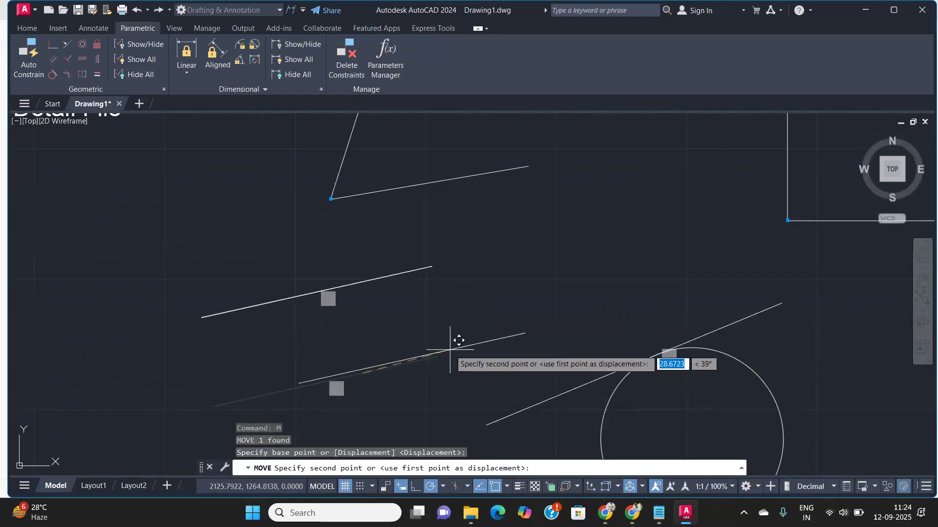
{"action": "left_click", "coordinate": [416, 353]}
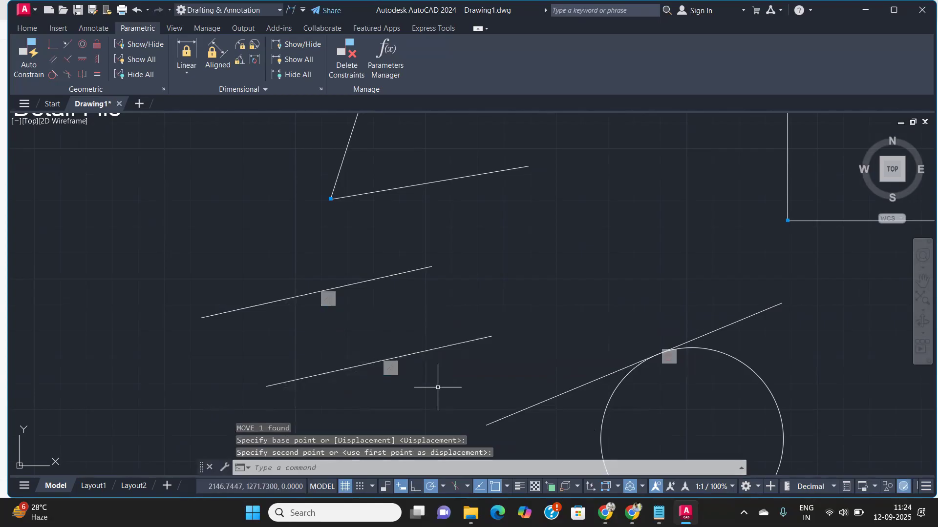
- Rotate the lower parallel line by about 332° around a point near its middle
{"action": "type", "text": "ro"}
{"action": "key", "text": "Return"}
{"action": "left_click", "coordinate": [440, 386]}
{"action": "left_click", "coordinate": [409, 359]}
{"action": "key", "text": "Return"}
{"action": "left_click", "coordinate": [416, 353]}
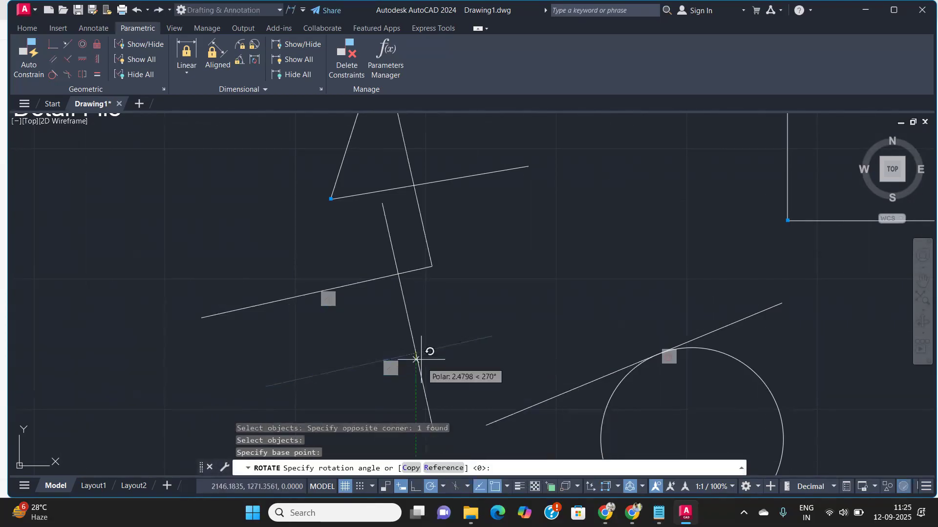
{"action": "left_click", "coordinate": [446, 356]}
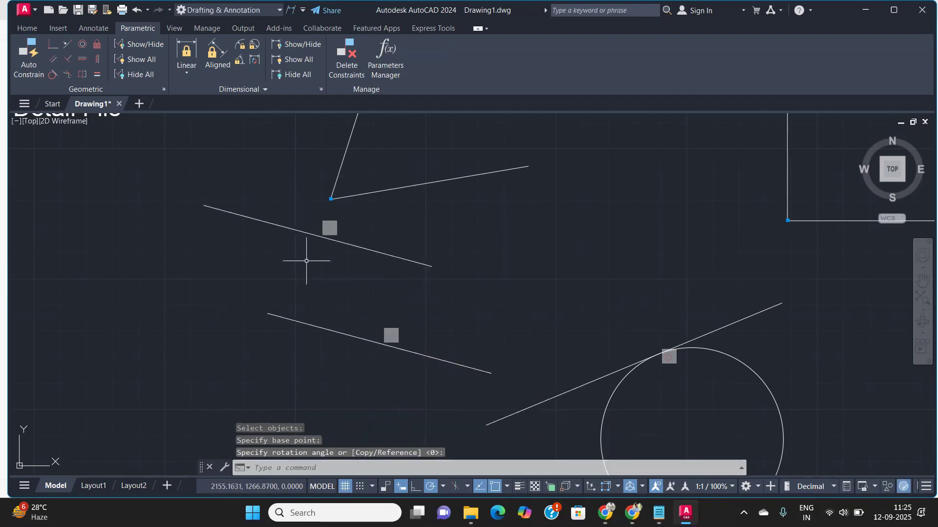
- Rotate the horizontal line of the perpendicular pair counterclockwise around a point below its right end, and undo the rotation
{"action": "scroll", "coordinate": [402, 317], "scroll_direction": "down", "scroll_amount": 6}
{"action": "scroll", "coordinate": [217, 310], "scroll_direction": "up", "scroll_amount": 4}
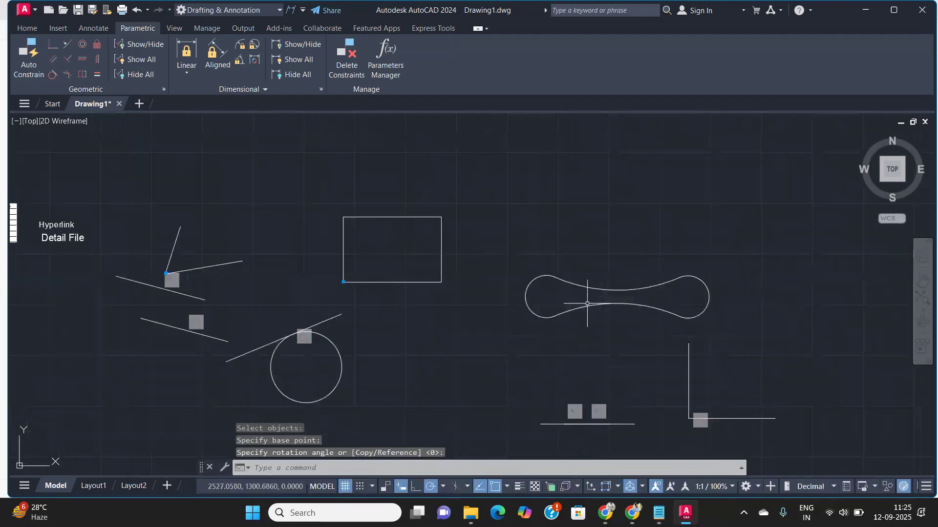
{"action": "middle_click_drag", "start_coordinate": [217, 309], "coordinate": [419, 268]}
{"action": "scroll", "coordinate": [474, 276], "scroll_direction": "down", "scroll_amount": 6}
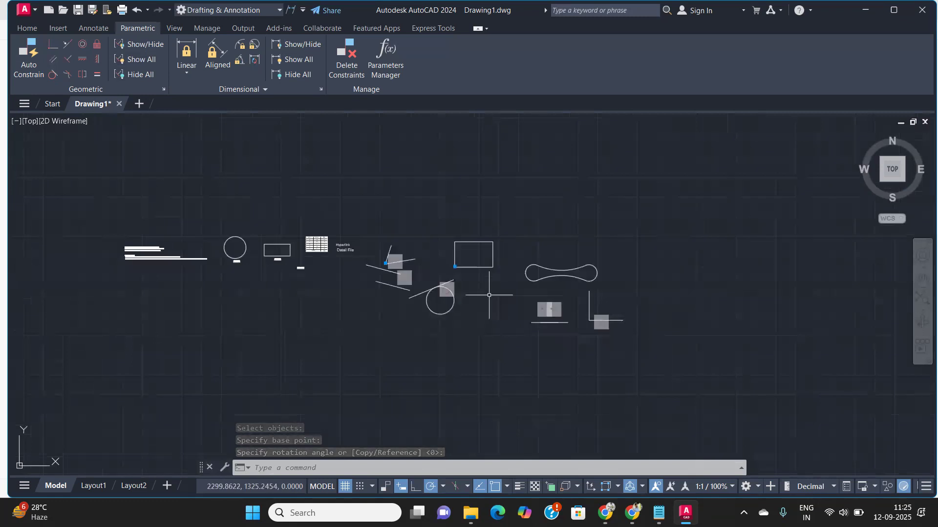
{"action": "middle_click_drag", "start_coordinate": [587, 317], "coordinate": [429, 321]}
{"action": "scroll", "coordinate": [429, 321], "scroll_direction": "up", "scroll_amount": 6}
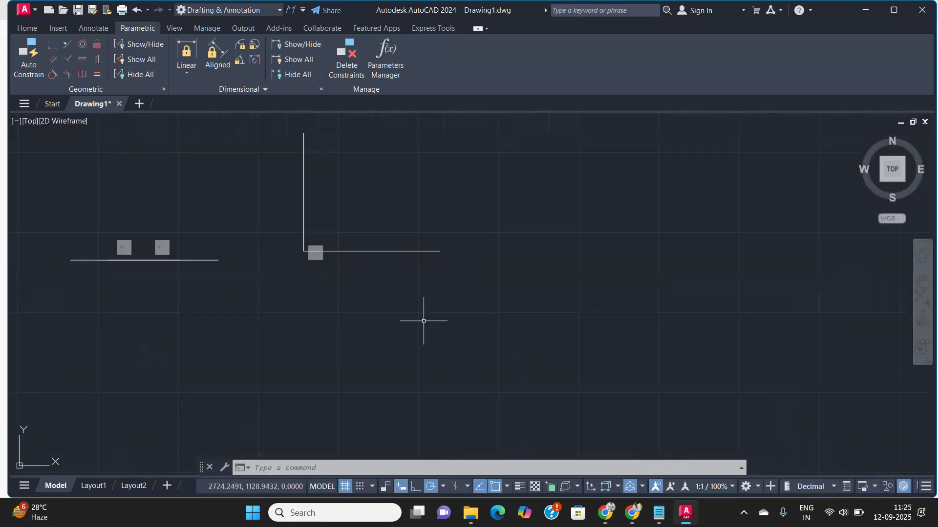
{"action": "left_click", "coordinate": [426, 251]}
{"action": "left_click", "coordinate": [398, 233]}
{"action": "type", "text": "ro"}
{"action": "key", "text": "Return"}
{"action": "left_click", "coordinate": [442, 273]}
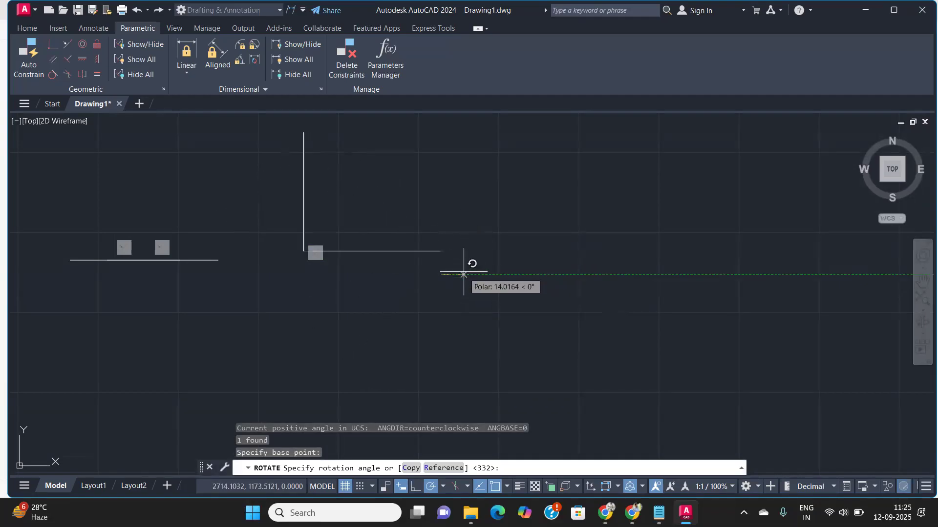
{"action": "left_click", "coordinate": [469, 252]}
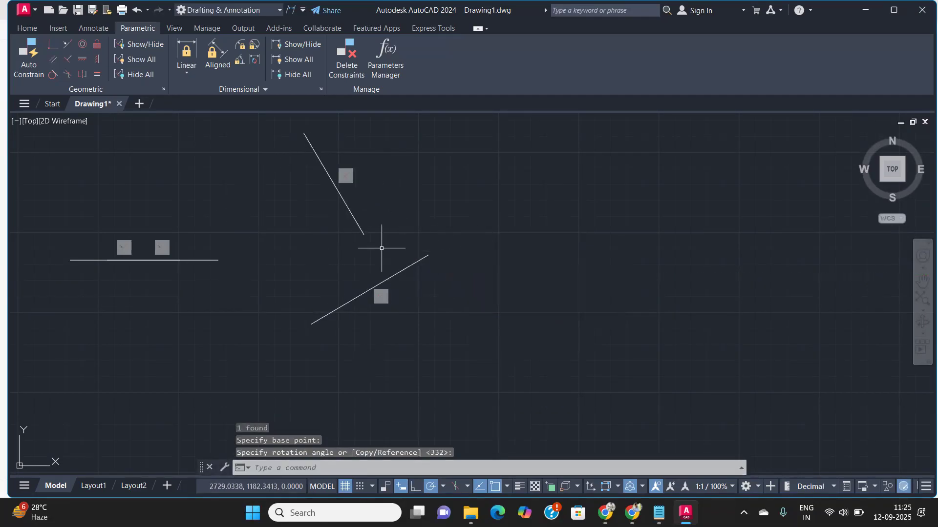
{"action": "key", "text": "ctrl+z"}
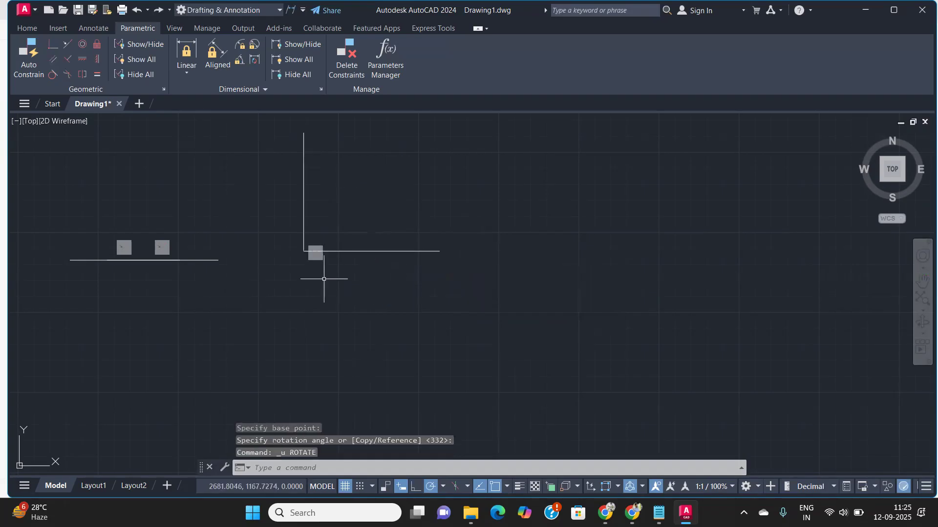
- Draw an open N-shaped spline through four points in the empty area to the right of the perpendicular lines
{"action": "scroll", "coordinate": [262, 272], "scroll_direction": "down", "scroll_amount": 2}
{"action": "mouse_move", "coordinate": [262, 272]}
{"action": "middle_mouse_down"}
{"action": "mouse_move", "coordinate": [515, 332]}
{"action": "mouse_move", "coordinate": [491, 348]}
{"action": "middle_mouse_up"}
{"action": "middle_click_drag", "start_coordinate": [491, 310], "coordinate": [243, 300]}
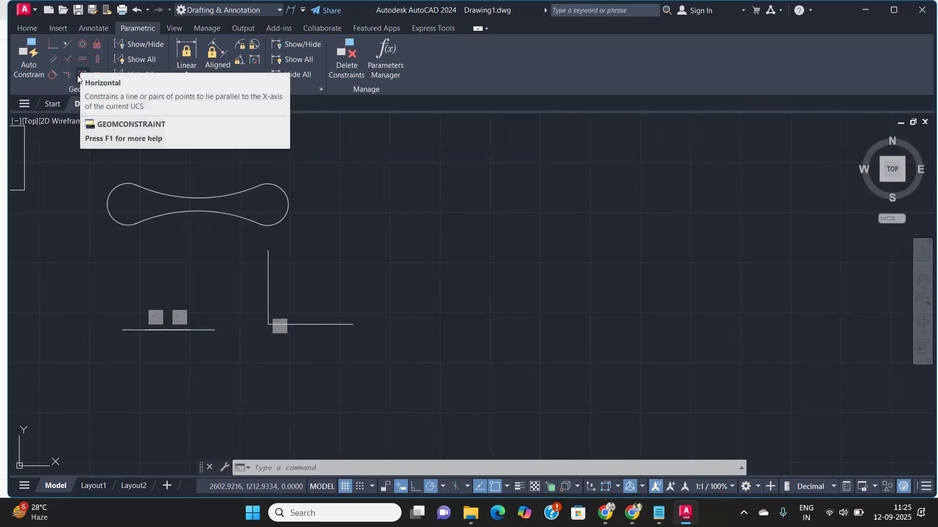
{"action": "middle_click_drag", "start_coordinate": [474, 283], "coordinate": [373, 289]}
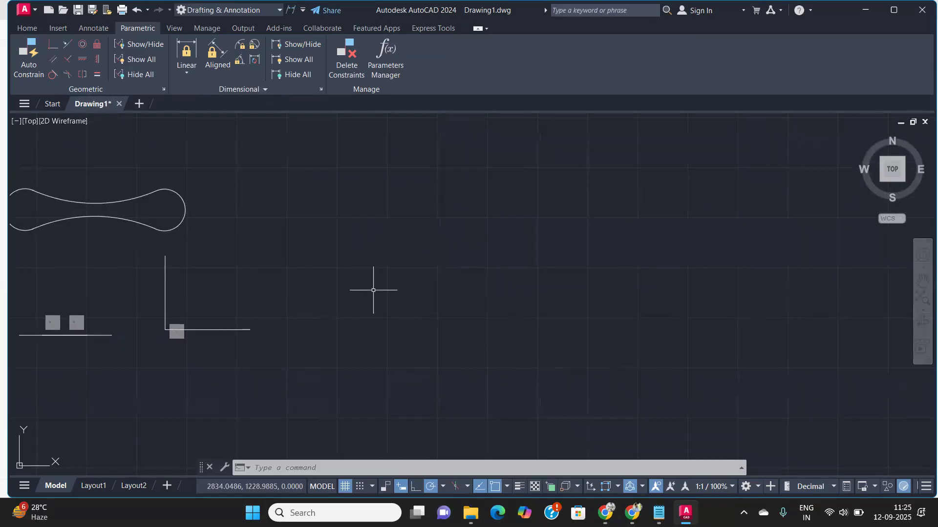
{"action": "type", "text": "spl"}
{"action": "key", "text": "Return"}
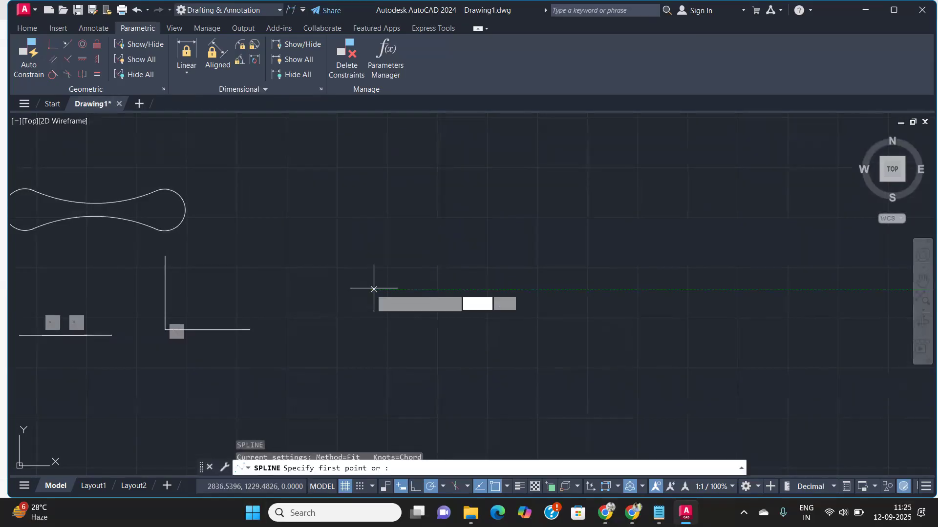
{"action": "left_click", "coordinate": [373, 289]}
{"action": "left_click", "coordinate": [416, 209]}
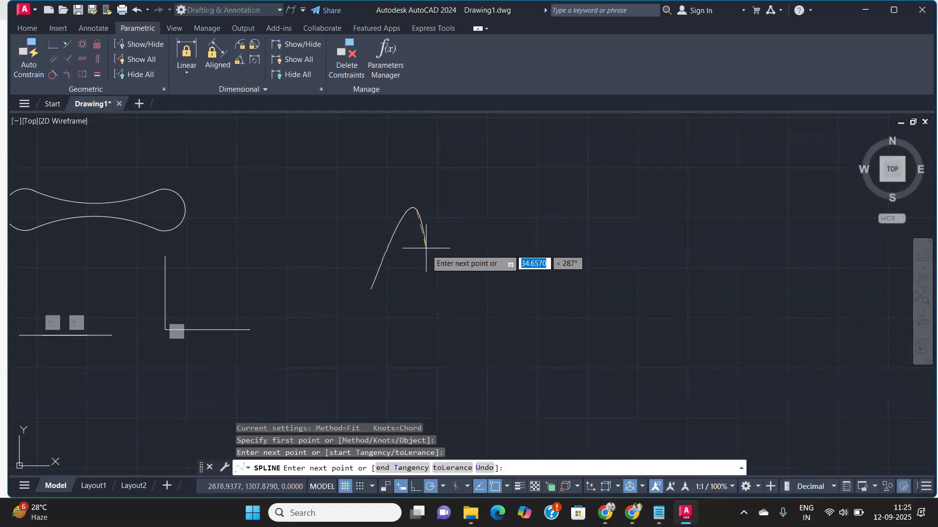
{"action": "left_click", "coordinate": [437, 278]}
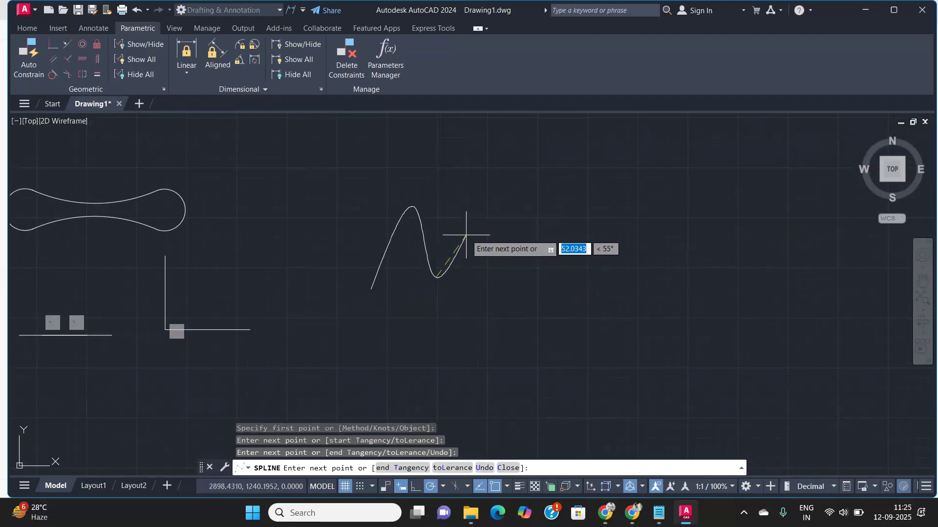
{"action": "left_click", "coordinate": [467, 219]}
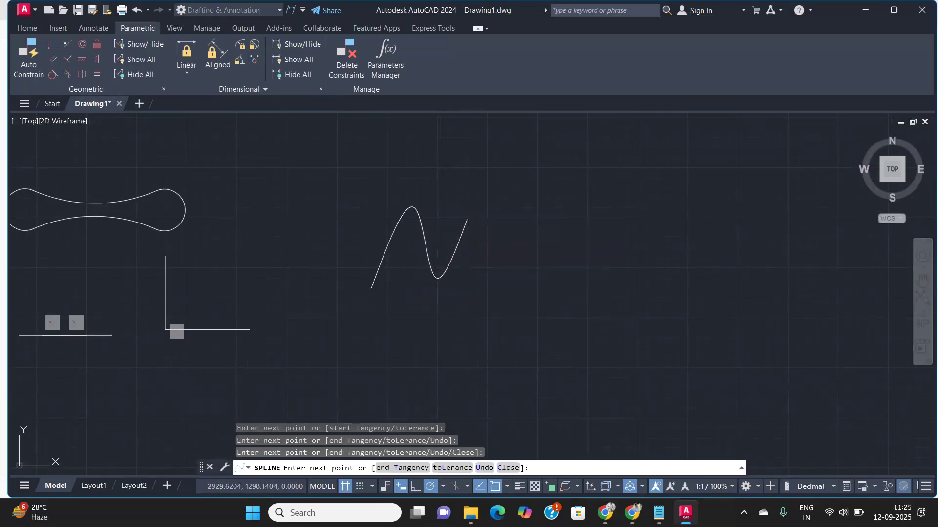
{"action": "key", "text": "Return"}
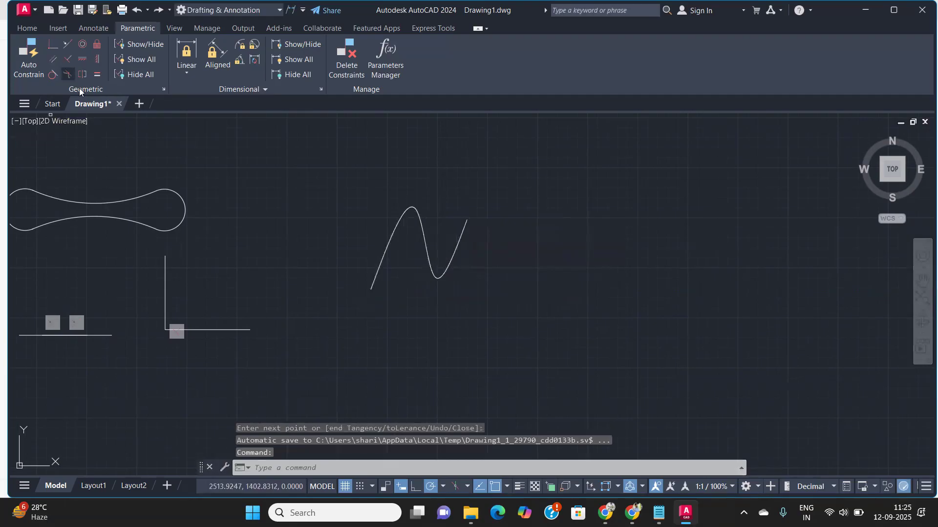
- Try to apply a smooth constraint using the single spline as both the first and the second curve
{"action": "left_click", "coordinate": [68, 74]}
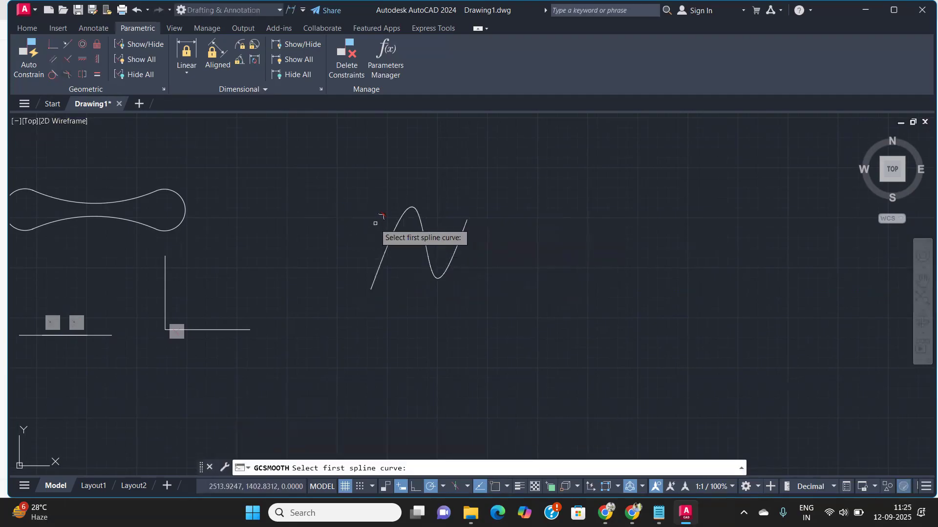
{"action": "left_click", "coordinate": [407, 209]}
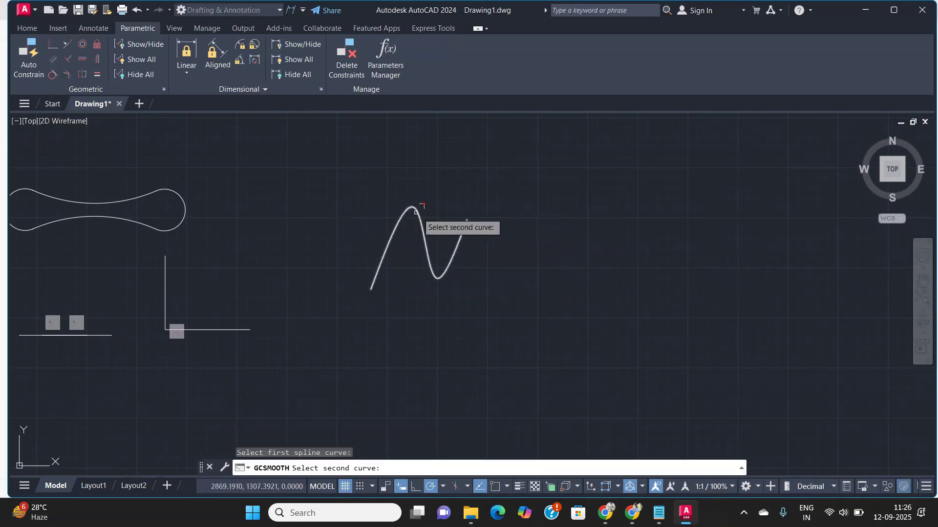
{"action": "left_click", "coordinate": [467, 220]}
{"action": "left_click", "coordinate": [464, 237]}
{"action": "left_click", "coordinate": [464, 236]}
{"action": "left_click", "coordinate": [464, 237]}
{"action": "key", "text": "Return"}
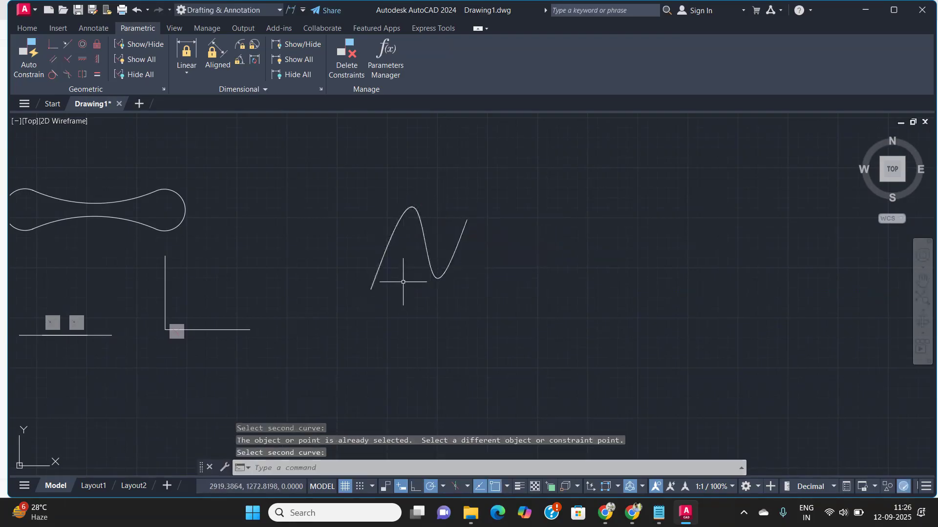
- Draw two separate circles to the right of the spline, the first with a radius of about 86.27 and the second smaller
{"action": "middle_click_drag", "start_coordinate": [409, 241], "coordinate": [272, 260]}
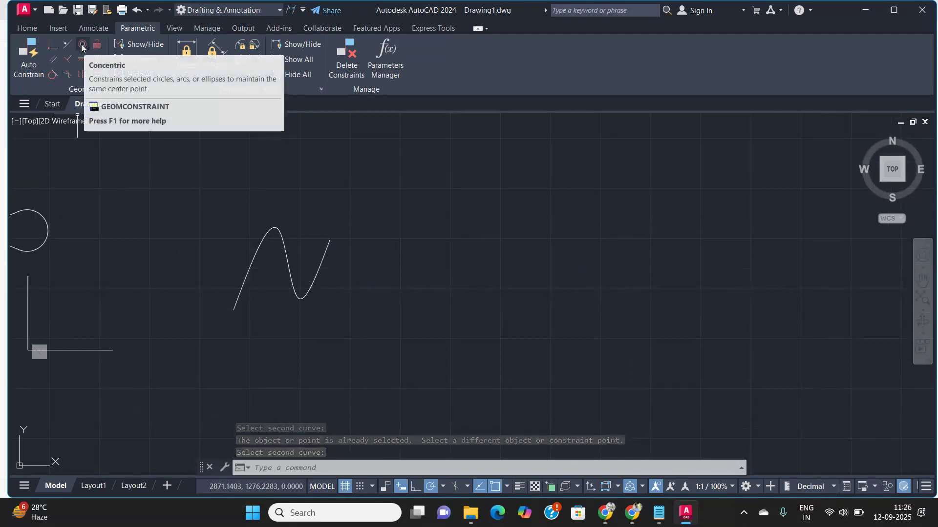
{"action": "middle_click_drag", "start_coordinate": [411, 241], "coordinate": [259, 236]}
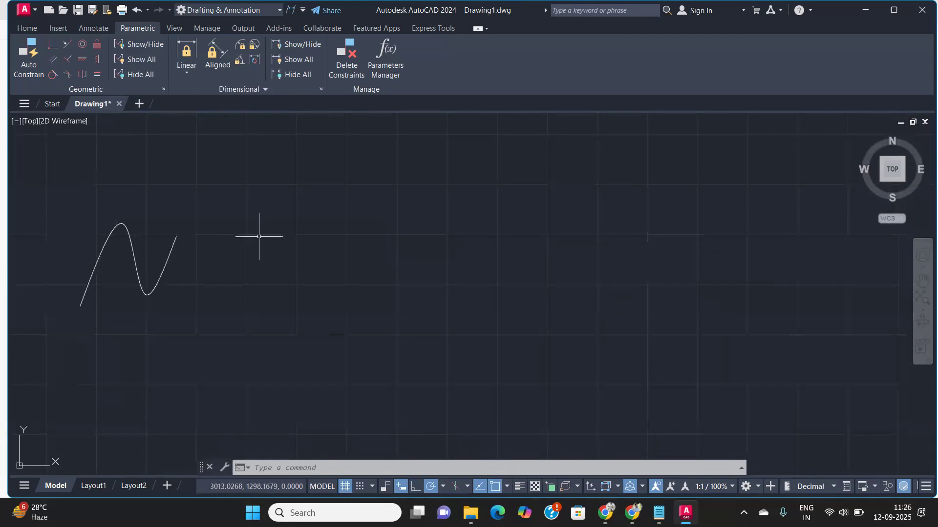
{"action": "key", "text": "Return"}
{"action": "left_click", "coordinate": [363, 236]}
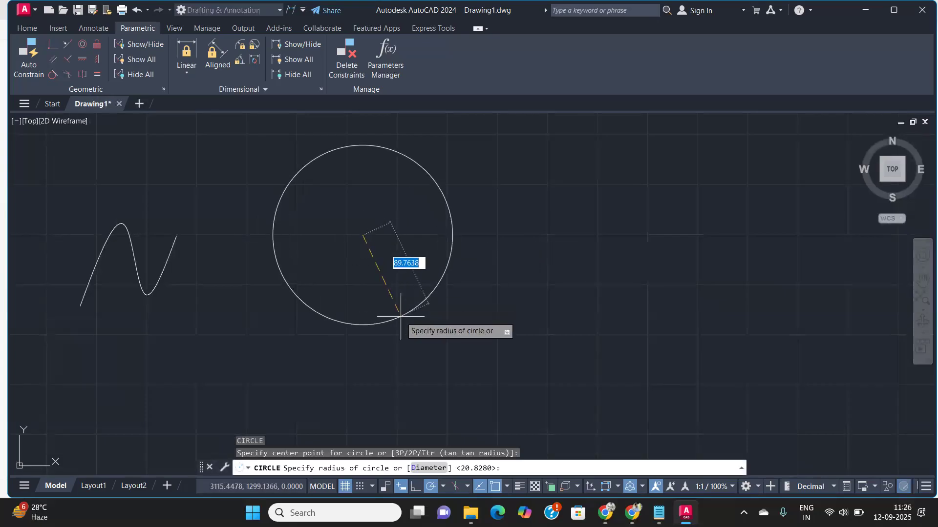
{"action": "left_click", "coordinate": [398, 313]}
{"action": "type", "text": "c"}
{"action": "key", "text": "Return"}
{"action": "left_click", "coordinate": [587, 250]}
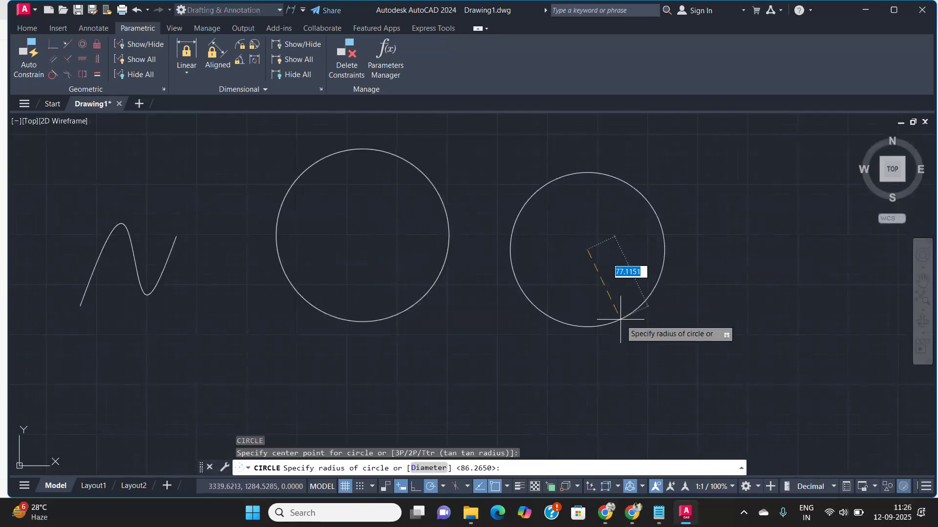
{"action": "left_click", "coordinate": [633, 304]}
- Draw a small horizontal rectangle to the right of the two circles
{"action": "type", "text": "rec"}
{"action": "key", "text": "Return"}
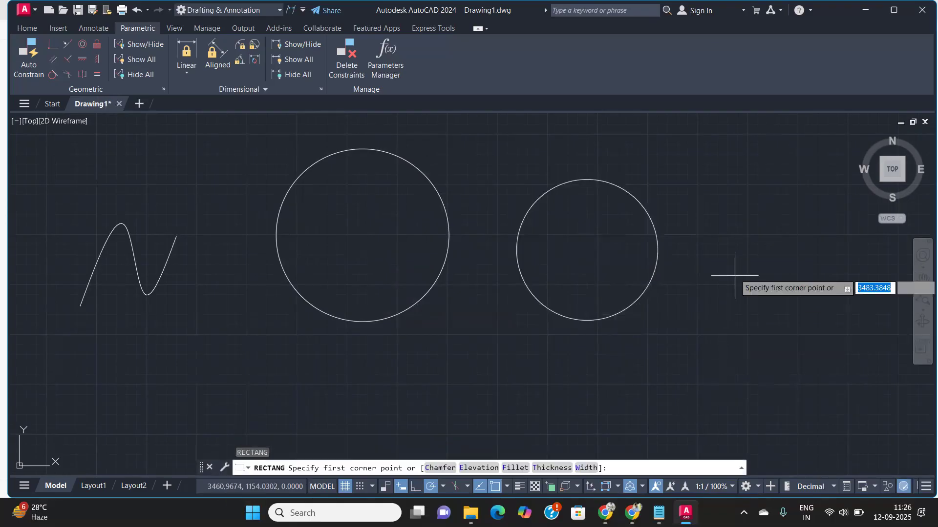
{"action": "left_click", "coordinate": [755, 225]}
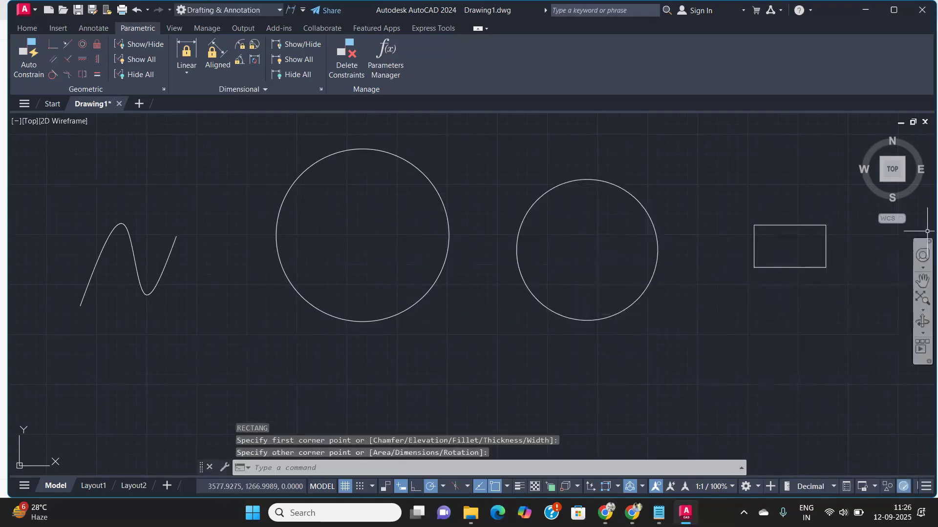
- Apply a concentric constraint that centres the smaller circle inside the larger one
{"action": "left_click", "coordinate": [82, 45]}
{"action": "left_click", "coordinate": [285, 268]}
{"action": "left_click", "coordinate": [534, 278]}
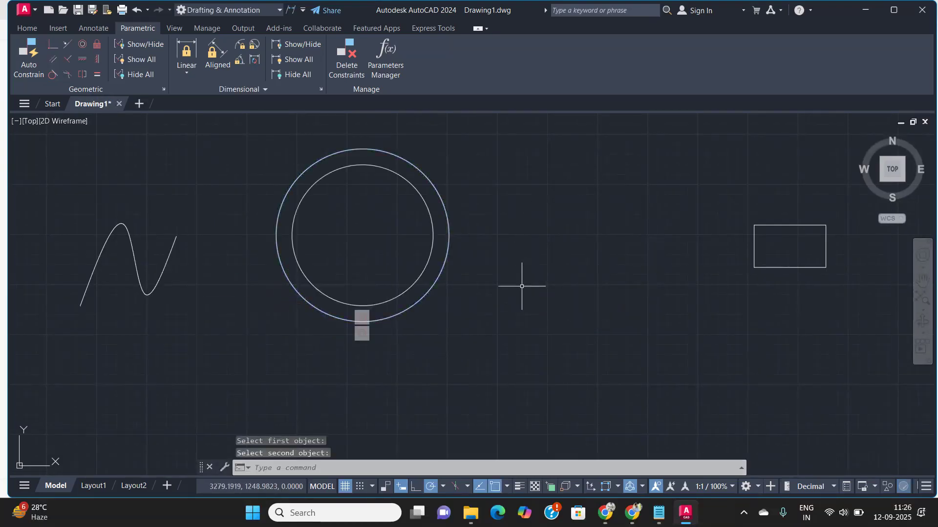
- Try to apply a concentric constraint between the inner circle and the small rectangle
{"action": "left_click", "coordinate": [82, 45]}
{"action": "left_click", "coordinate": [303, 271]}
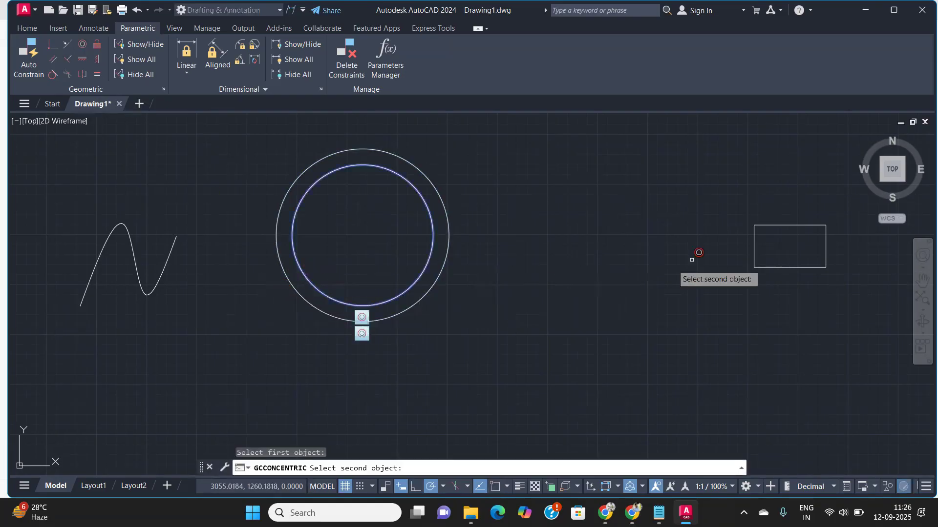
{"action": "left_click", "coordinate": [754, 239]}
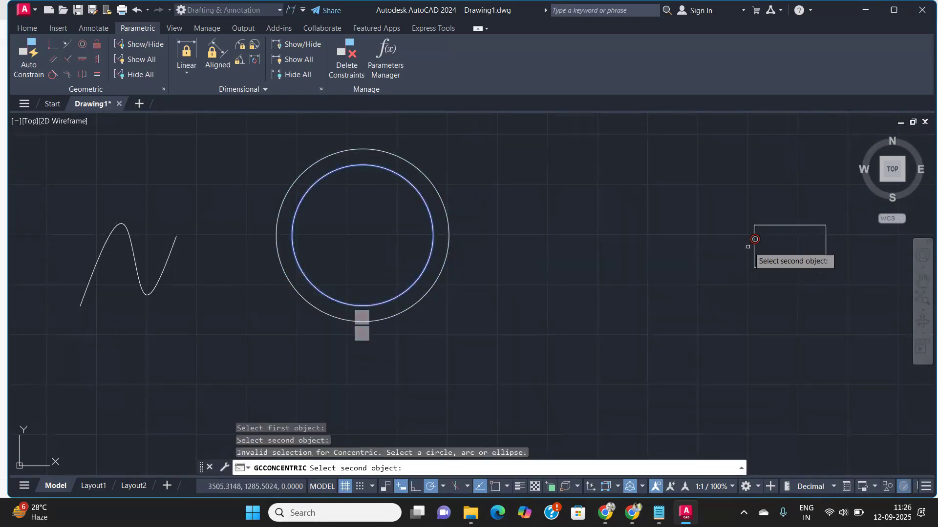
{"action": "left_click", "coordinate": [755, 240]}
{"action": "key", "text": "Escape"}
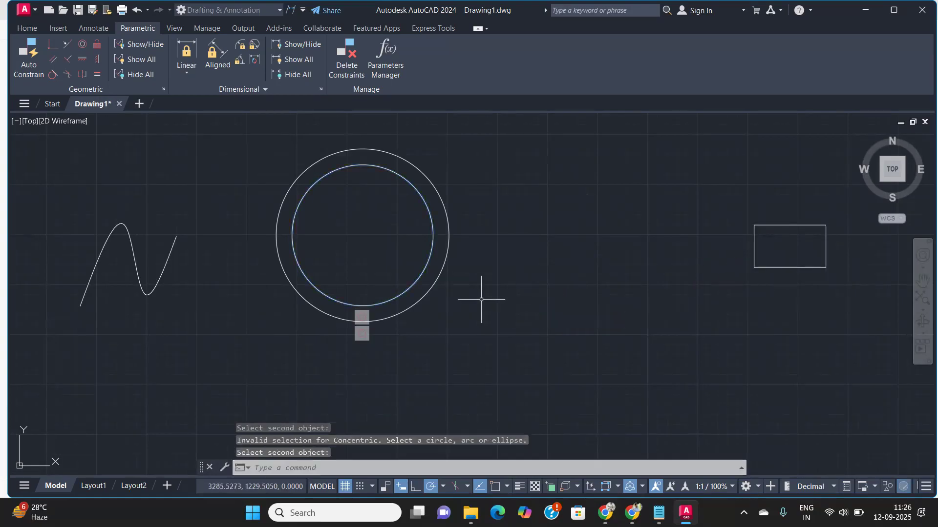
{"action": "scroll", "coordinate": [426, 254], "scroll_direction": "up", "scroll_amount": 3}
{"action": "scroll", "coordinate": [391, 236], "scroll_direction": "down", "scroll_amount": 5}
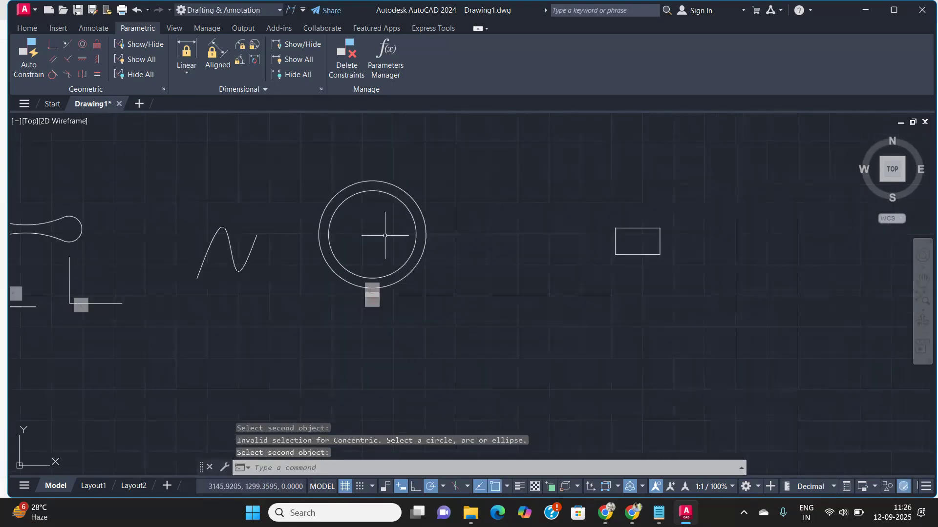
{"action": "scroll", "coordinate": [398, 295], "scroll_direction": "up", "scroll_amount": 4}
{"action": "middle_click_drag", "start_coordinate": [347, 288], "coordinate": [370, 263]}
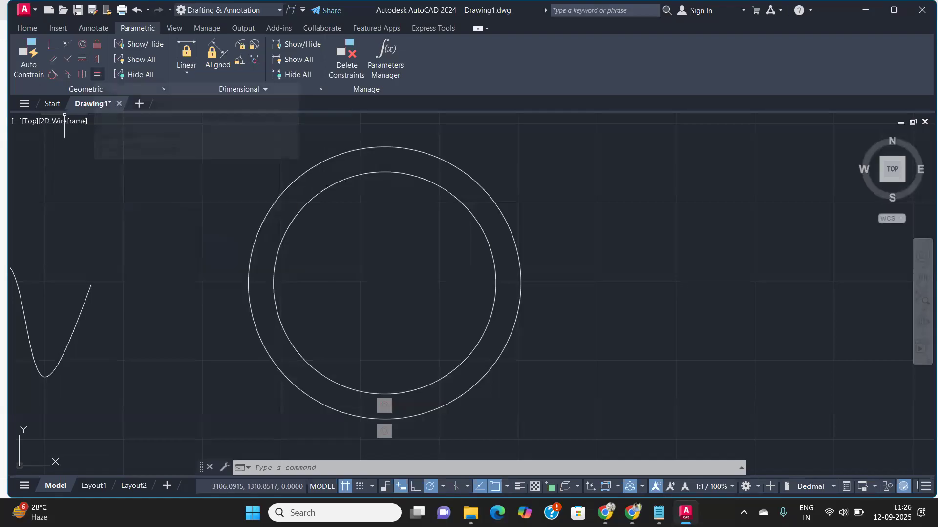
{"action": "left_click", "coordinate": [581, 371]}
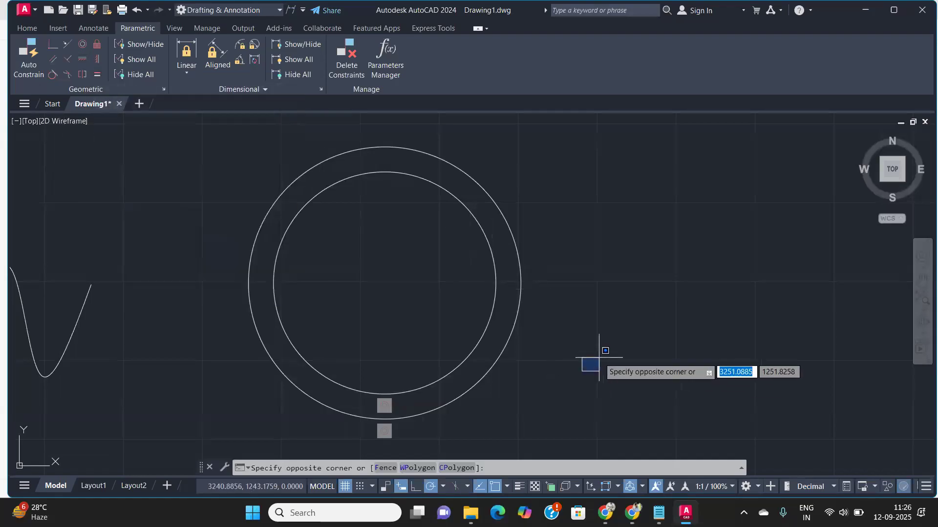
{"action": "left_click", "coordinate": [640, 357]}
- Draw a slanted line in the space below and between the circles and the rectangle, and constrain it to be horizontal
{"action": "middle_click_drag", "start_coordinate": [641, 356], "coordinate": [367, 226]}
{"action": "scroll", "coordinate": [386, 272], "scroll_direction": "down", "scroll_amount": 2}
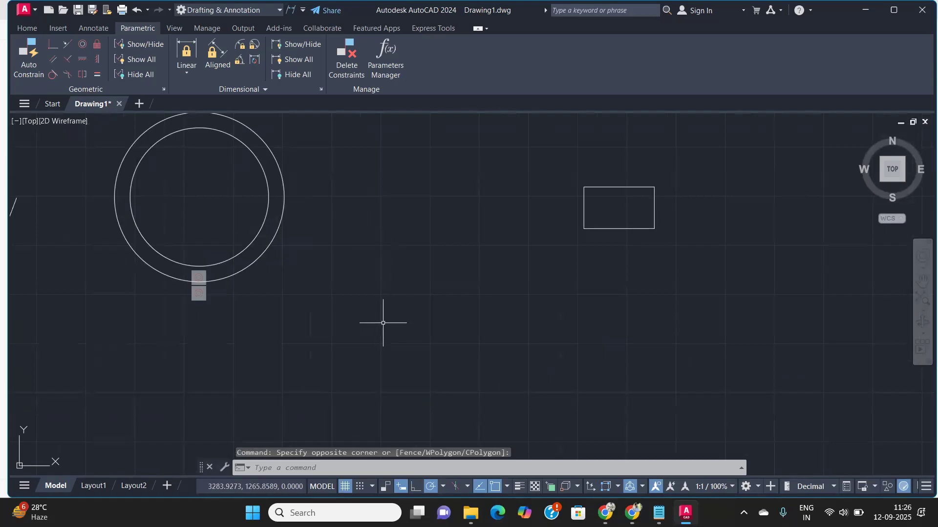
{"action": "key", "text": "Return"}
{"action": "left_click", "coordinate": [358, 357]}
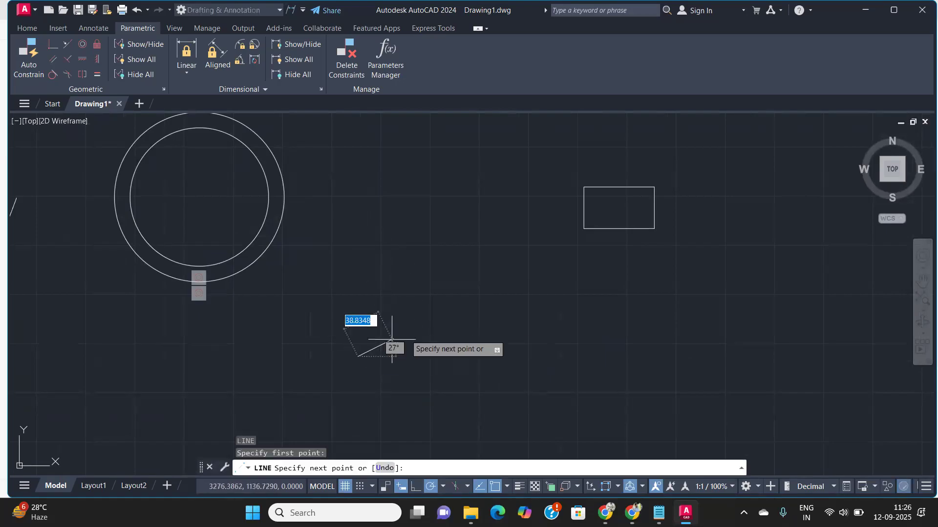
{"action": "left_click", "coordinate": [518, 305]}
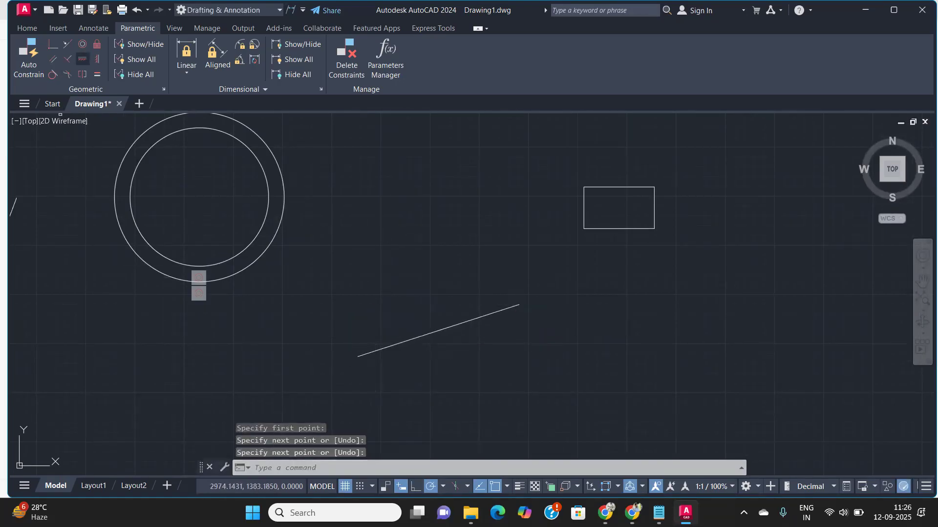
{"action": "left_click", "coordinate": [86, 60]}
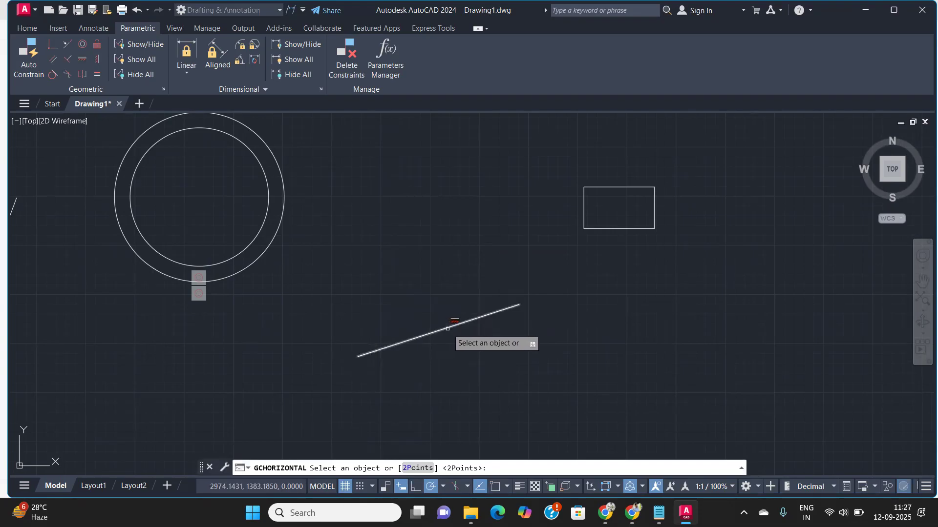
{"action": "left_click", "coordinate": [448, 329]}
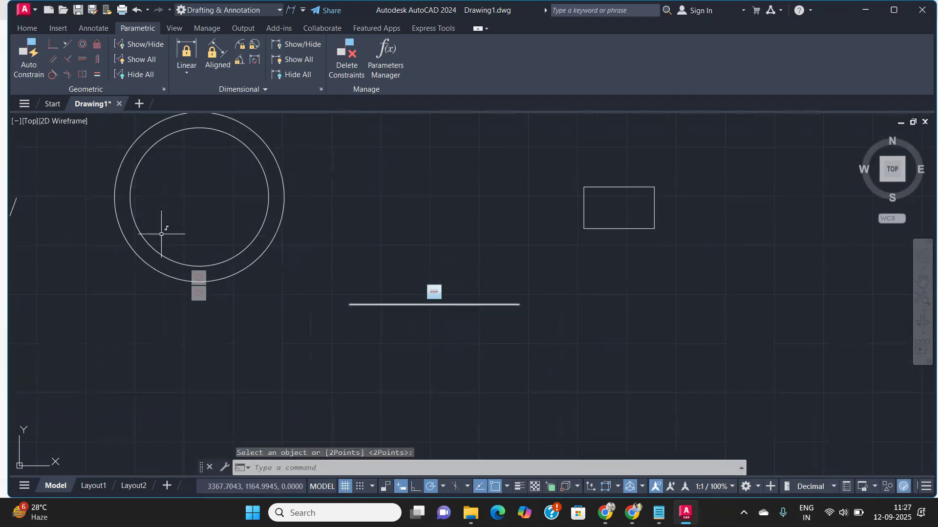
- Draw a second slanted line below and to the right of the rectangle, and constrain it to be vertical
{"action": "type", "text": "l"}
{"action": "key", "text": "Return"}
{"action": "left_click", "coordinate": [640, 343]}
{"action": "left_click", "coordinate": [790, 260]}
{"action": "key", "text": "Return"}
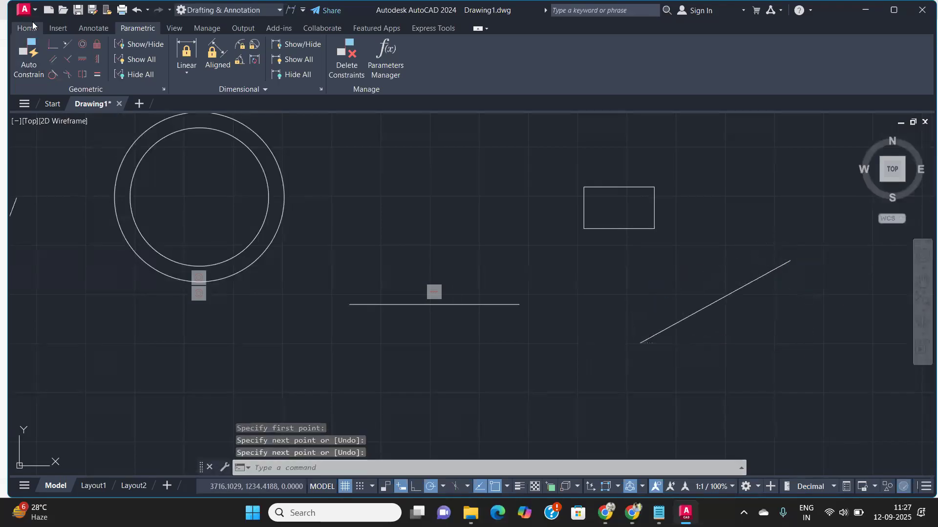
{"action": "left_click", "coordinate": [93, 59]}
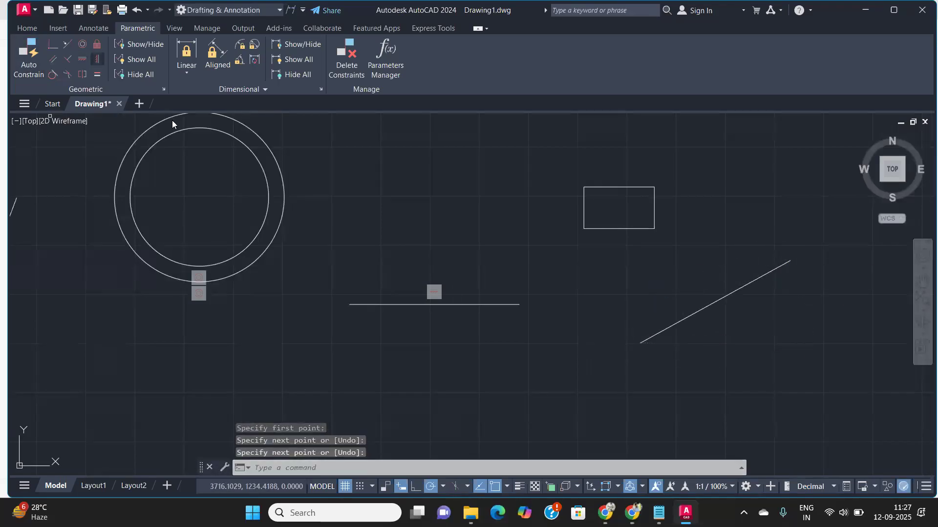
{"action": "left_click", "coordinate": [733, 285]}
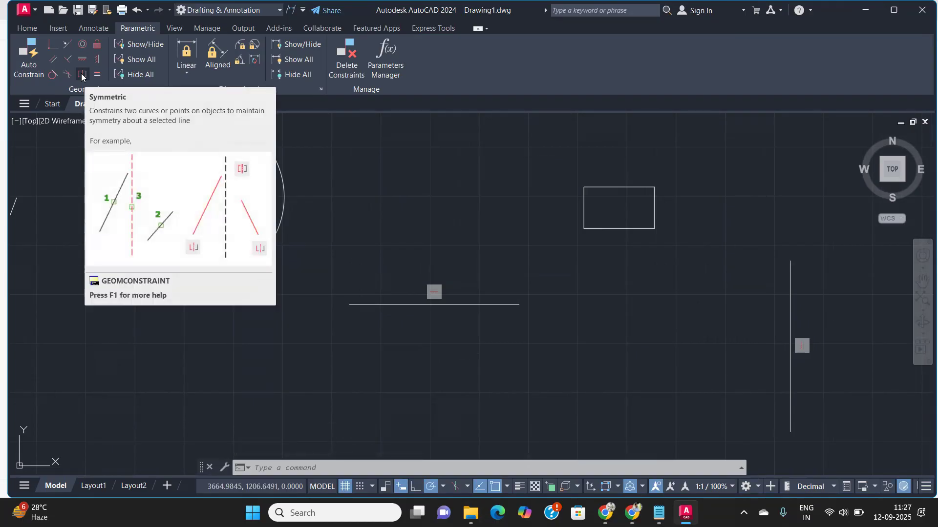
- Draw two separate lines to the right of the vertical line: a slanted one and a longer, nearly vertical one
{"action": "scroll", "coordinate": [184, 171], "scroll_direction": "down", "scroll_amount": 4}
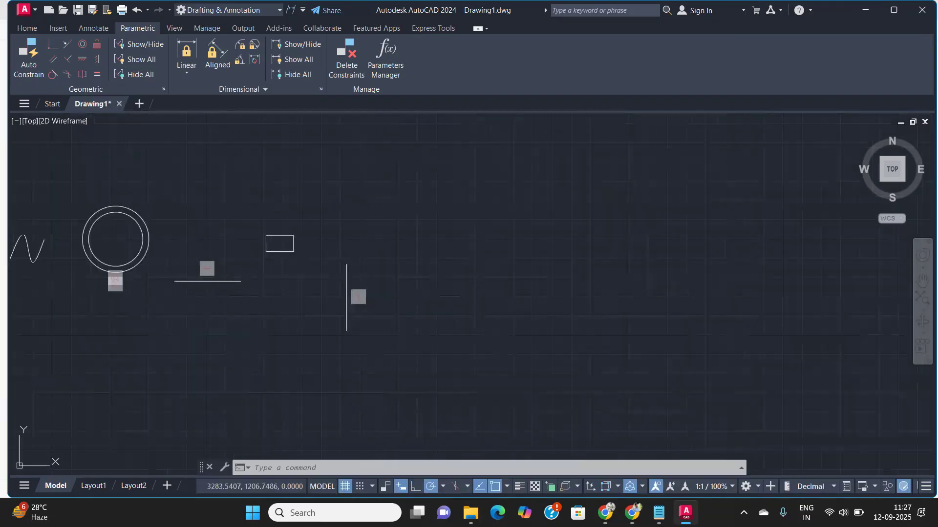
{"action": "type", "text": "l"}
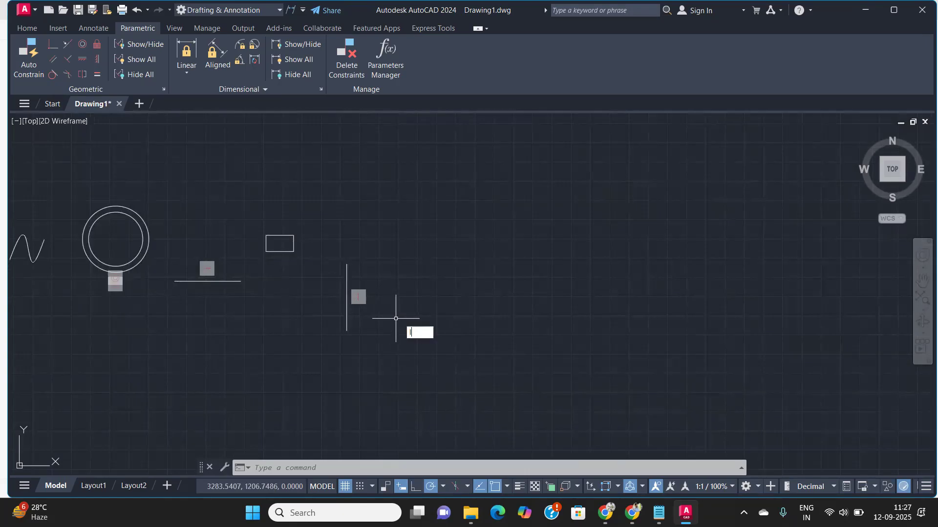
{"action": "key", "text": "Return"}
{"action": "left_click", "coordinate": [456, 325]}
{"action": "left_click", "coordinate": [501, 251]}
{"action": "key", "text": "Escape"}
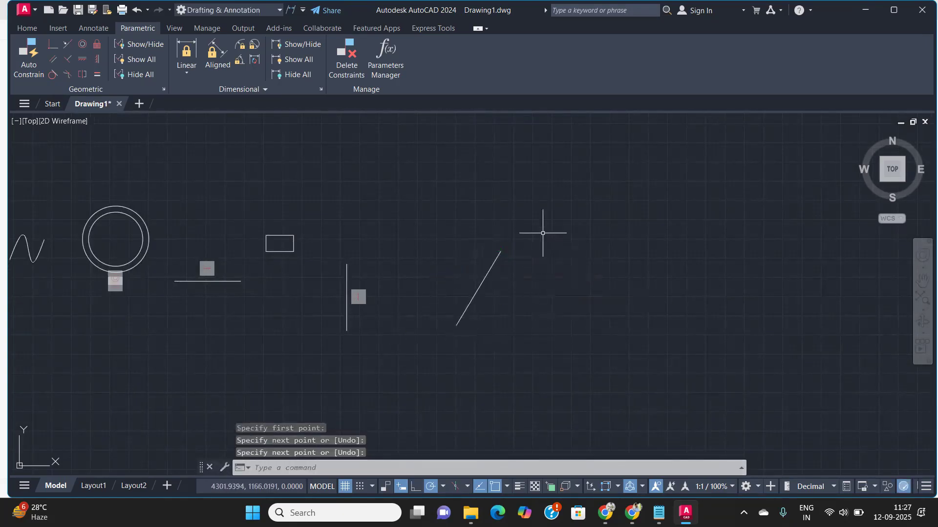
{"action": "key", "text": "Return"}
{"action": "left_click", "coordinate": [540, 214]}
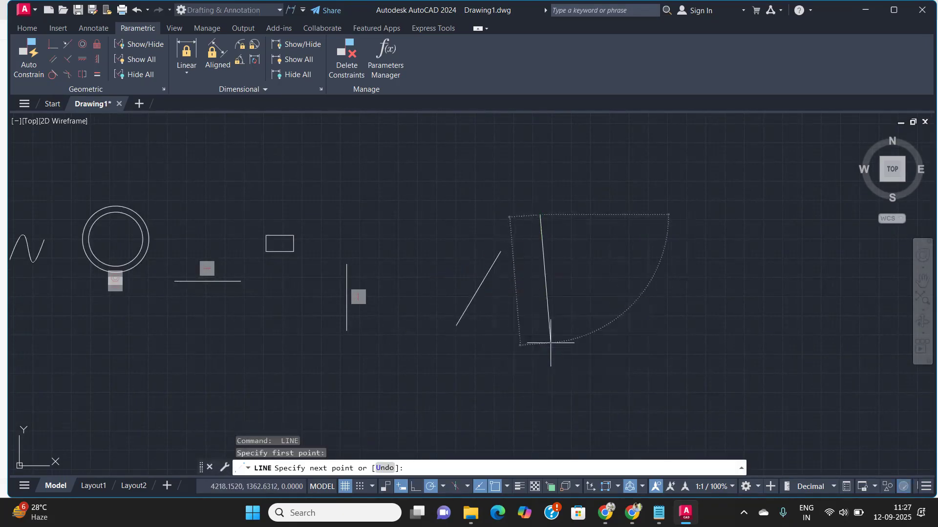
{"action": "left_click", "coordinate": [550, 343]}
{"action": "key", "text": "Return"}
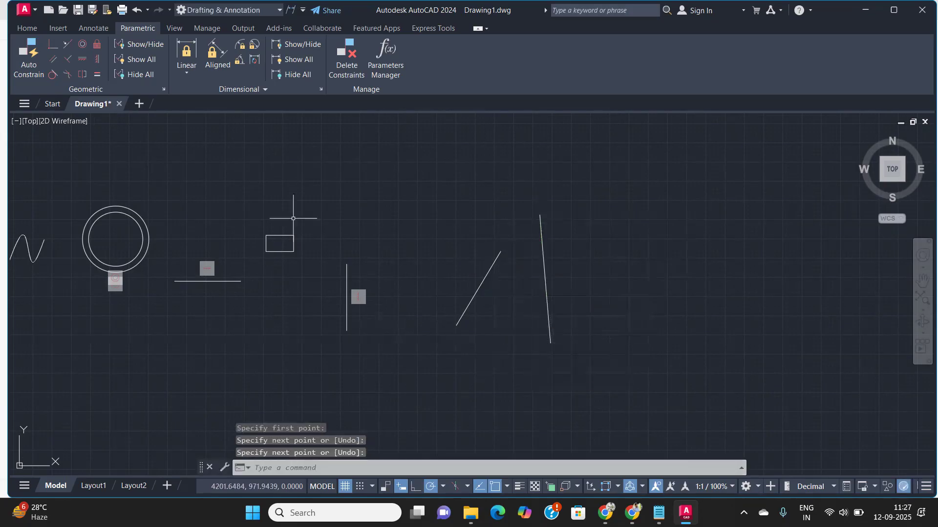
- Try to apply a symmetric constraint to the two new lines, using the longer one as the symmetry line too
{"action": "left_click", "coordinate": [82, 74]}
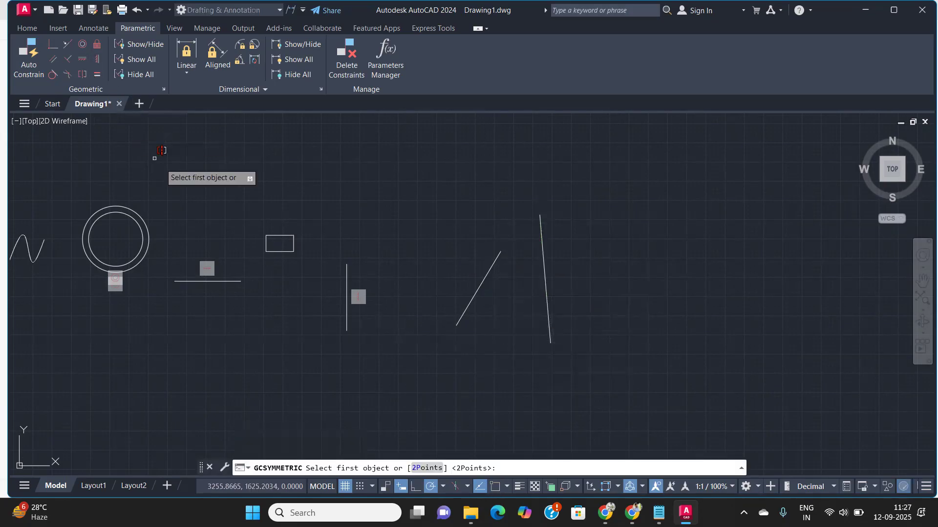
{"action": "left_click", "coordinate": [471, 292]}
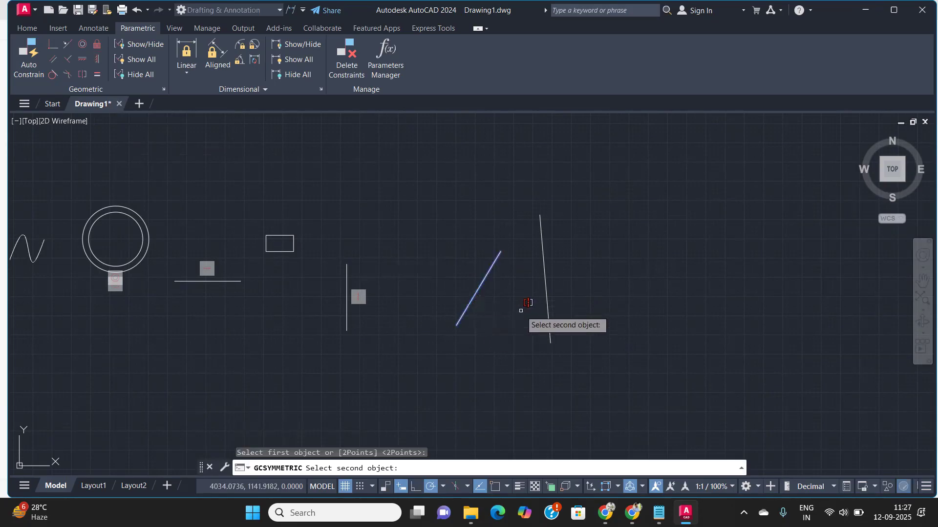
{"action": "left_click", "coordinate": [550, 283]}
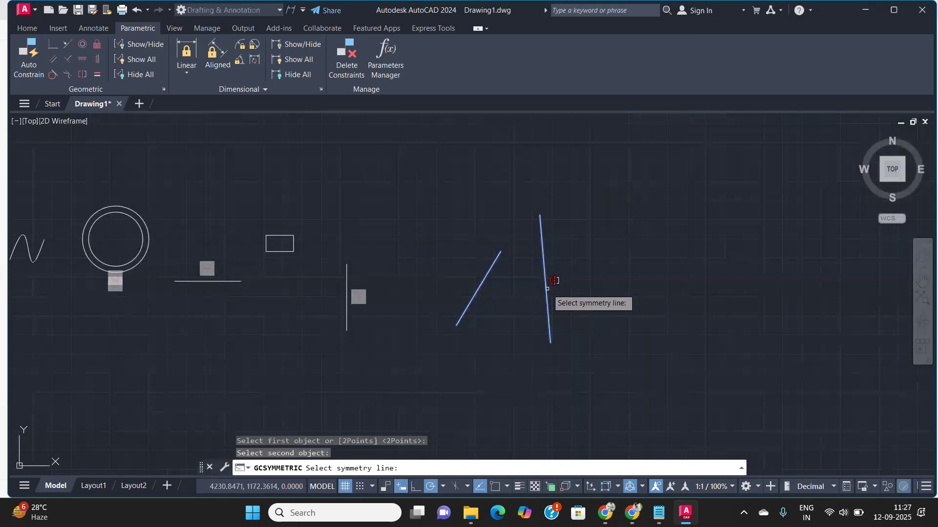
{"action": "left_click", "coordinate": [545, 288]}
{"action": "key", "text": "Escape"}
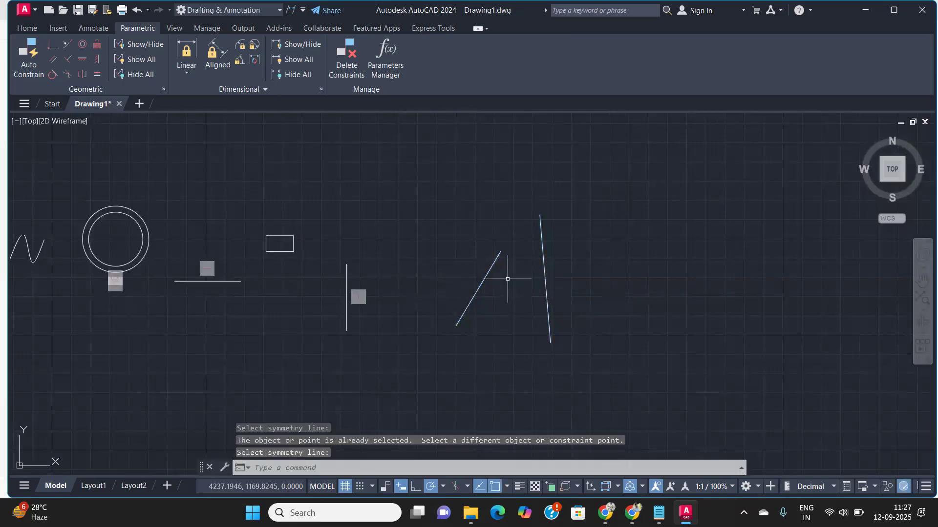
- Draw a short vertical line to the right of the long, nearly vertical line
{"action": "middle_click_drag", "start_coordinate": [508, 279], "coordinate": [464, 273]}
{"action": "type", "text": "l"}
{"action": "key", "text": "Return"}
{"action": "left_click", "coordinate": [556, 268]}
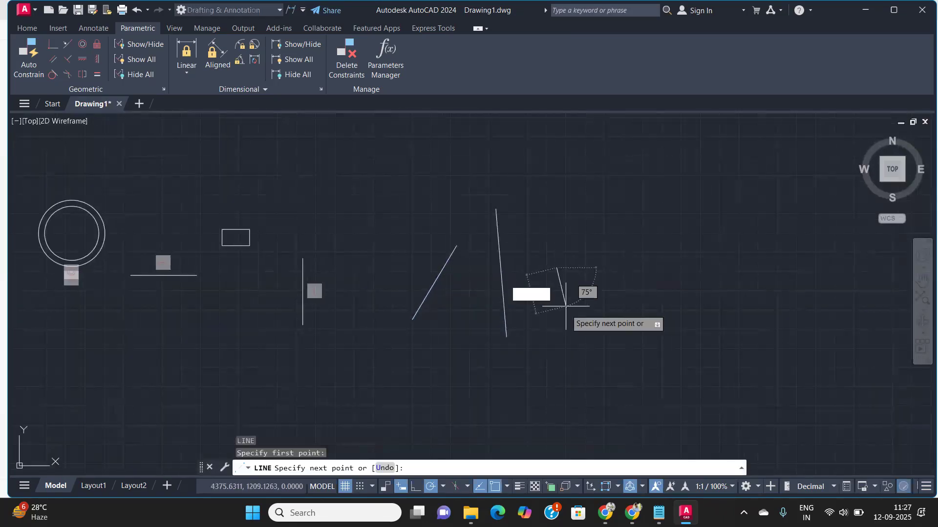
{"action": "left_click", "coordinate": [556, 336]}
{"action": "key", "text": "Escape"}
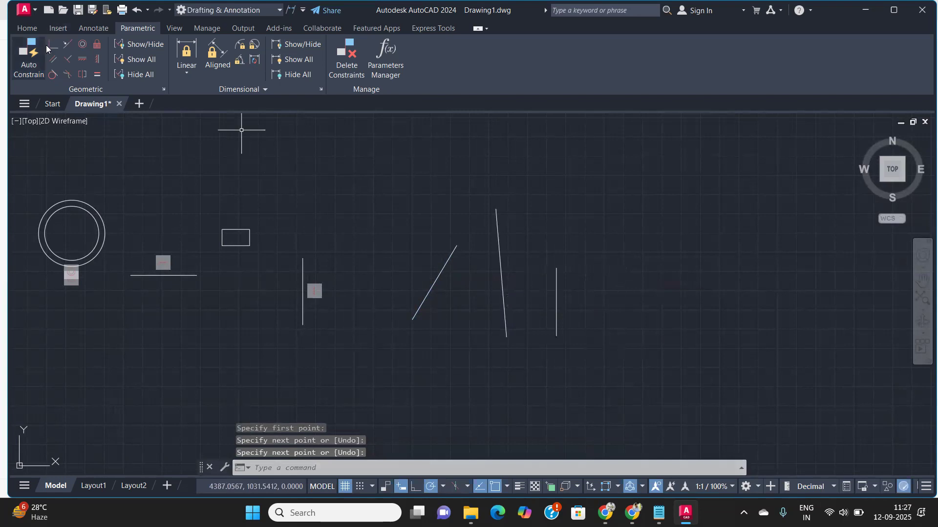
- Apply a symmetric constraint to the slanted line and the short vertical line, with the long line between them as the symmetry line
{"action": "left_click", "coordinate": [83, 74]}
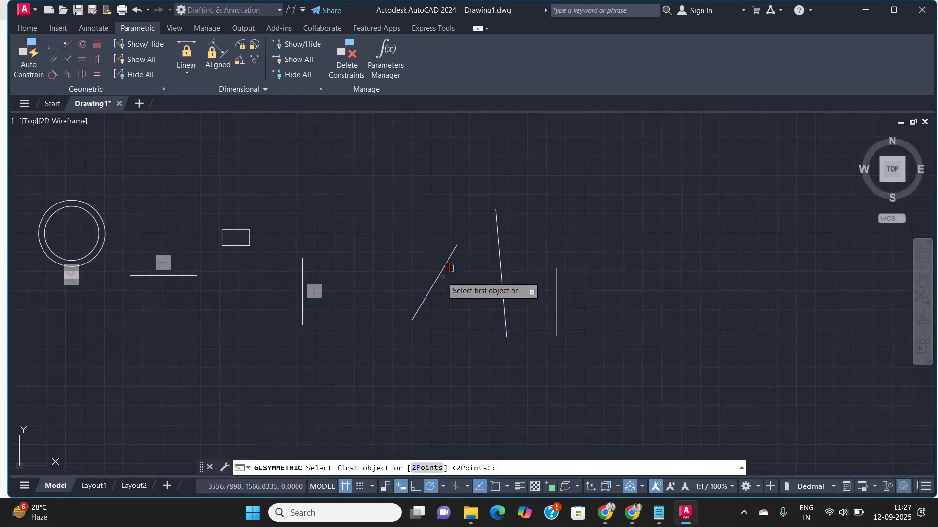
{"action": "left_click", "coordinate": [445, 266]}
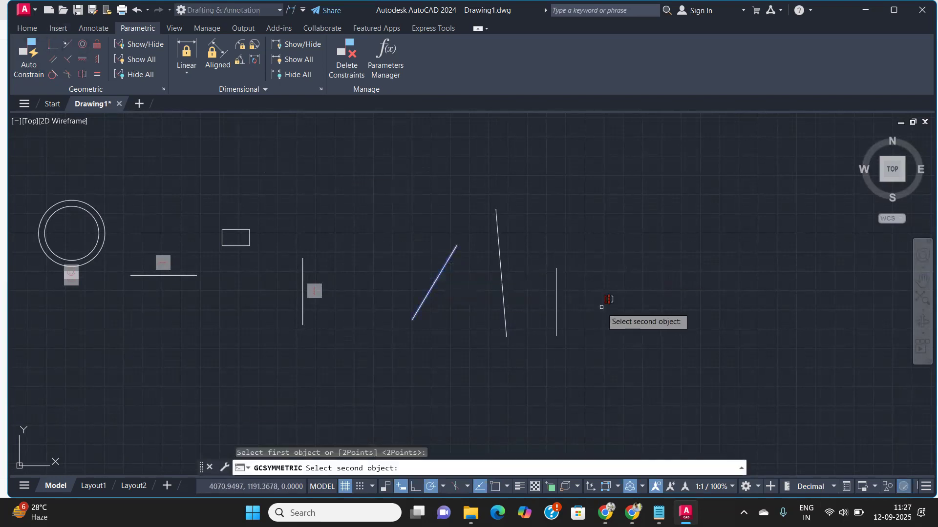
{"action": "left_click", "coordinate": [557, 293]}
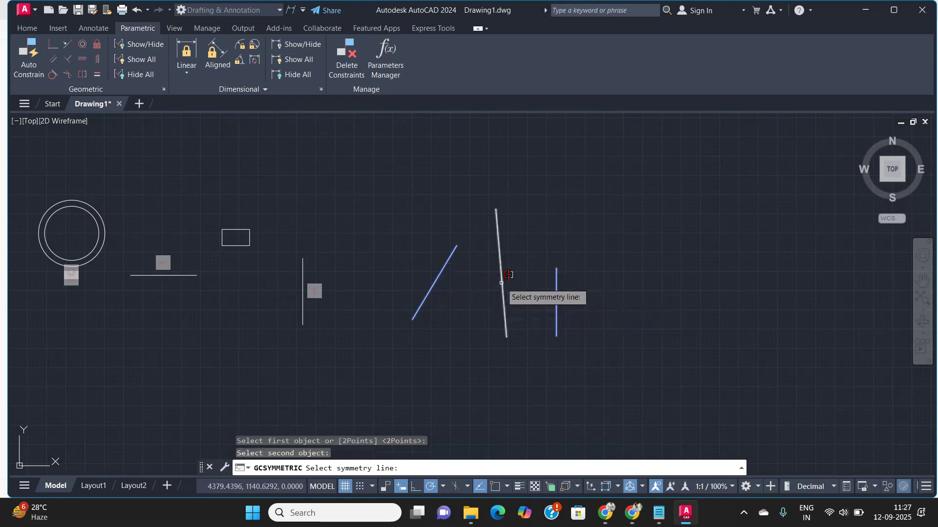
{"action": "left_click", "coordinate": [501, 283]}
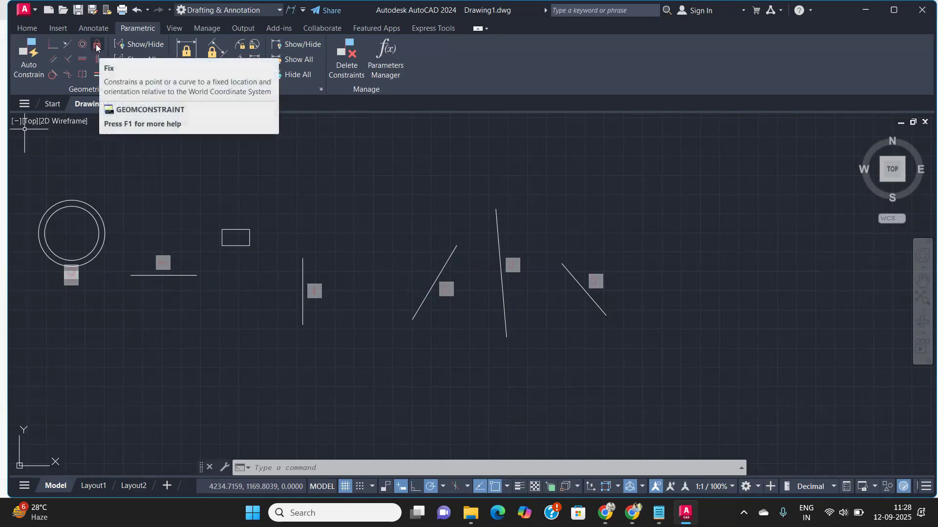
- Draw a large circle in the empty area to the right of the symmetric lines
{"action": "scroll", "coordinate": [492, 371], "scroll_direction": "down", "scroll_amount": 4}
{"action": "scroll", "coordinate": [364, 308], "scroll_direction": "up", "scroll_amount": 2}
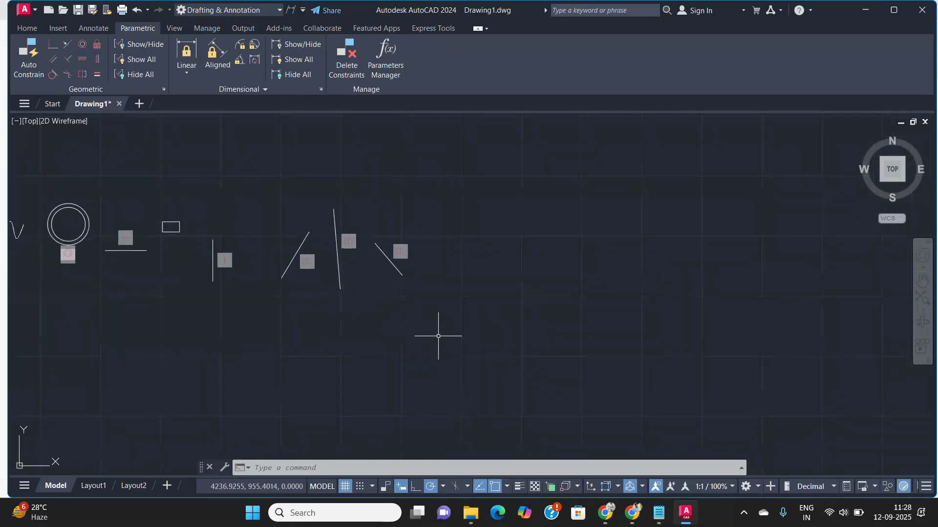
{"action": "type", "text": "c"}
{"action": "key", "text": "Return"}
{"action": "left_click", "coordinate": [591, 271]}
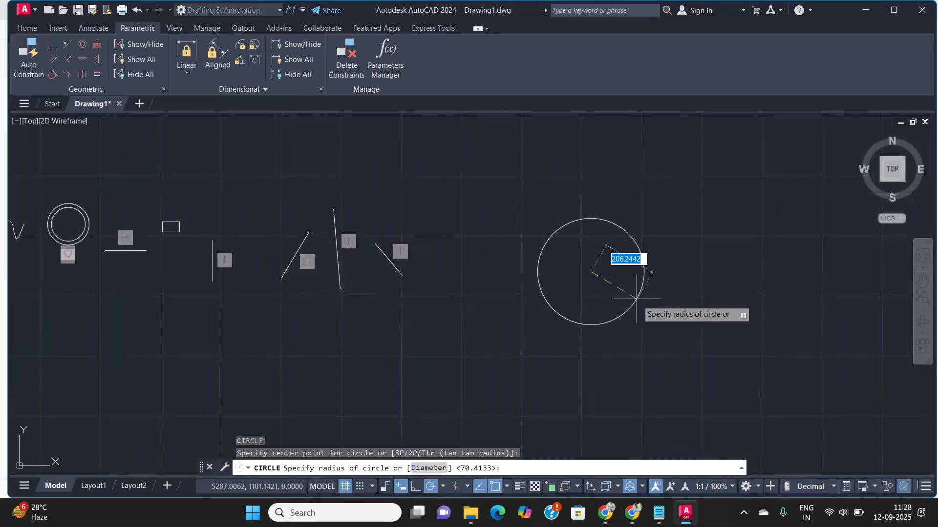
{"action": "left_click", "coordinate": [648, 317]}
- Draw a small horizontal rectangle below and to the left of the large circle
{"action": "type", "text": "rec"}
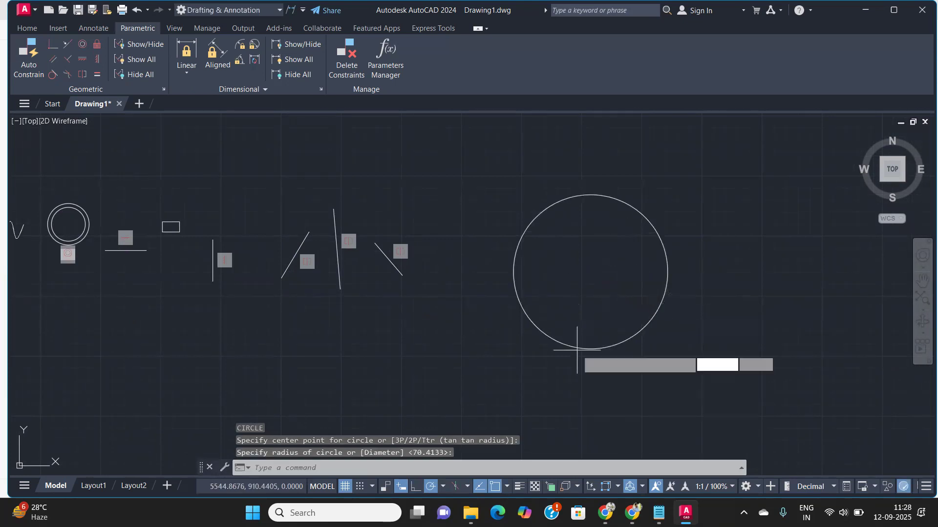
{"action": "key", "text": "Return"}
{"action": "left_click", "coordinate": [412, 378]}
{"action": "left_click", "coordinate": [455, 407]}
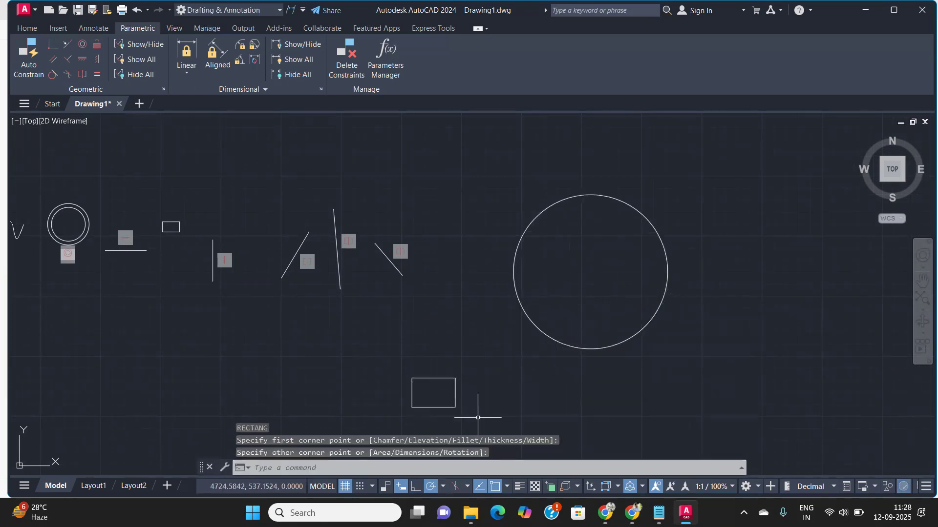
- Move the small rectangle from its geometric centre to the centre of the large circle
{"action": "left_click", "coordinate": [479, 408]}
{"action": "left_click", "coordinate": [448, 393]}
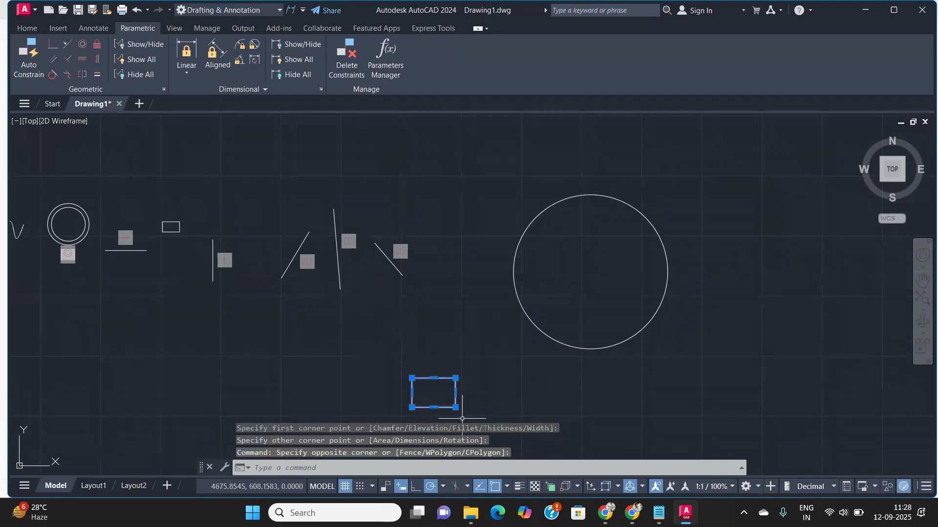
{"action": "type", "text": "m"}
{"action": "key", "text": "Return"}
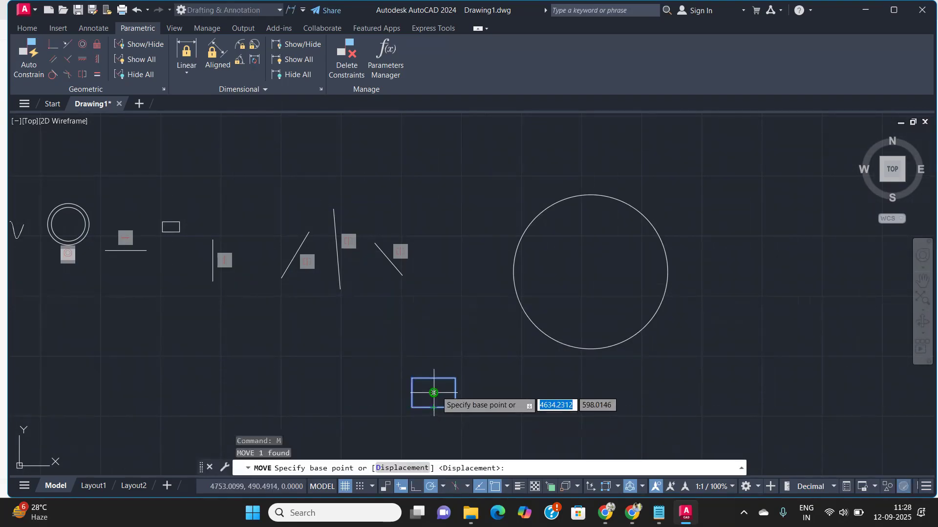
{"action": "left_click", "coordinate": [434, 393]}
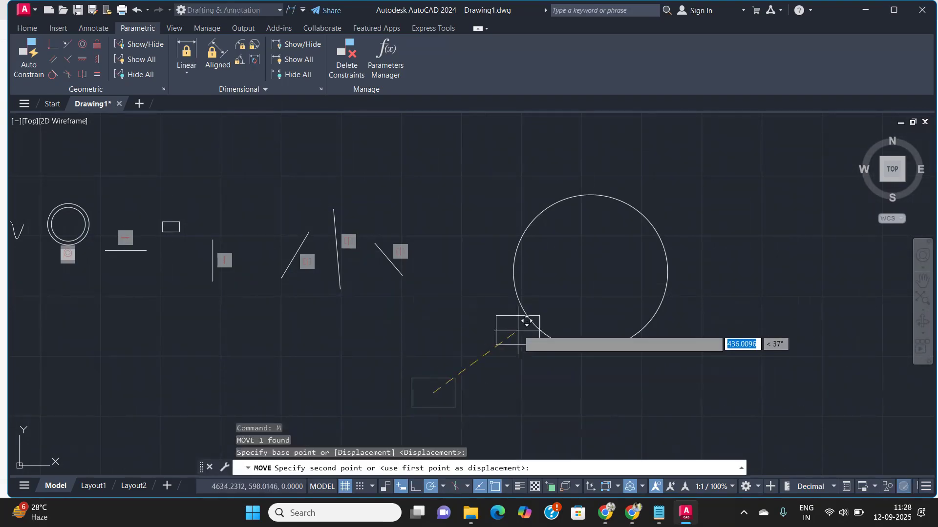
{"action": "left_click", "coordinate": [592, 271]}
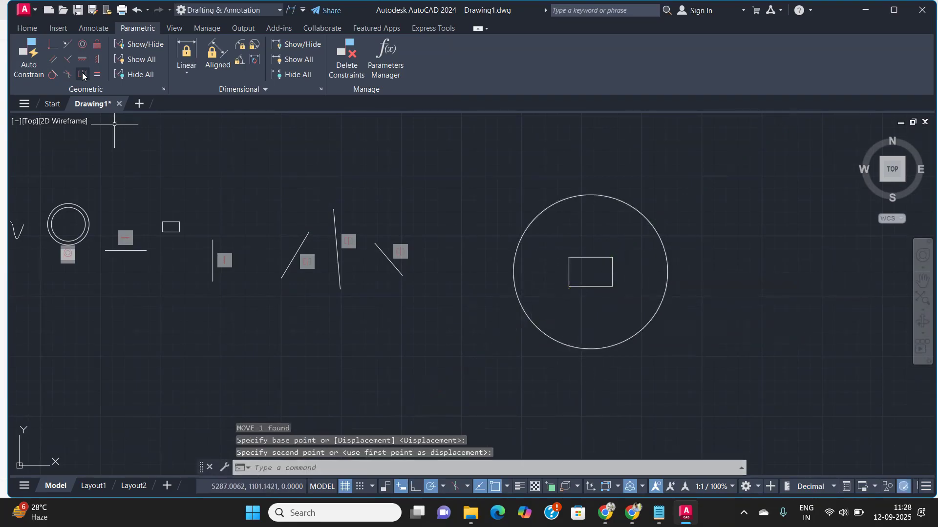
- Apply a fix constraint to the rectangle's lower-right corner and move the circle and rectangle a short distance up and to the right
{"action": "left_click", "coordinate": [100, 47]}
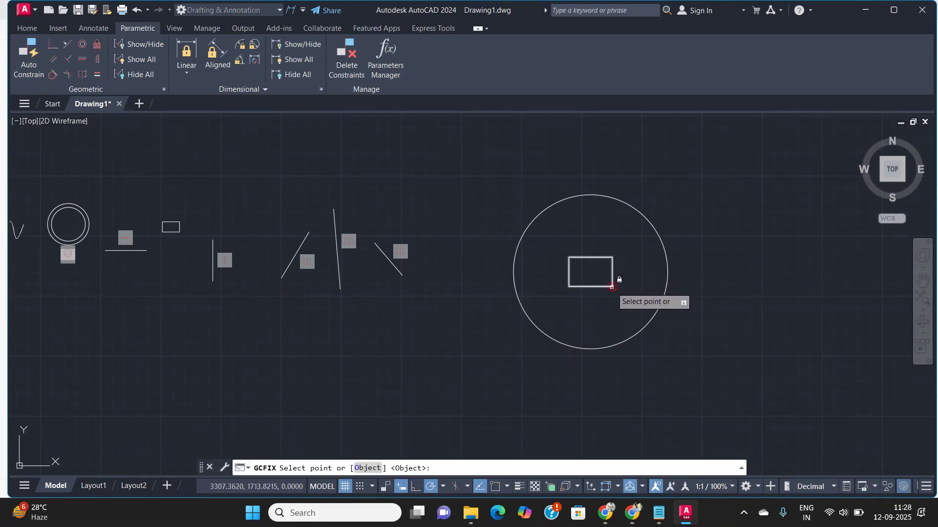
{"action": "left_click", "coordinate": [613, 287]}
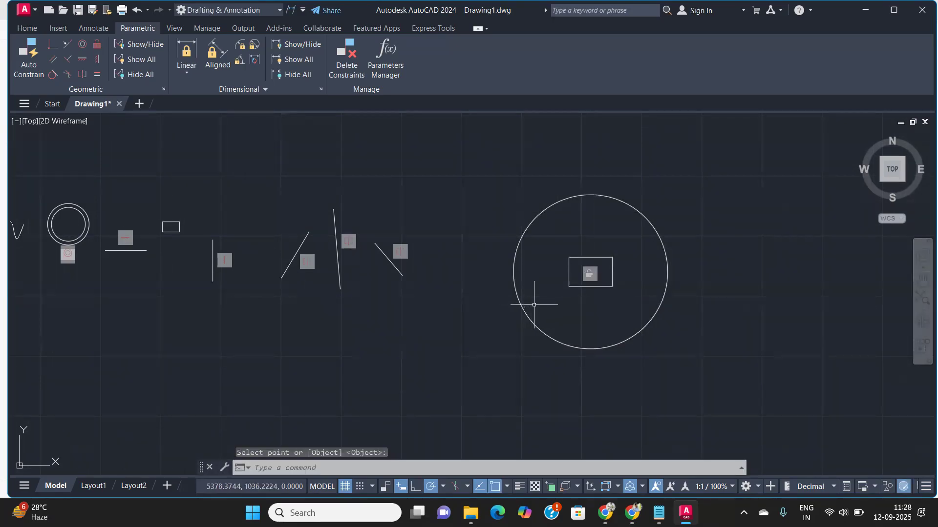
{"action": "left_click", "coordinate": [719, 355]}
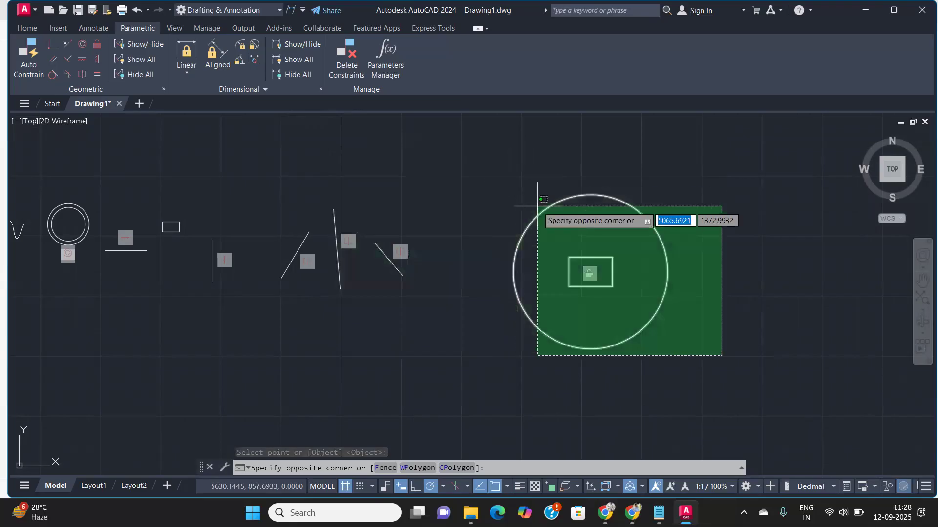
{"action": "left_click", "coordinate": [538, 204]}
{"action": "type", "text": "m"}
{"action": "key", "text": "Return"}
{"action": "left_click", "coordinate": [557, 256]}
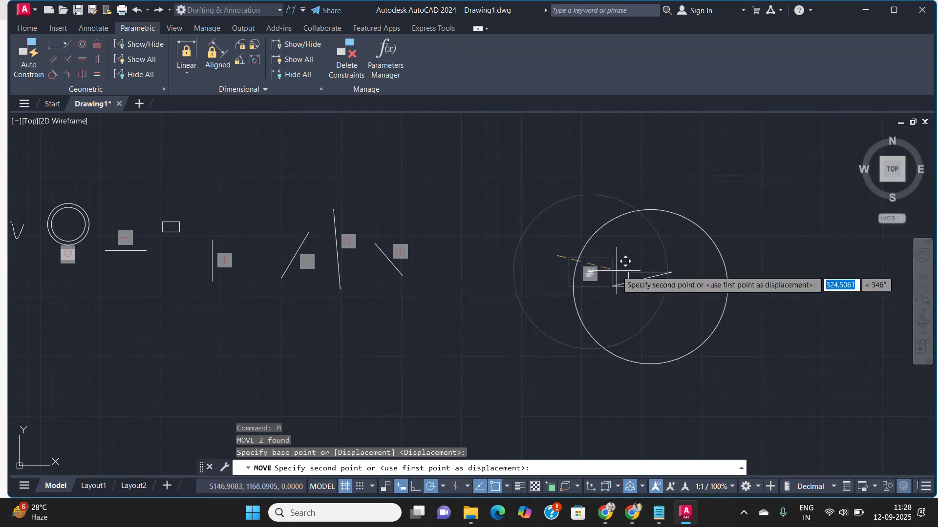
{"action": "left_click", "coordinate": [583, 224]}
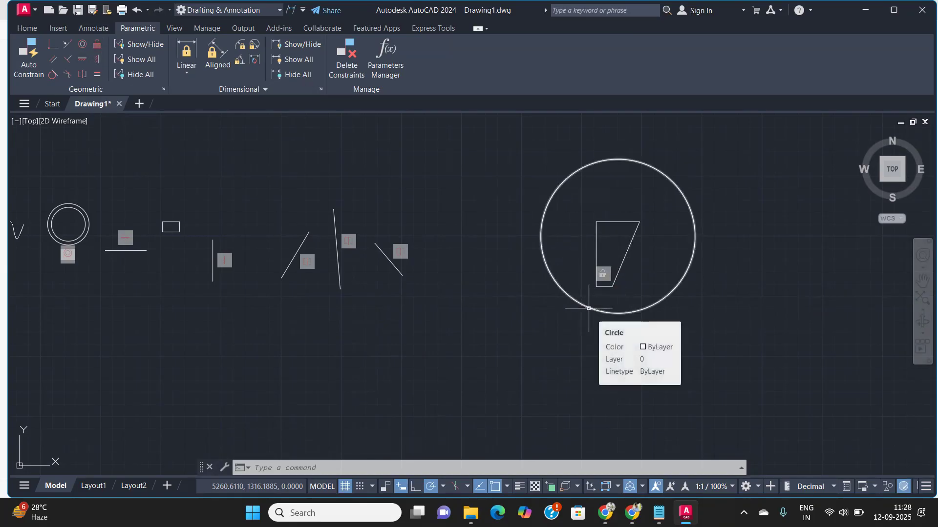
- Draw a large horizontal rectangle in the empty area to the right of the circle containing the fixed shape
{"action": "scroll", "coordinate": [199, 268], "scroll_direction": "down", "scroll_amount": 4}
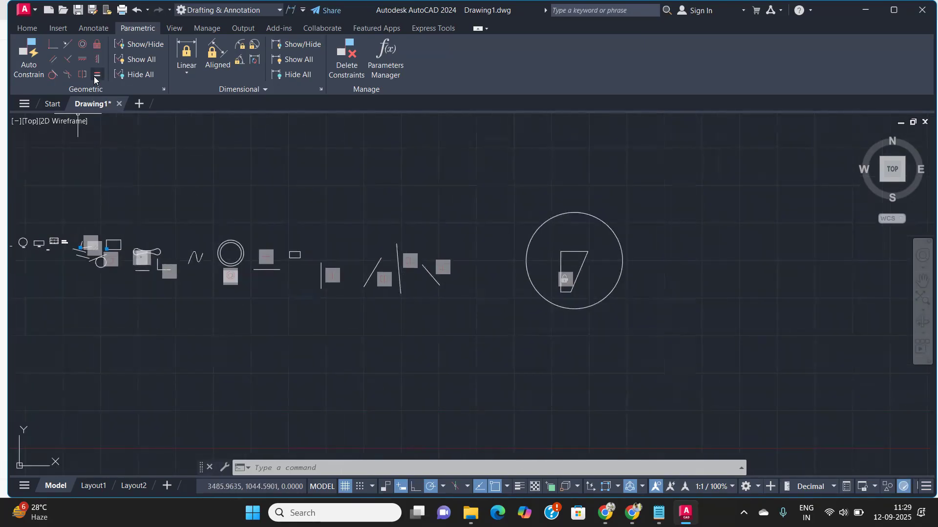
{"action": "middle_click_drag", "start_coordinate": [706, 438], "coordinate": [459, 356]}
{"action": "type", "text": "rec"}
{"action": "key", "text": "Return"}
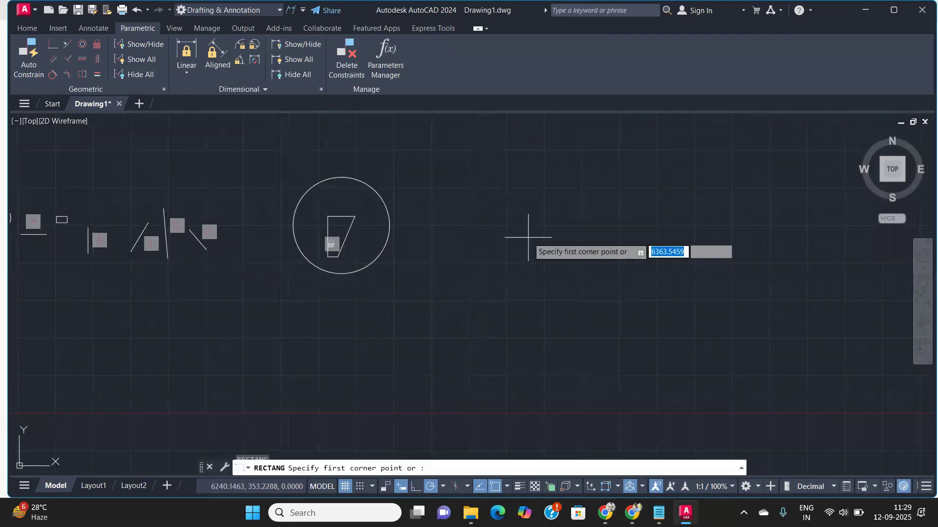
{"action": "left_click", "coordinate": [519, 191]}
{"action": "left_click", "coordinate": [637, 247]}
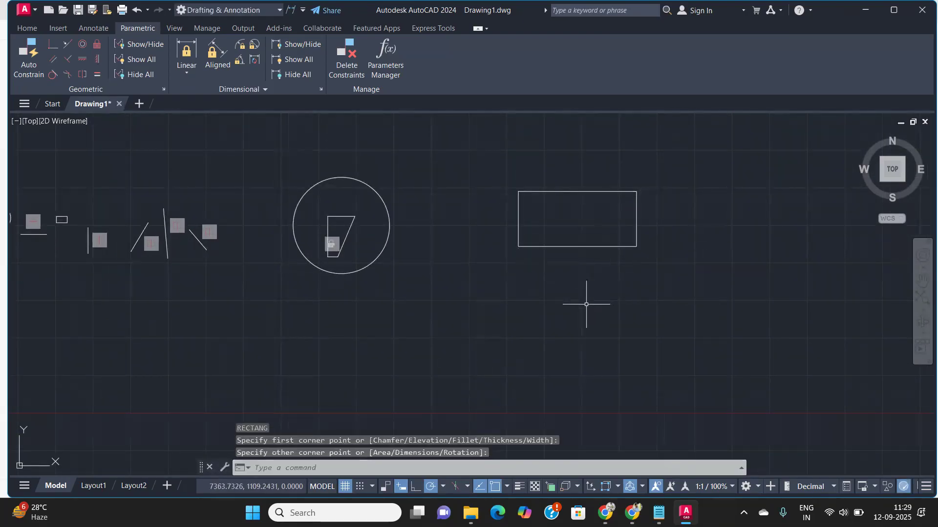
- Draw a smaller horizontal rectangle just below the large rectangle
{"action": "type", "text": "rec"}
{"action": "key", "text": "Return"}
{"action": "left_click", "coordinate": [556, 286]}
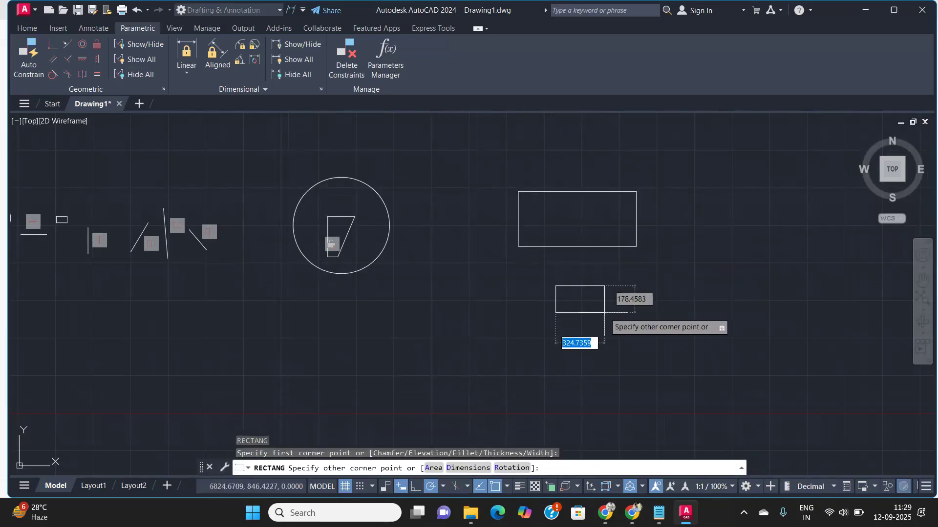
{"action": "left_click", "coordinate": [611, 317]}
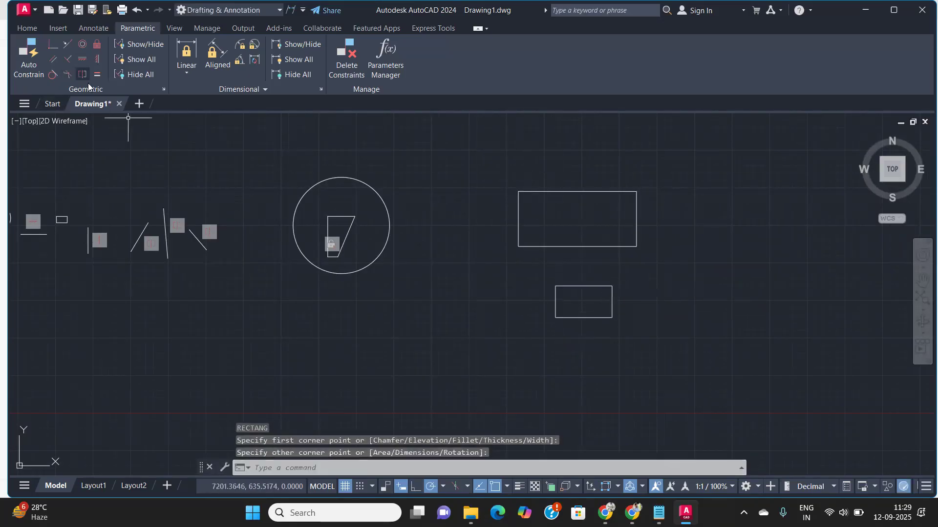
- Try an equal constraint from the small rectangle's top edge to the large rectangle's bottom edge, and undo it
{"action": "left_click", "coordinate": [100, 74]}
{"action": "left_click", "coordinate": [584, 286]}
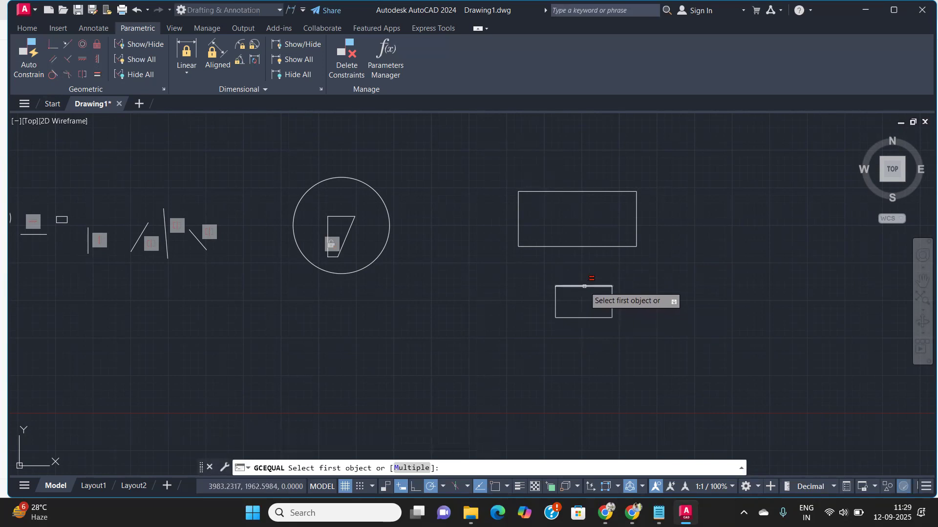
{"action": "left_click", "coordinate": [600, 245]}
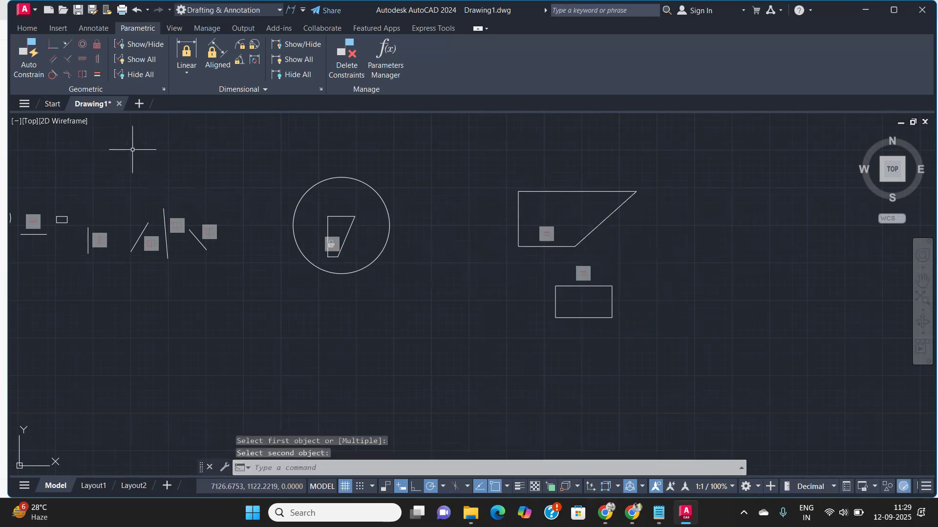
{"action": "key", "text": "ctrl+z"}
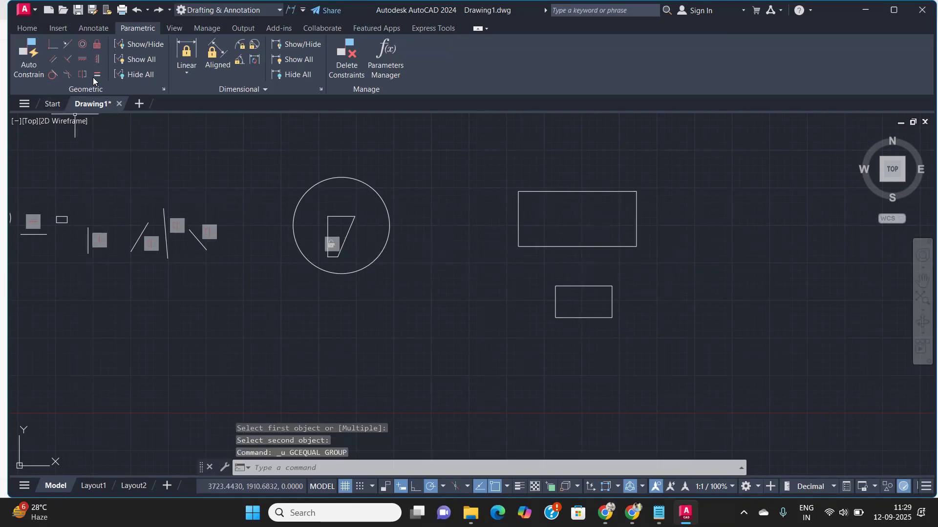
- Apply an equal constraint so the large rectangle's left edge matches the small rectangle's left edge
{"action": "left_click", "coordinate": [97, 74]}
{"action": "left_click", "coordinate": [593, 303]}
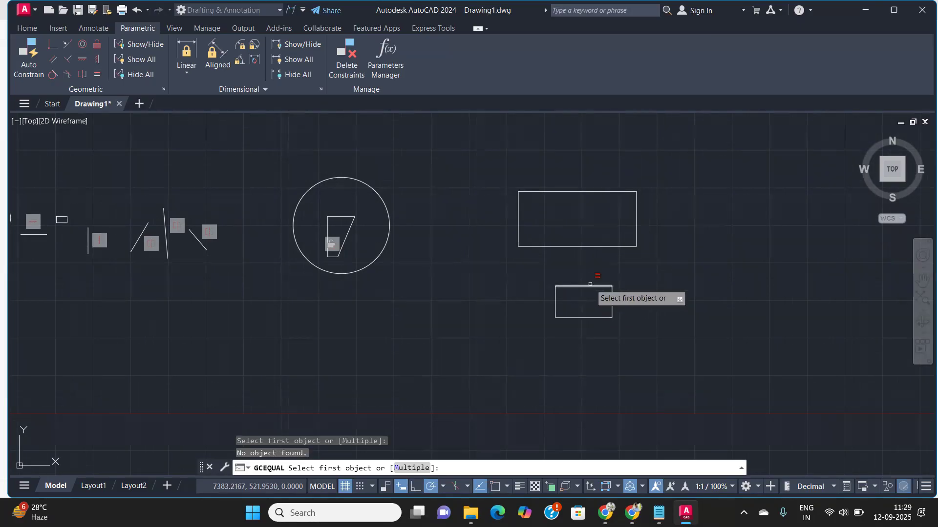
{"action": "left_click", "coordinate": [556, 300]}
{"action": "left_click", "coordinate": [518, 211]}
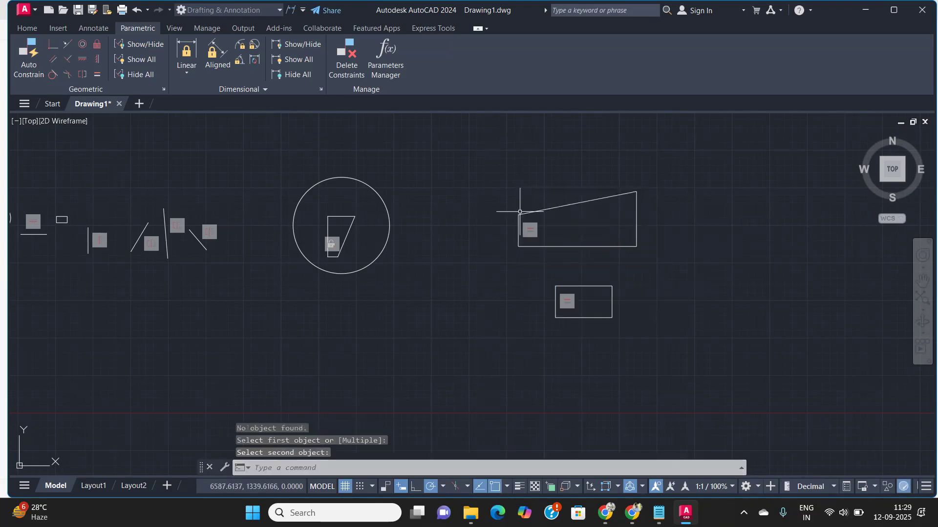
- Draw a circle of radius about 414 to the right of the rectangles and a circle of radius about 145 below it
{"action": "scroll", "coordinate": [489, 274], "scroll_direction": "down", "scroll_amount": 2}
{"action": "type", "text": "c"}
{"action": "key", "text": "Return"}
{"action": "left_click", "coordinate": [588, 207]}
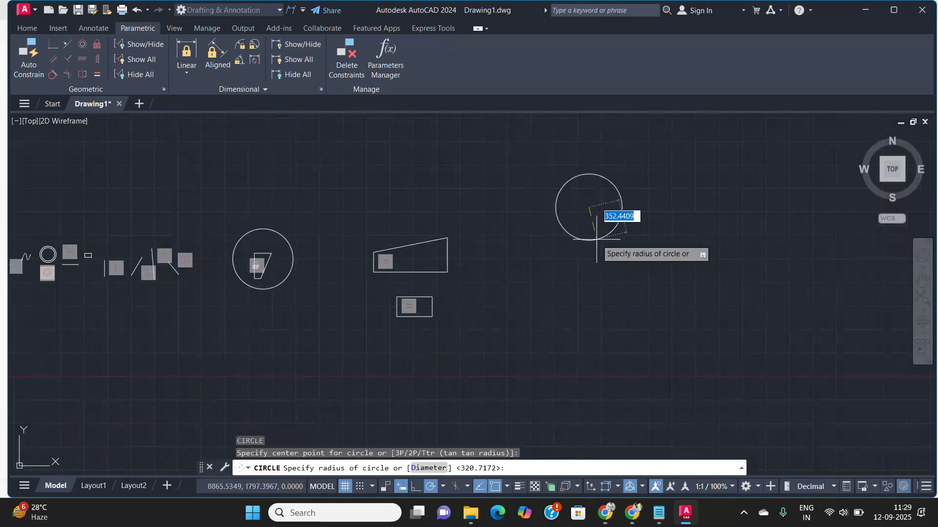
{"action": "left_click", "coordinate": [617, 234]}
{"action": "key", "text": "Return"}
{"action": "left_click", "coordinate": [586, 277]}
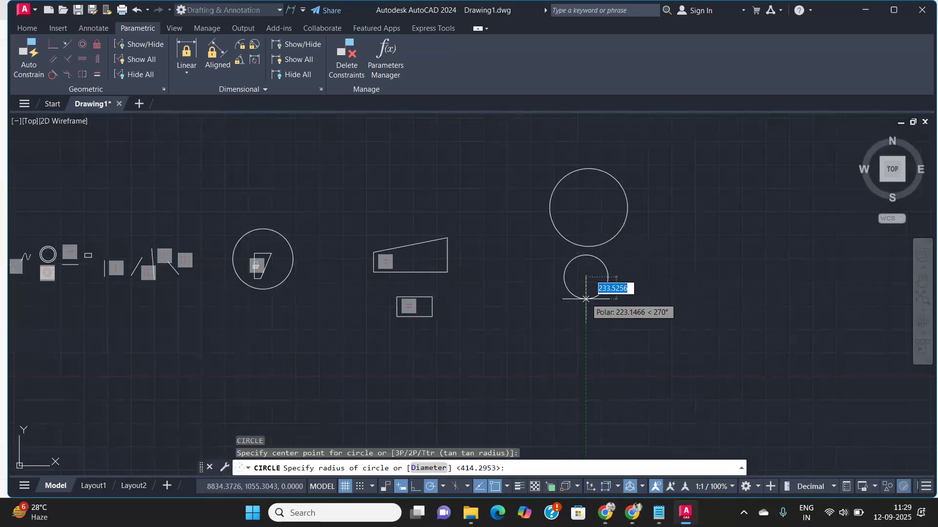
{"action": "left_click", "coordinate": [584, 291]}
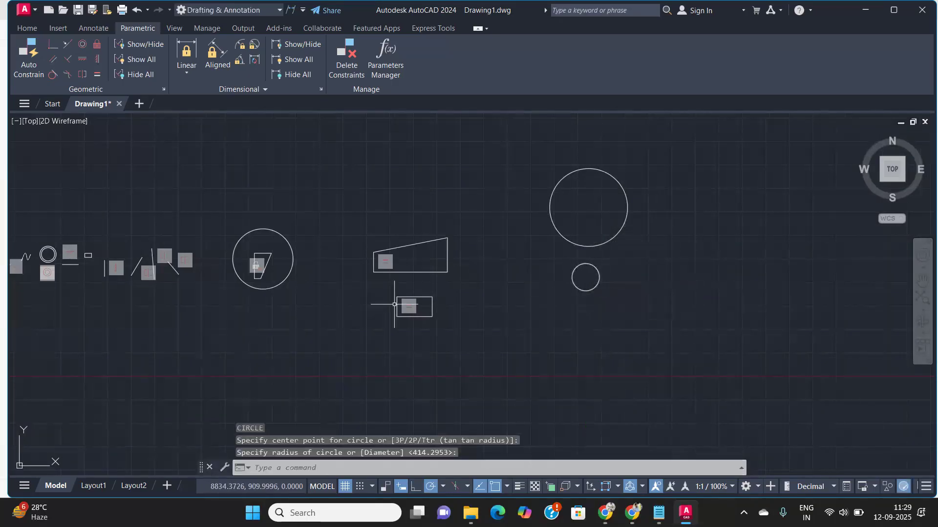
- Apply an equal constraint so the larger upper circle matches the small lower circle
{"action": "left_click", "coordinate": [97, 75]}
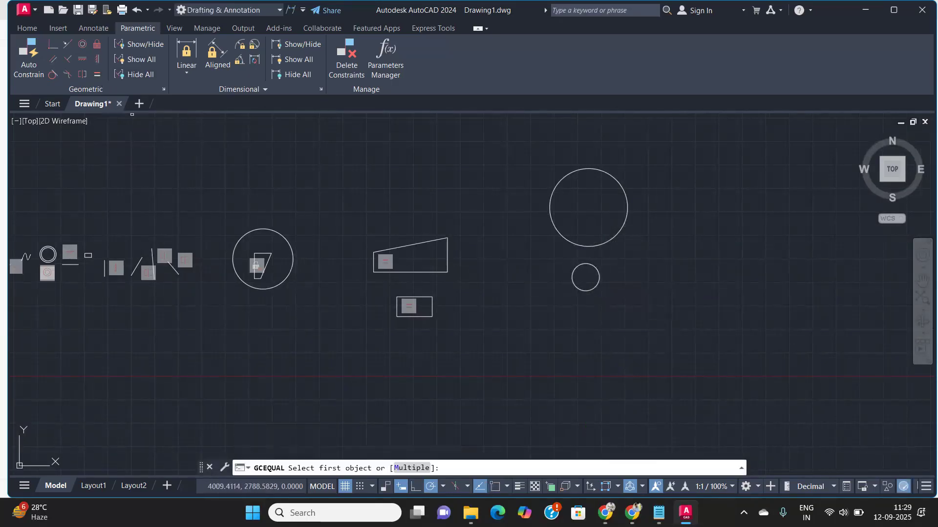
{"action": "left_click", "coordinate": [597, 266]}
{"action": "left_click", "coordinate": [604, 242]}
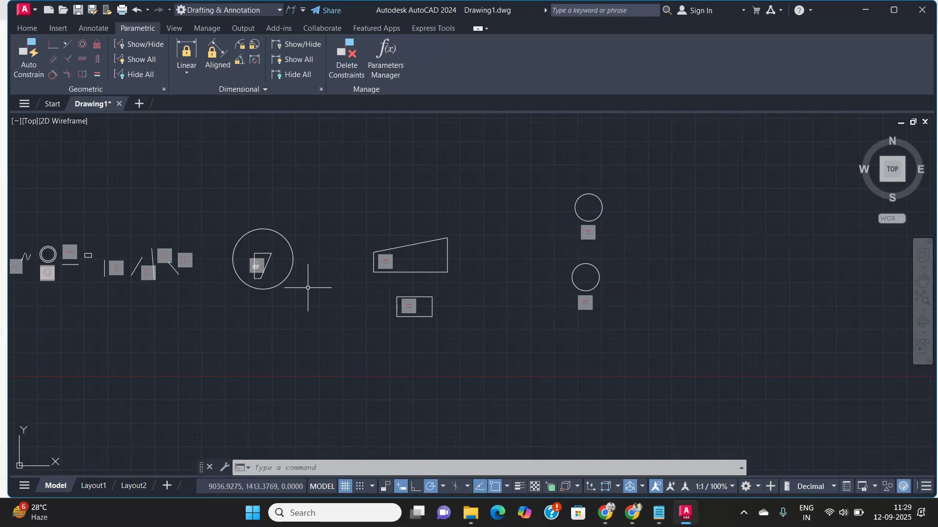
- Hide the concentric constraint marker attached to the inner circle of the concentric pair
{"action": "scroll", "coordinate": [269, 271], "scroll_direction": "down", "scroll_amount": 3}
{"action": "scroll", "coordinate": [157, 283], "scroll_direction": "up", "scroll_amount": 5}
{"action": "scroll", "coordinate": [157, 283], "scroll_direction": "up", "scroll_amount": 7}
{"action": "middle_click_drag", "start_coordinate": [199, 235], "coordinate": [263, 233]}
{"action": "scroll", "coordinate": [234, 219], "scroll_direction": "up", "scroll_amount": 4}
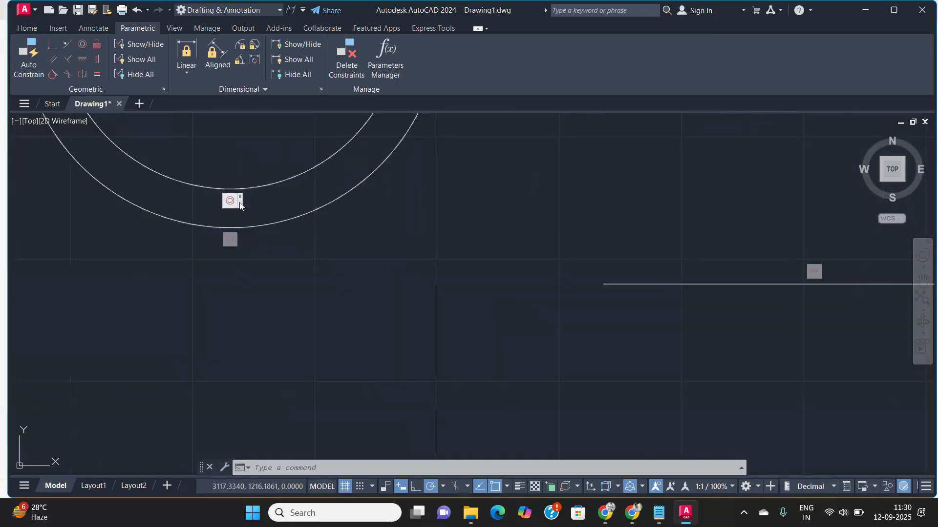
{"action": "left_click", "coordinate": [240, 199]}
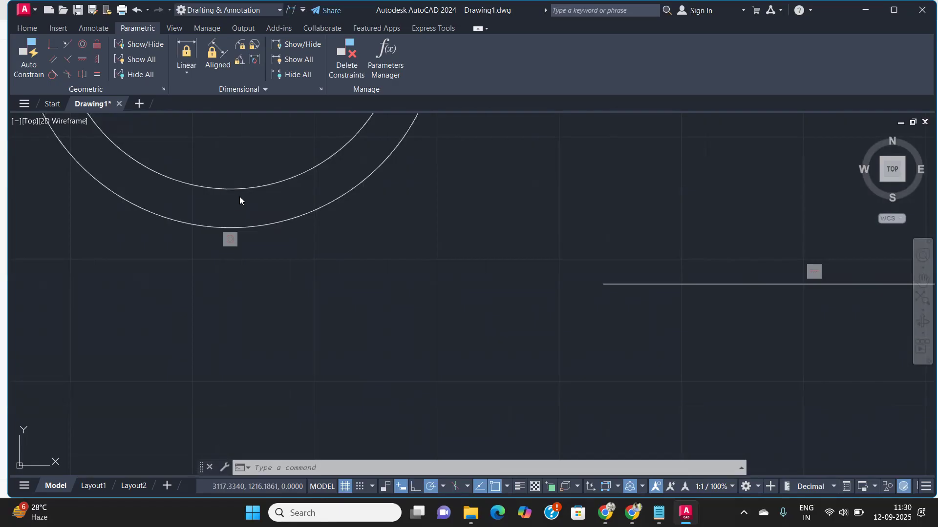
- Hide the outer concentric circle's constraint marker using the constraint bar's Hide option
{"action": "left_click", "coordinate": [143, 43]}
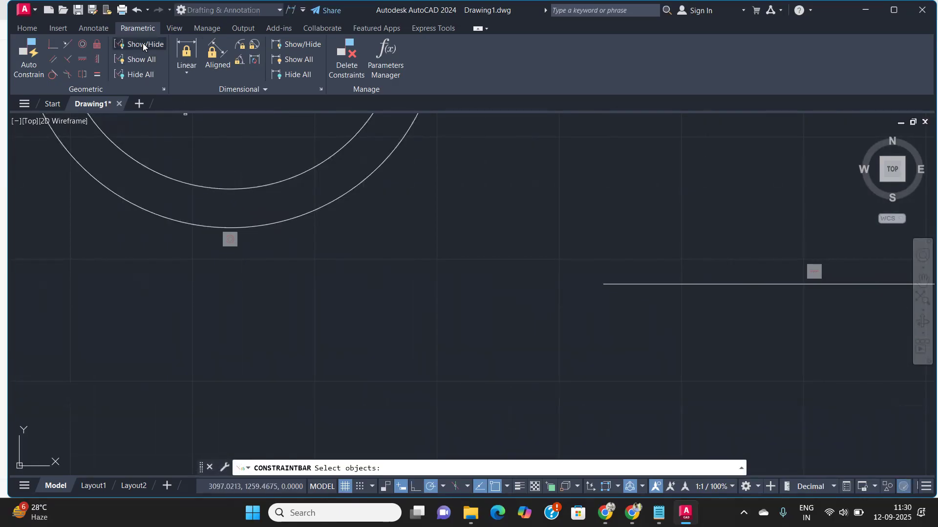
{"action": "left_click", "coordinate": [228, 227]}
{"action": "key", "text": "Return"}
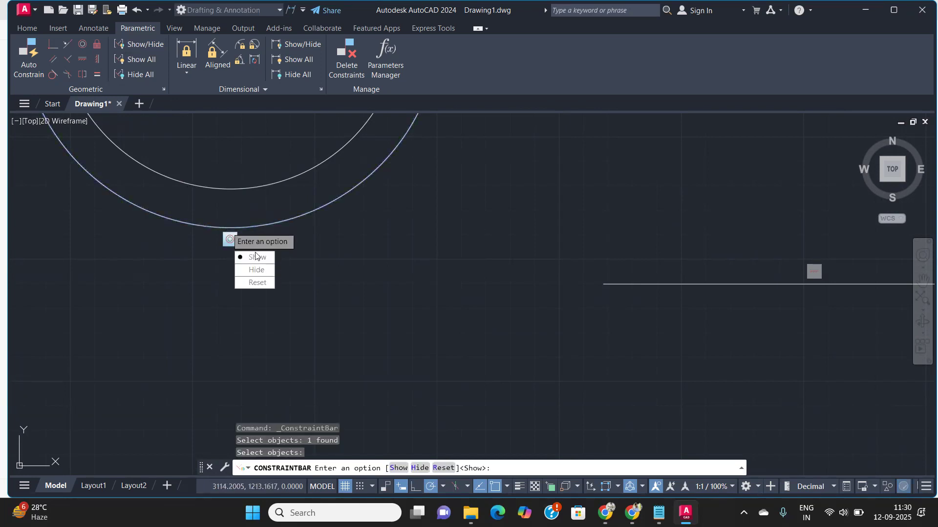
{"action": "left_click", "coordinate": [256, 272]}
- Show every geometric constraint marker in the drawing and hide them all again
{"action": "scroll", "coordinate": [220, 220], "scroll_direction": "down", "scroll_amount": 4}
{"action": "middle_click_drag", "start_coordinate": [247, 224], "coordinate": [282, 291]}
{"action": "left_click", "coordinate": [142, 63]}
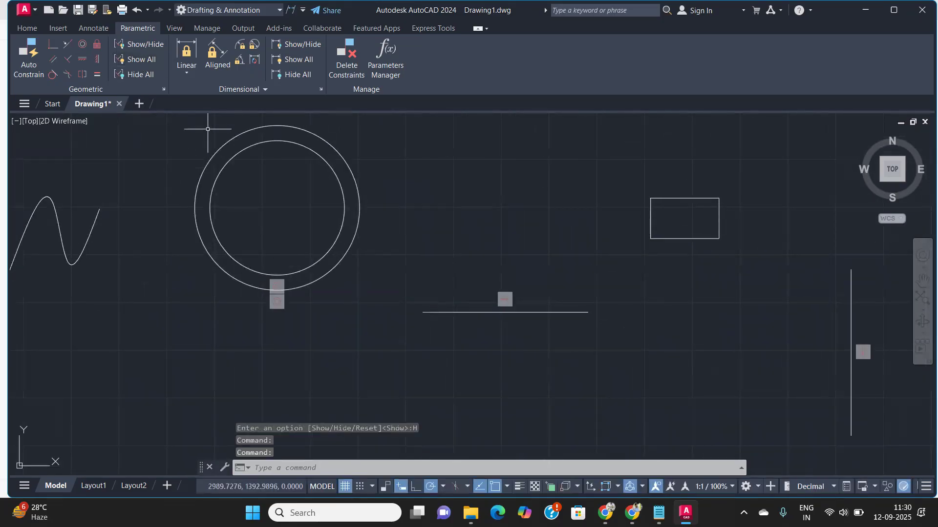
{"action": "left_click", "coordinate": [136, 75]}
- Show all geometric constraint markers across the drawing
{"action": "scroll", "coordinate": [379, 234], "scroll_direction": "down", "scroll_amount": 5}
{"action": "middle_click_drag", "start_coordinate": [356, 281], "coordinate": [506, 322]}
{"action": "scroll", "coordinate": [356, 274], "scroll_direction": "up", "scroll_amount": 4}
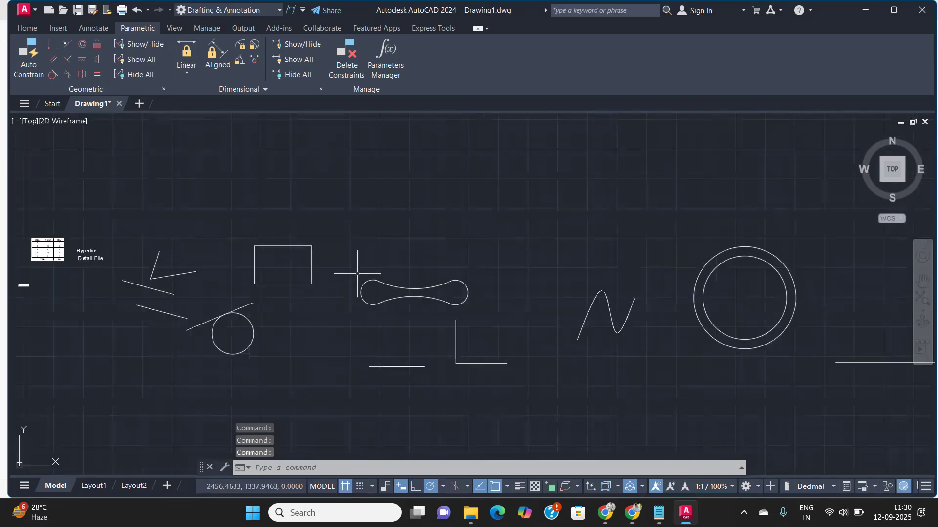
{"action": "scroll", "coordinate": [323, 271], "scroll_direction": "up", "scroll_amount": 2}
{"action": "middle_click_drag", "start_coordinate": [323, 271], "coordinate": [244, 232]}
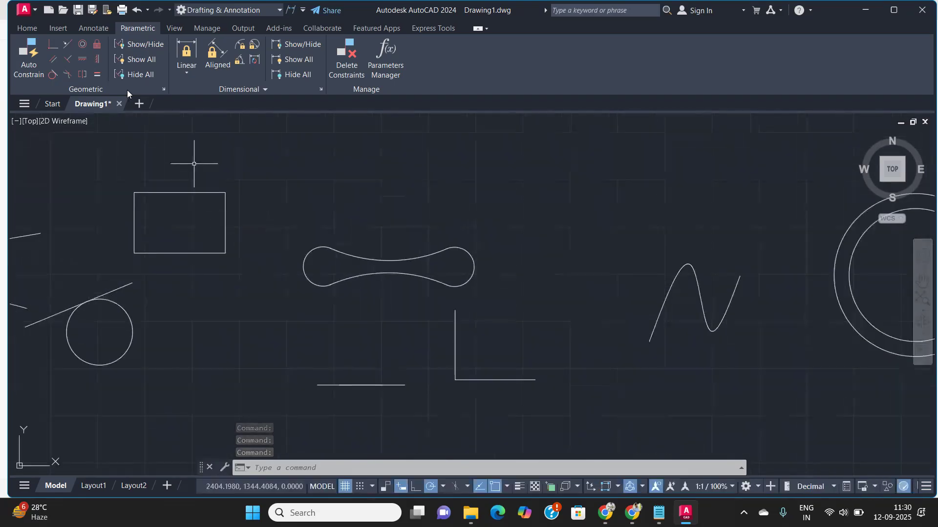
{"action": "left_click", "coordinate": [149, 61]}
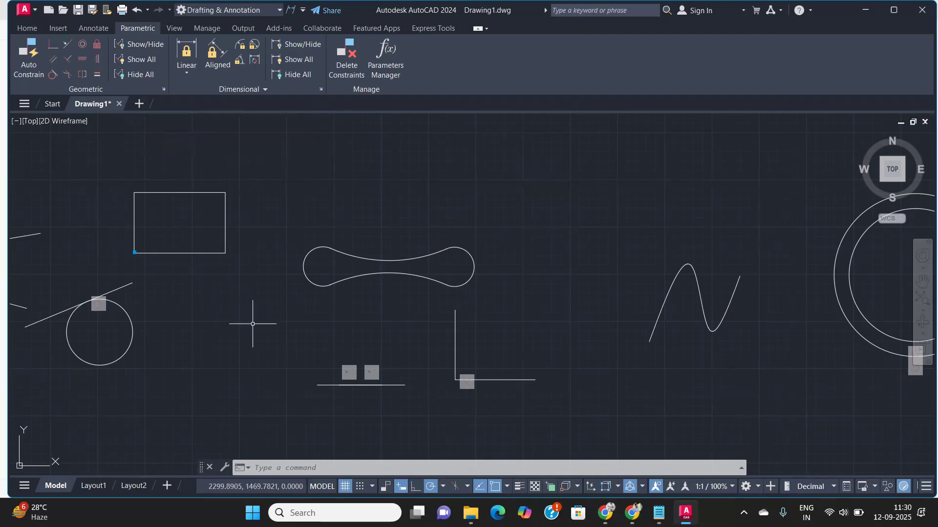
- Draw a circle with a radius of about 56 in the empty area below and to the left of the two parallel lines
{"action": "scroll", "coordinate": [254, 315], "scroll_direction": "down", "scroll_amount": 5}
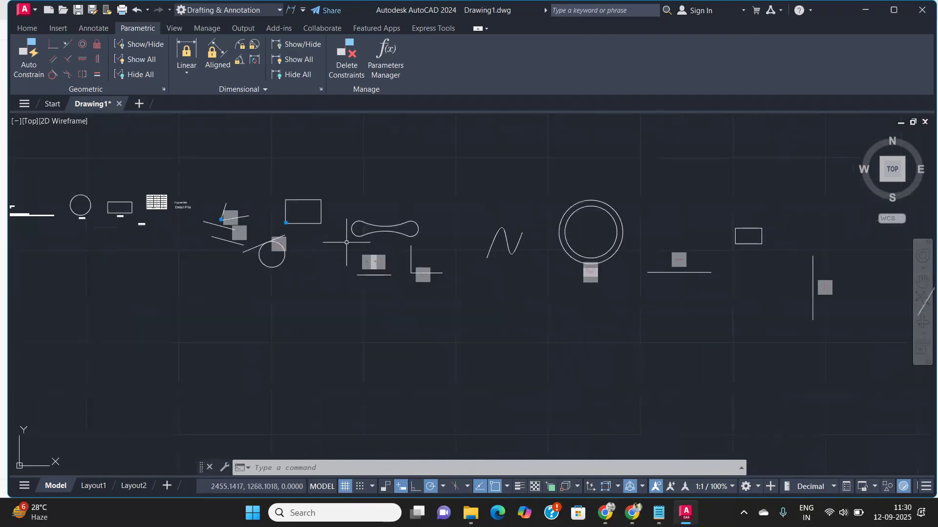
{"action": "middle_click_drag", "start_coordinate": [218, 301], "coordinate": [272, 345]}
{"action": "scroll", "coordinate": [220, 310], "scroll_direction": "up", "scroll_amount": 4}
{"action": "type", "text": "c"}
{"action": "key", "text": "Return"}
{"action": "left_click", "coordinate": [198, 252]}
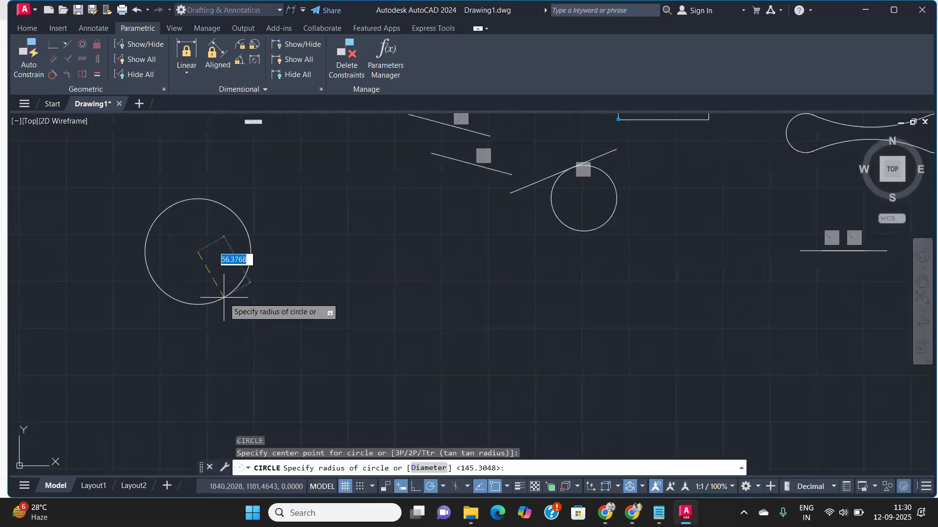
{"action": "left_click", "coordinate": [225, 299]}
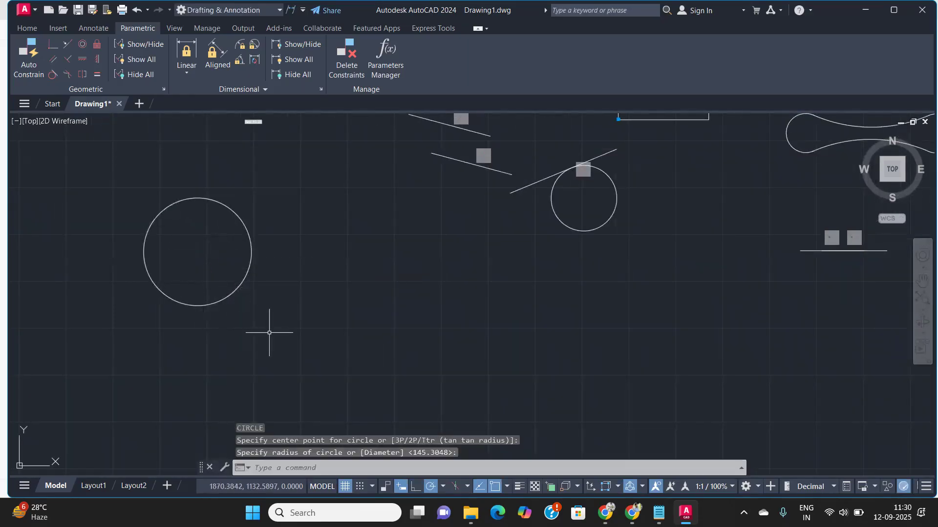
- Draw a rectangle about 128 wide and 80 high to the lower right of the large circle
{"action": "type", "text": "rec"}
{"action": "key", "text": "Return"}
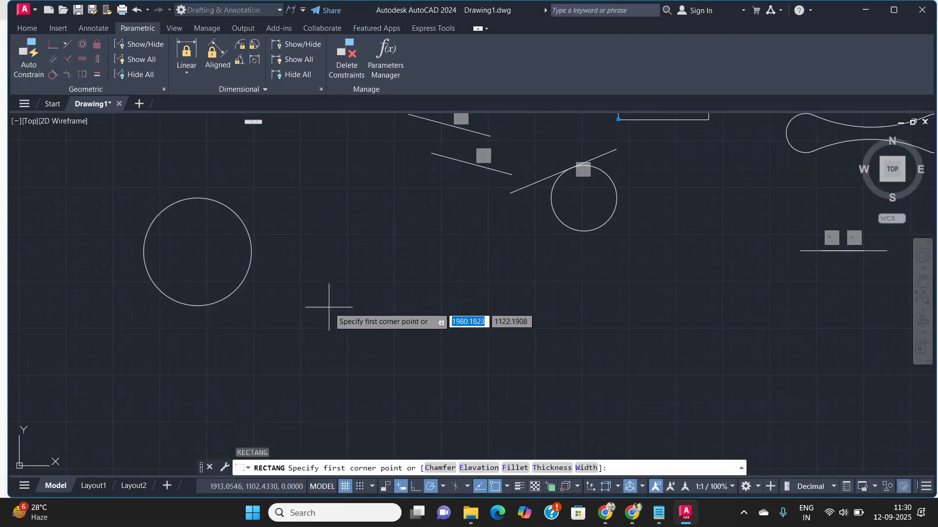
{"action": "left_click", "coordinate": [329, 308]}
{"action": "left_click", "coordinate": [448, 382]}
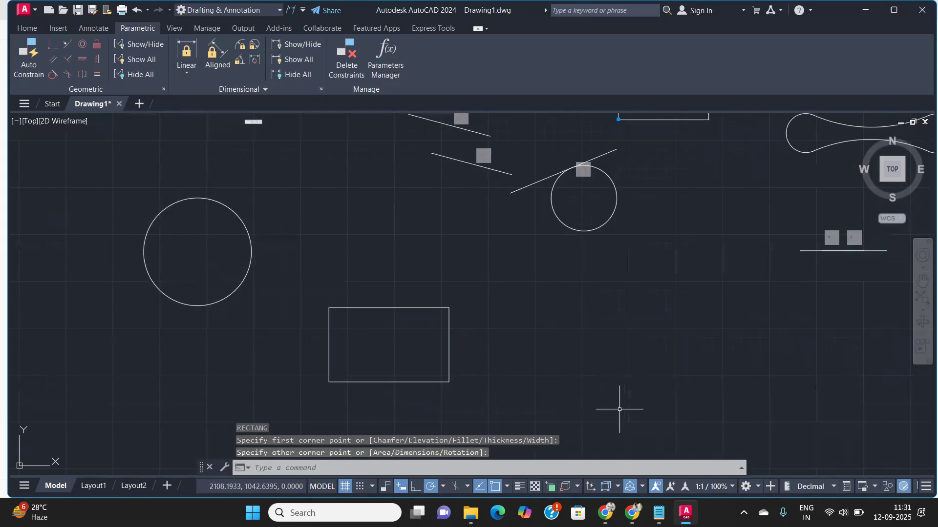
- Draw a right triangle from three lines beside the rectangle, with a base of about 134 and a hypotenuse of about 187
{"action": "type", "text": "l"}
{"action": "key", "text": "Return"}
{"action": "left_click", "coordinate": [588, 395]}
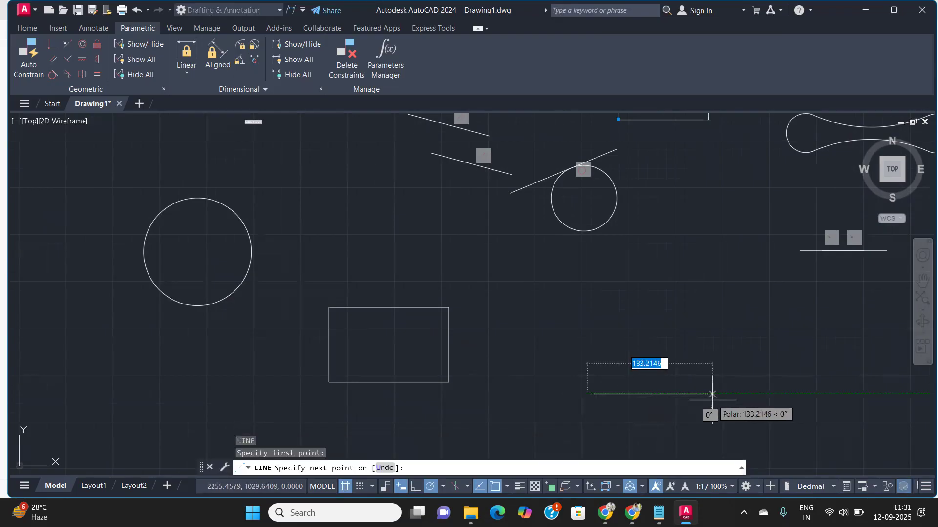
{"action": "left_click", "coordinate": [714, 394]}
{"action": "left_click", "coordinate": [713, 273]}
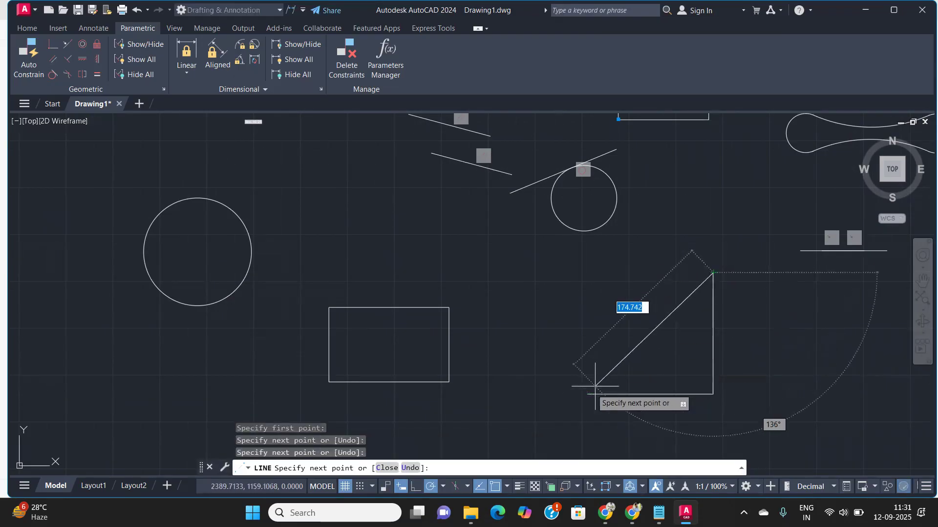
{"action": "left_click", "coordinate": [591, 391]}
{"action": "key", "text": "Return"}
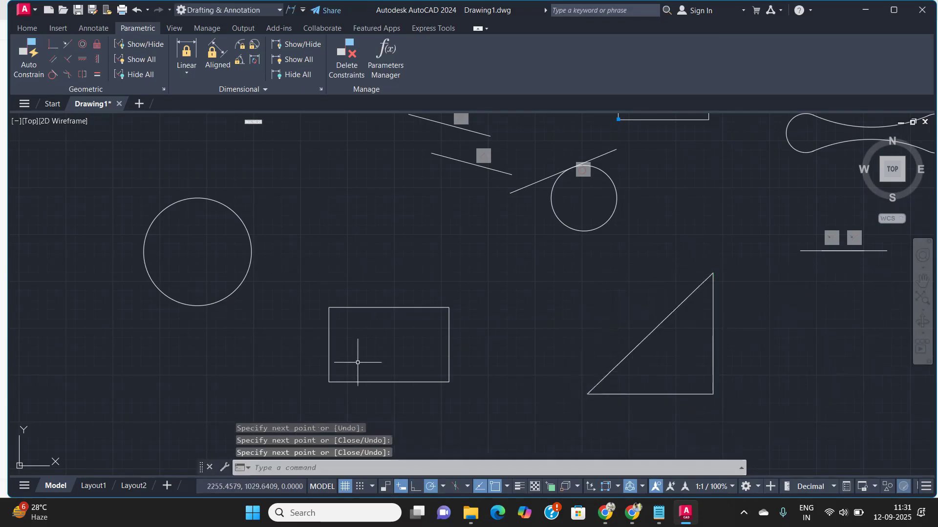
{"action": "left_click", "coordinate": [184, 70]}
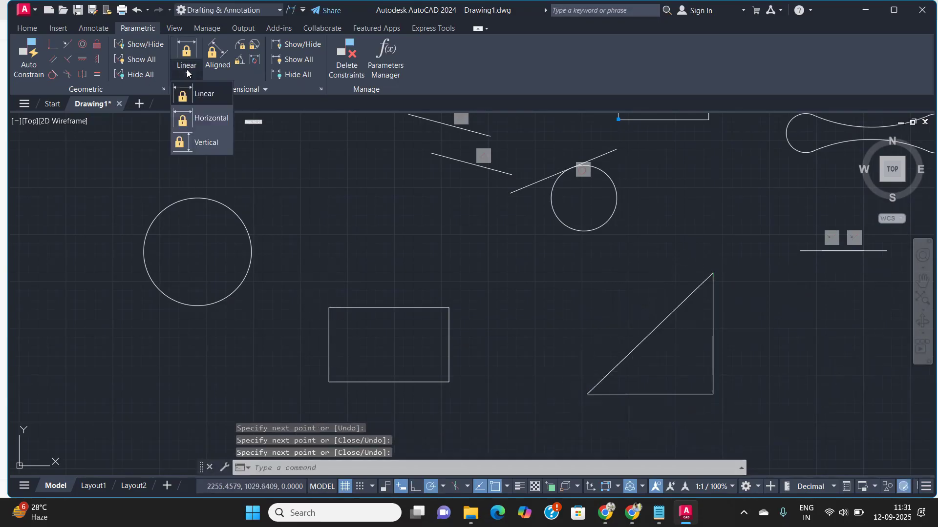
{"action": "left_click", "coordinate": [215, 94]}
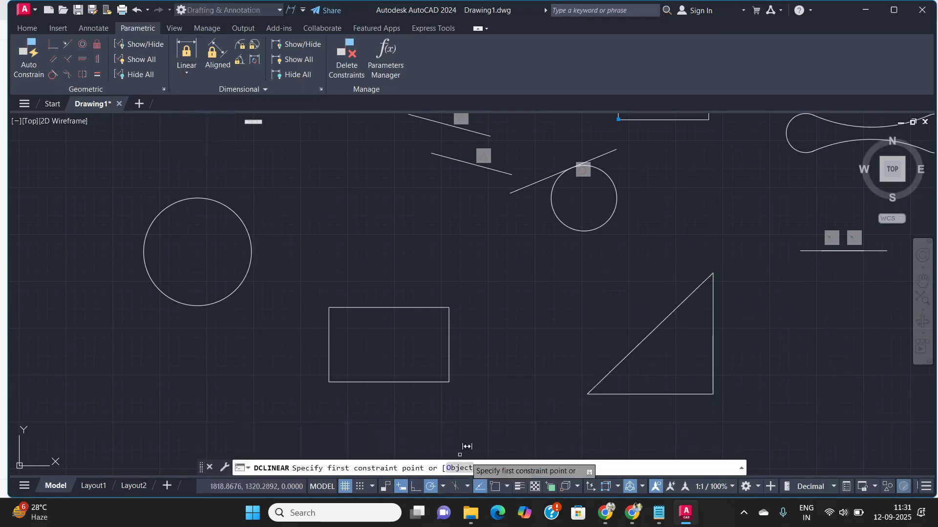
{"action": "left_click", "coordinate": [412, 382]}
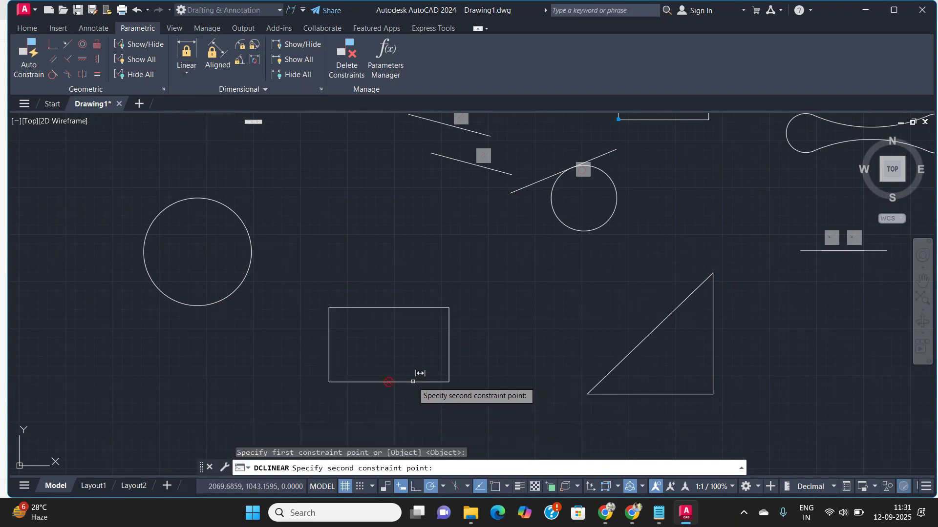
{"action": "left_click", "coordinate": [330, 372]}
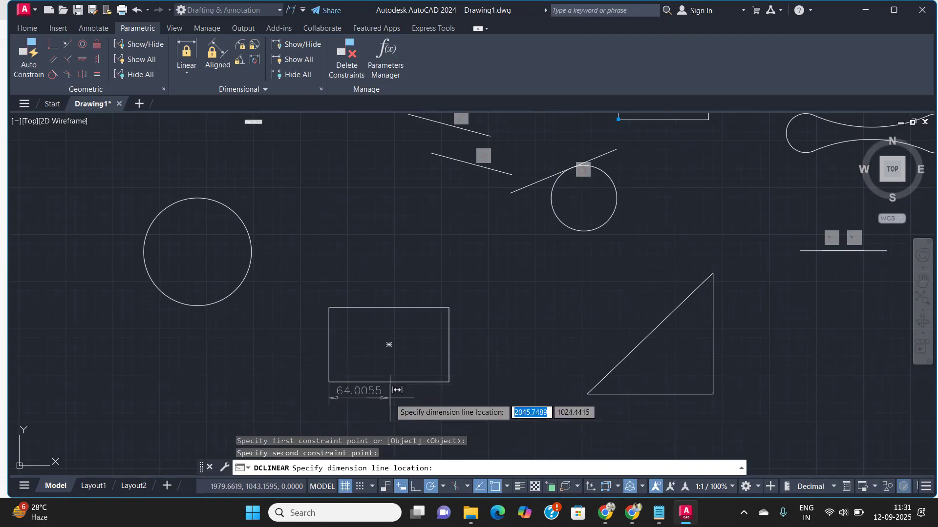
{"action": "key", "text": "Escape"}
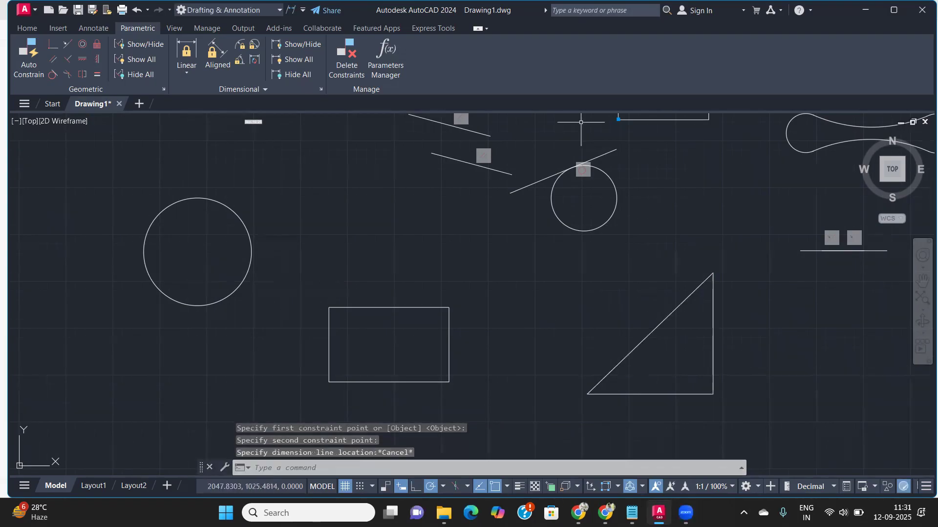
{"action": "left_click", "coordinate": [691, 5]}
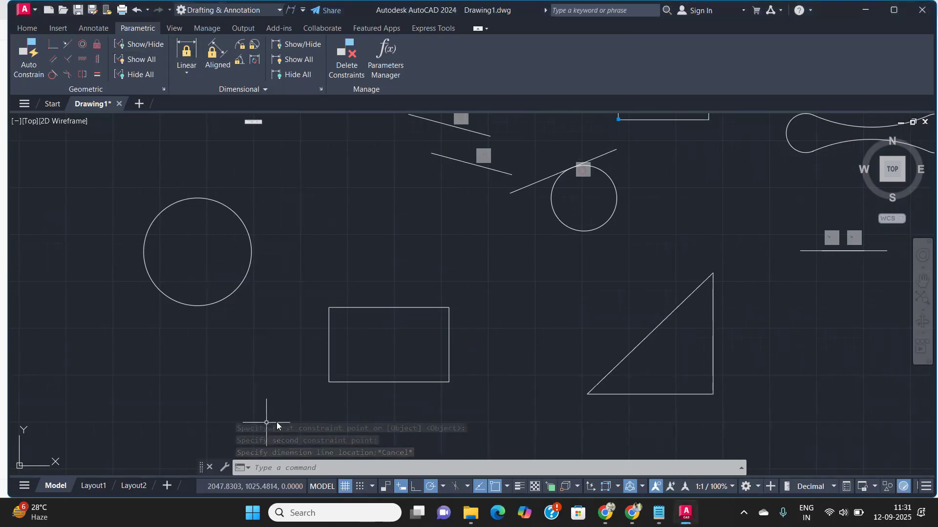
- Apply a linear dimensional constraint of 120 between the end corners of the rectangle's bottom edge, placed below it
{"action": "left_click", "coordinate": [186, 51]}
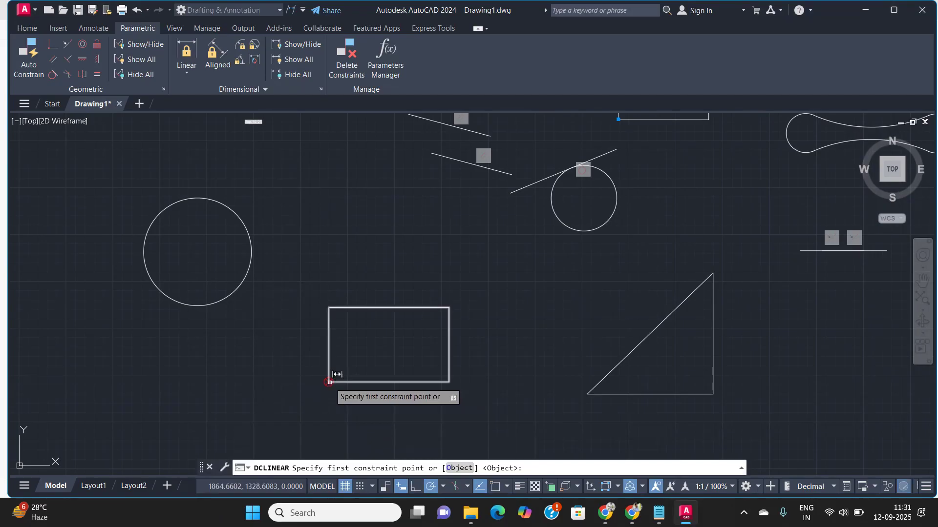
{"action": "left_click", "coordinate": [330, 382]}
{"action": "left_click", "coordinate": [449, 382]}
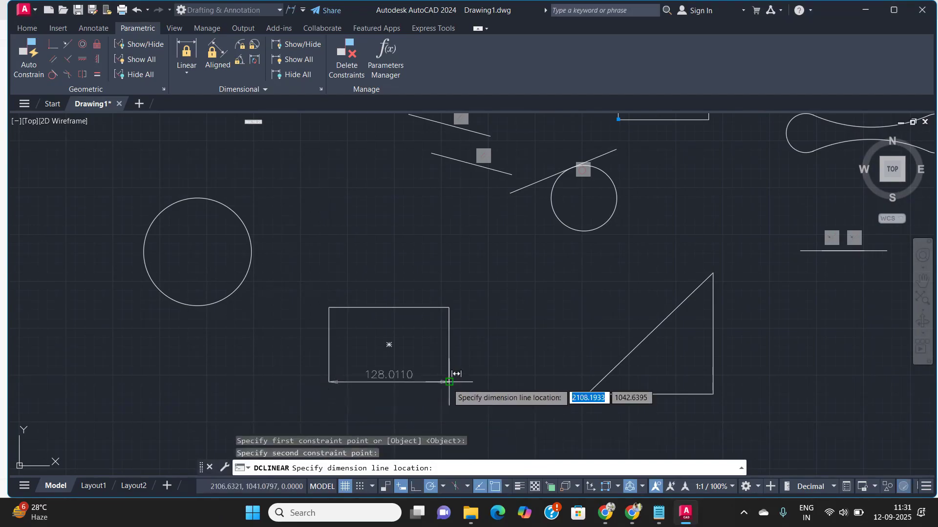
{"action": "left_click", "coordinate": [445, 405]}
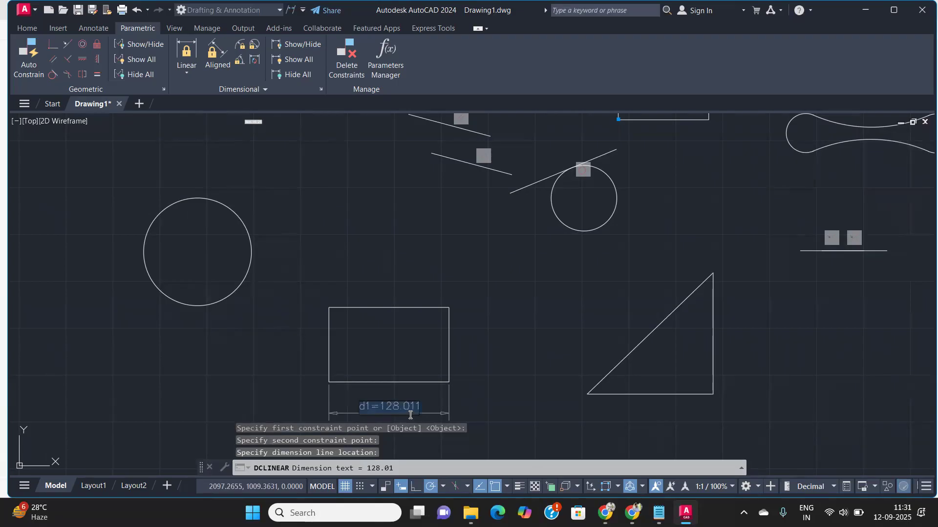
{"action": "type", "text": "120"}
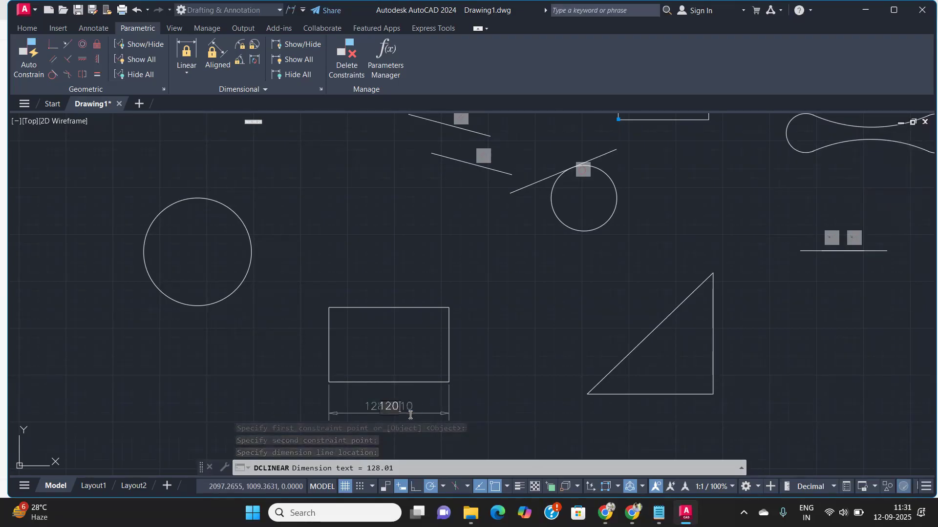
{"action": "key", "text": "Return"}
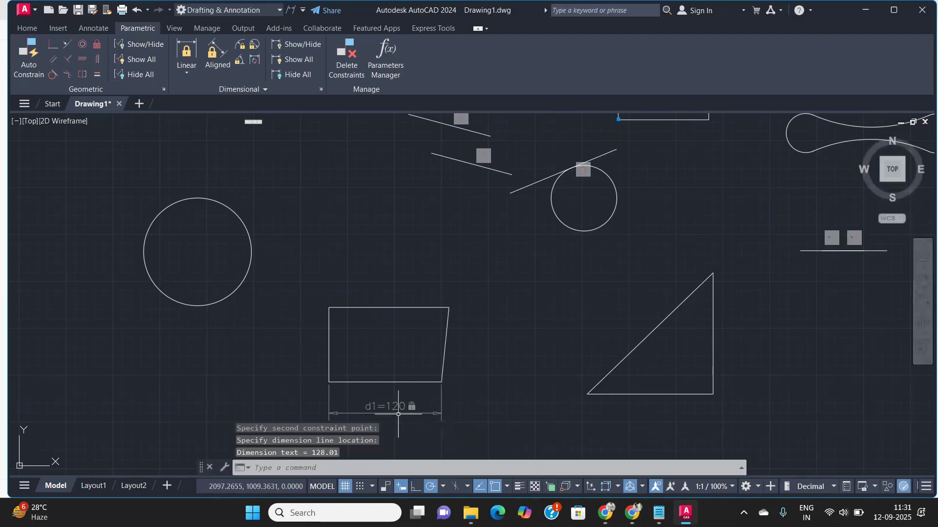
- Constrain the rectangle's top edge to a length of 120 with a linear dimensional constraint placed above it
{"action": "left_click", "coordinate": [184, 57]}
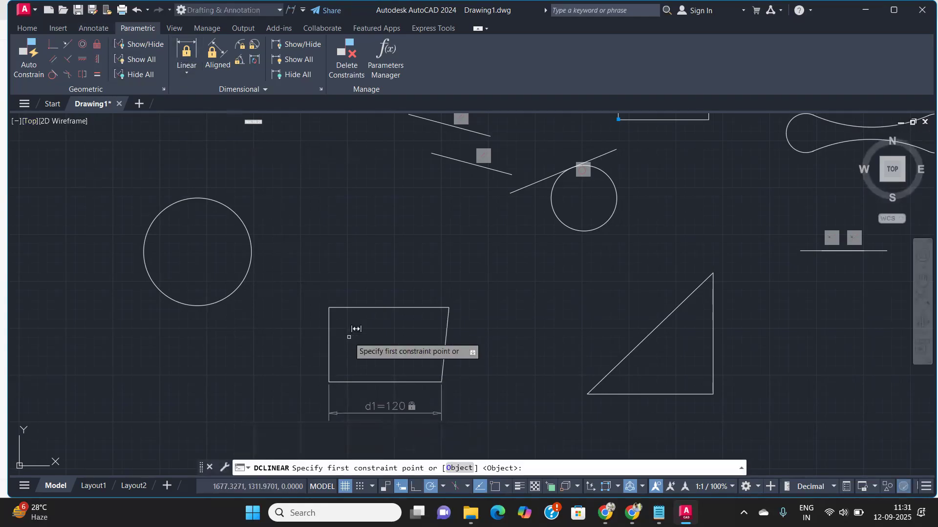
{"action": "left_click", "coordinate": [329, 308]}
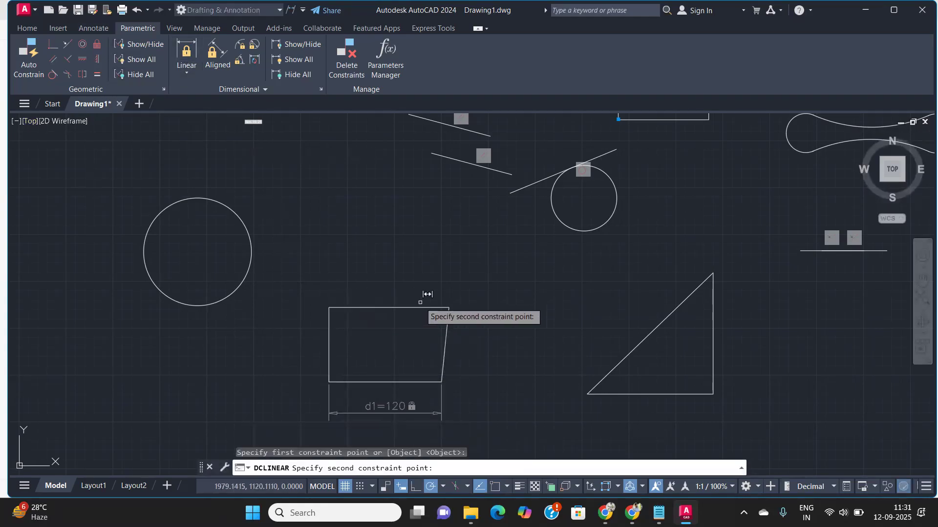
{"action": "left_click", "coordinate": [449, 308]}
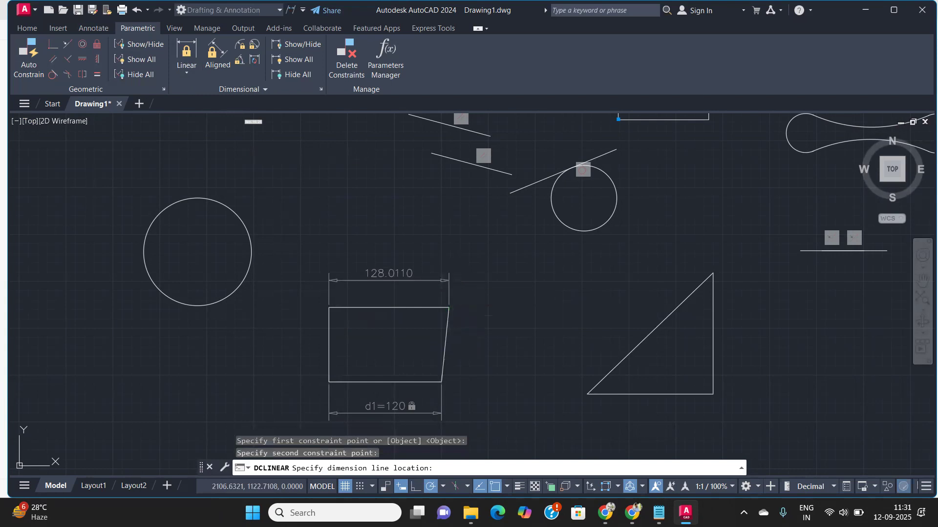
{"action": "left_click", "coordinate": [452, 281]}
{"action": "type", "text": "120"}
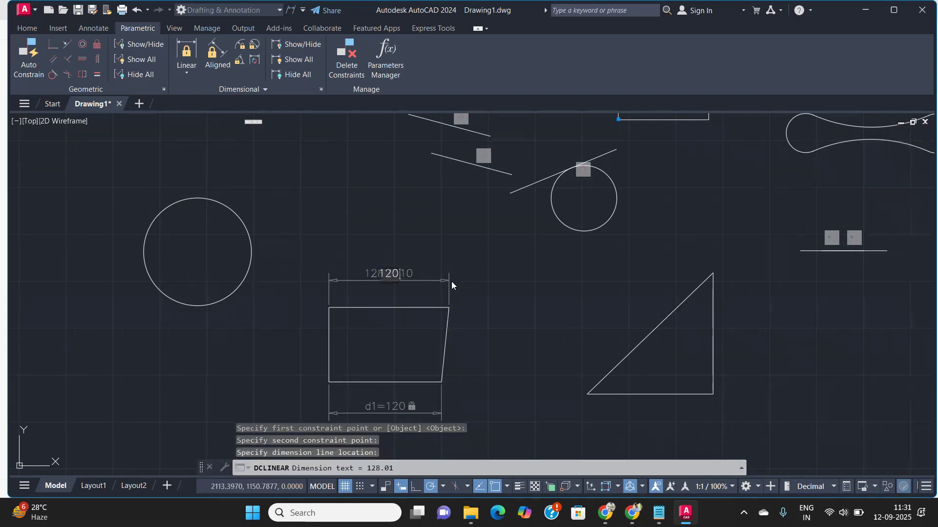
{"action": "key", "text": "Return"}
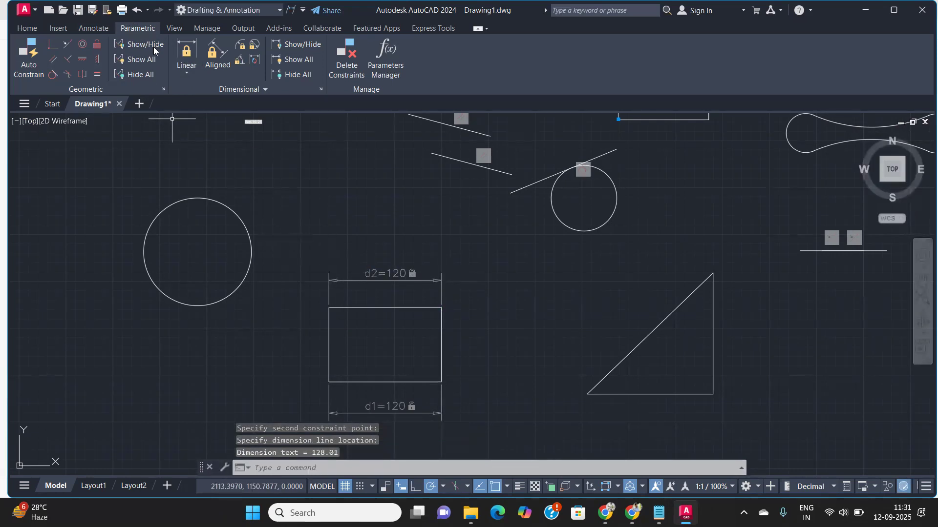
- Add a linear dimensional constraint of 50 to the rectangle's left edge, placed outside the shape
{"action": "left_click", "coordinate": [178, 56]}
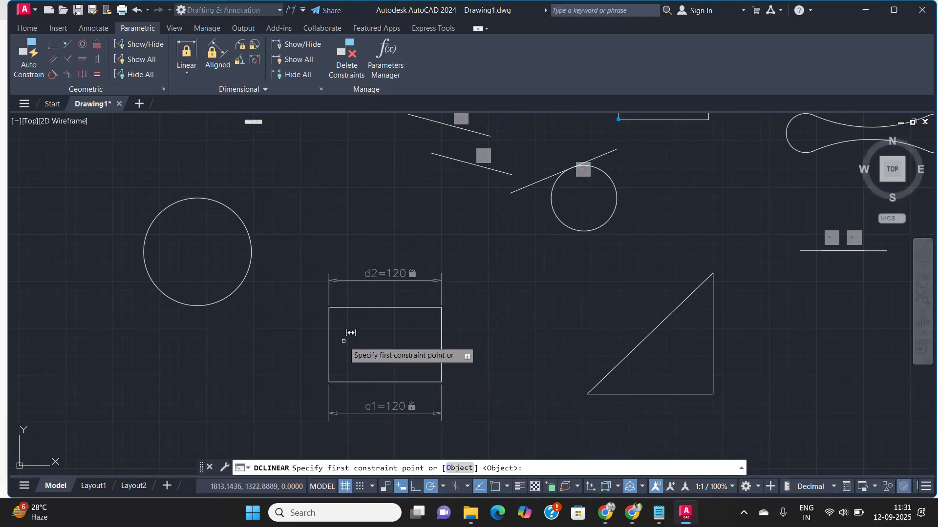
{"action": "left_click", "coordinate": [330, 308]}
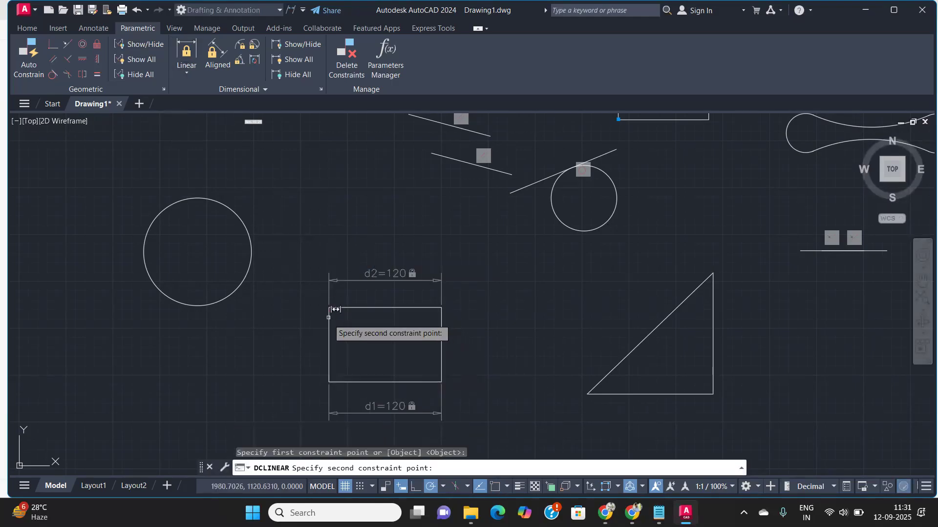
{"action": "left_click", "coordinate": [329, 381]}
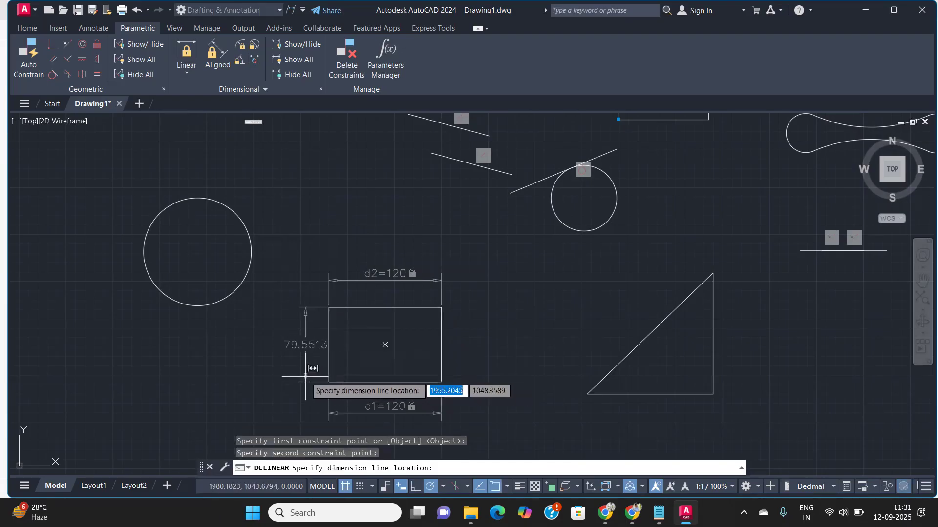
{"action": "left_click", "coordinate": [297, 375]}
{"action": "type", "text": "50"}
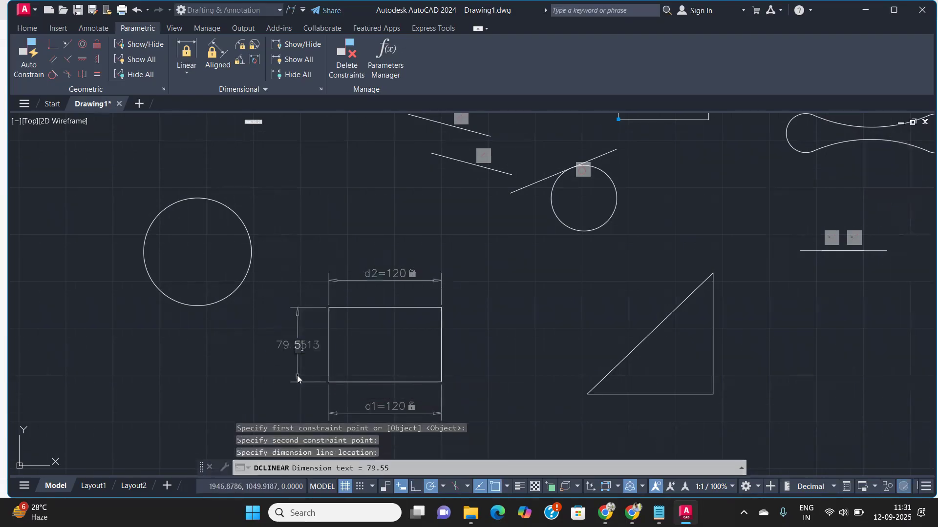
{"action": "key", "text": "Return"}
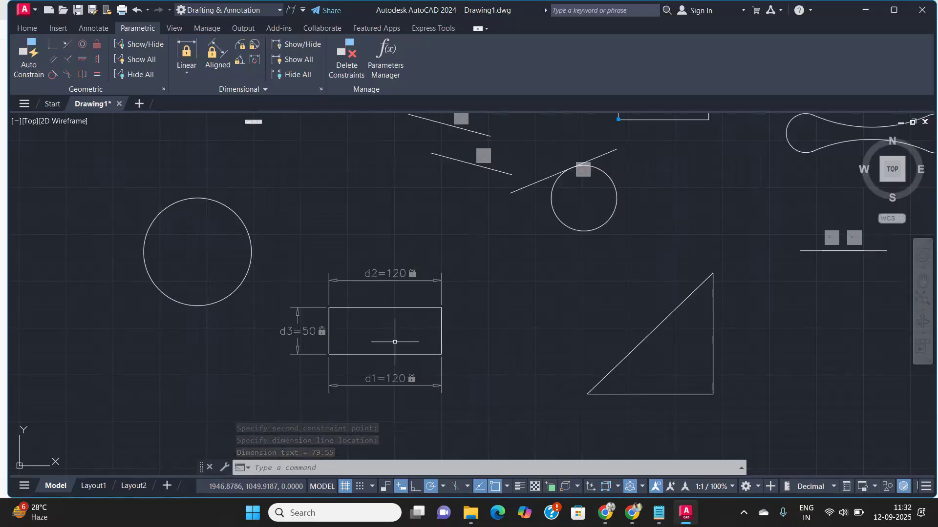
- Apply an aligned dimensional constraint of 180 to the triangle's hypotenuse, placed outside the triangle
{"action": "left_click", "coordinate": [215, 55]}
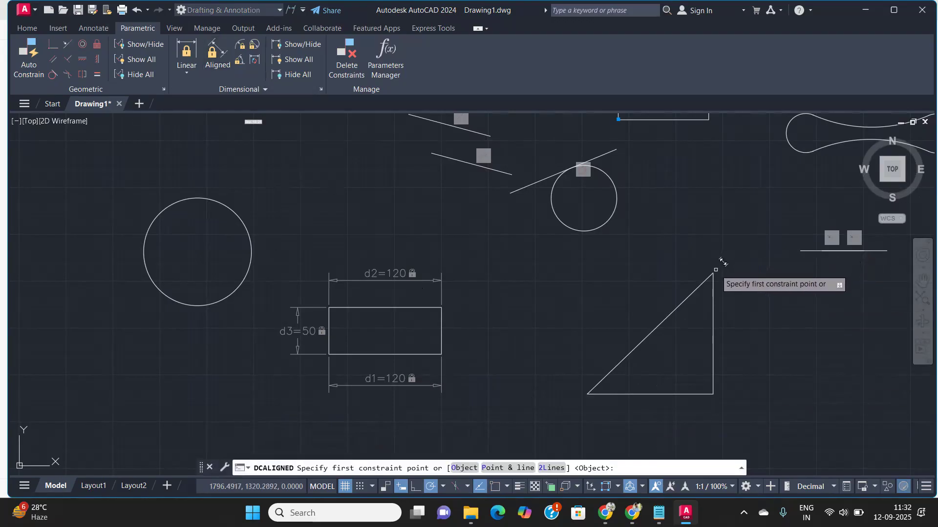
{"action": "left_click", "coordinate": [713, 274]}
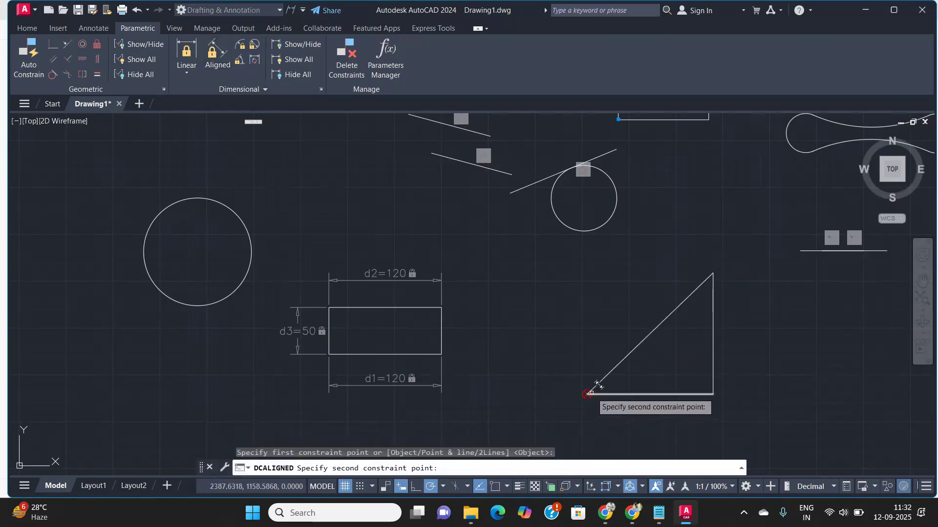
{"action": "left_click", "coordinate": [587, 393]}
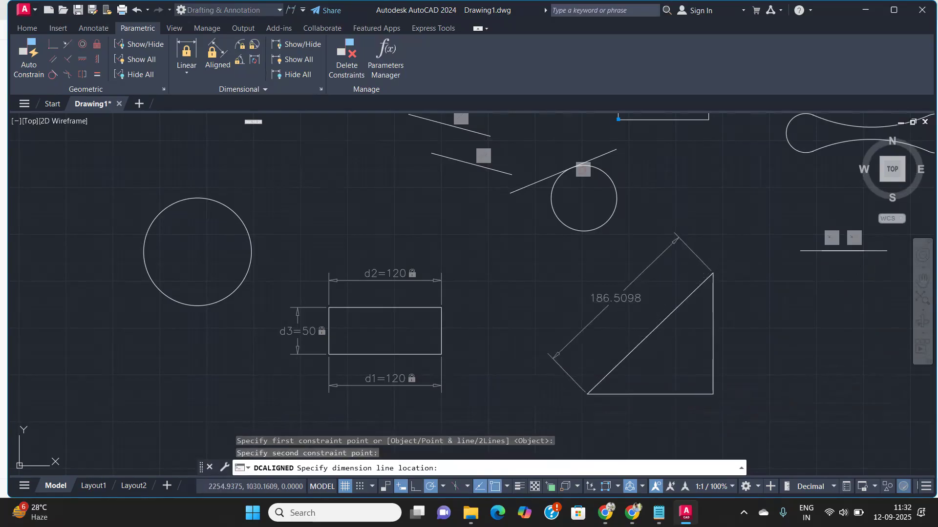
{"action": "left_click", "coordinate": [556, 360]}
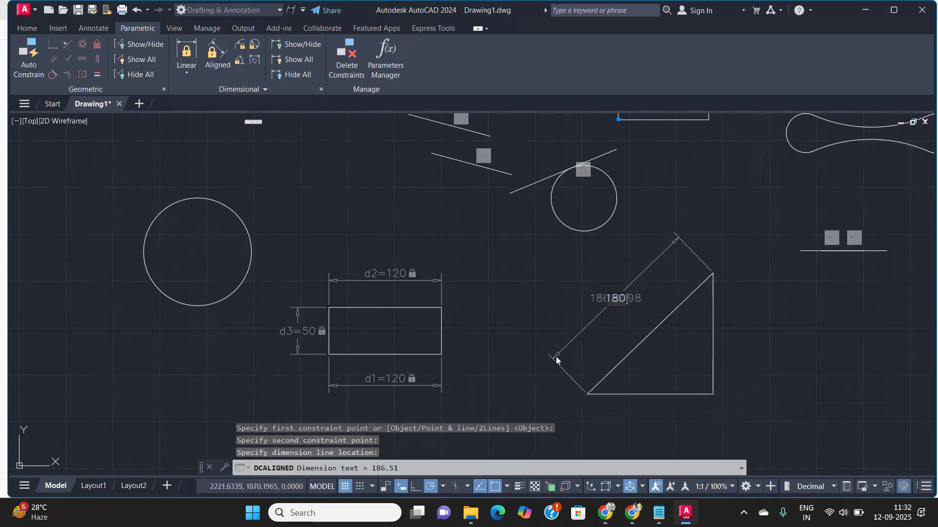
{"action": "key", "text": "Return"}
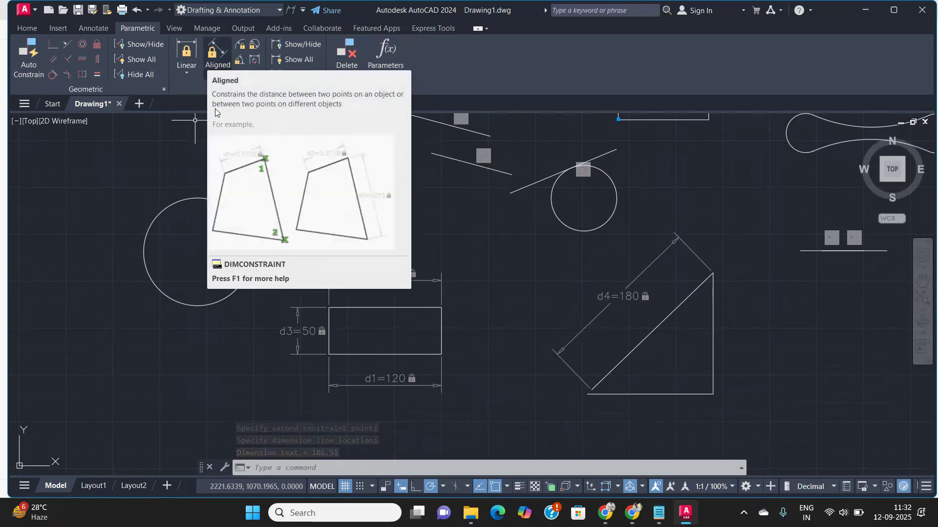
- Make the hypotenuse's lower end coincident with the base line's left endpoint and its upper end coincident with the vertical line's top endpoint
{"action": "left_click", "coordinate": [53, 44]}
{"action": "left_click", "coordinate": [592, 393]}
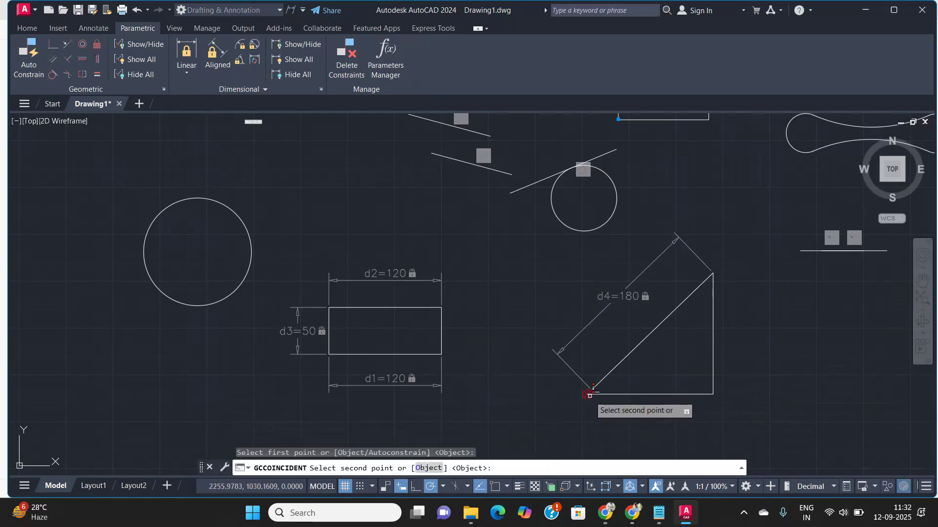
{"action": "left_click", "coordinate": [592, 391]}
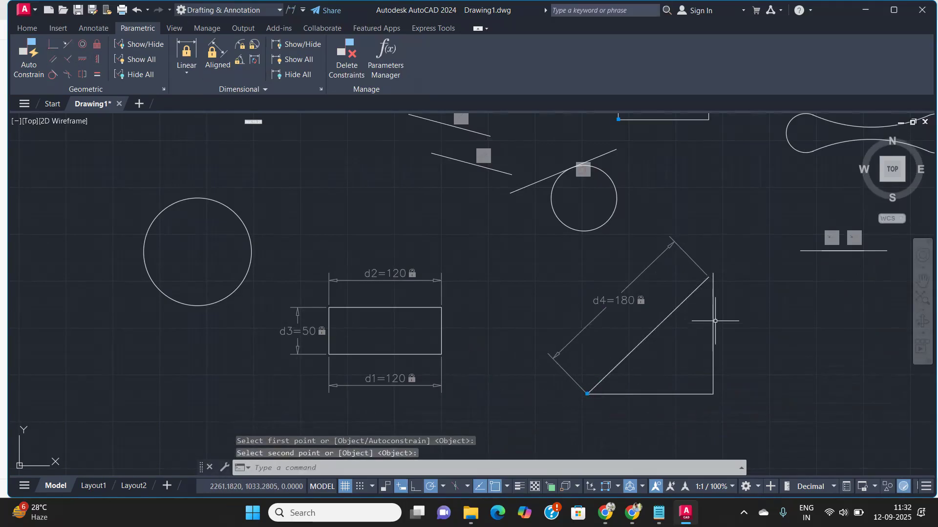
{"action": "left_click", "coordinate": [53, 44]}
{"action": "left_click", "coordinate": [716, 277]}
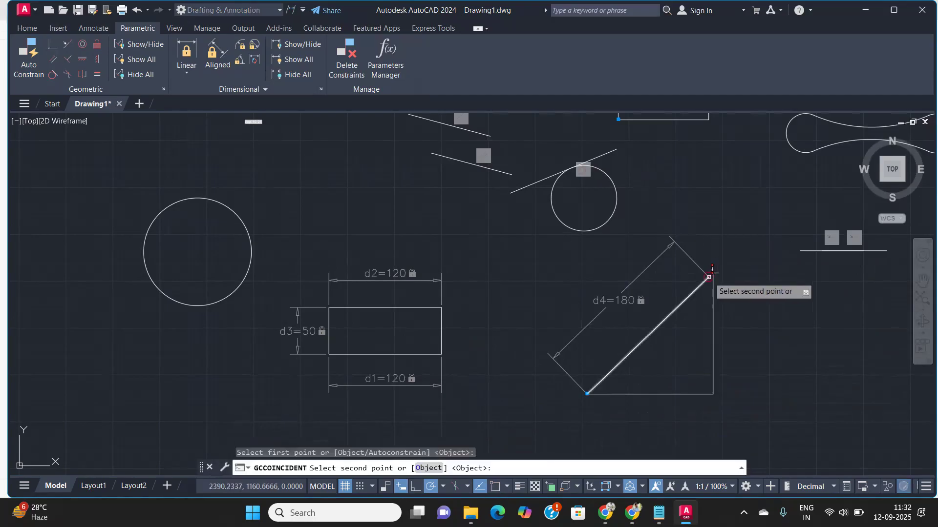
{"action": "left_click", "coordinate": [713, 274]}
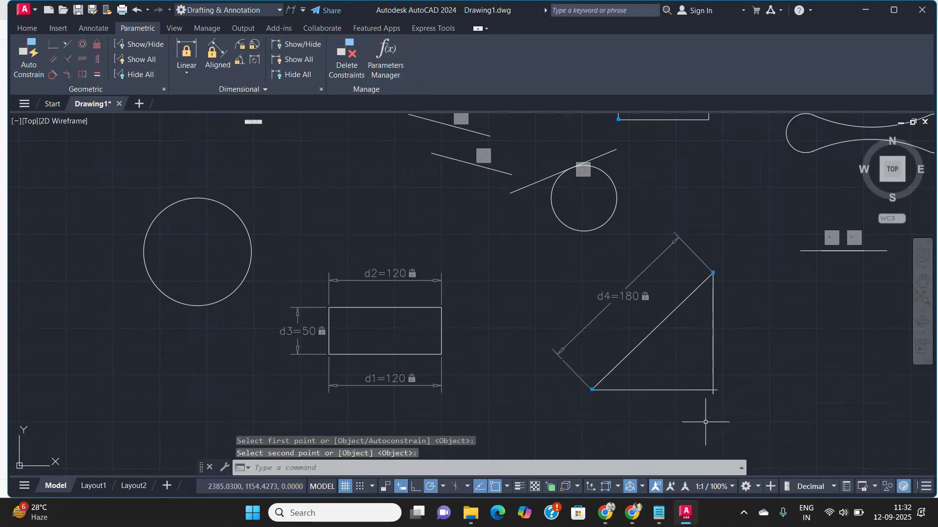
- Trim the overhanging line ends at the triangle's lower right corner with one fence cut
{"action": "scroll", "coordinate": [717, 402], "scroll_direction": "up", "scroll_amount": 4}
{"action": "type", "text": "tr"}
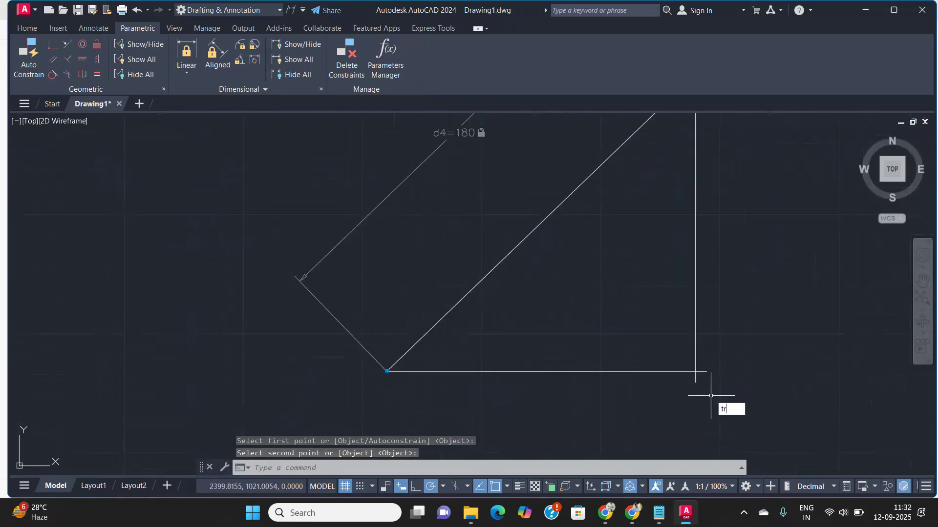
{"action": "key", "text": "Return"}
{"action": "left_click", "coordinate": [711, 356]}
{"action": "key", "text": "Return"}
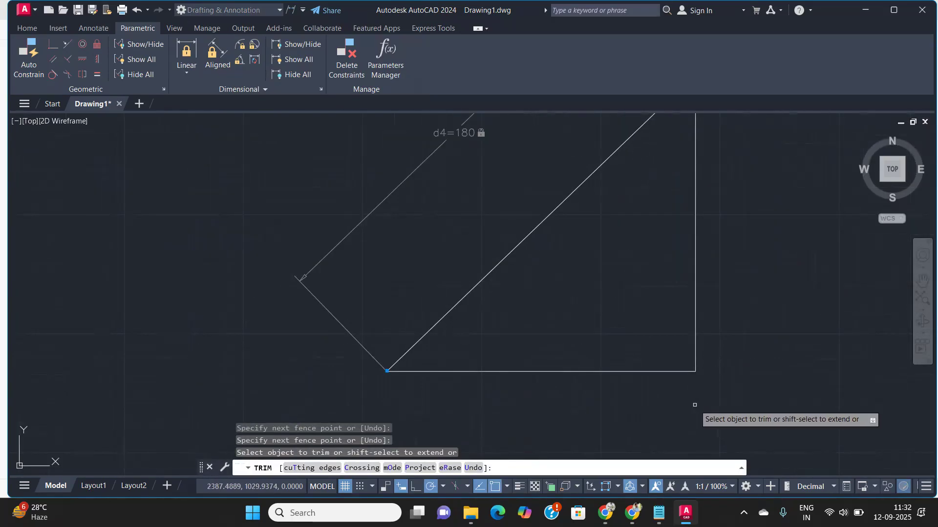
{"action": "key", "text": "Return"}
- Apply a diameter dimensional constraint of 115 to the large circle beside the dimensioned rectangle
{"action": "scroll", "coordinate": [681, 389], "scroll_direction": "down", "scroll_amount": 2}
{"action": "mouse_move", "coordinate": [675, 390]}
{"action": "middle_mouse_down"}
{"action": "mouse_move", "coordinate": [492, 414]}
{"action": "mouse_move", "coordinate": [718, 425]}
{"action": "middle_mouse_up"}
{"action": "scroll", "coordinate": [493, 416], "scroll_direction": "down", "scroll_amount": 3}
{"action": "left_click", "coordinate": [240, 48]}
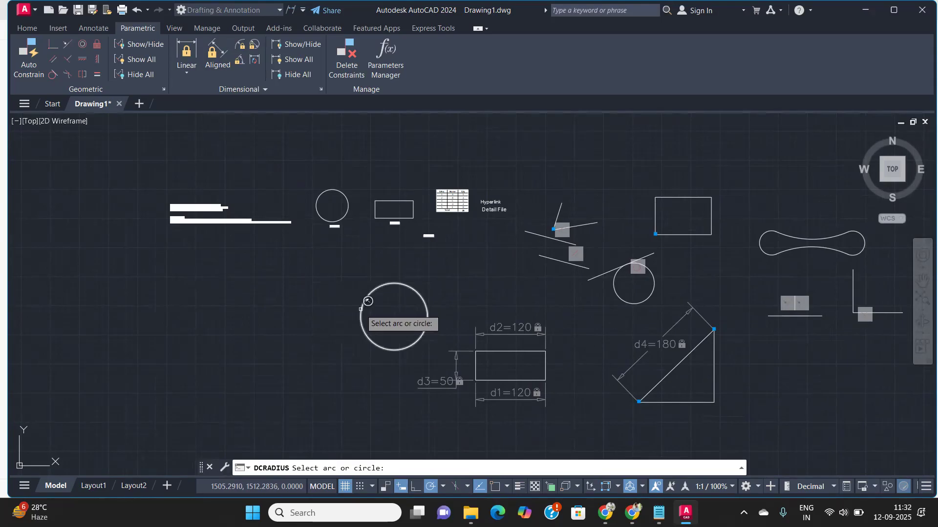
{"action": "left_click", "coordinate": [254, 45]}
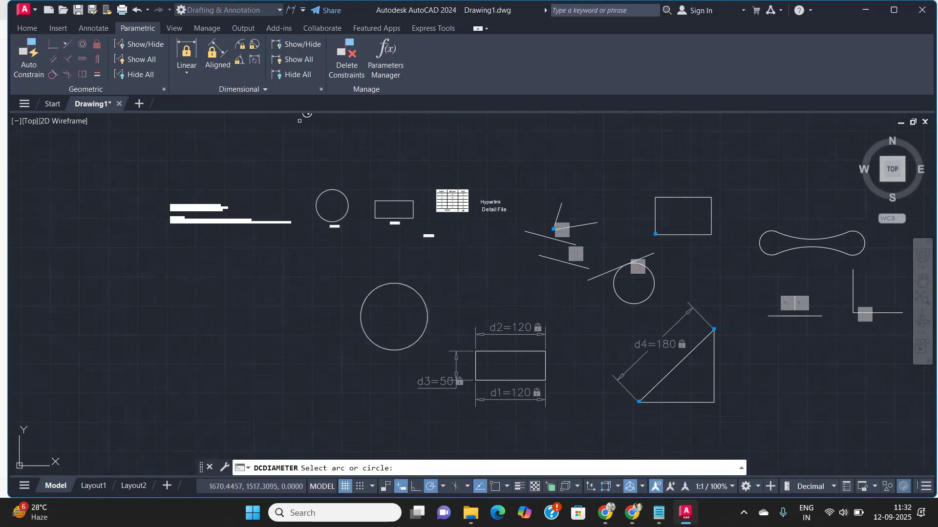
{"action": "left_click", "coordinate": [367, 296]}
{"action": "left_click", "coordinate": [358, 295]}
{"action": "type", "text": "dia1=115"}
{"action": "key", "text": "Return"}
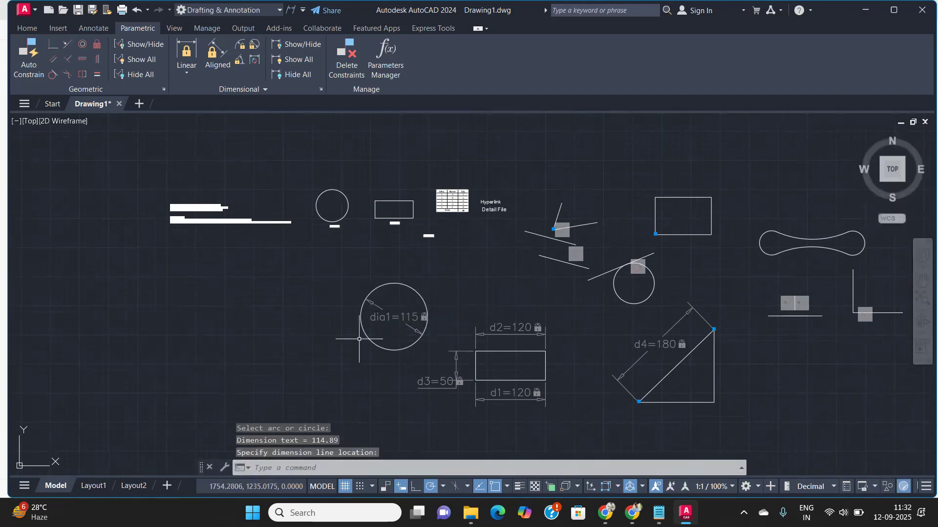
- Draw a three-point arc in the empty space to the left of the 115 diameter circle
{"action": "scroll", "coordinate": [364, 327], "scroll_direction": "up", "scroll_amount": 3}
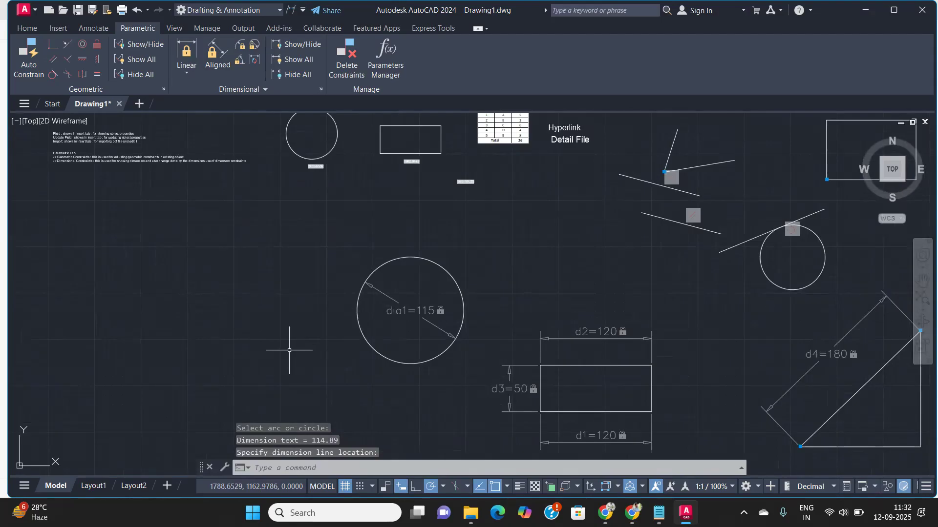
{"action": "type", "text": "arc"}
{"action": "key", "text": "Return"}
{"action": "left_click", "coordinate": [184, 327]}
{"action": "left_click", "coordinate": [227, 275]}
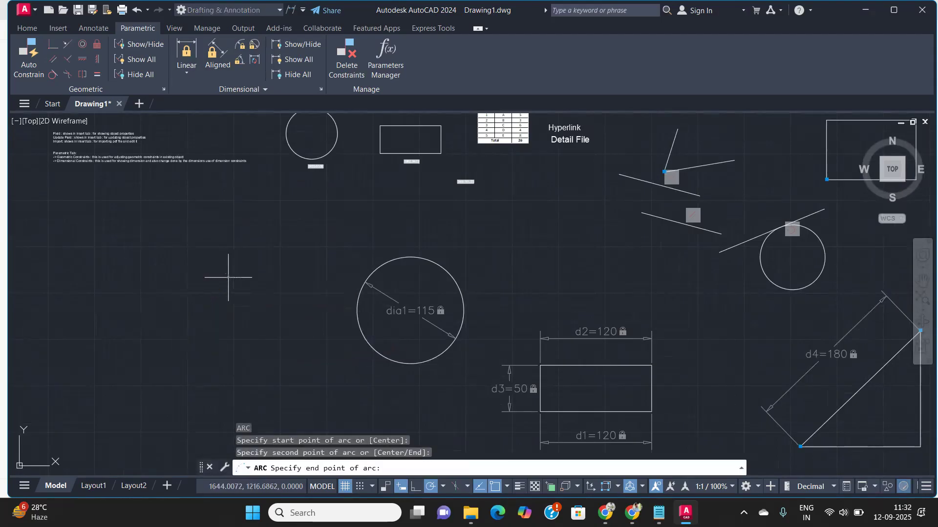
{"action": "left_click", "coordinate": [270, 278]}
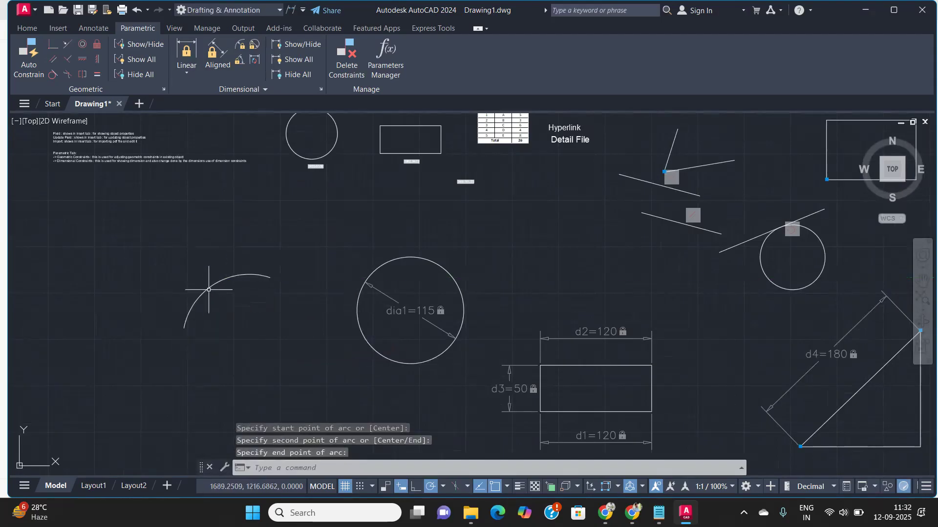
- Apply a radius dimensional constraint of 75 to the new arc
{"action": "left_click", "coordinate": [240, 46]}
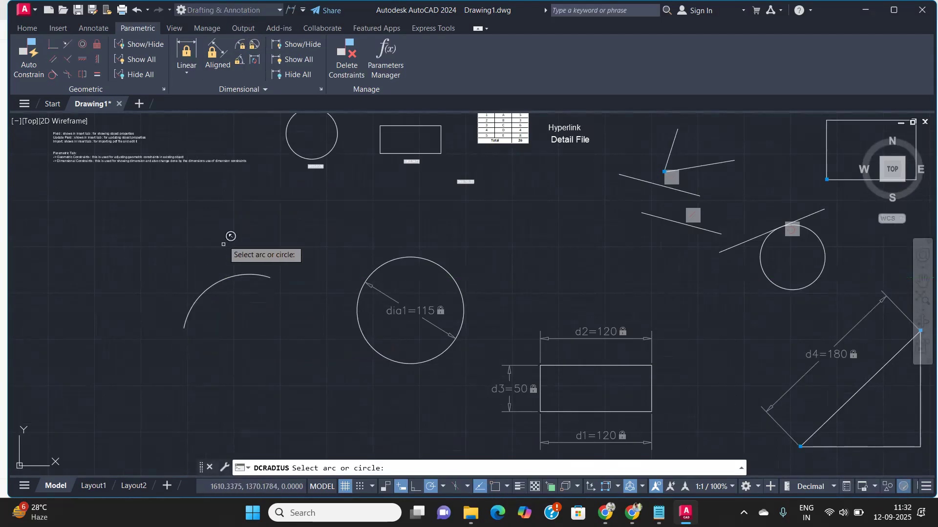
{"action": "left_click", "coordinate": [224, 270]}
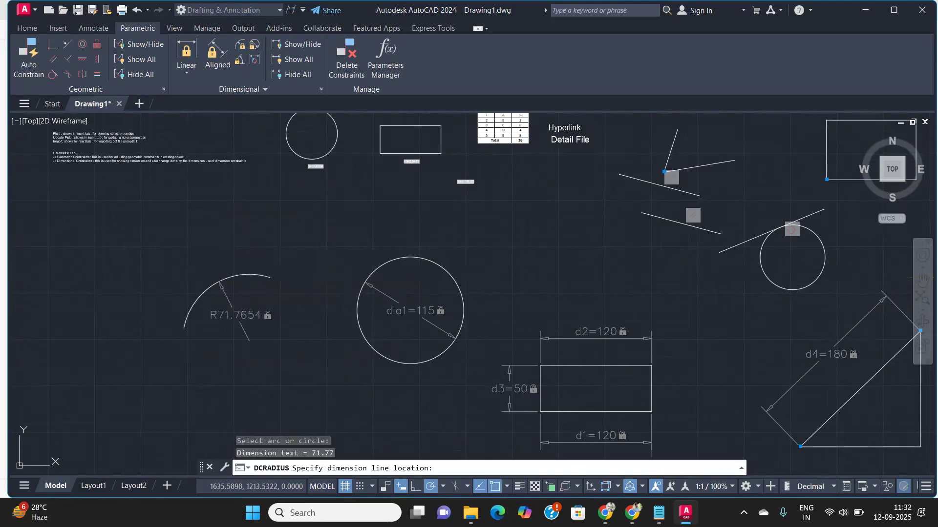
{"action": "left_click", "coordinate": [209, 254]}
{"action": "type", "text": "75"}
{"action": "key", "text": "Return"}
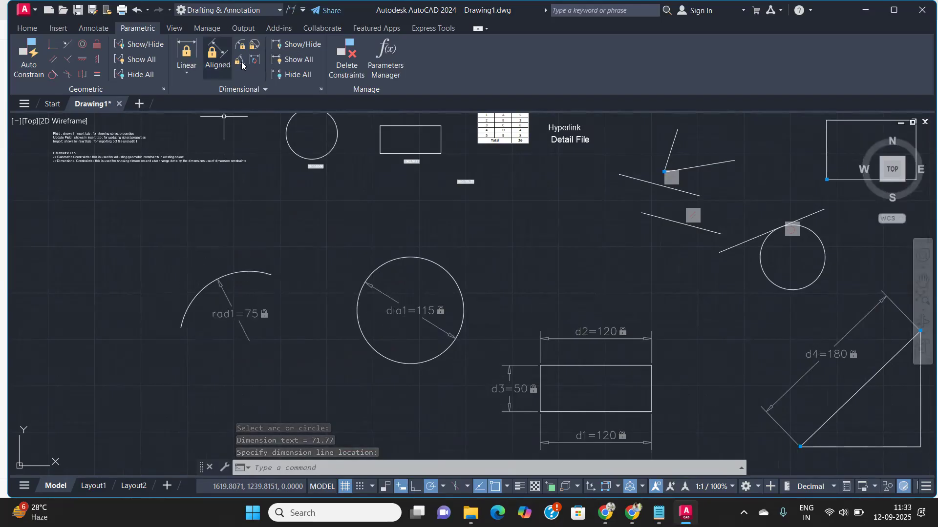
- Draw two connected lines forming an open acute angle in the empty space to the right of the triangle
{"action": "scroll", "coordinate": [222, 186], "scroll_direction": "down", "scroll_amount": 5}
{"action": "middle_click_drag", "start_coordinate": [644, 309], "coordinate": [350, 272]}
{"action": "scroll", "coordinate": [350, 272], "scroll_direction": "up", "scroll_amount": 5}
{"action": "middle_click_drag", "start_coordinate": [276, 260], "coordinate": [290, 263]}
{"action": "type", "text": "l"}
{"action": "key", "text": "Return"}
{"action": "left_click", "coordinate": [454, 275]}
{"action": "left_click", "coordinate": [316, 299]}
{"action": "left_click", "coordinate": [411, 167]}
{"action": "key", "text": "Return"}
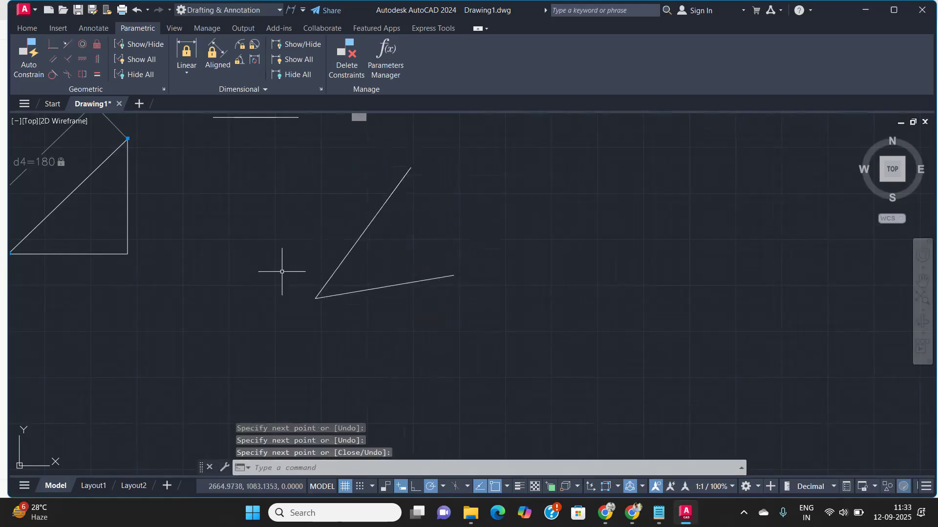
- Apply an angular dimensional constraint of 45 between the two connected lines, placed inside the angle
{"action": "left_click", "coordinate": [241, 60]}
{"action": "left_click", "coordinate": [358, 286]}
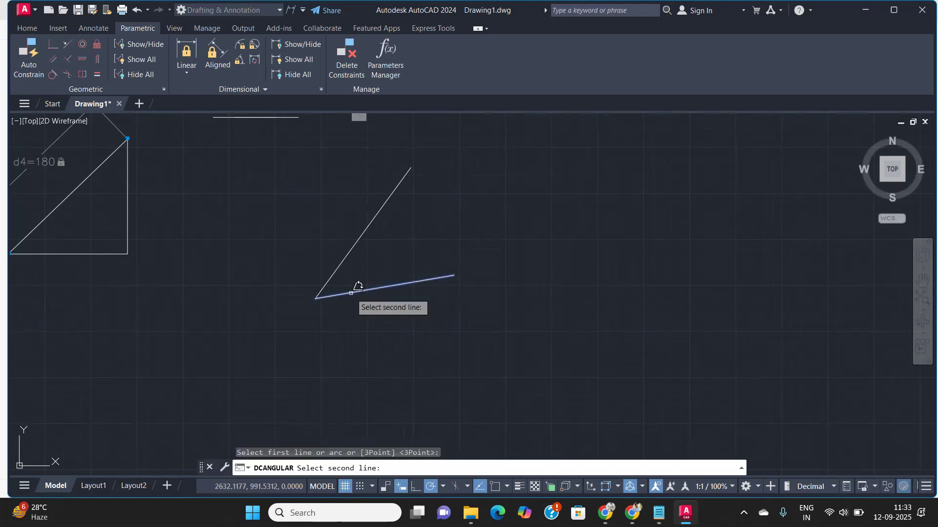
{"action": "left_click", "coordinate": [350, 253]}
{"action": "left_click", "coordinate": [366, 266]}
{"action": "left_click", "coordinate": [376, 321]}
{"action": "type", "text": "45"}
{"action": "key", "text": "Return"}
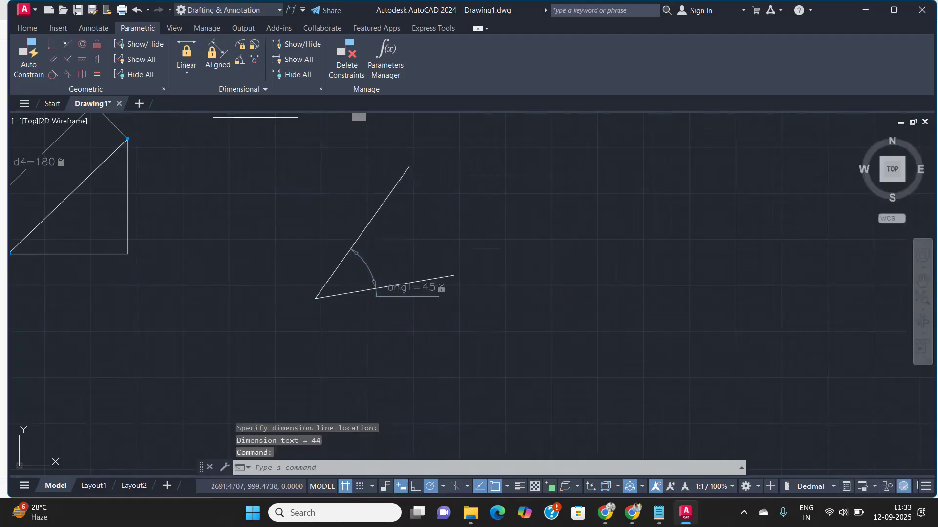
- Set the angular constraint between the two lines to 50 degrees and finish text editing
{"action": "double_click", "coordinate": [406, 286]}
{"action": "left_click", "coordinate": [426, 287]}
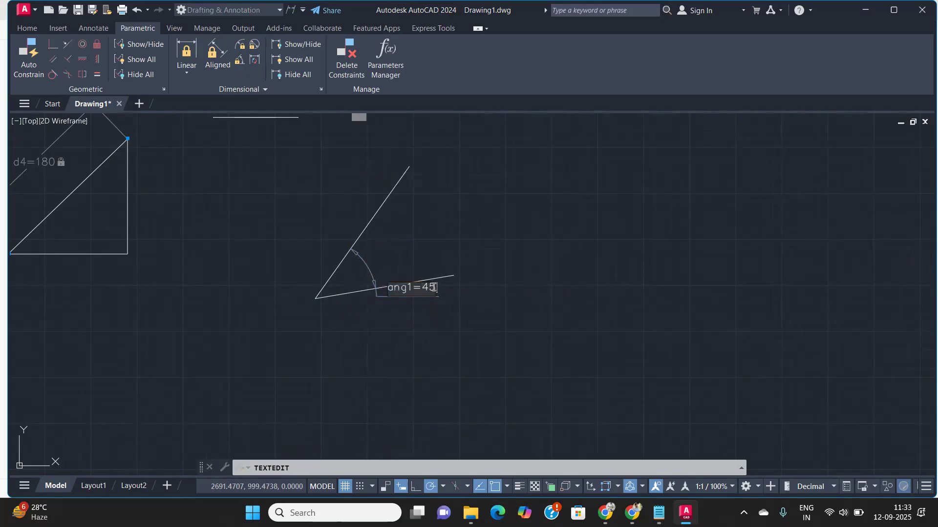
{"action": "key", "text": "BackSpace"}
{"action": "key", "text": "BackSpace"}
{"action": "type", "text": "50"}
{"action": "key", "text": "Return"}
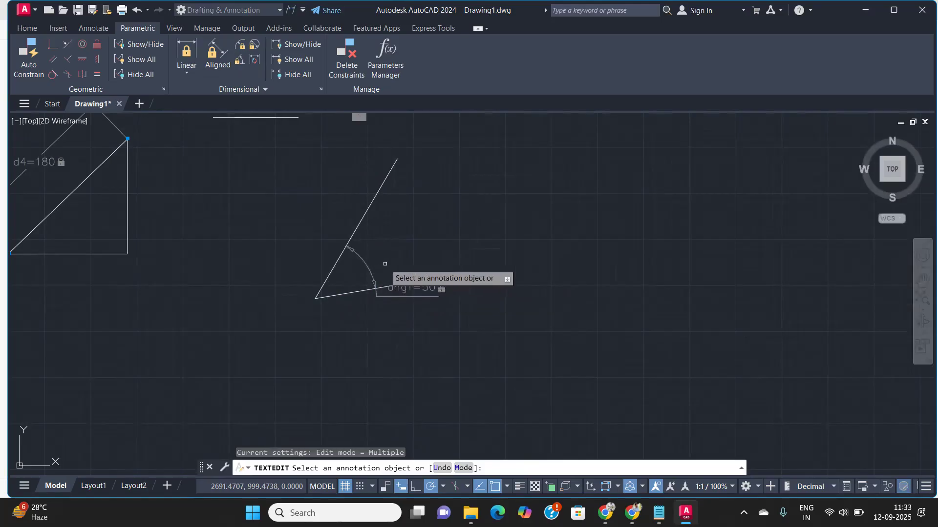
{"action": "key", "text": "Return"}
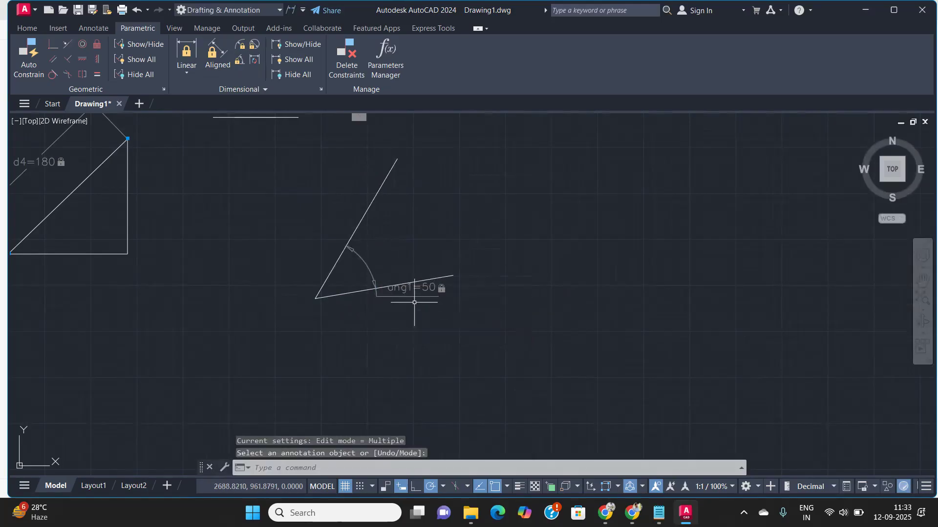
- Draw a rectangle about 205 by 119 units in the empty area to the right of the constrained angle
{"action": "scroll", "coordinate": [403, 321], "scroll_direction": "down", "scroll_amount": 5}
{"action": "middle_click_drag", "start_coordinate": [403, 318], "coordinate": [498, 312]}
{"action": "scroll", "coordinate": [497, 313], "scroll_direction": "up", "scroll_amount": 5}
{"action": "scroll", "coordinate": [488, 293], "scroll_direction": "up", "scroll_amount": 4}
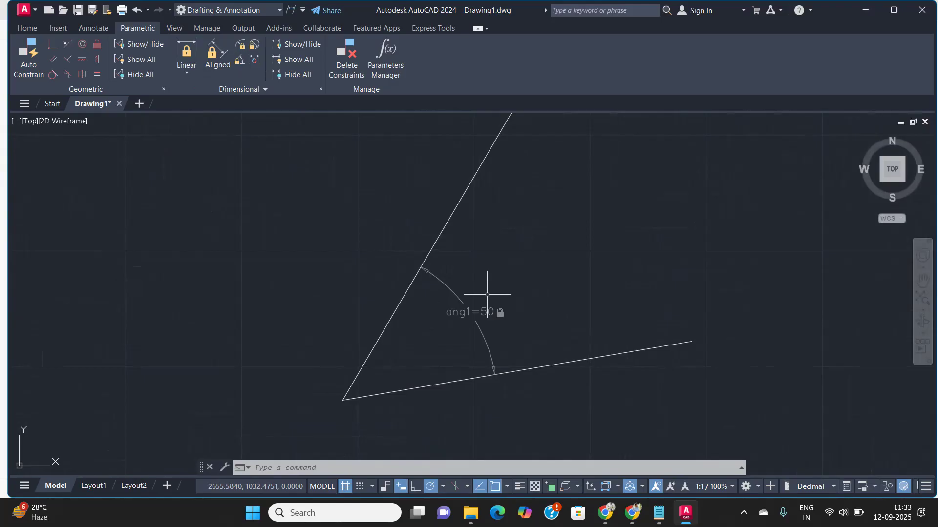
{"action": "scroll", "coordinate": [289, 282], "scroll_direction": "down", "scroll_amount": 5}
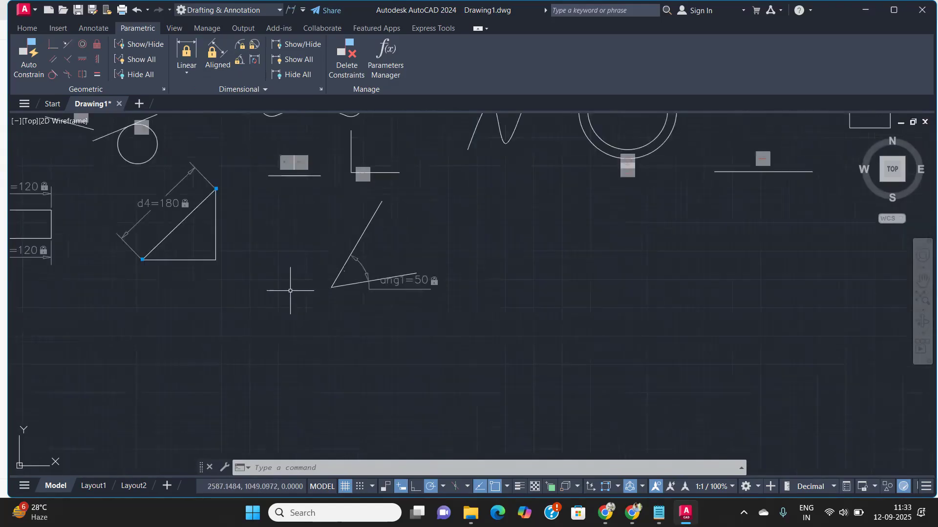
{"action": "mouse_move", "coordinate": [590, 309]}
{"action": "middle_mouse_down"}
{"action": "mouse_move", "coordinate": [454, 314]}
{"action": "mouse_move", "coordinate": [483, 291]}
{"action": "mouse_move", "coordinate": [400, 292]}
{"action": "middle_mouse_up"}
{"action": "type", "text": "rec"}
{"action": "key", "text": "Return"}
{"action": "left_click", "coordinate": [337, 269]}
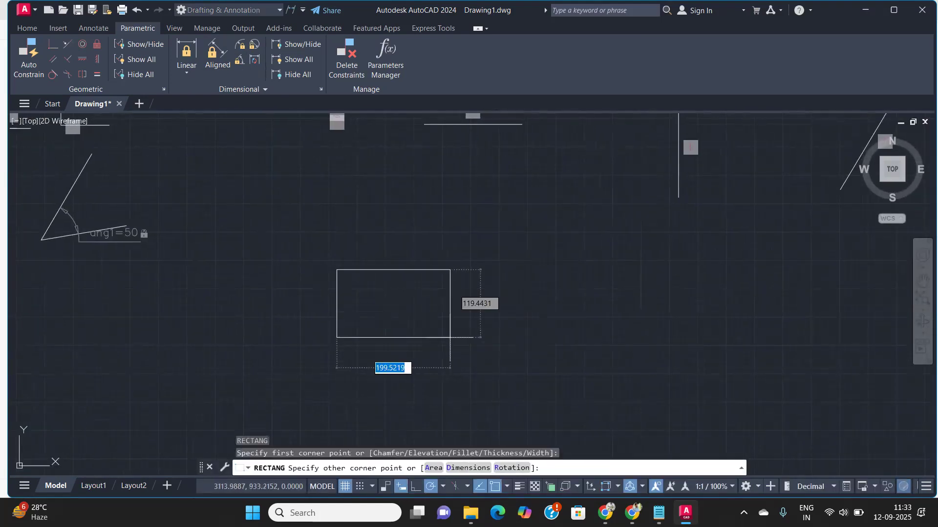
{"action": "left_click", "coordinate": [453, 338]}
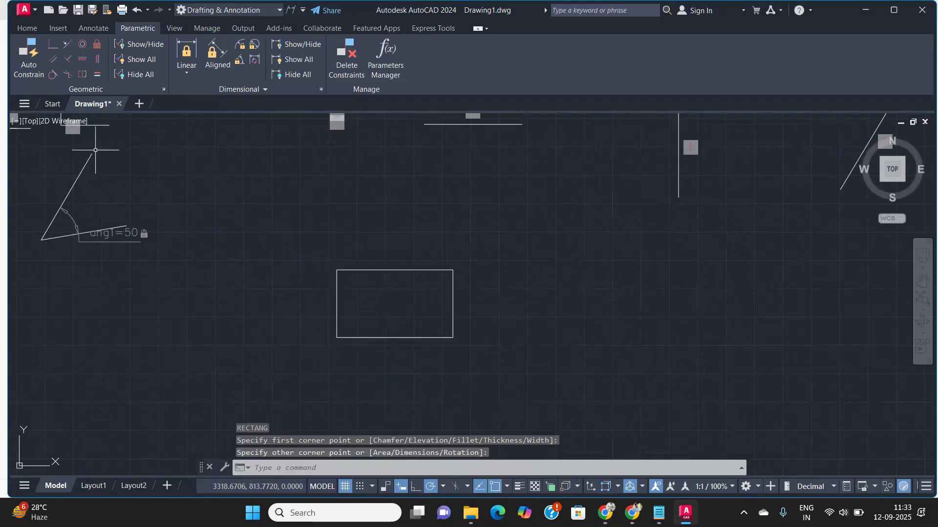
- Draw a two-point circle using the lower and upper ends of the new rectangle's right edge as its diameter
{"action": "left_click", "coordinate": [54, 28]}
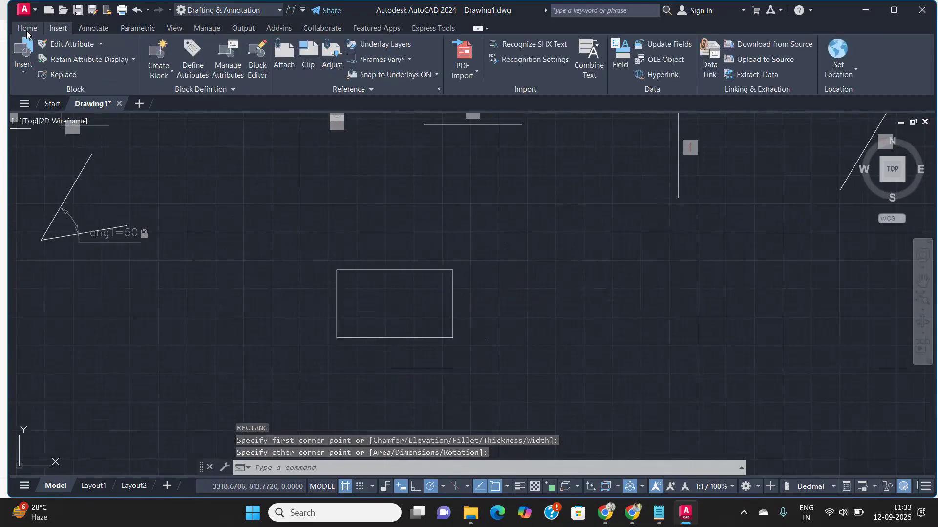
{"action": "left_click", "coordinate": [27, 29]}
{"action": "left_click", "coordinate": [76, 71]}
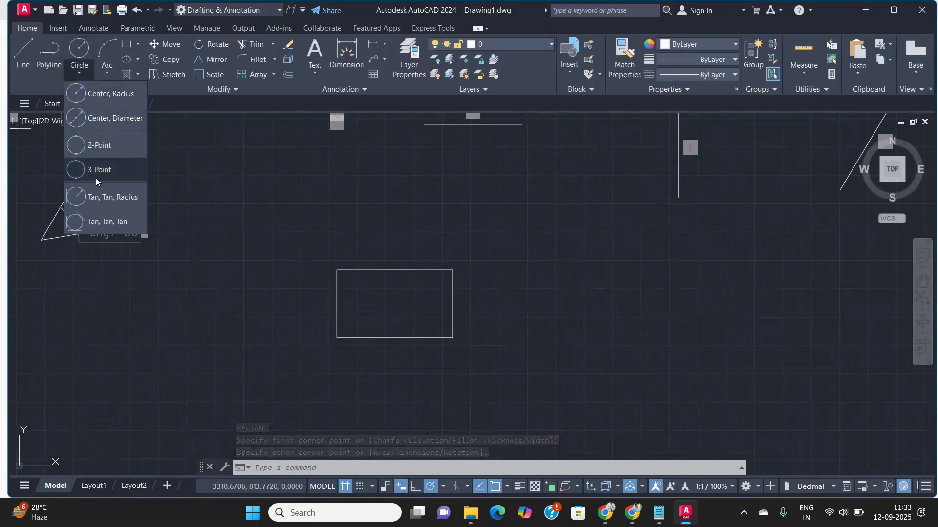
{"action": "left_click", "coordinate": [97, 145]}
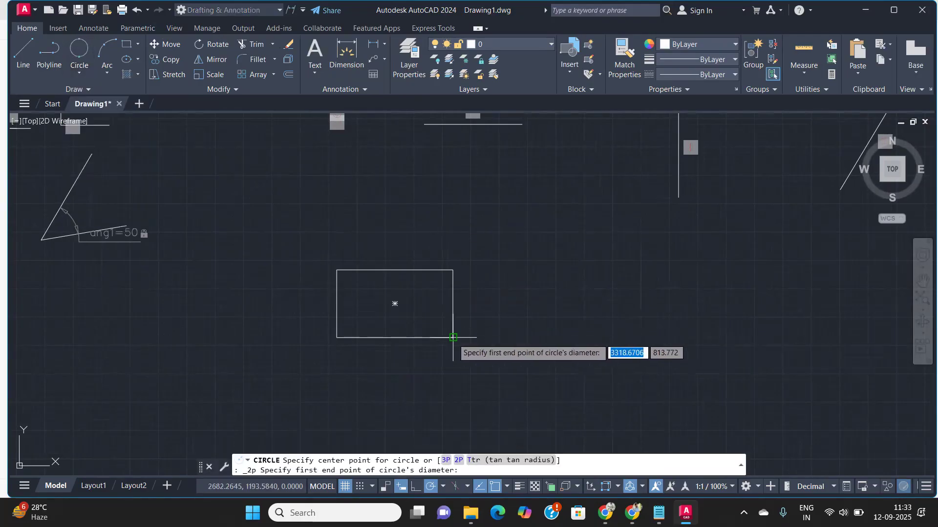
{"action": "left_click", "coordinate": [453, 337]}
{"action": "left_click", "coordinate": [454, 270]}
{"action": "key", "text": "space"}
{"action": "left_click", "coordinate": [519, 331]}
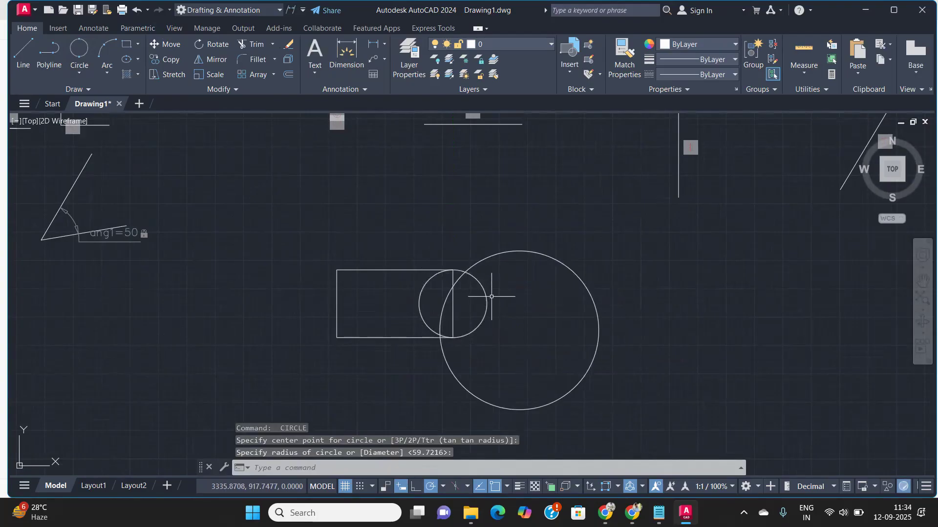
{"action": "key", "text": "ctrl+z"}
- Move the circle by its center about 217 units horizontally to the right, clear of the rectangle
{"action": "left_click", "coordinate": [525, 310]}
{"action": "left_click", "coordinate": [513, 356]}
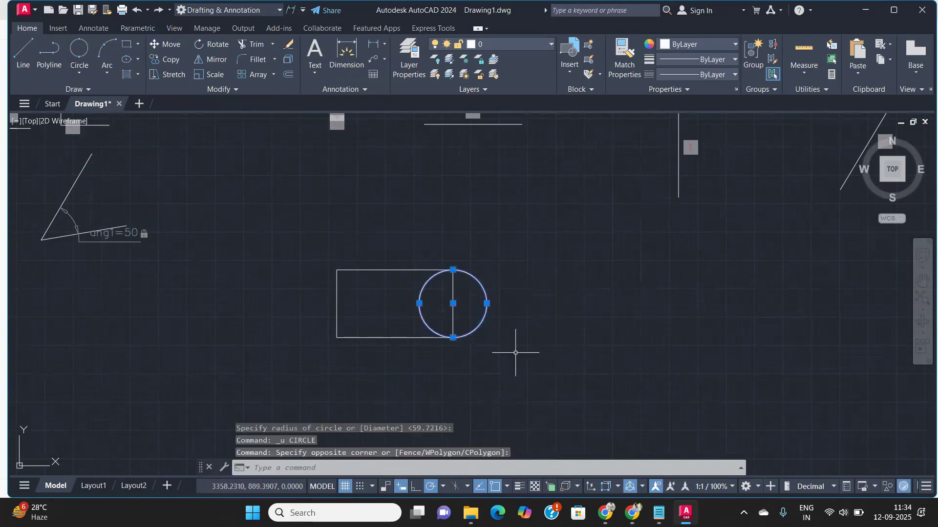
{"action": "type", "text": "m"}
{"action": "key", "text": "Return"}
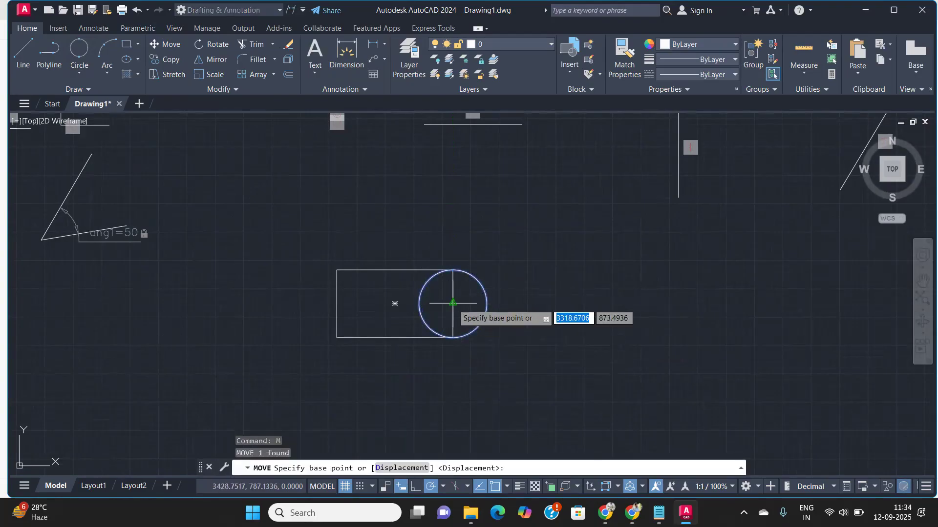
{"action": "left_click", "coordinate": [453, 303]}
{"action": "left_click", "coordinate": [575, 304]}
- Add a linear dimensional constraint of 200 from the midpoint of the rectangle's right edge to the circle's center, placed below both shapes
{"action": "middle_click_drag", "start_coordinate": [445, 318], "coordinate": [383, 314]}
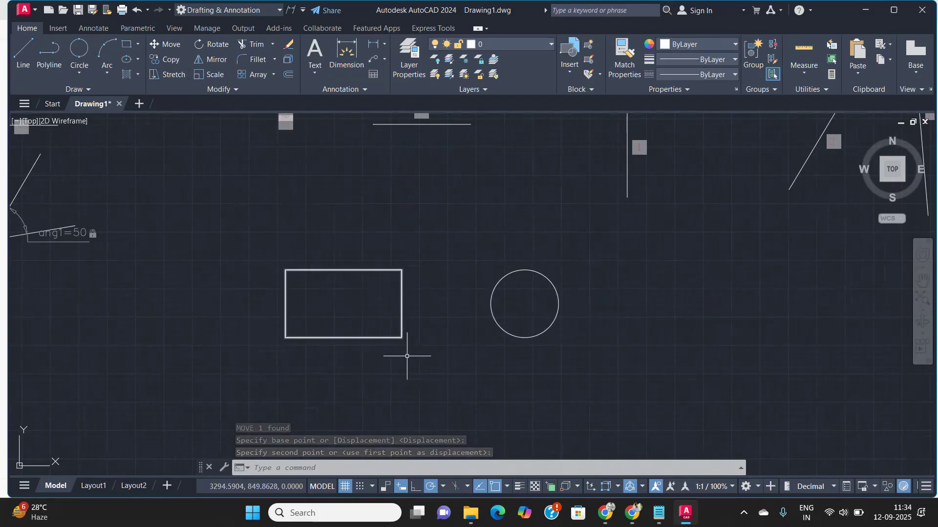
{"action": "left_click", "coordinate": [86, 28]}
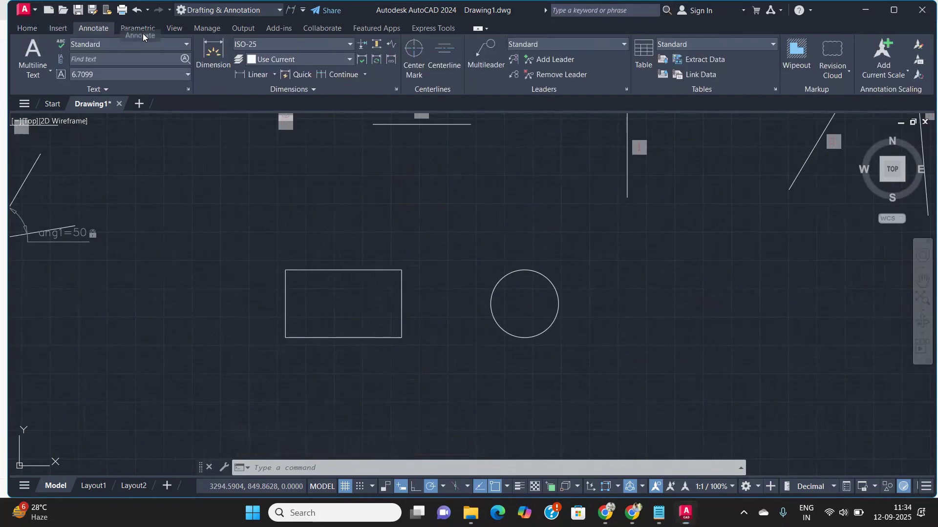
{"action": "left_click", "coordinate": [138, 29]}
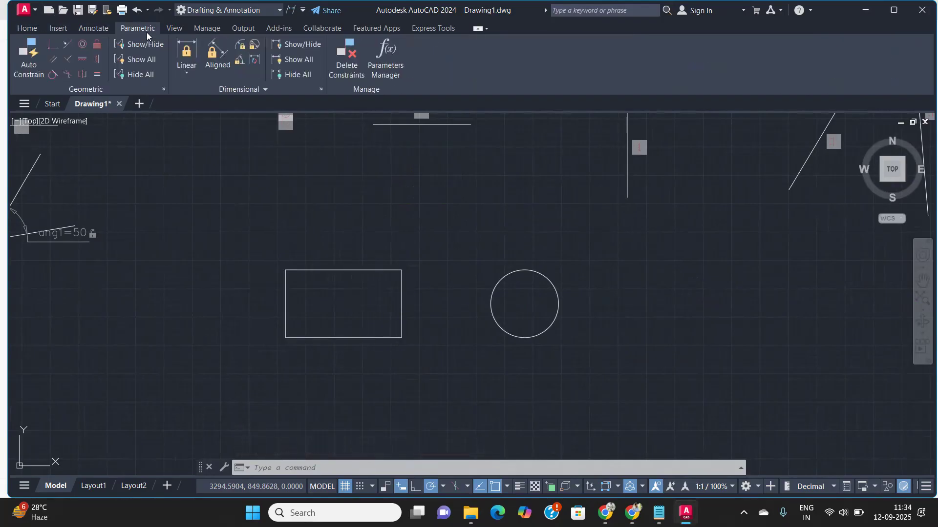
{"action": "left_click", "coordinate": [185, 51]}
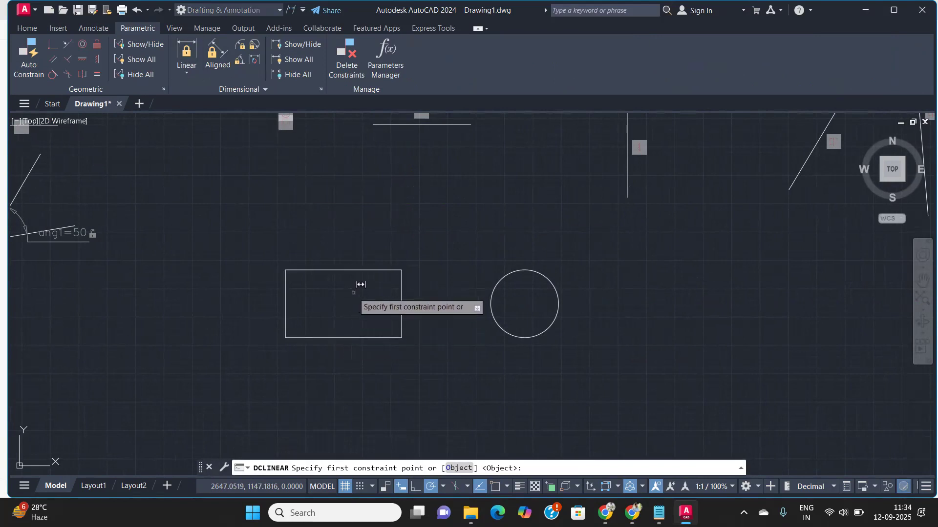
{"action": "left_click", "coordinate": [404, 304]}
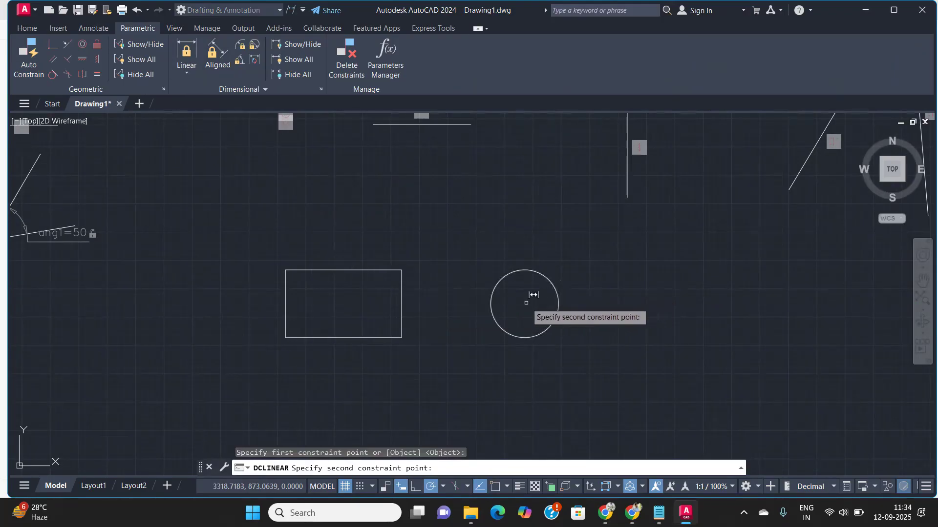
{"action": "left_click", "coordinate": [510, 313]}
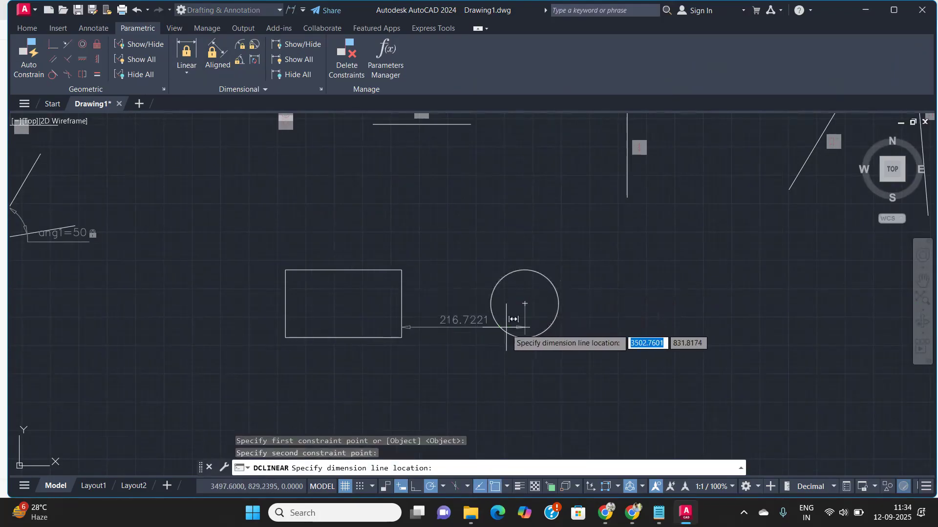
{"action": "left_click", "coordinate": [506, 375]}
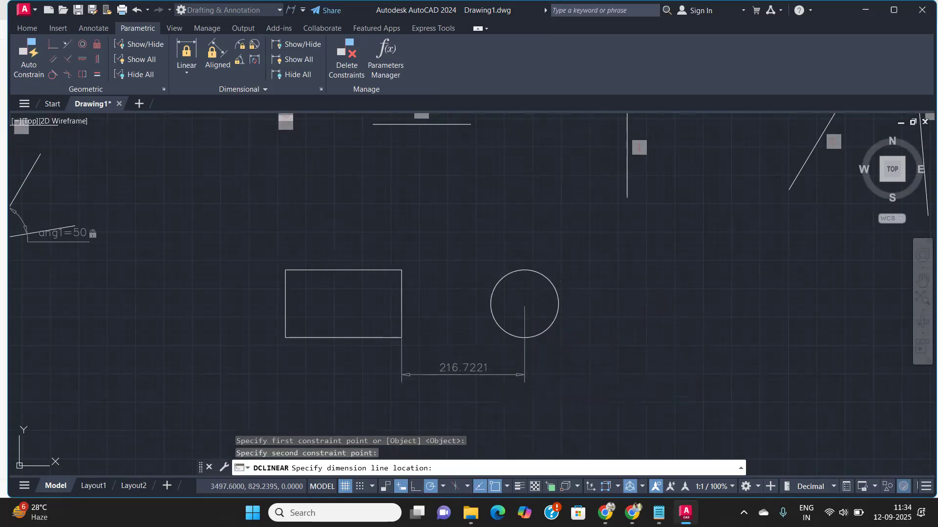
{"action": "type", "text": "200"}
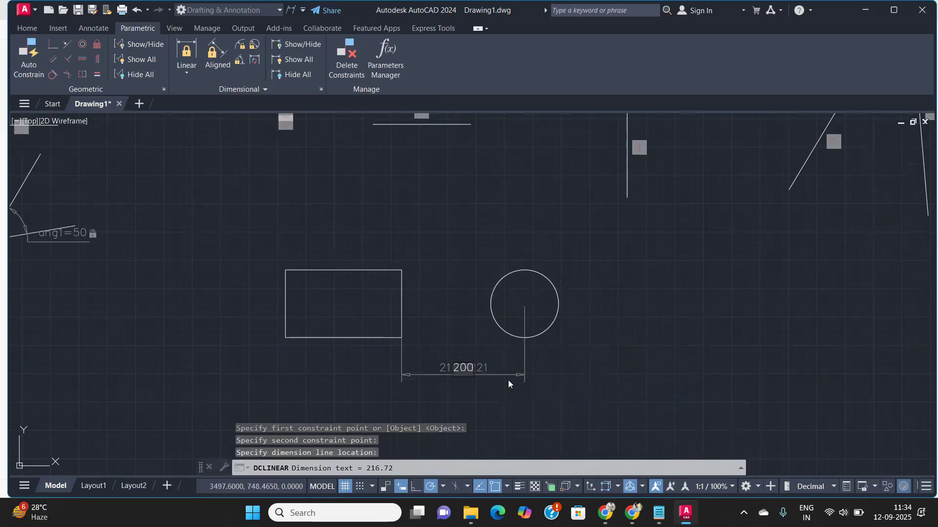
{"action": "key", "text": "Return"}
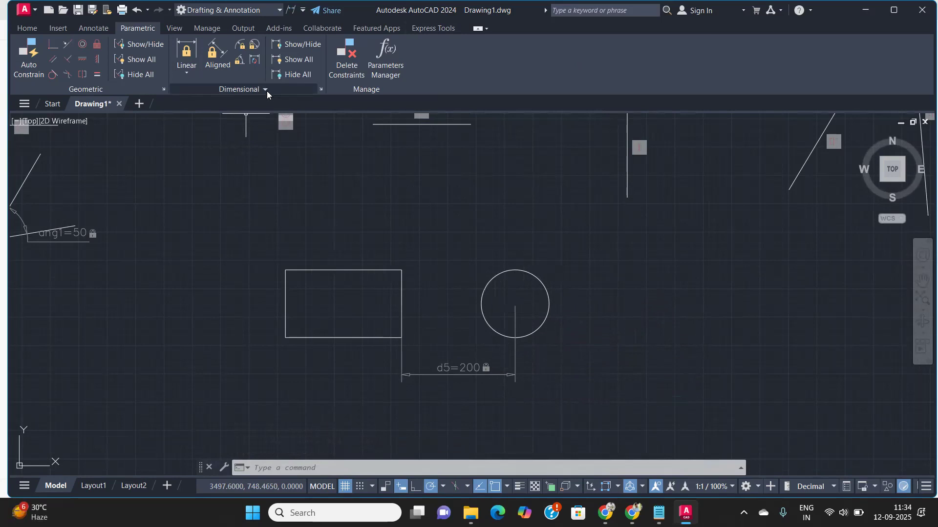
- Hide the linear dimensional constraint between the rectangle and the circle
{"action": "left_click", "coordinate": [311, 44]}
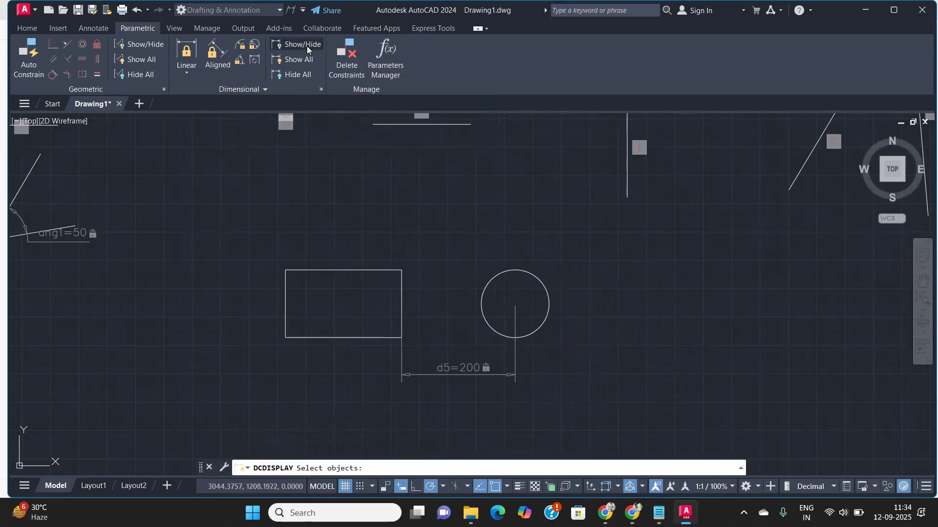
{"action": "left_click", "coordinate": [514, 359]}
{"action": "key", "text": "Return"}
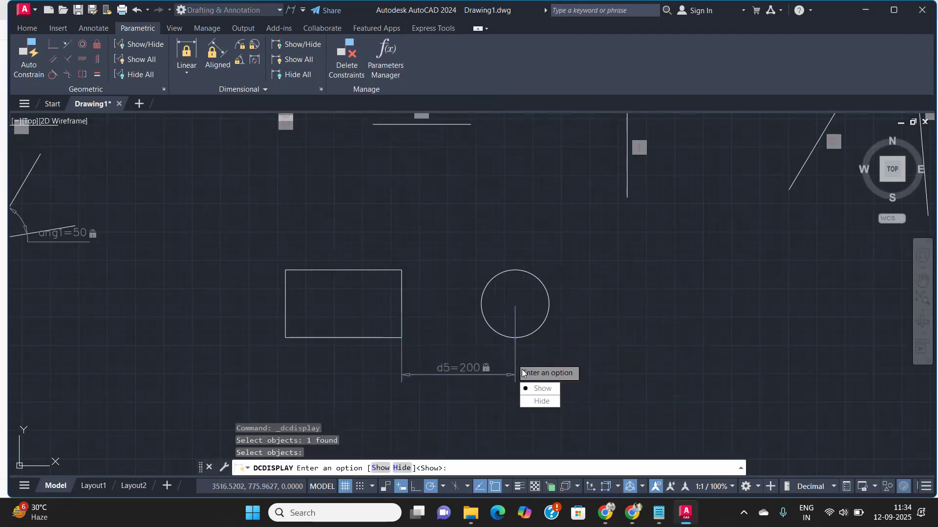
{"action": "left_click", "coordinate": [540, 401]}
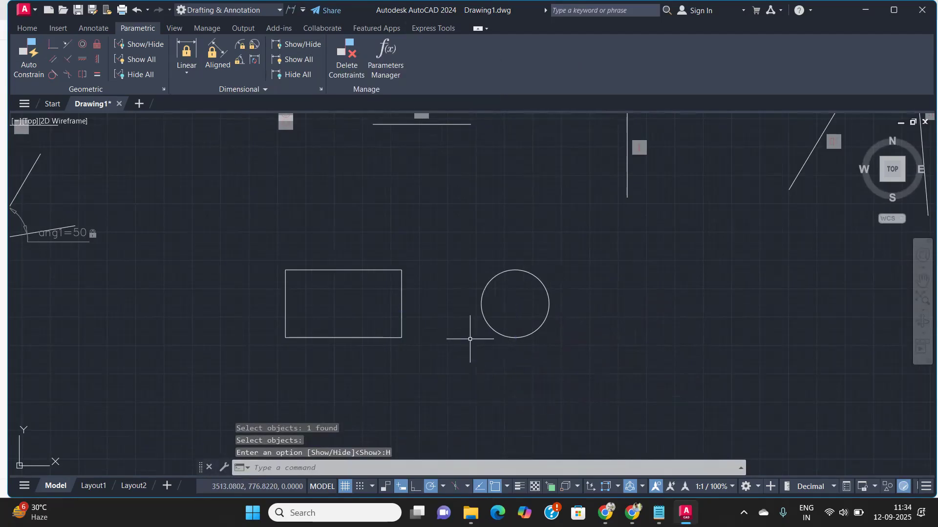
- Show all dimensional constraints in the drawing, hide them all, and show them all again
{"action": "left_click", "coordinate": [296, 61]}
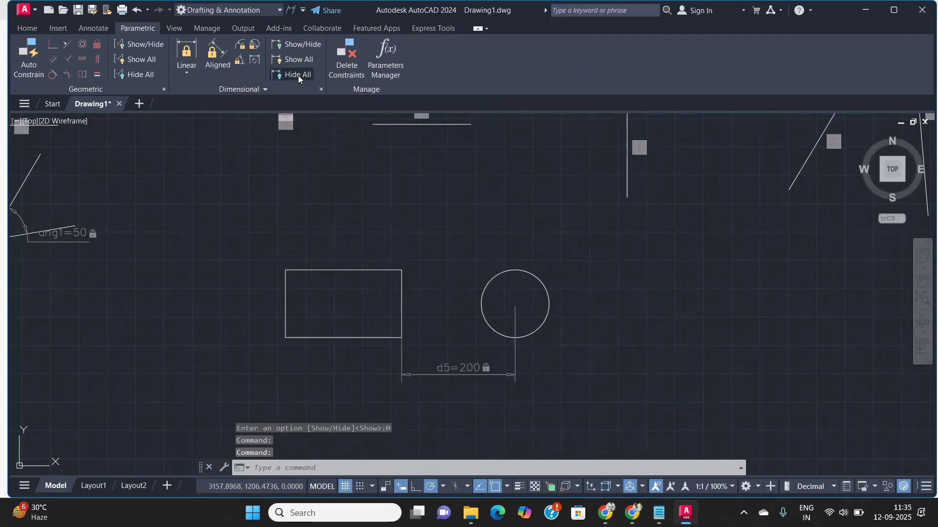
{"action": "left_click", "coordinate": [298, 75]}
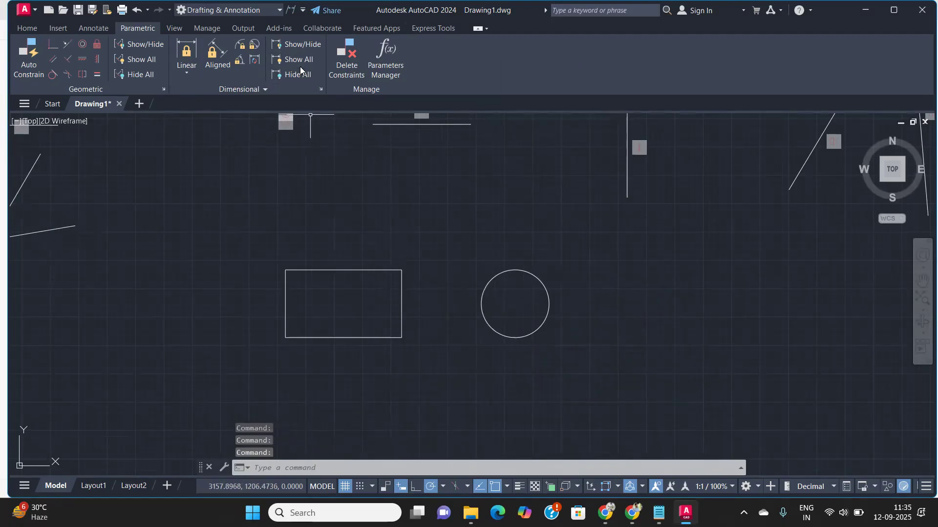
{"action": "left_click", "coordinate": [301, 64]}
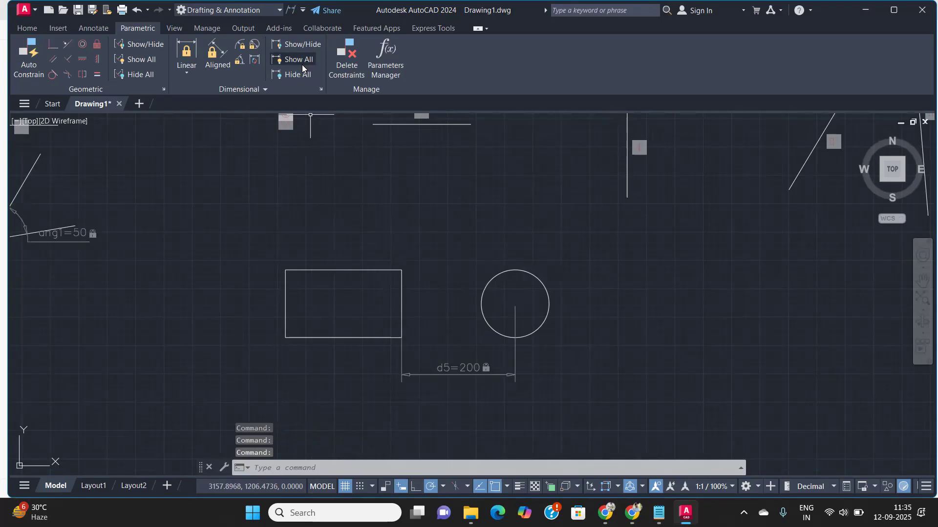
- Delete the tangent constraint between the sloped line and the circle it touches, selecting both objects
{"action": "left_click", "coordinate": [345, 69]}
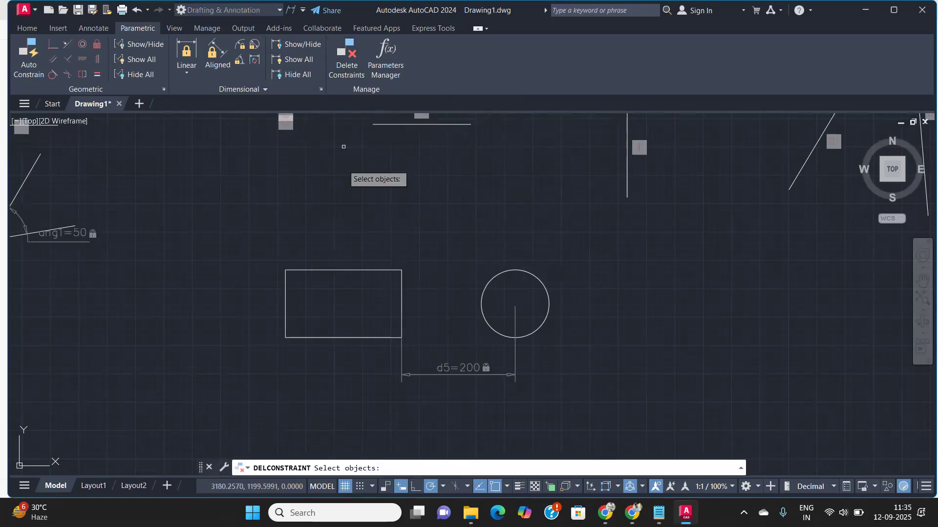
{"action": "scroll", "coordinate": [295, 234], "scroll_direction": "down", "scroll_amount": 5}
{"action": "scroll", "coordinate": [372, 276], "scroll_direction": "up", "scroll_amount": 6}
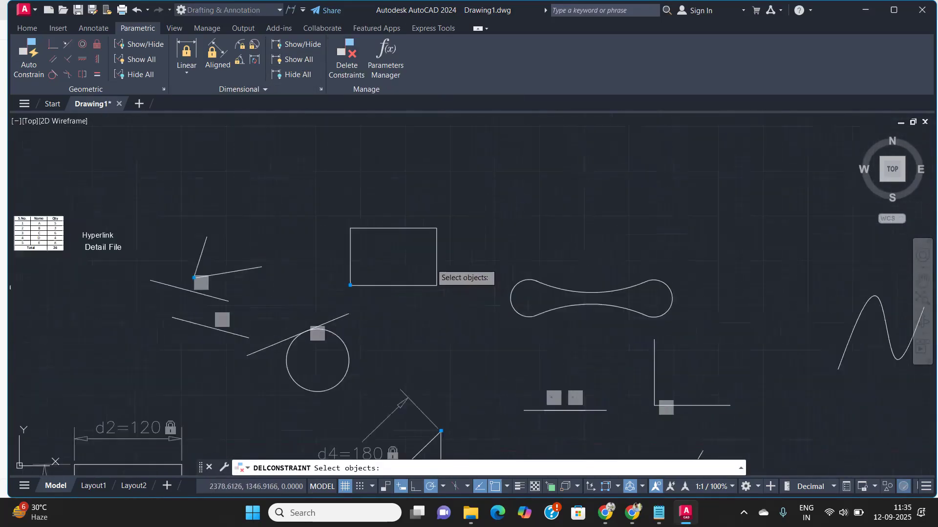
{"action": "scroll", "coordinate": [380, 298], "scroll_direction": "up", "scroll_amount": 2}
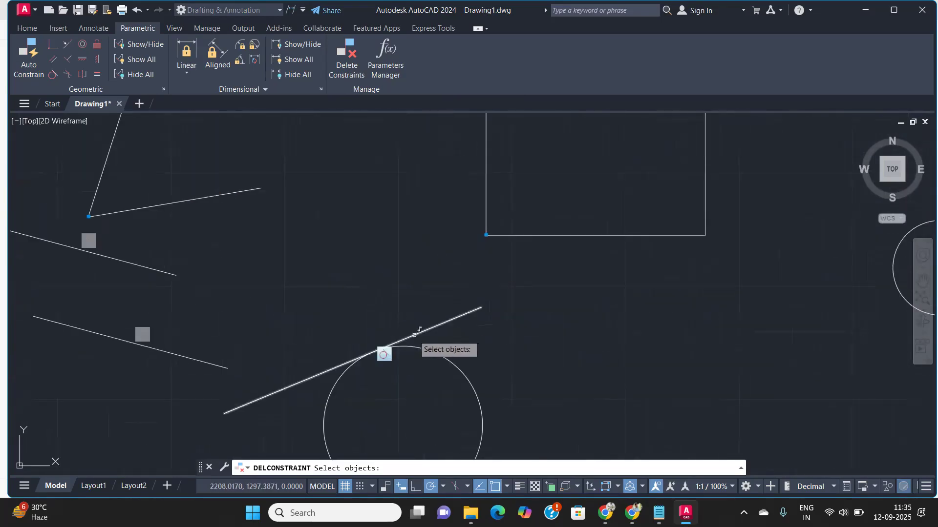
{"action": "left_click", "coordinate": [383, 350]}
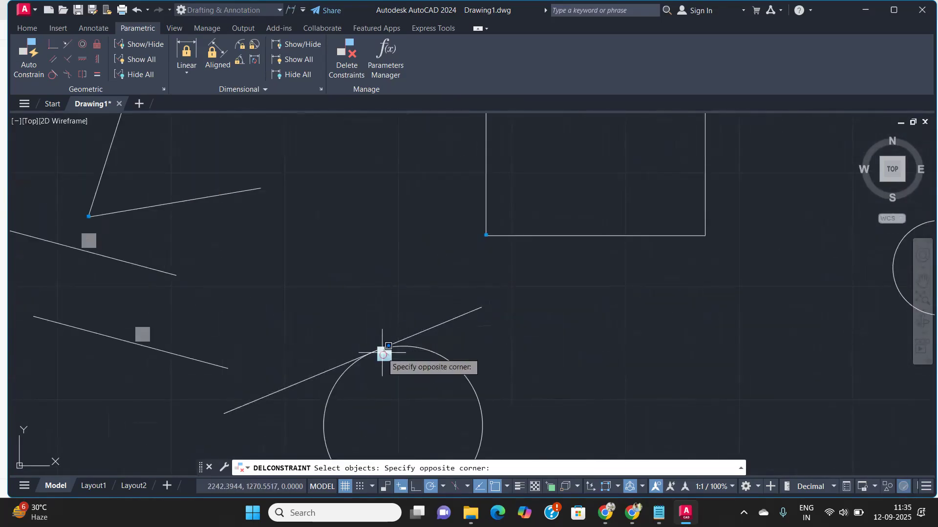
{"action": "left_click", "coordinate": [384, 354]}
{"action": "left_click", "coordinate": [383, 356]}
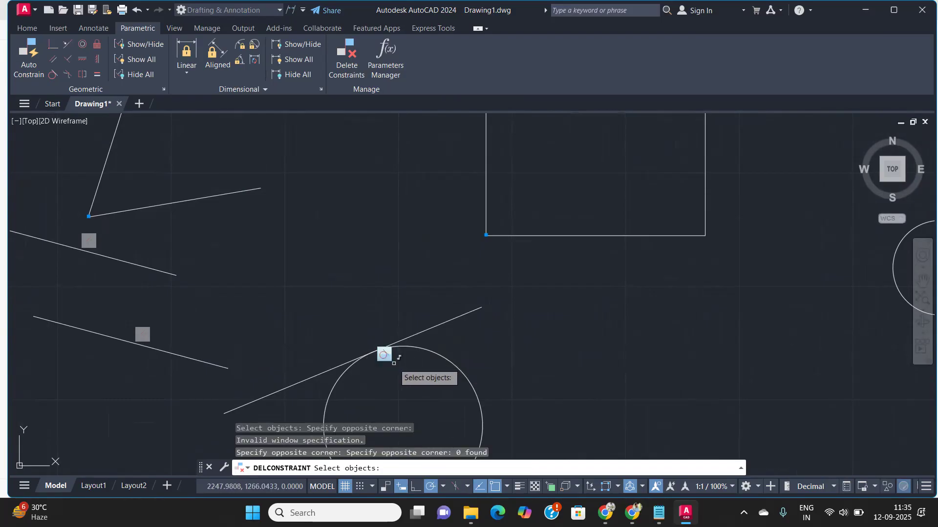
{"action": "left_click", "coordinate": [386, 360]}
{"action": "left_click", "coordinate": [385, 358]}
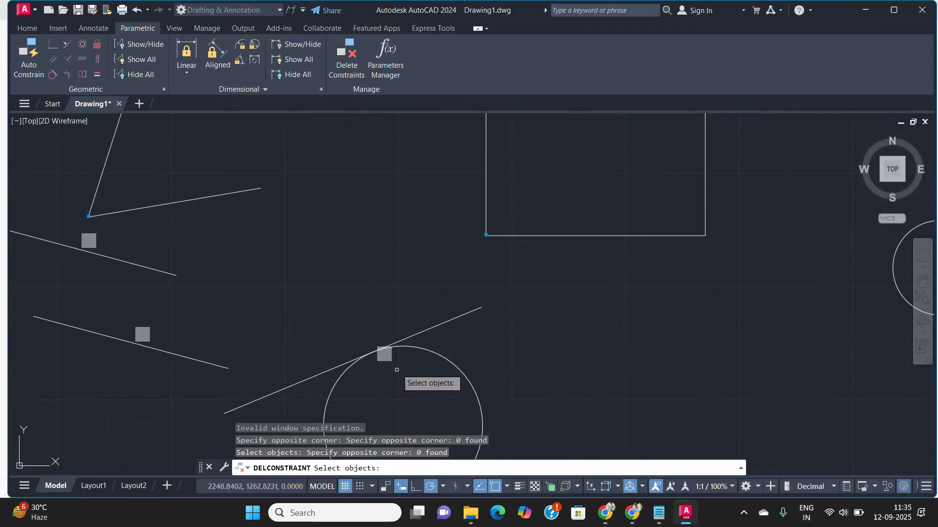
{"action": "left_click", "coordinate": [403, 341]}
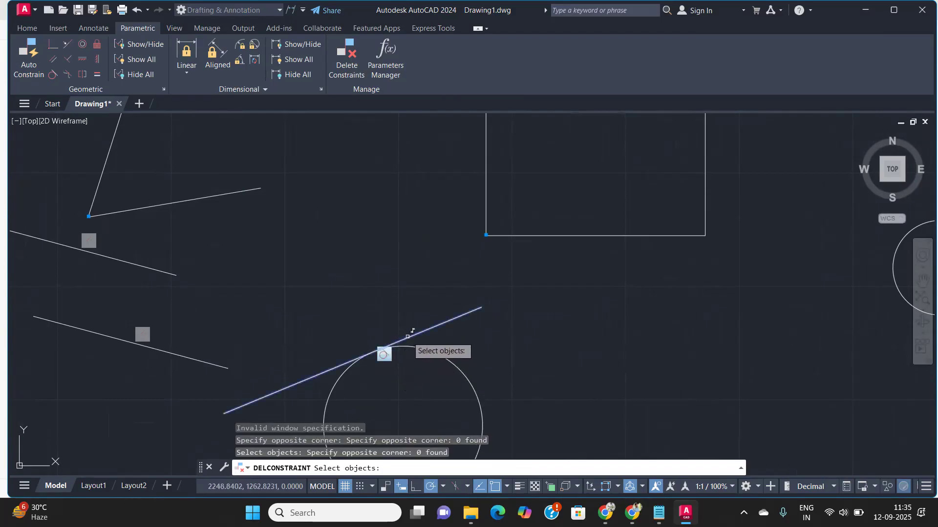
{"action": "left_click", "coordinate": [406, 346]}
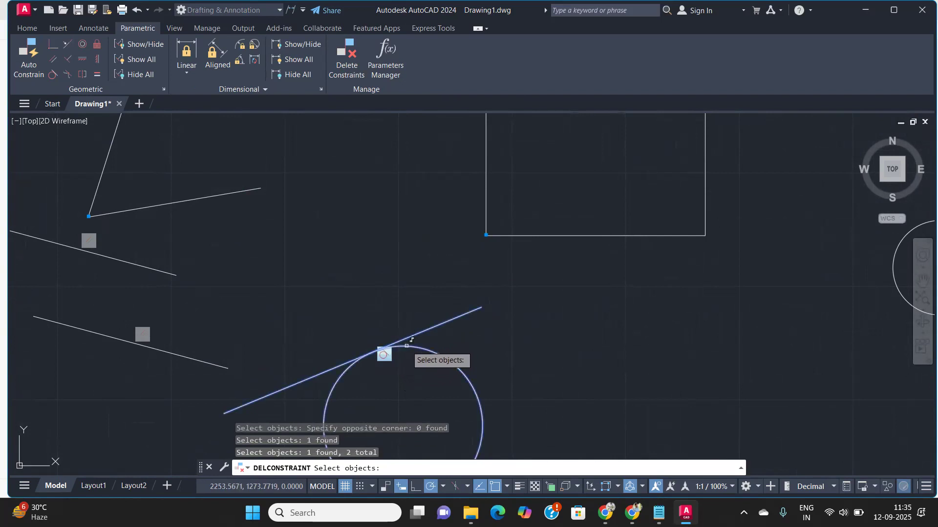
{"action": "key", "text": "Return"}
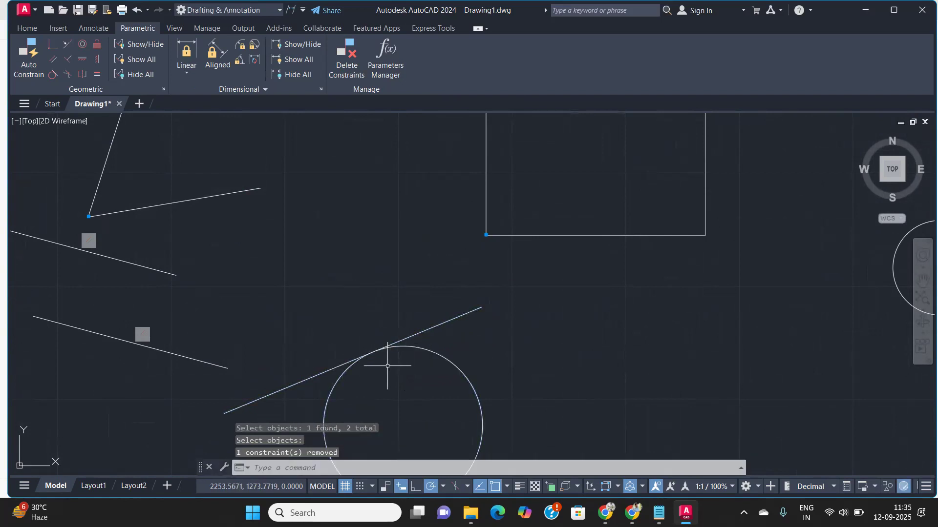
- Move the sloped line and the circle together a short distance horizontally to the right
{"action": "left_click", "coordinate": [526, 402]}
{"action": "left_click", "coordinate": [468, 371]}
{"action": "left_click", "coordinate": [464, 337]}
{"action": "left_click", "coordinate": [459, 313]}
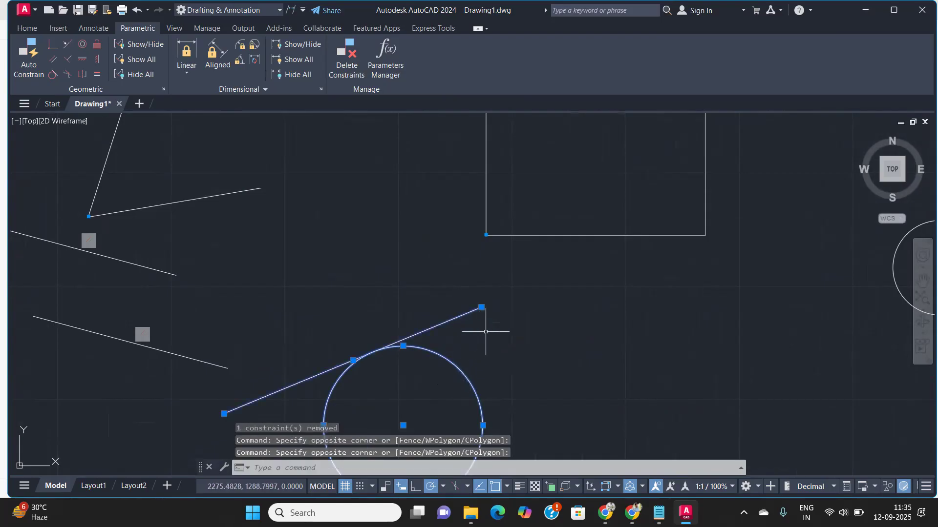
{"action": "type", "text": "m"}
{"action": "key", "text": "Return"}
{"action": "left_click", "coordinate": [482, 378]}
{"action": "left_click", "coordinate": [561, 367]}
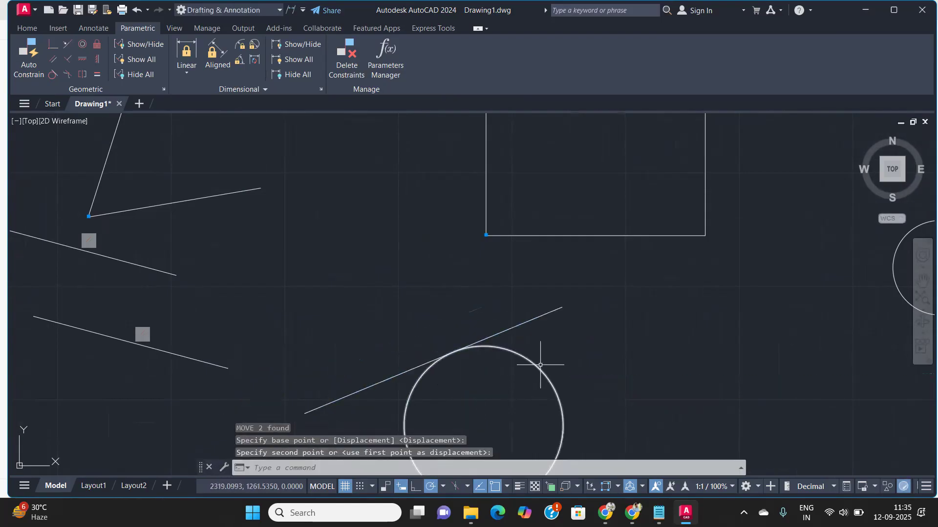
- Move only the sloped line slightly straight down so that it cuts across the circle
{"action": "left_click", "coordinate": [555, 333]}
{"action": "left_click", "coordinate": [537, 310]}
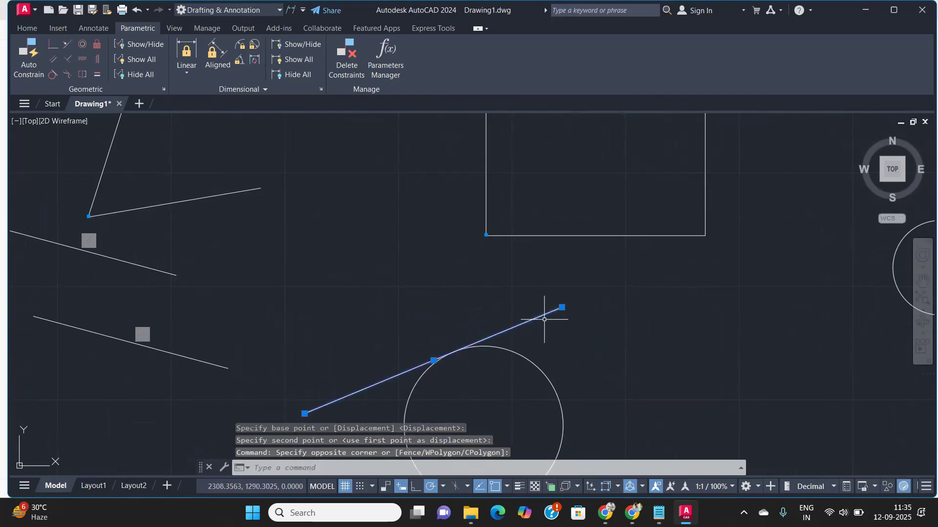
{"action": "type", "text": "m"}
{"action": "key", "text": "Return"}
{"action": "left_click", "coordinate": [538, 324]}
{"action": "left_click", "coordinate": [555, 329]}
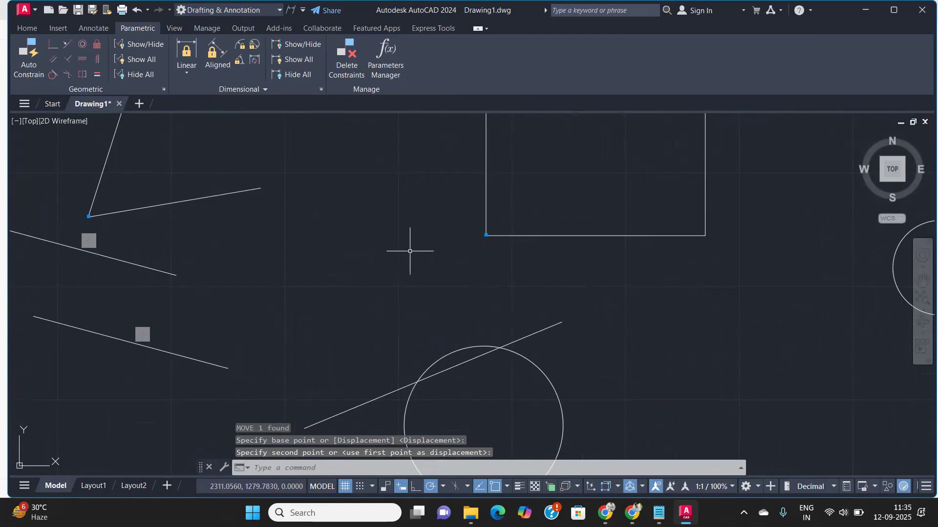
- Delete the 50-degree angular constraint between the two lines
{"action": "scroll", "coordinate": [410, 251], "scroll_direction": "down", "scroll_amount": 5}
{"action": "mouse_move", "coordinate": [342, 244]}
{"action": "middle_mouse_down"}
{"action": "mouse_move", "coordinate": [232, 241]}
{"action": "mouse_move", "coordinate": [229, 215]}
{"action": "mouse_move", "coordinate": [197, 166]}
{"action": "middle_mouse_up"}
{"action": "left_click", "coordinate": [354, 65]}
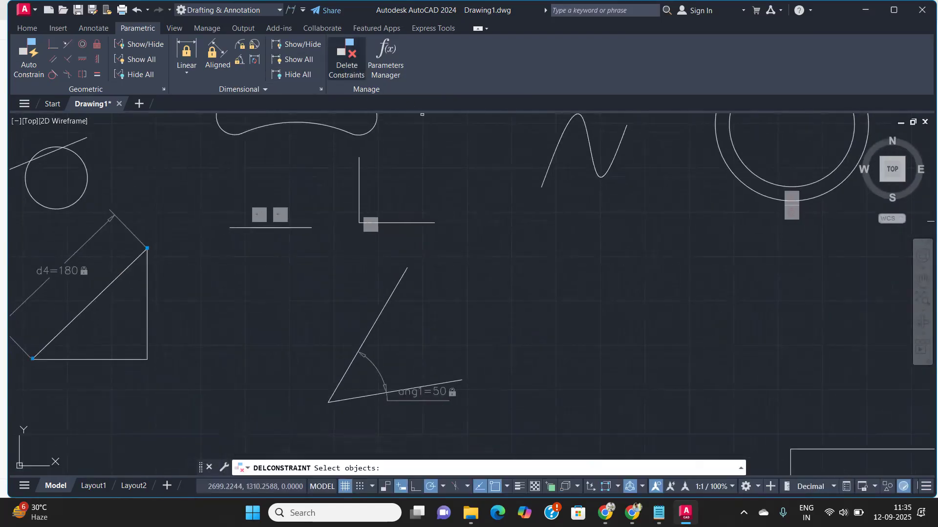
{"action": "scroll", "coordinate": [374, 367], "scroll_direction": "up", "scroll_amount": 4}
{"action": "left_click", "coordinate": [371, 369]}
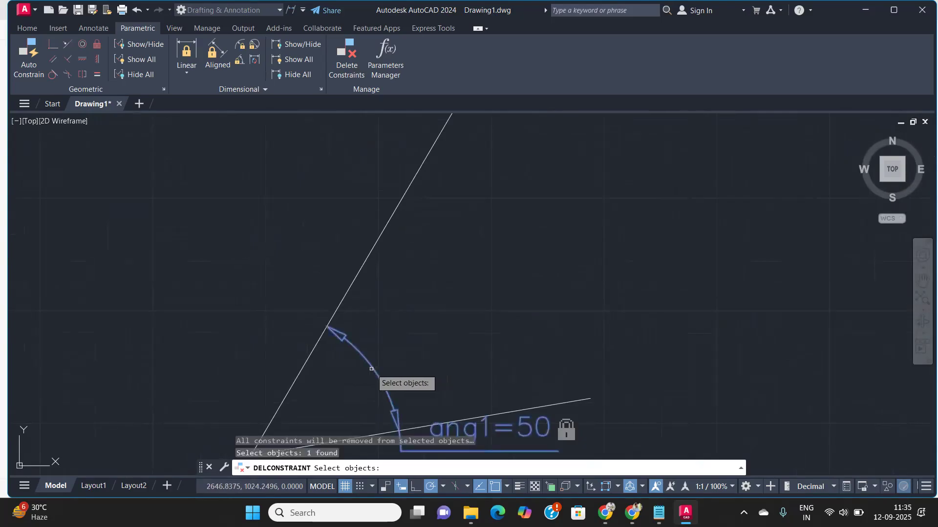
{"action": "key", "text": "Return"}
{"action": "scroll", "coordinate": [371, 369], "scroll_direction": "down", "scroll_amount": 4}
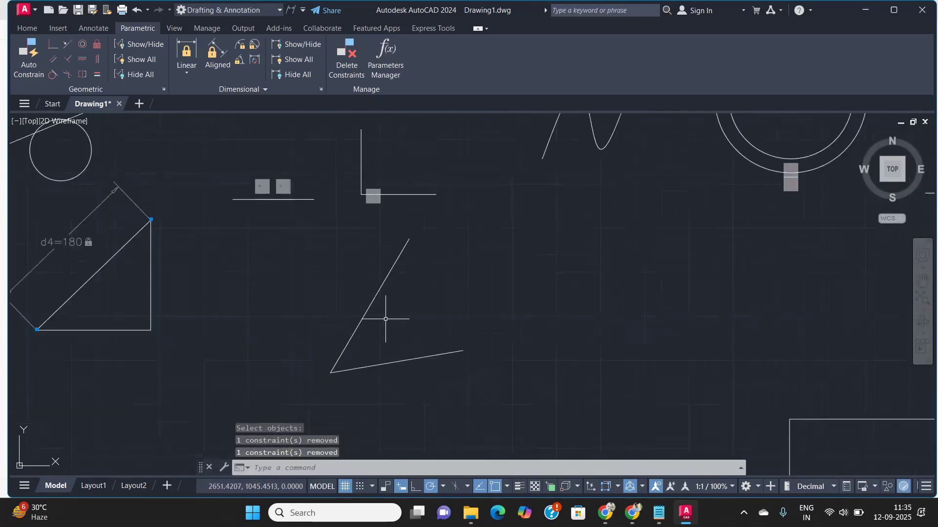
- Open the Parameters Manager to review the drawing's dimensional constraint parameters
{"action": "mouse_move", "coordinate": [425, 318]}
{"action": "middle_mouse_down"}
{"action": "mouse_move", "coordinate": [303, 319]}
{"action": "mouse_move", "coordinate": [391, 314]}
{"action": "middle_mouse_up"}
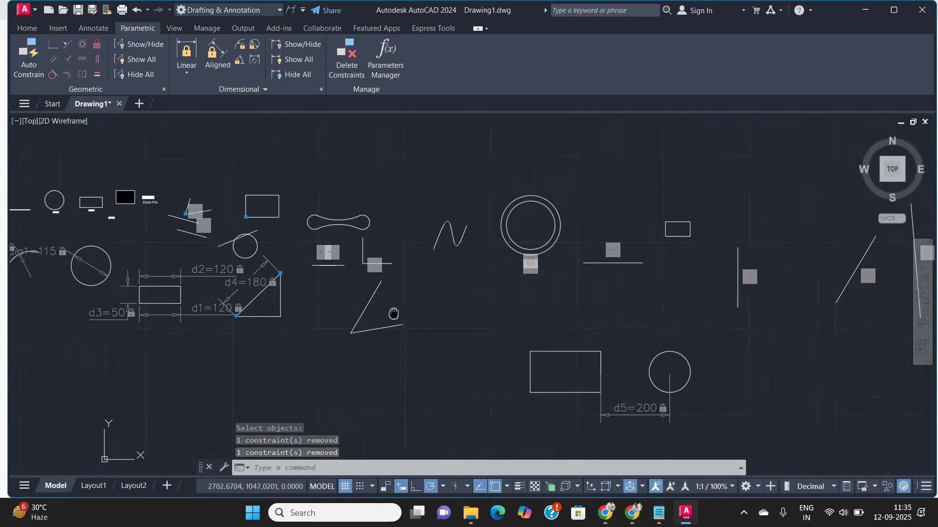
{"action": "scroll", "coordinate": [391, 314], "scroll_direction": "up", "scroll_amount": 2}
{"action": "middle_click_drag", "start_coordinate": [346, 295], "coordinate": [440, 327]}
{"action": "key", "text": "Escape"}
{"action": "scroll", "coordinate": [425, 303], "scroll_direction": "down", "scroll_amount": 2}
{"action": "scroll", "coordinate": [193, 244], "scroll_direction": "up", "scroll_amount": 4}
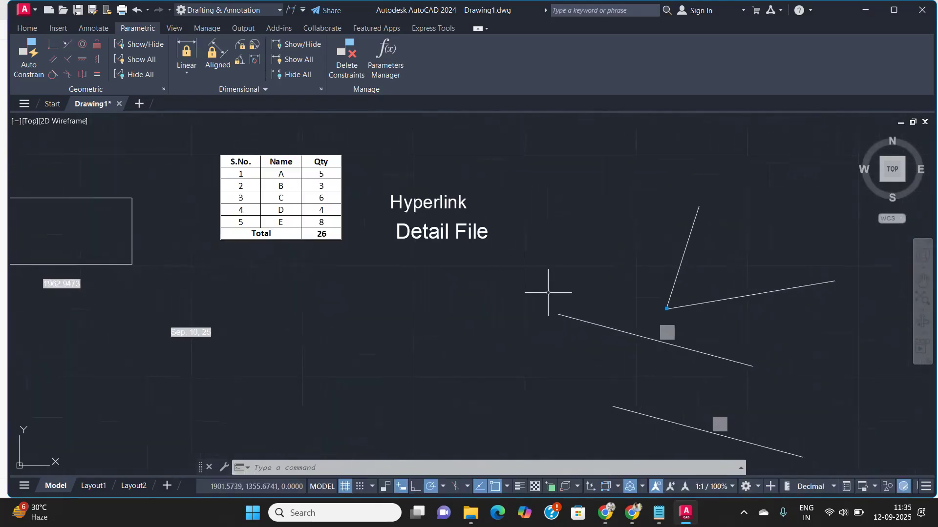
{"action": "middle_click_drag", "start_coordinate": [529, 286], "coordinate": [335, 268]}
{"action": "scroll", "coordinate": [354, 279], "scroll_direction": "up", "scroll_amount": 2}
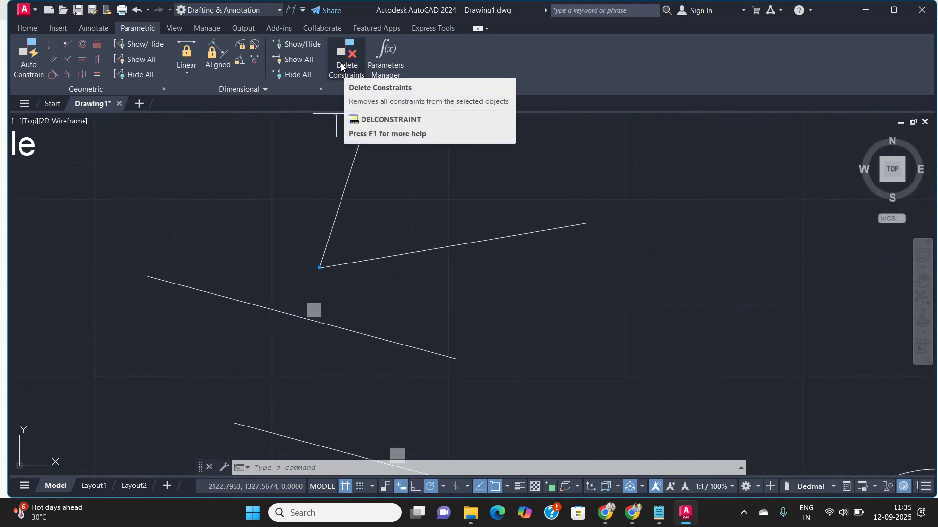
{"action": "left_click", "coordinate": [388, 57]}
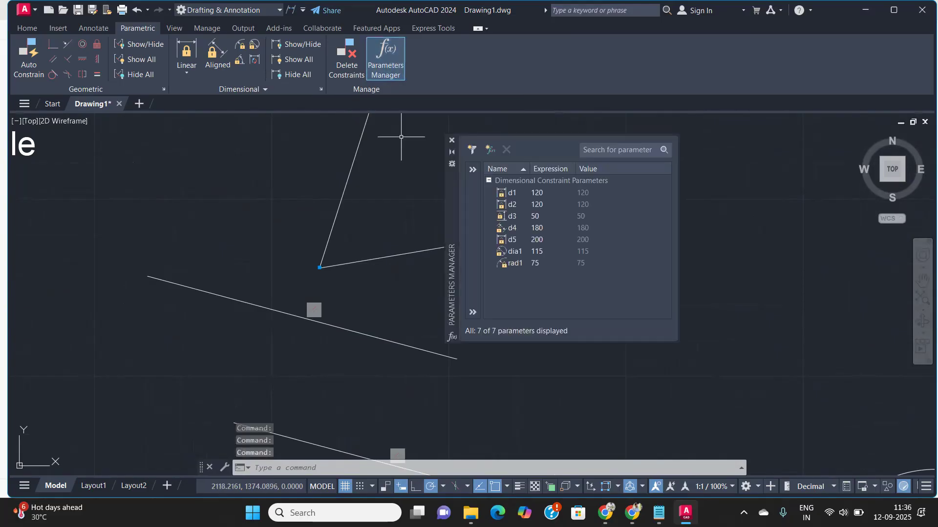
- Set the expression of dimensional parameter d1 to 125 in the Parameters Manager
{"action": "left_click", "coordinate": [535, 196]}
{"action": "left_click", "coordinate": [520, 206]}
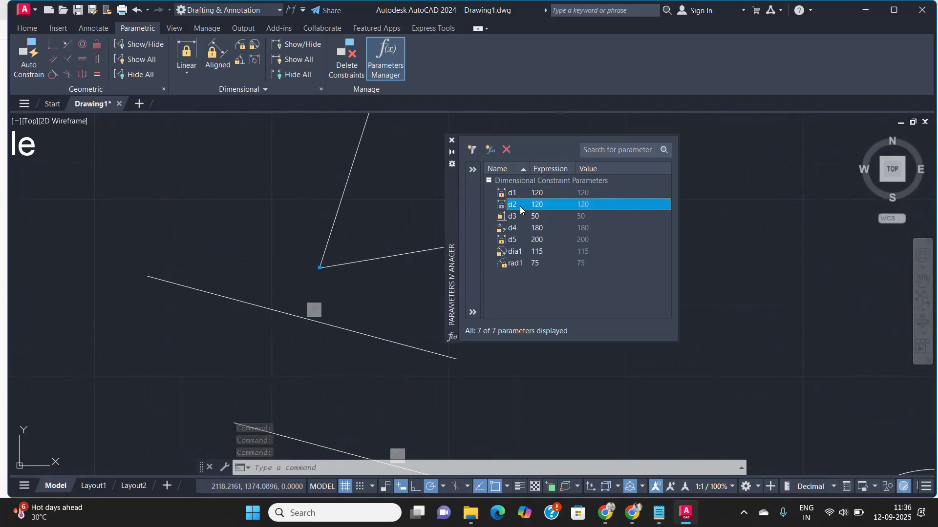
{"action": "left_click", "coordinate": [536, 194]}
{"action": "left_click", "coordinate": [535, 214]}
{"action": "double_click", "coordinate": [543, 195]}
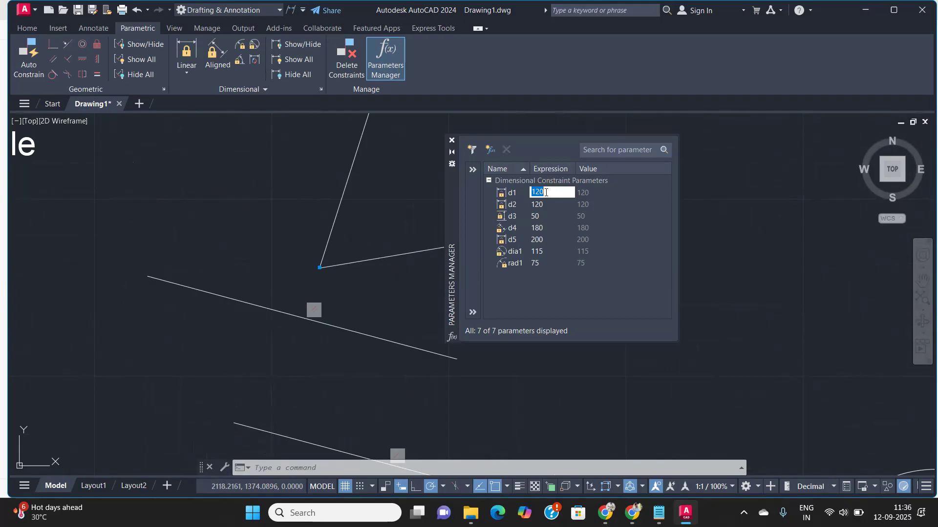
{"action": "type", "text": "125"}
{"action": "key", "text": "Return"}
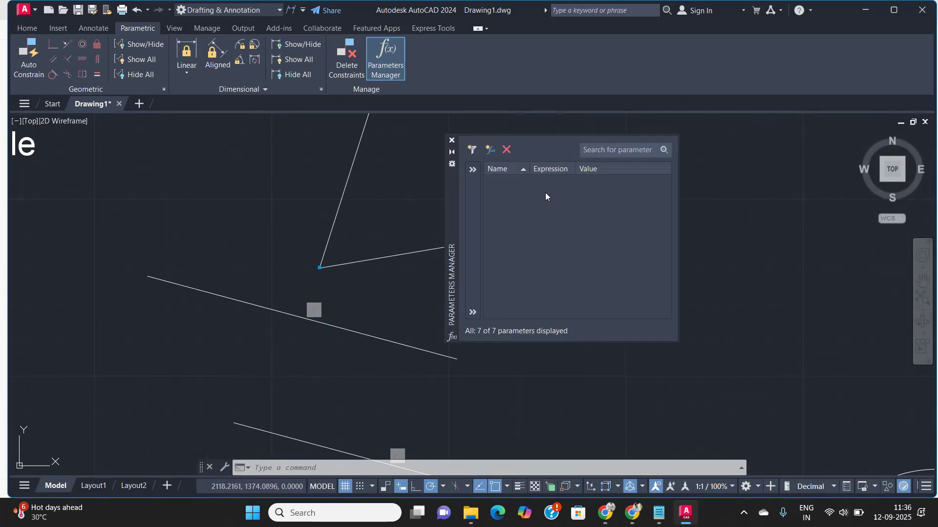
- Set the expression of dimensional parameter d2 to 125 so it matches d1
{"action": "left_click", "coordinate": [543, 206]}
{"action": "double_click", "coordinate": [542, 204]}
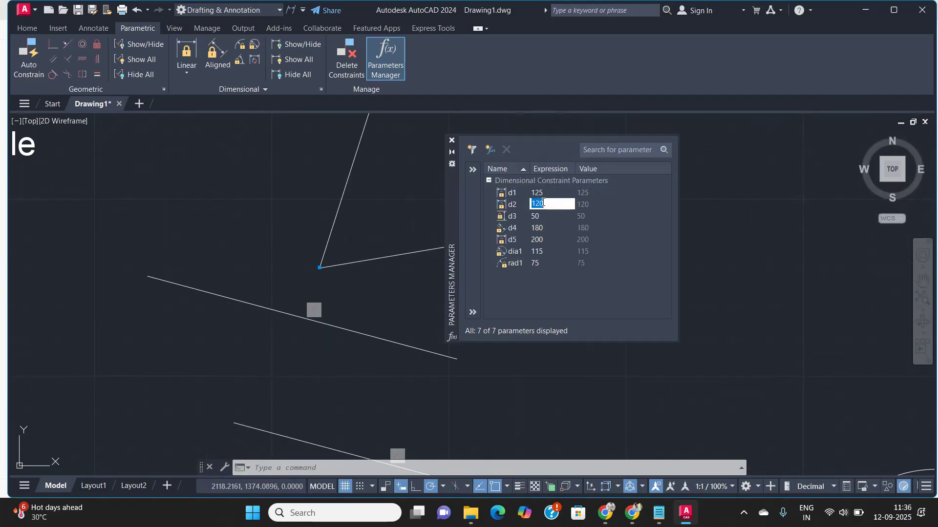
{"action": "type", "text": "125"}
{"action": "key", "text": "Return"}
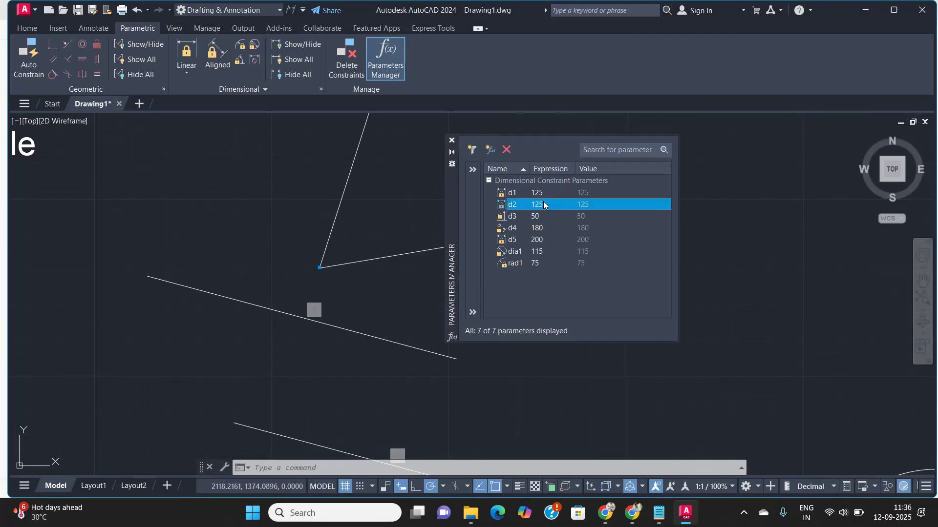
- Set the expression of dimensional parameter d3 to 80 and close the Parameters Manager
{"action": "double_click", "coordinate": [541, 216]}
{"action": "type", "text": "80"}
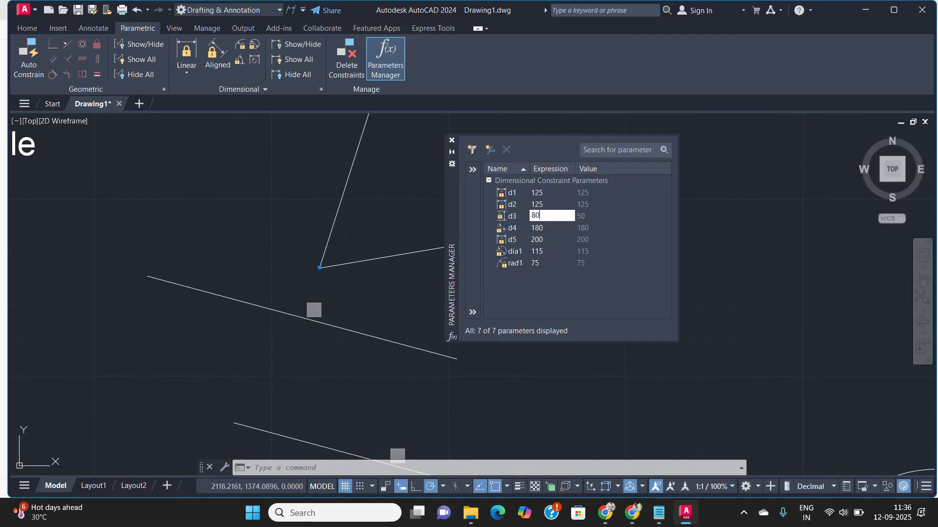
{"action": "key", "text": "Return"}
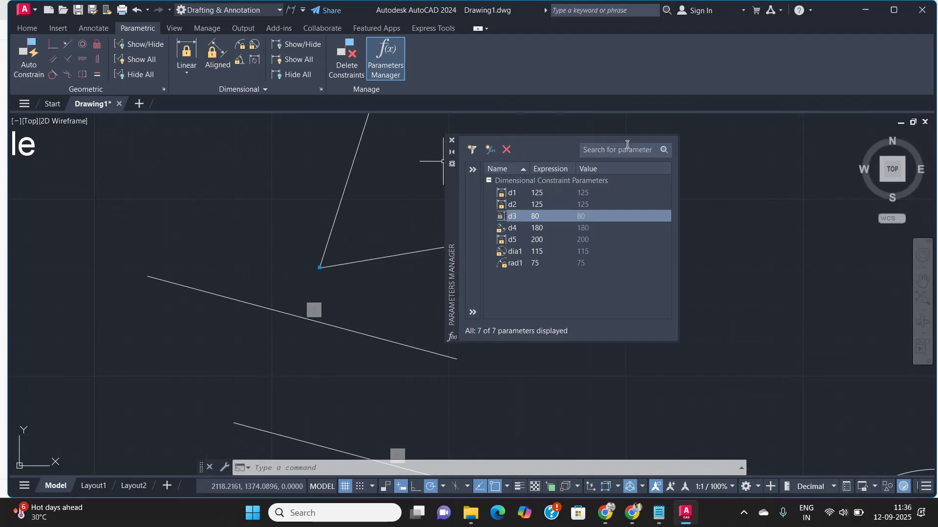
{"action": "left_click", "coordinate": [452, 141]}
- Examine the rectangle's d1, d2 and d3 dimensional constraints in the drawing, along with the triangle's aligned constraint
{"action": "scroll", "coordinate": [234, 272], "scroll_direction": "down", "scroll_amount": 5}
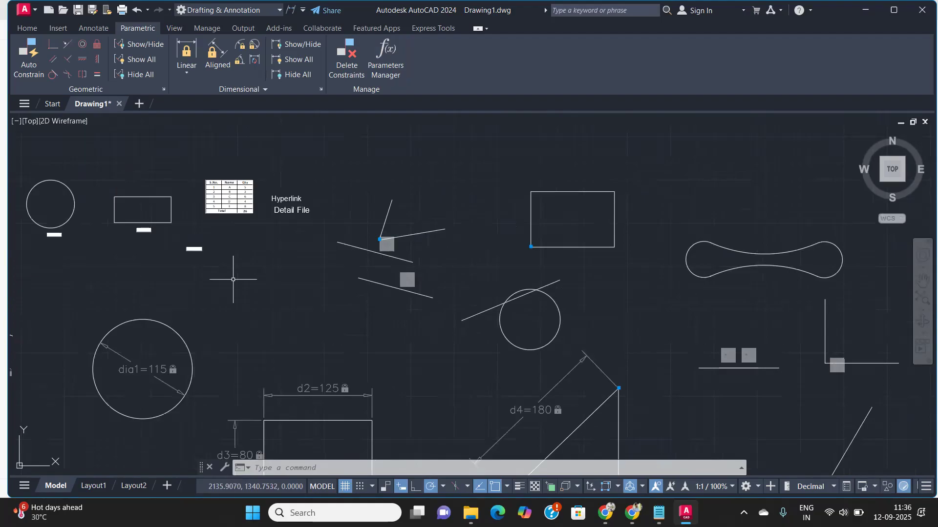
{"action": "scroll", "coordinate": [610, 276], "scroll_direction": "up", "scroll_amount": 4}
{"action": "scroll", "coordinate": [610, 276], "scroll_direction": "up", "scroll_amount": 3}
{"action": "middle_click_drag", "start_coordinate": [643, 272], "coordinate": [431, 316]}
{"action": "scroll", "coordinate": [519, 282], "scroll_direction": "down", "scroll_amount": 2}
{"action": "middle_click_drag", "start_coordinate": [519, 283], "coordinate": [394, 313]}
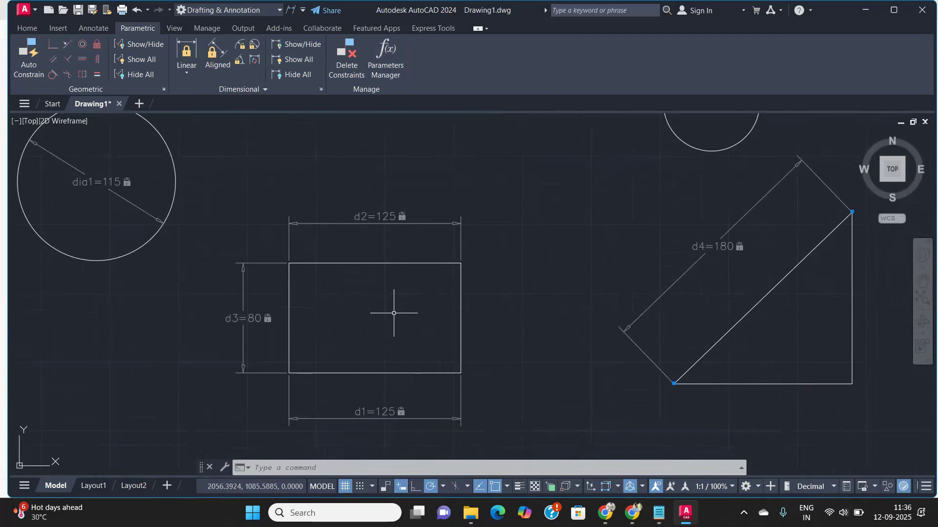
{"action": "middle_click_drag", "start_coordinate": [705, 262], "coordinate": [407, 279]}
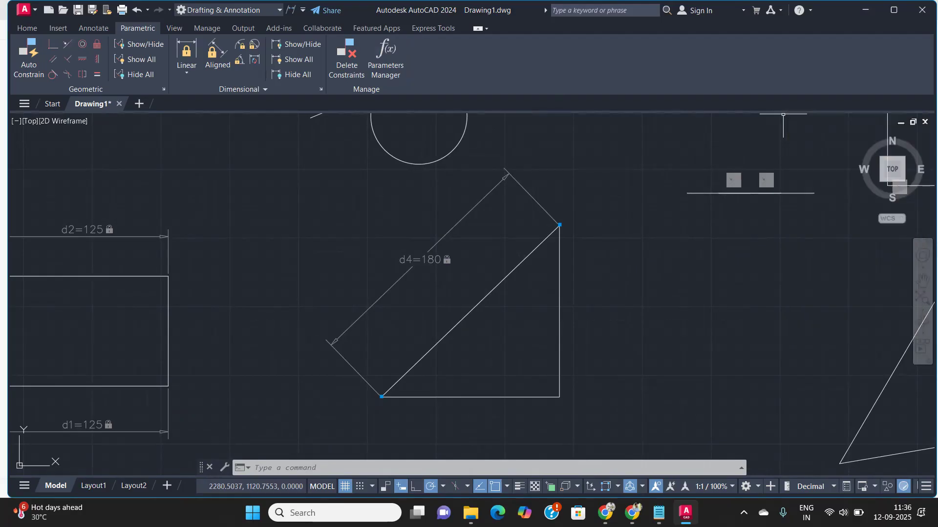
- Inspect the diameter constraint on the circle and the radius constraint on the arc up close
{"action": "scroll", "coordinate": [386, 264], "scroll_direction": "down", "scroll_amount": 5}
{"action": "middle_click_drag", "start_coordinate": [402, 270], "coordinate": [566, 279]}
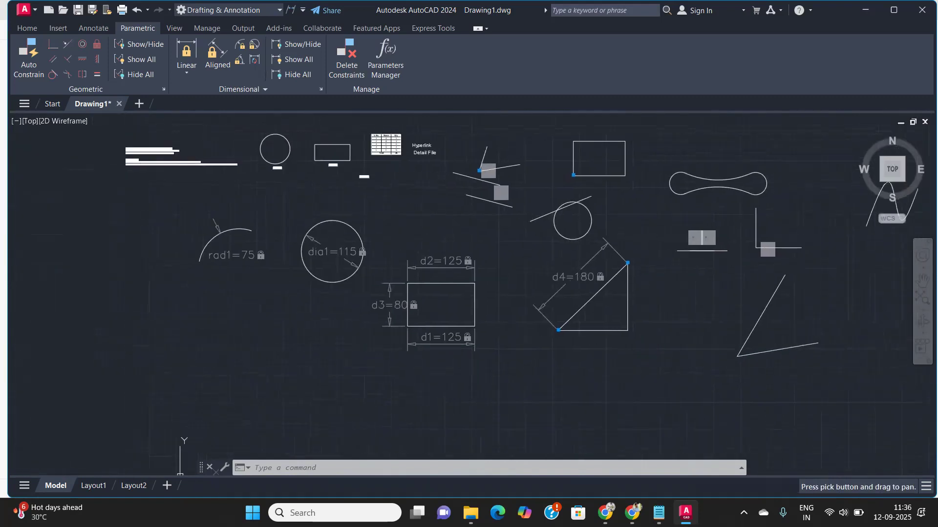
{"action": "scroll", "coordinate": [350, 248], "scroll_direction": "up", "scroll_amount": 4}
{"action": "scroll", "coordinate": [366, 257], "scroll_direction": "down", "scroll_amount": 3}
{"action": "scroll", "coordinate": [363, 258], "scroll_direction": "up", "scroll_amount": 5}
{"action": "middle_click_drag", "start_coordinate": [362, 257], "coordinate": [508, 259]}
{"action": "scroll", "coordinate": [365, 270], "scroll_direction": "down", "scroll_amount": 1}
{"action": "middle_click_drag", "start_coordinate": [365, 271], "coordinate": [553, 256]}
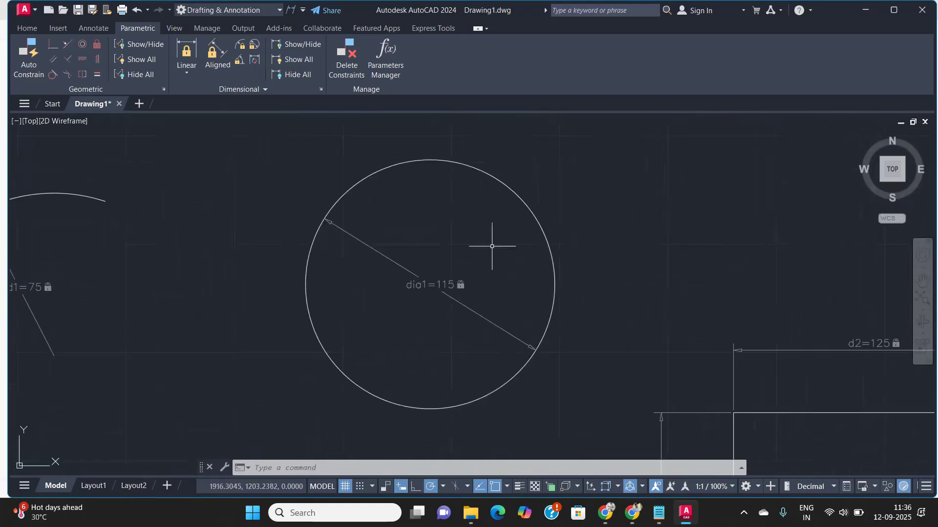
{"action": "middle_click_drag", "start_coordinate": [147, 260], "coordinate": [446, 270]}
{"action": "scroll", "coordinate": [309, 279], "scroll_direction": "up", "scroll_amount": 2}
{"action": "middle_click_drag", "start_coordinate": [308, 279], "coordinate": [358, 245]}
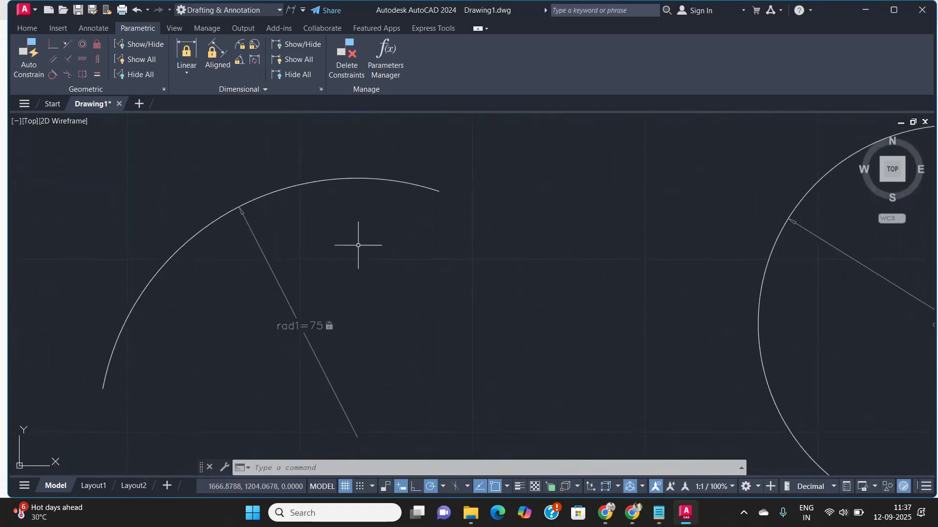